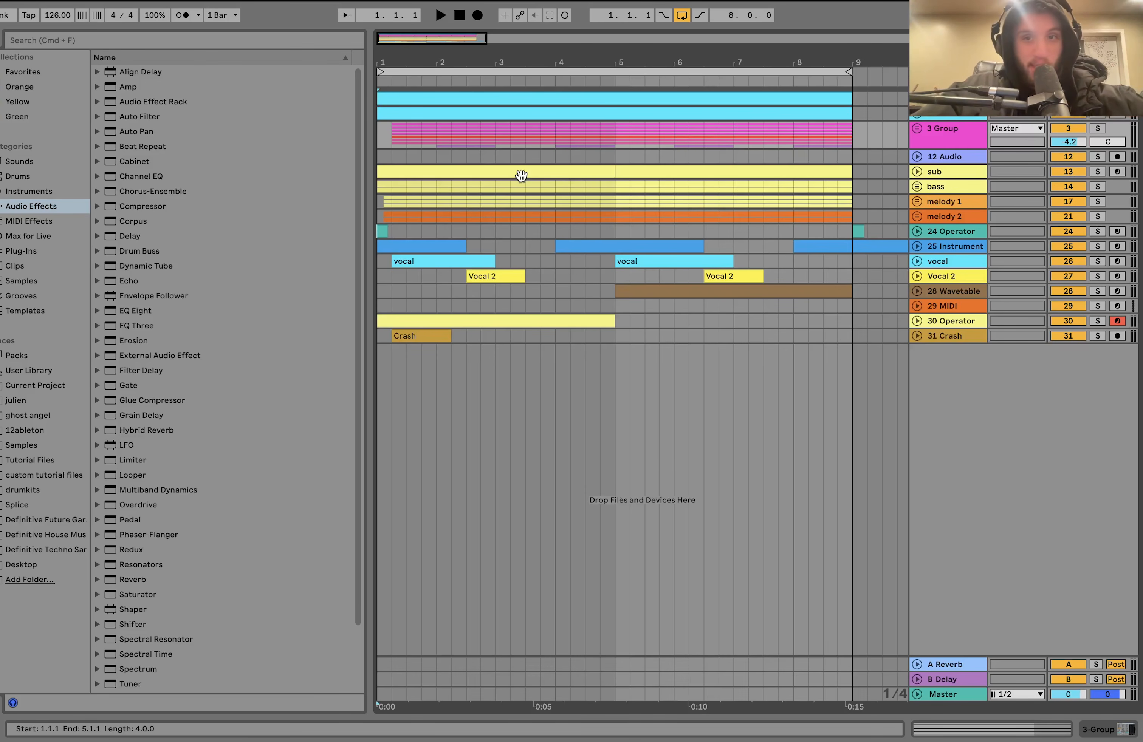
- Solo the kick at the start of the track list, play it, and show the sidechain track's sampler
click(521, 175)
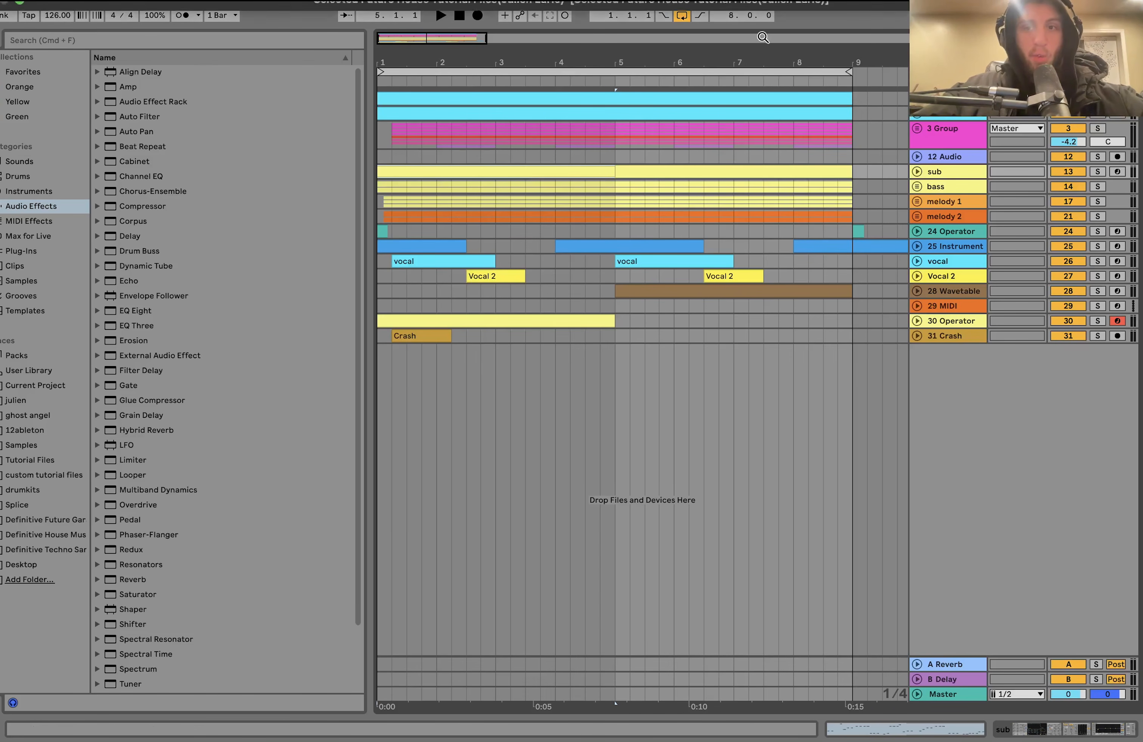
click(1098, 99)
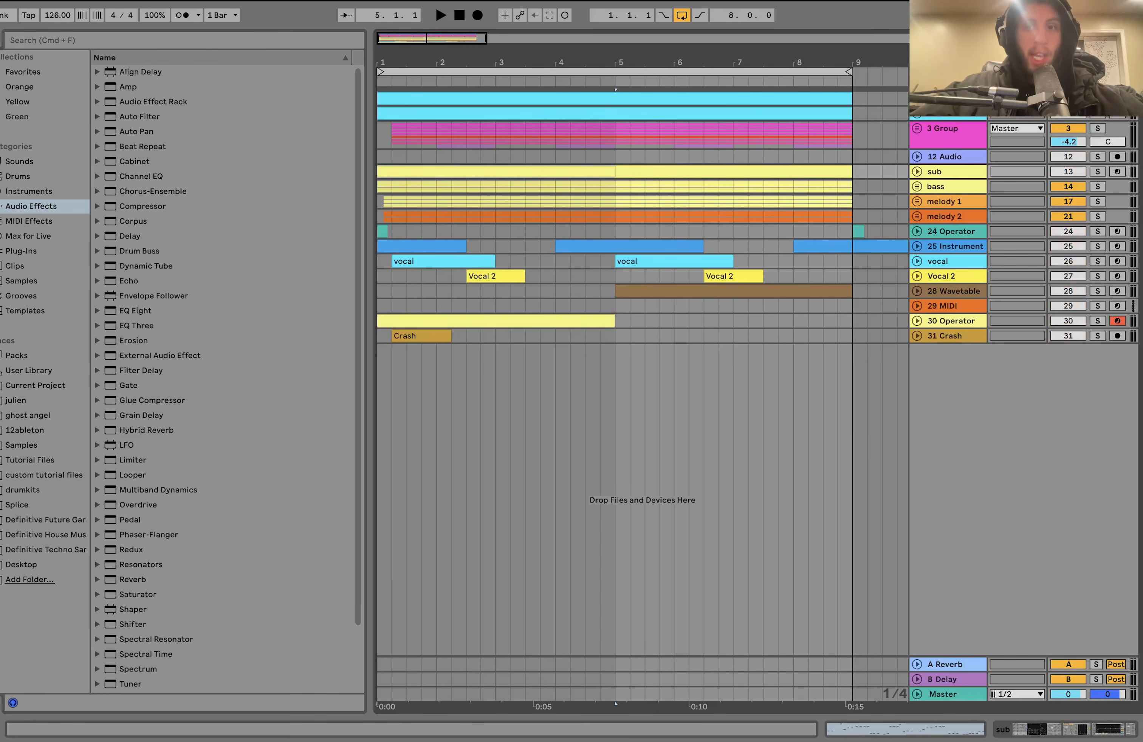
key(space)
double_click(945, 98)
key(space)
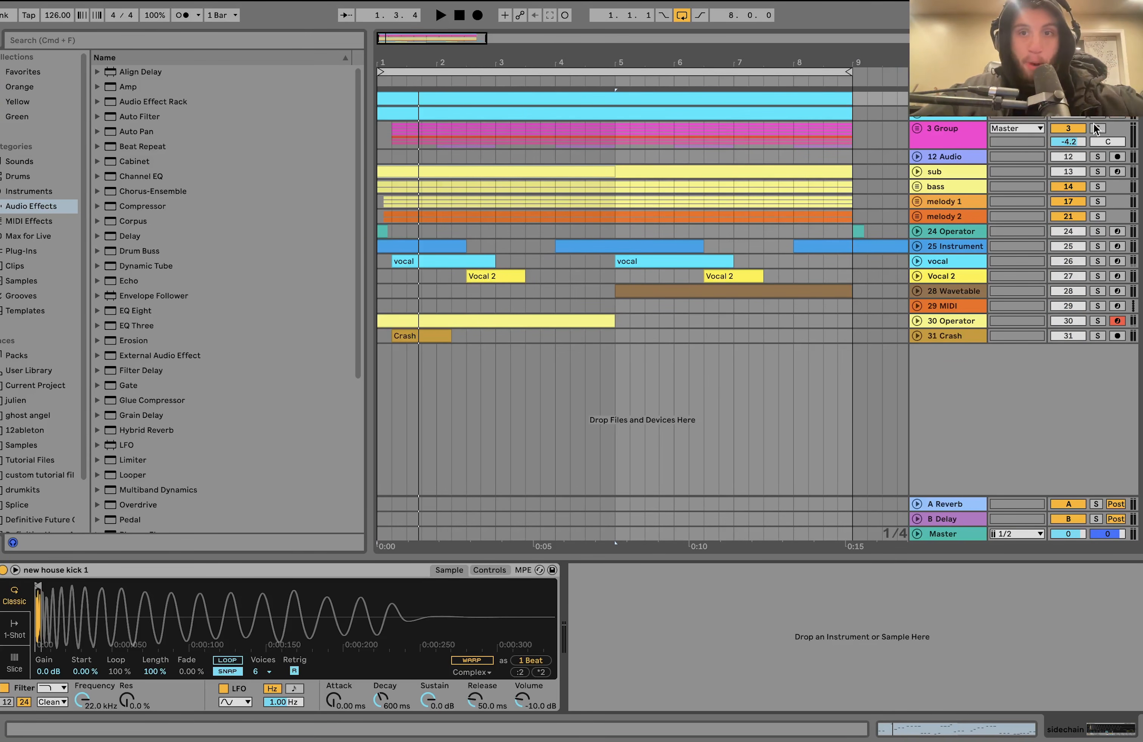
- Show the new house kick 1 track's devices and play the kick while examining its sampler, Drum Buss and EQ Eight
click(938, 118)
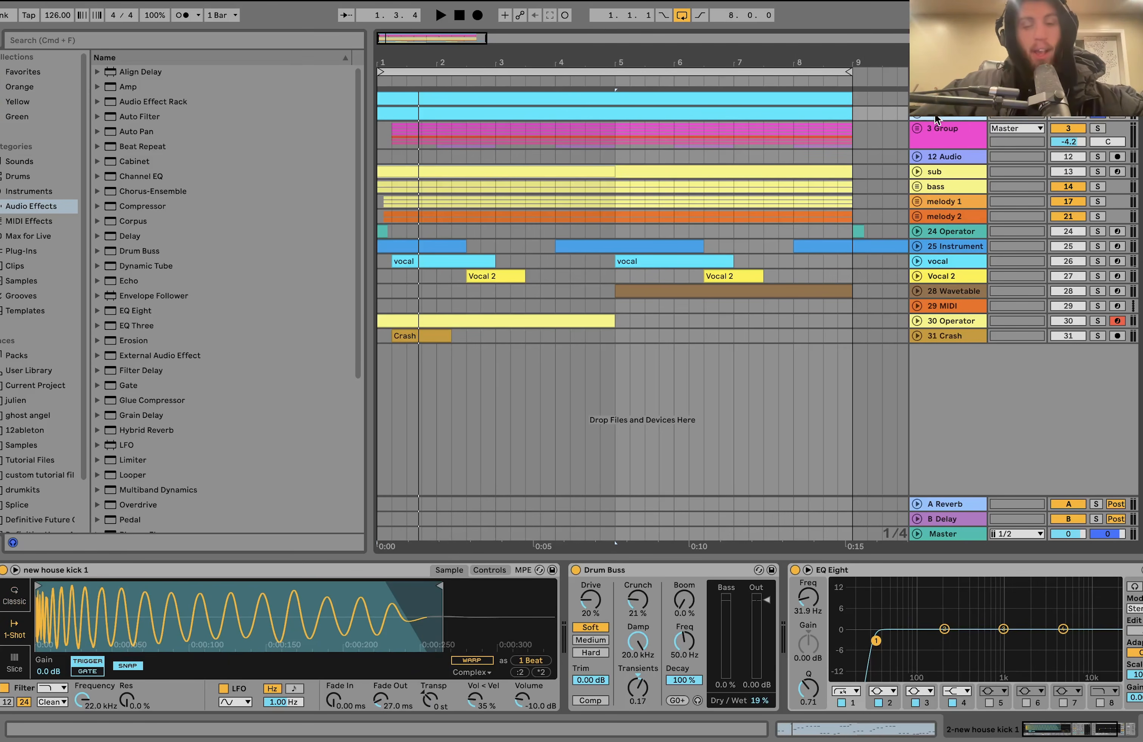
key(space)
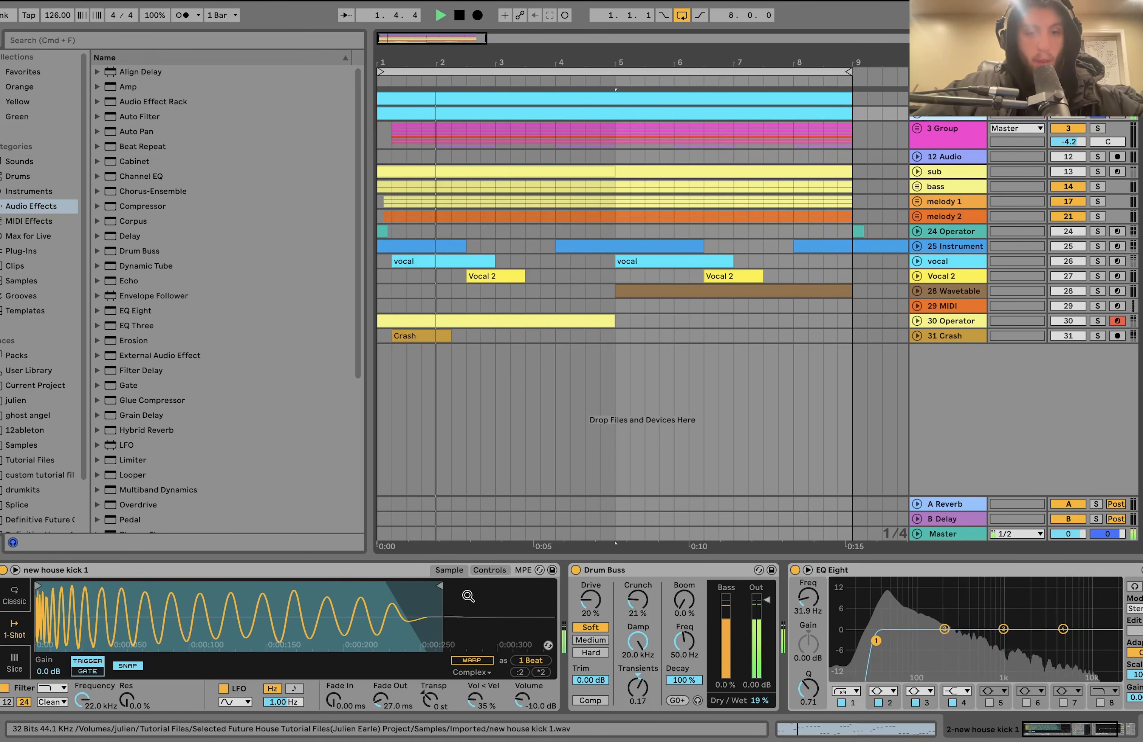
key(space)
scroll(464, 676, right, 4)
scroll(464, 675, left, 4)
scroll(337, 685, right, 3)
scroll(197, 704, left, 4)
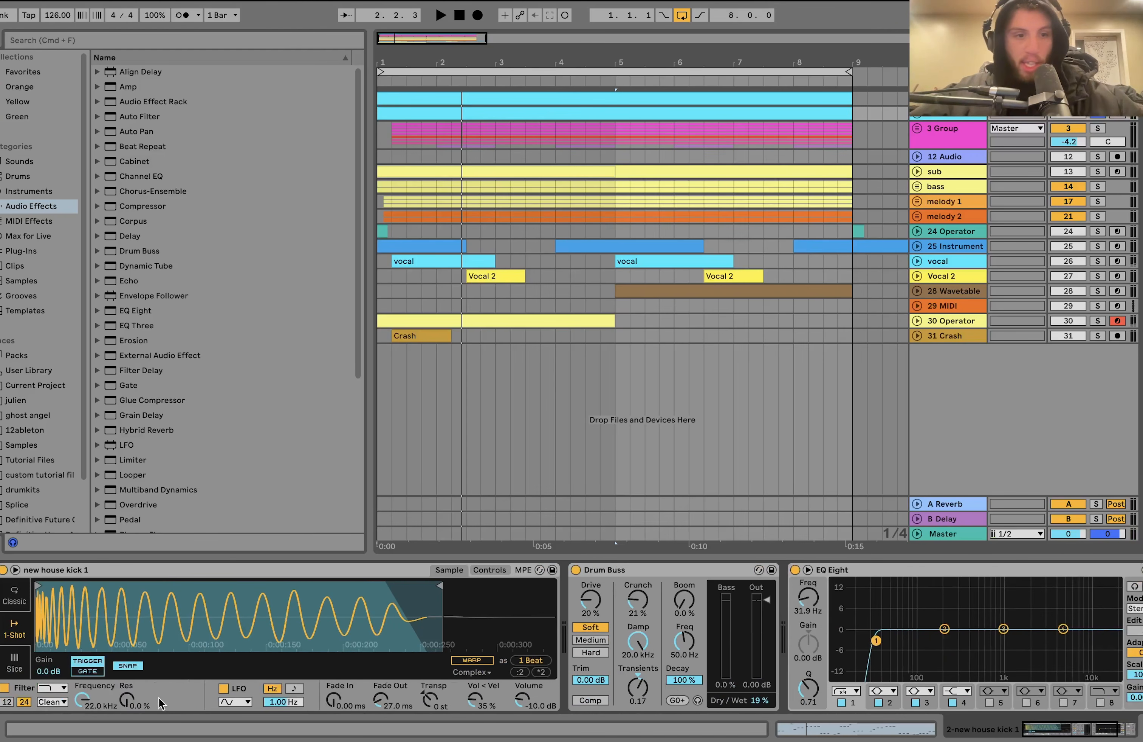
- Locate the new house kick 1 sample in the browser and examine the kick's device chain through to Utility
right_click(168, 622)
click(213, 642)
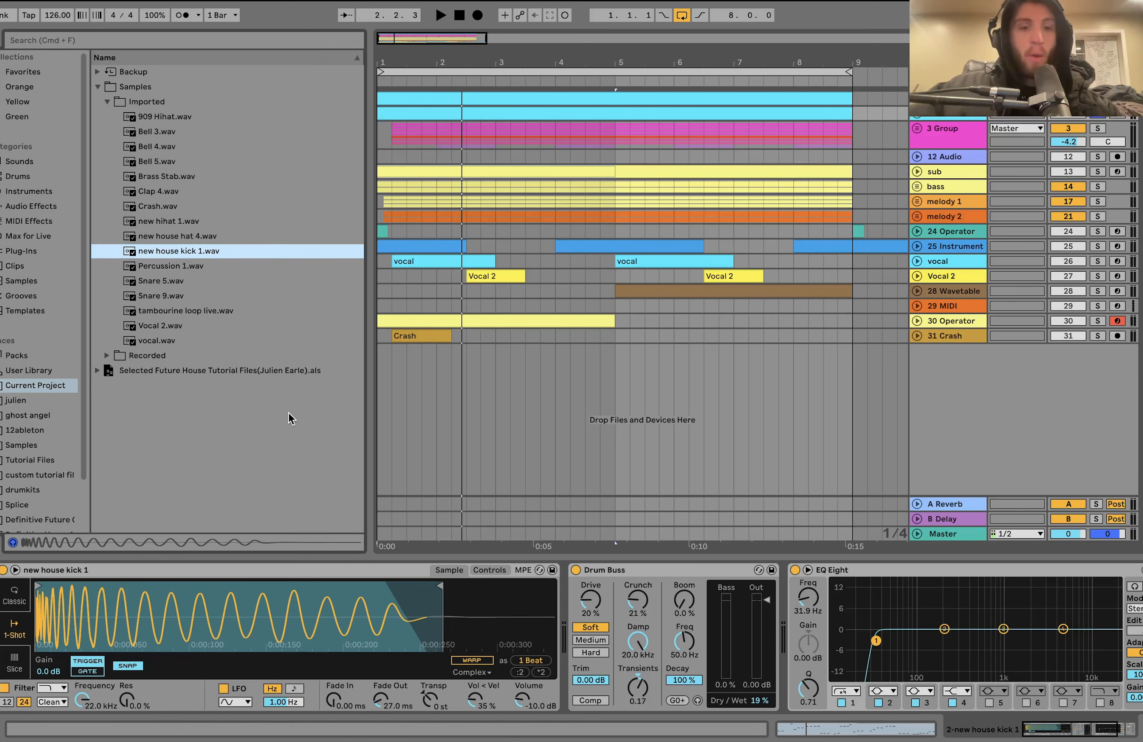
scroll(333, 592, right, 3)
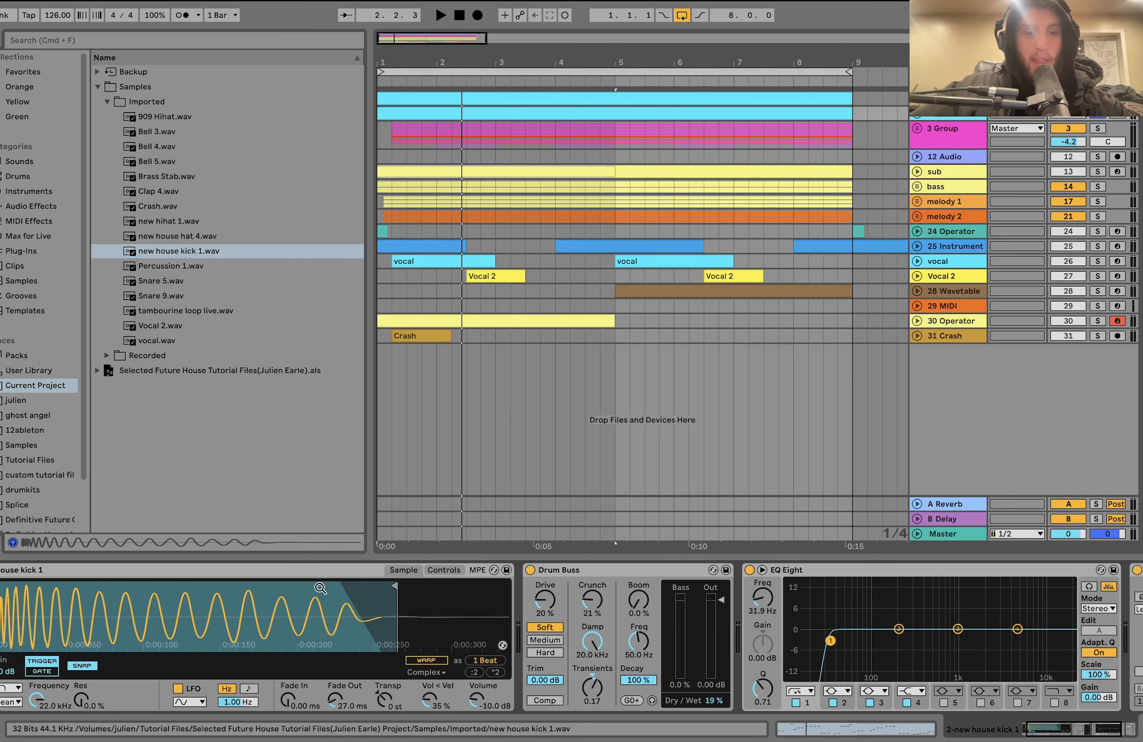
scroll(367, 650, right, 8)
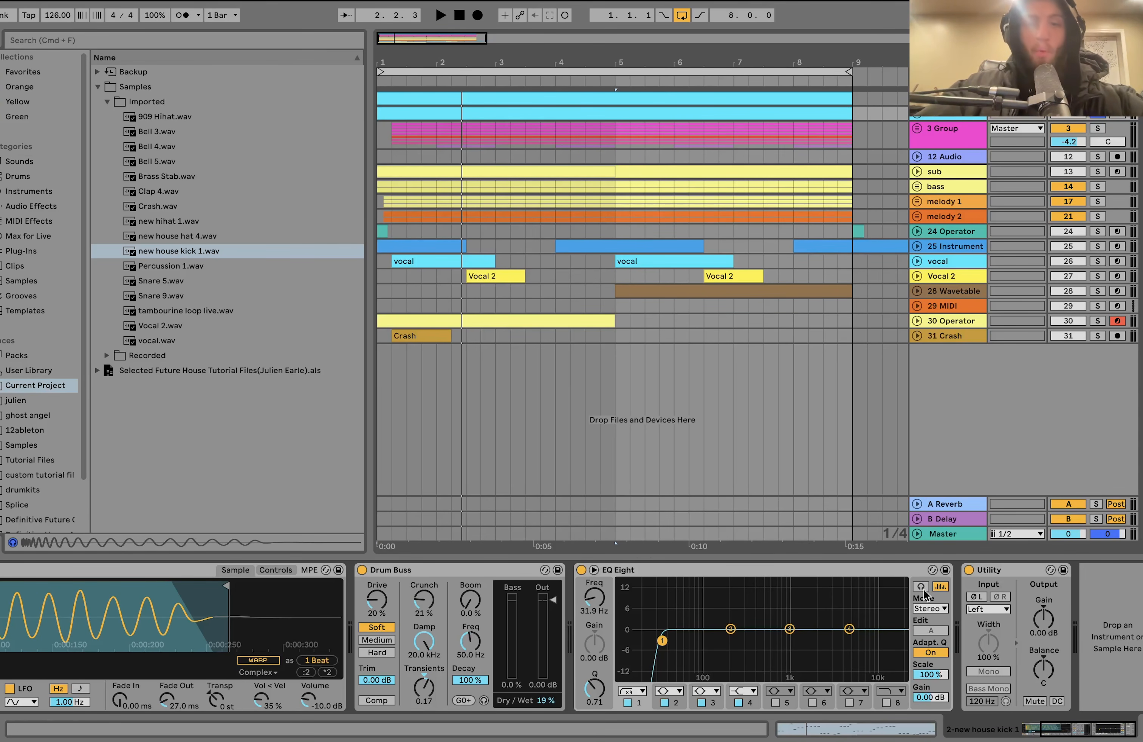
- Solo the 3 Group drum group, play it, and unfold it to examine its individual drum tracks
click(1098, 129)
key(space)
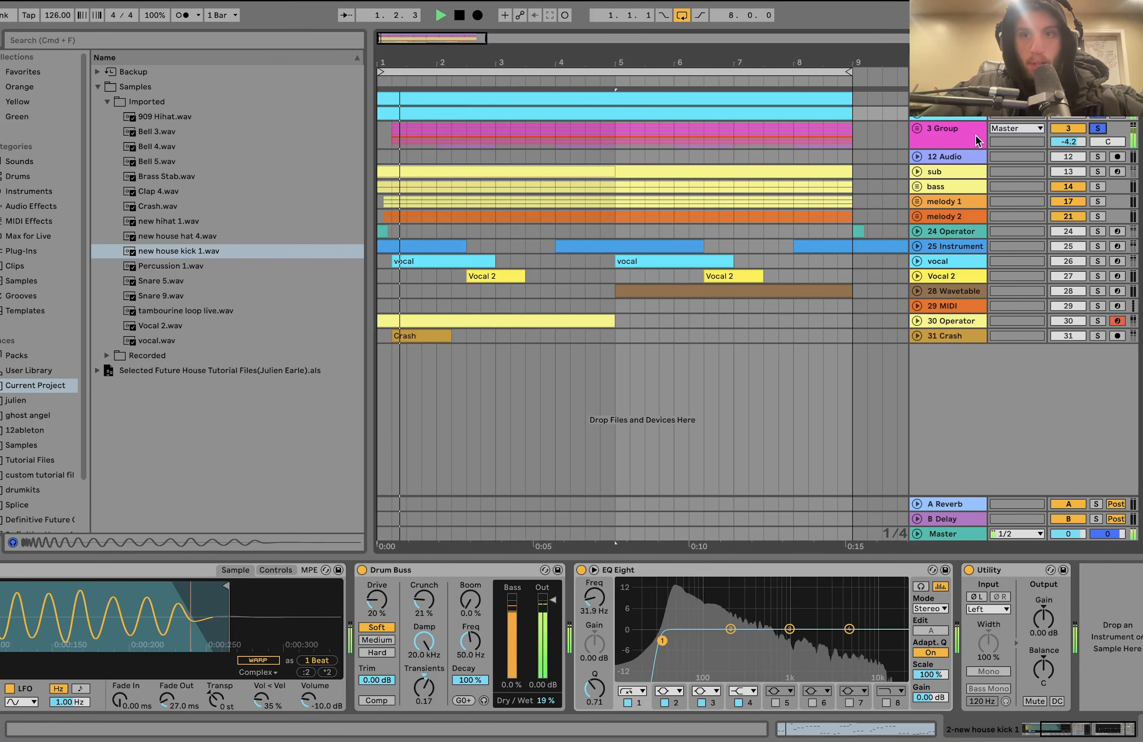
click(917, 129)
scroll(818, 229, down, 2)
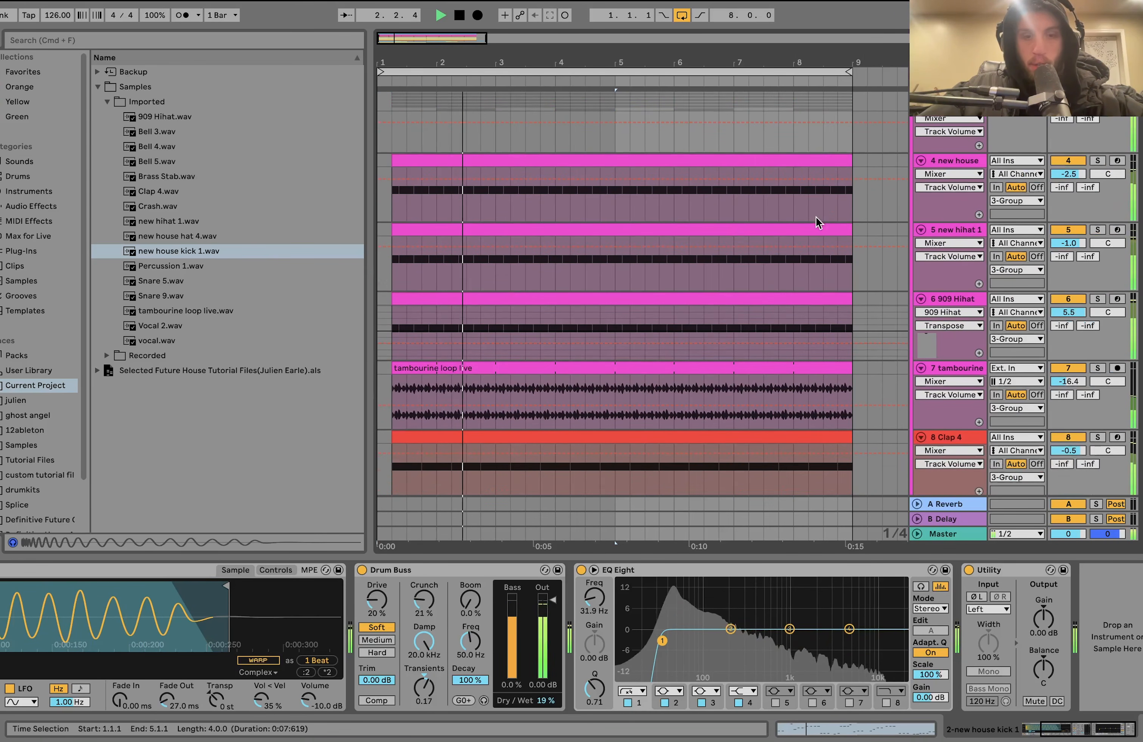
key(minus)
scroll(818, 225, down, 3)
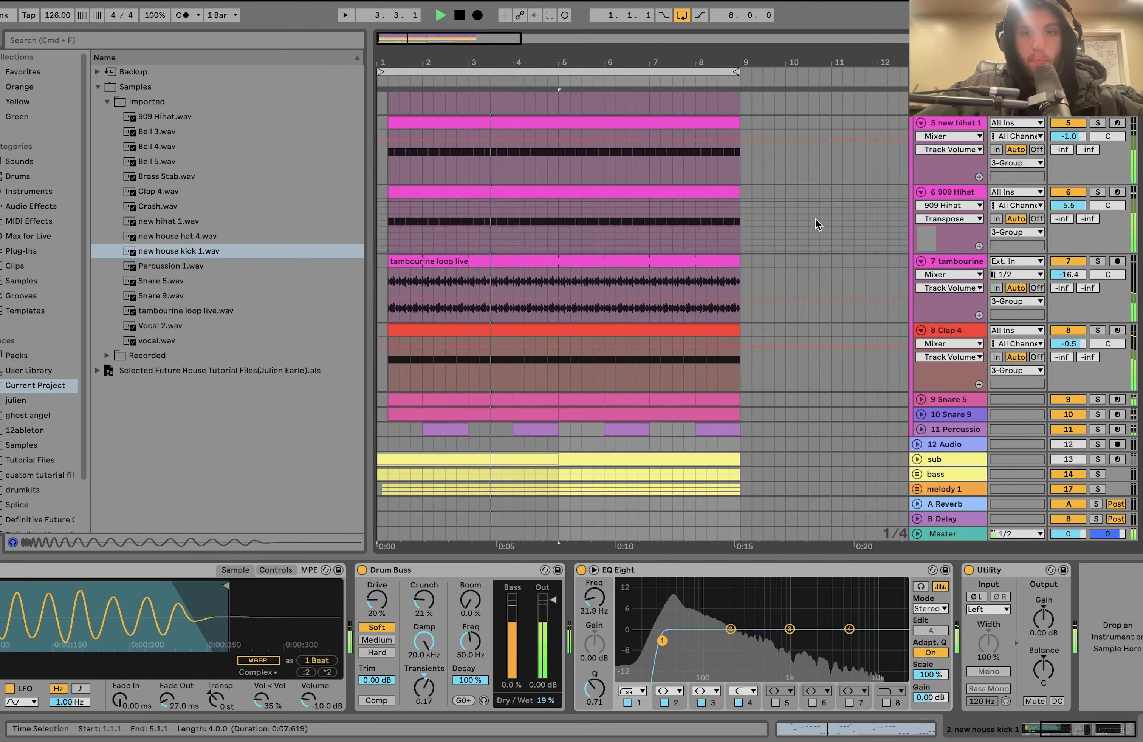
key(space)
scroll(977, 212, up, 5)
scroll(1084, 167, down, 1)
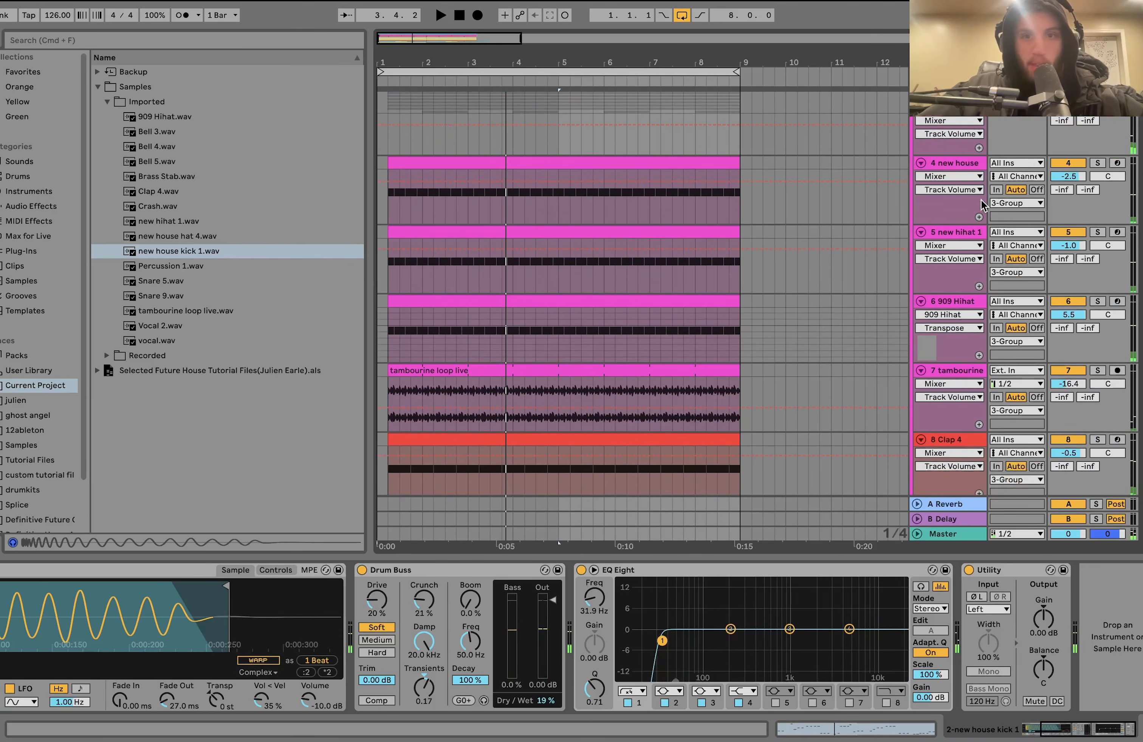
- Solo the new house, new hihat 1 and 909 Hihat tracks and play them together
click(1099, 164)
ctrl+click(1097, 233)
key(space)
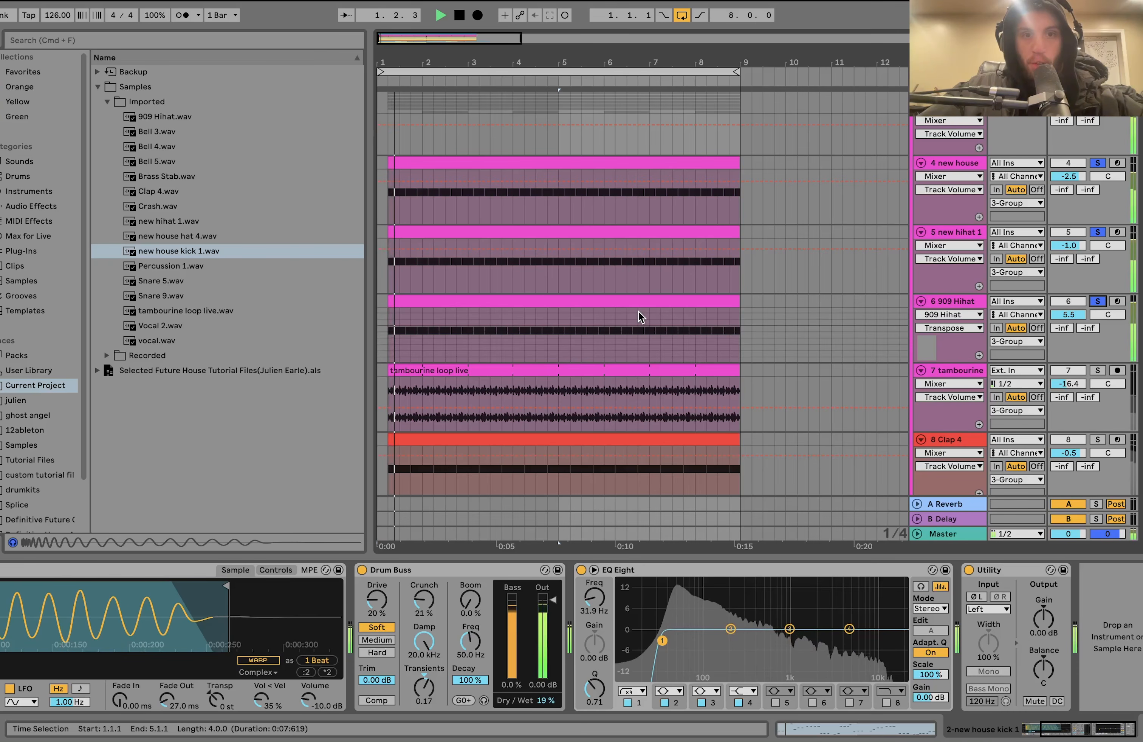
- Audition the three hi-hat tracks from bar 5, soloing them individually and in combination, with the 909 Hihat's devices shown
click(558, 342)
click(1098, 163)
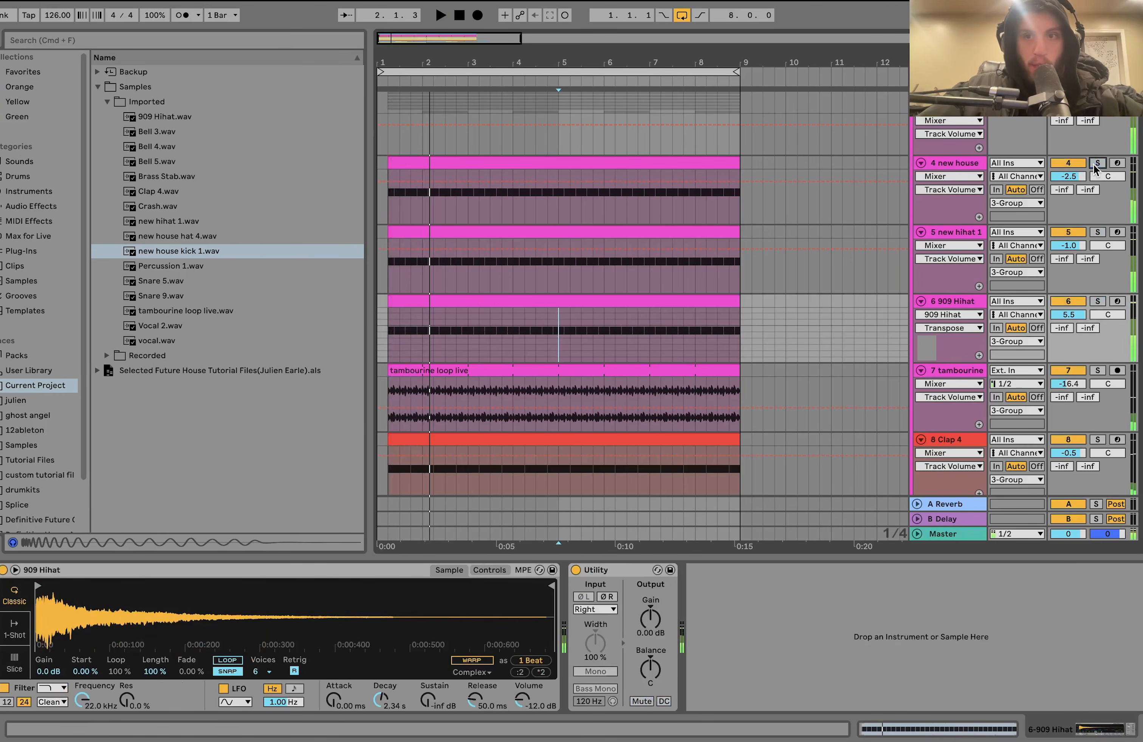
click(1098, 233)
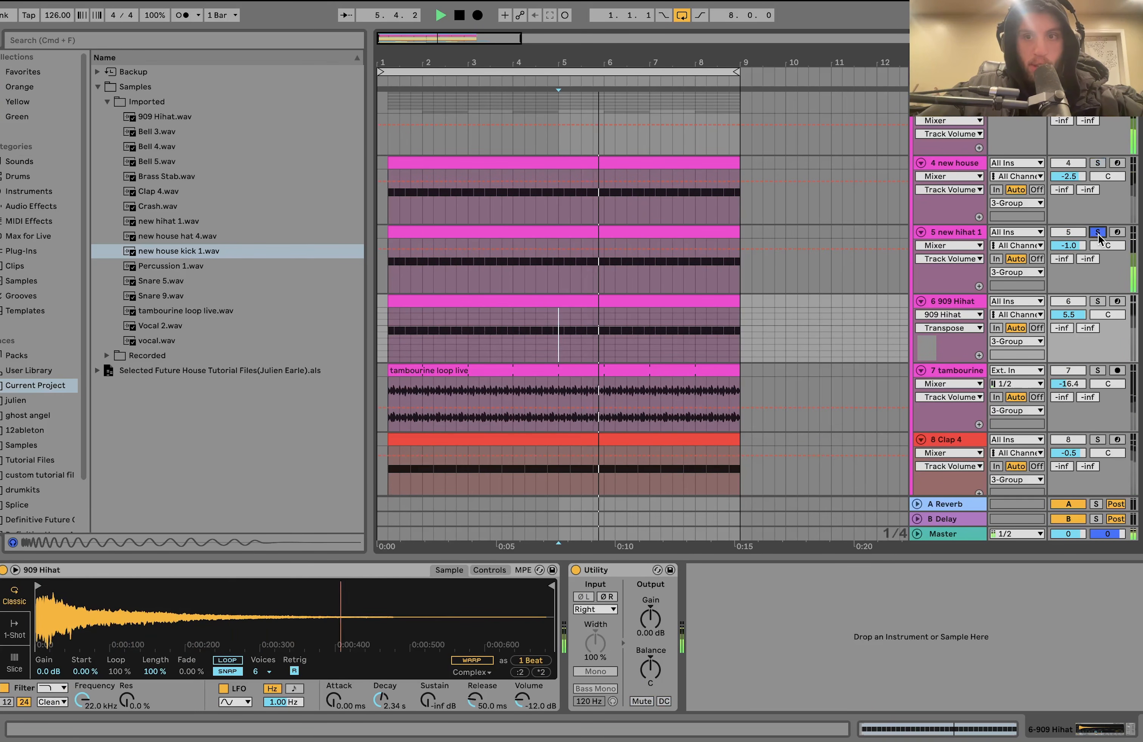
click(1098, 303)
key(space)
super+click(1099, 233)
key(space)
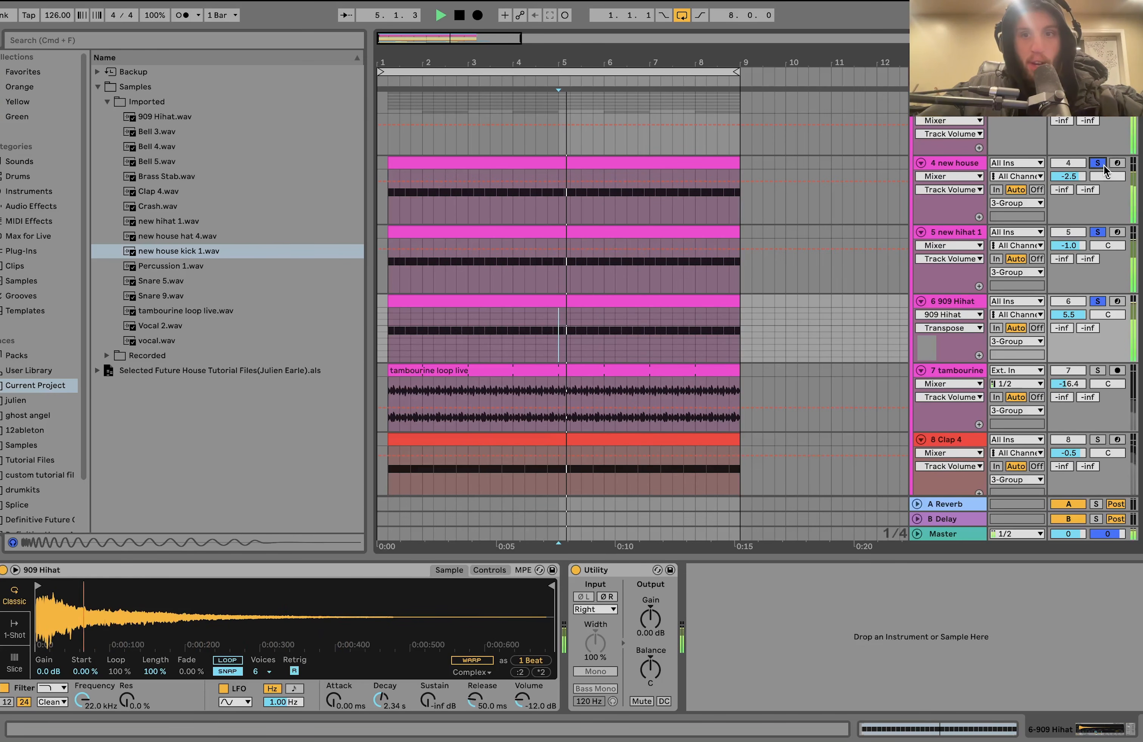
- Solo the tambourine loop track and play it from bar 5
scroll(1105, 170, down, 3)
scroll(1100, 170, down, 3)
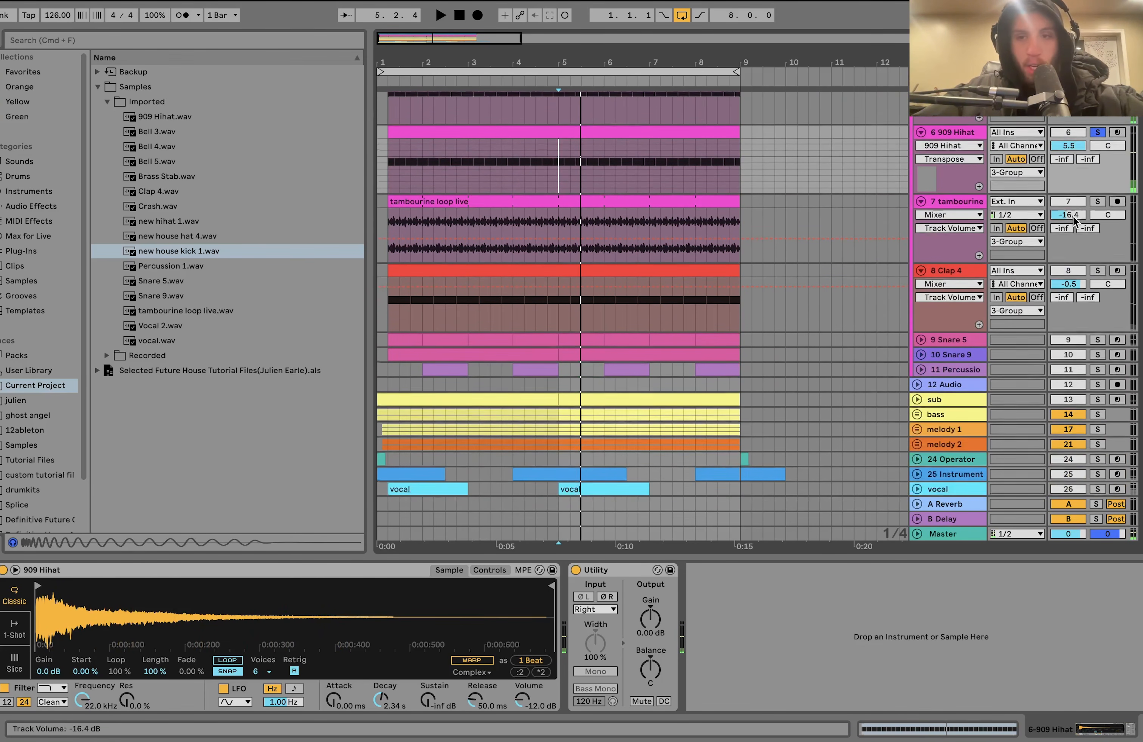
key(space)
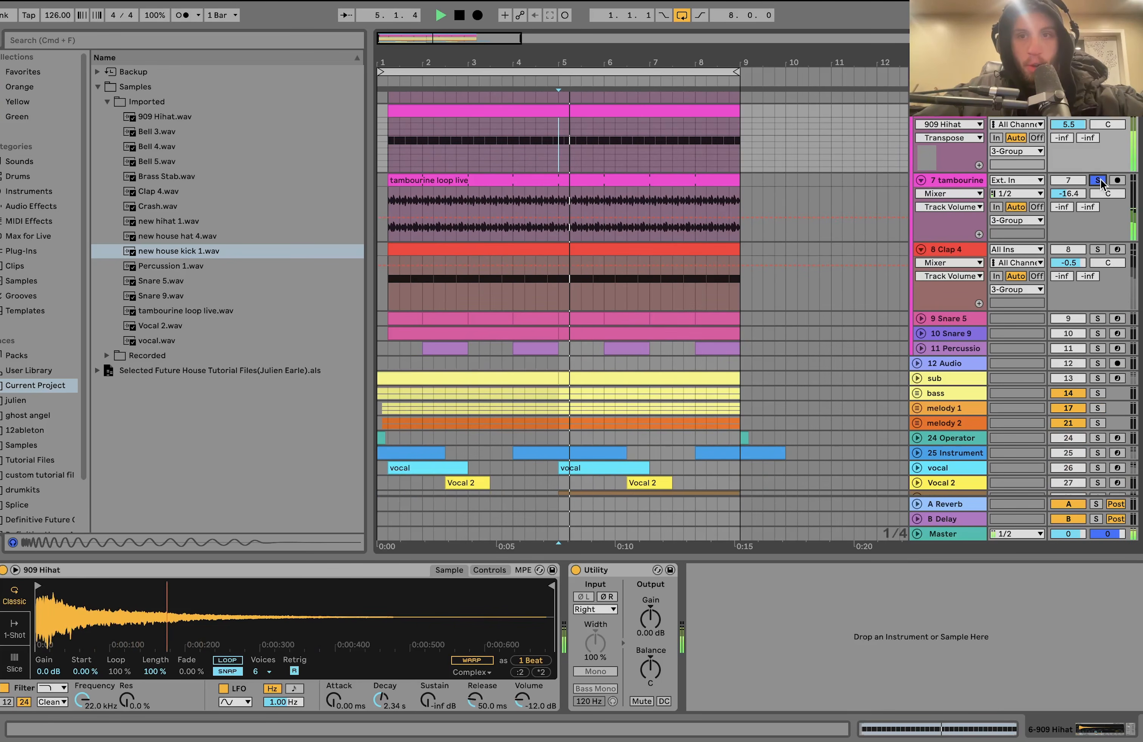
key(space)
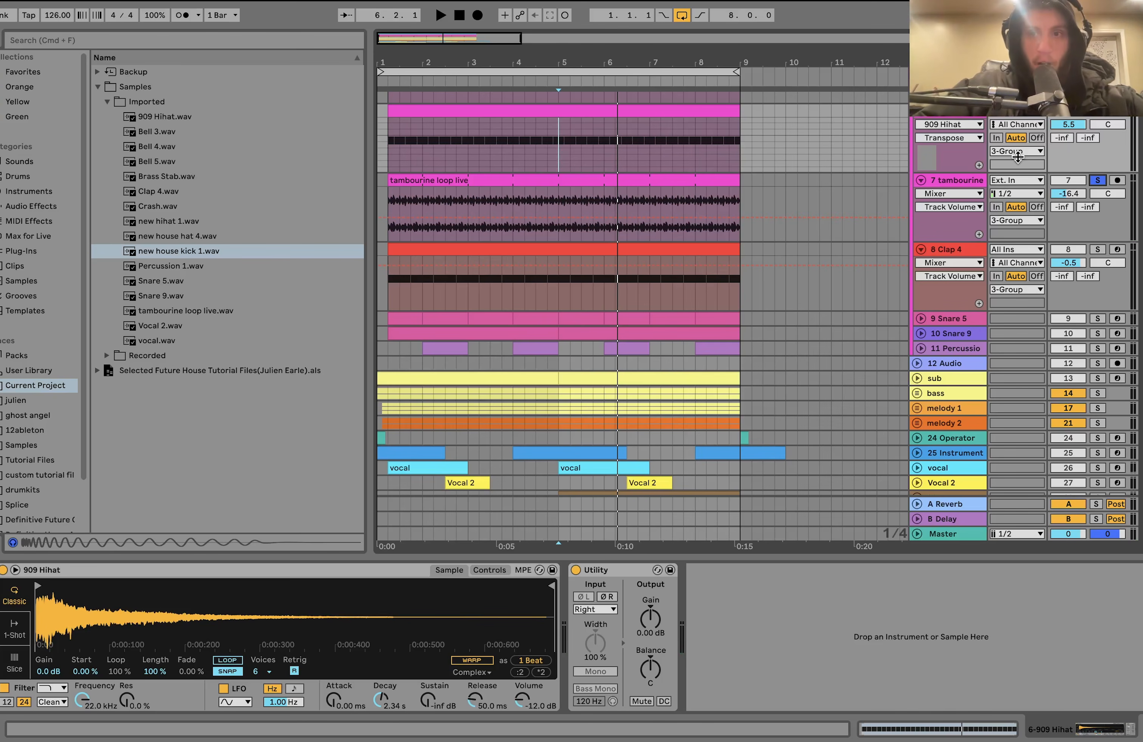
- Solo the Clap 4 track, play it from bar 5, and show its sampler
scroll(979, 261, down, 3)
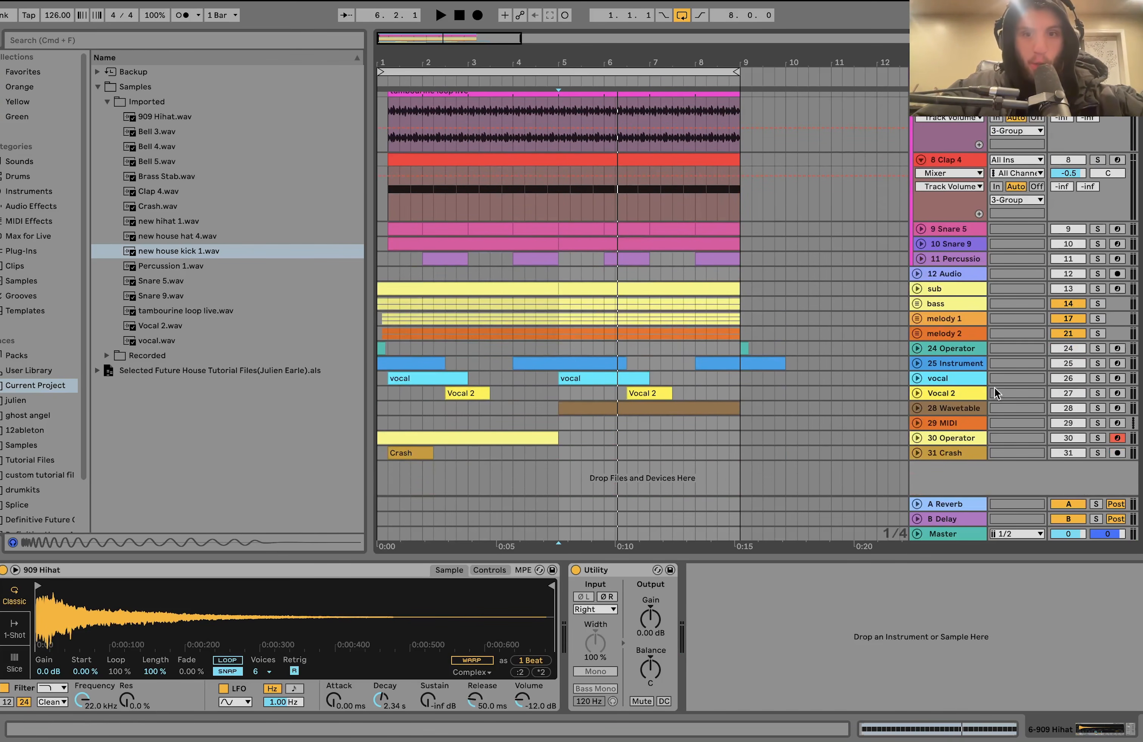
scroll(915, 331, up, 4)
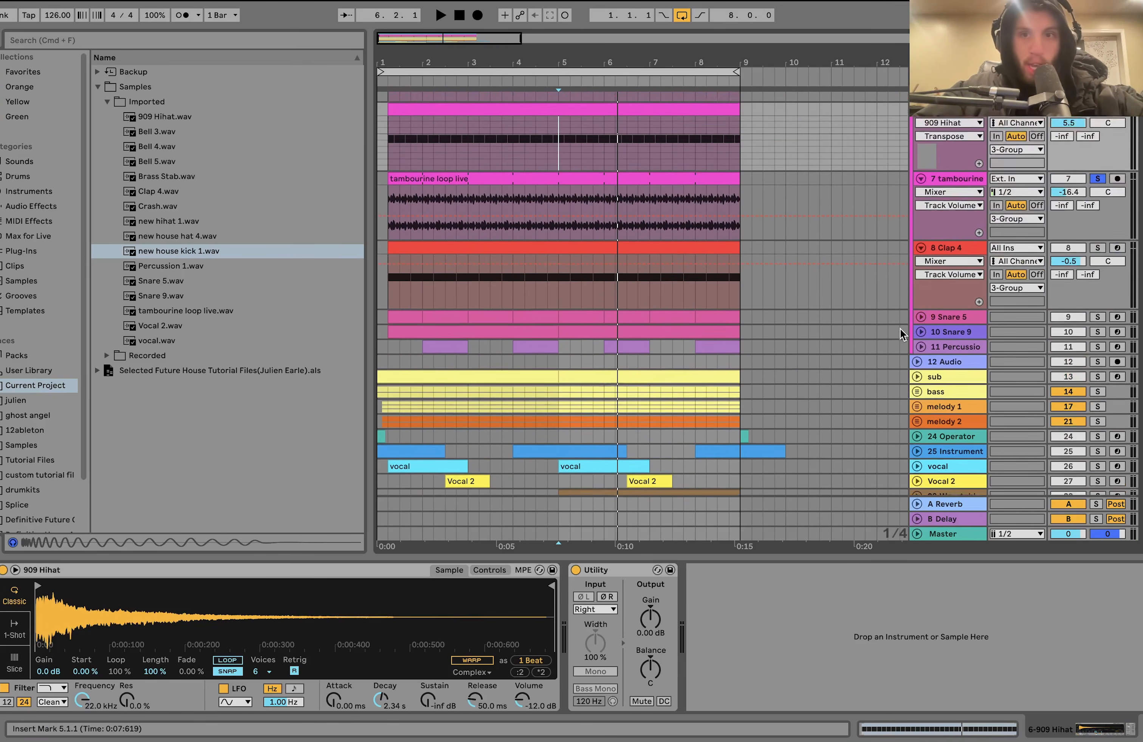
click(1097, 289)
key(space)
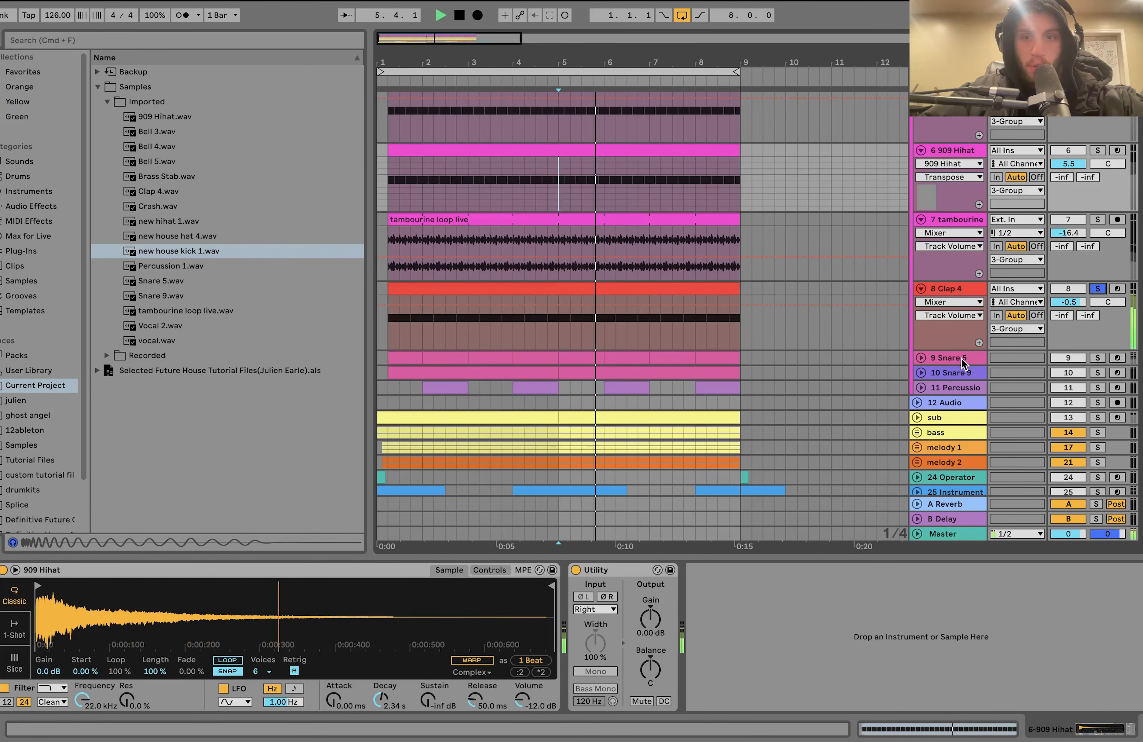
click(961, 292)
key(space)
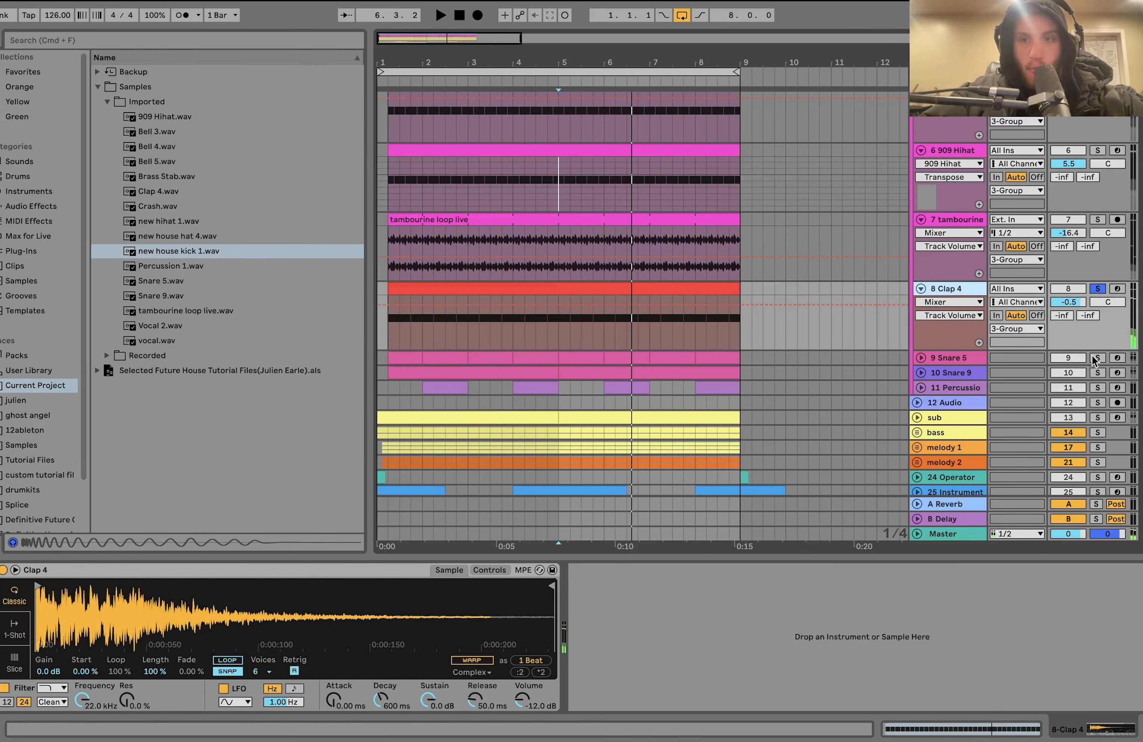
- Solo Snare 5, Snare 9 and the percussion track along with Clap 4 and play them together
click(1097, 359)
super+click(1098, 373)
super+click(1098, 388)
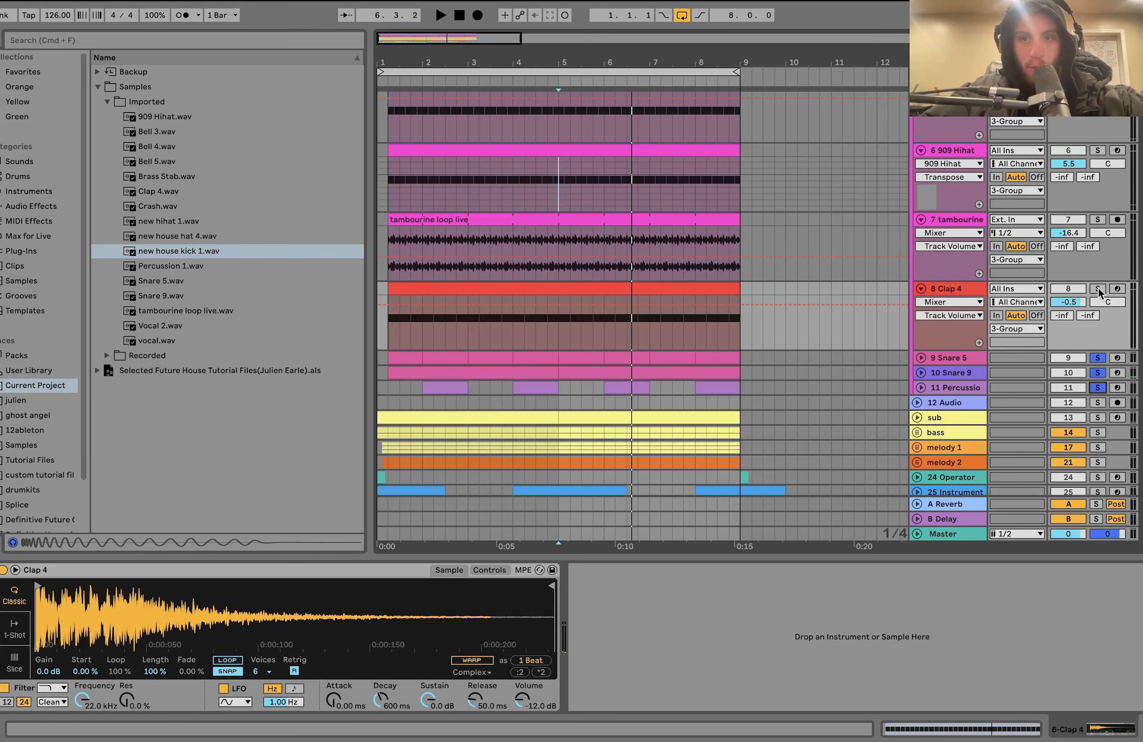
key(space)
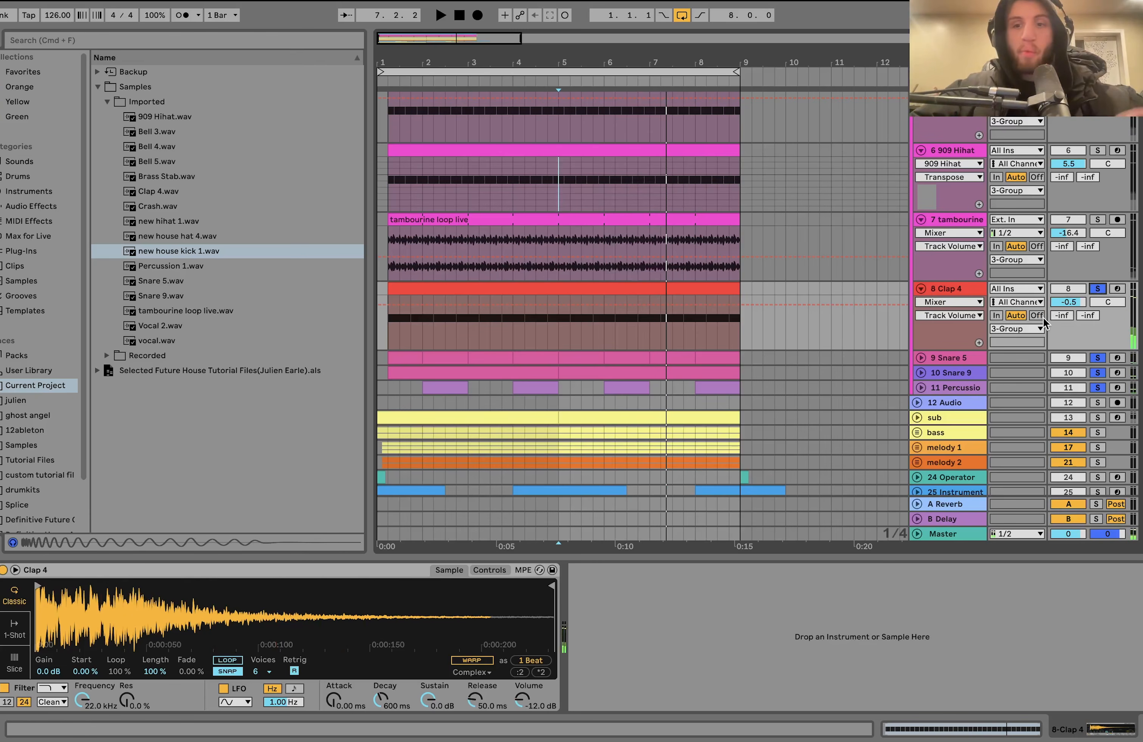
- Solo the whole 3 Group drum group again and play it from bar 5
scroll(1043, 322, up, 5)
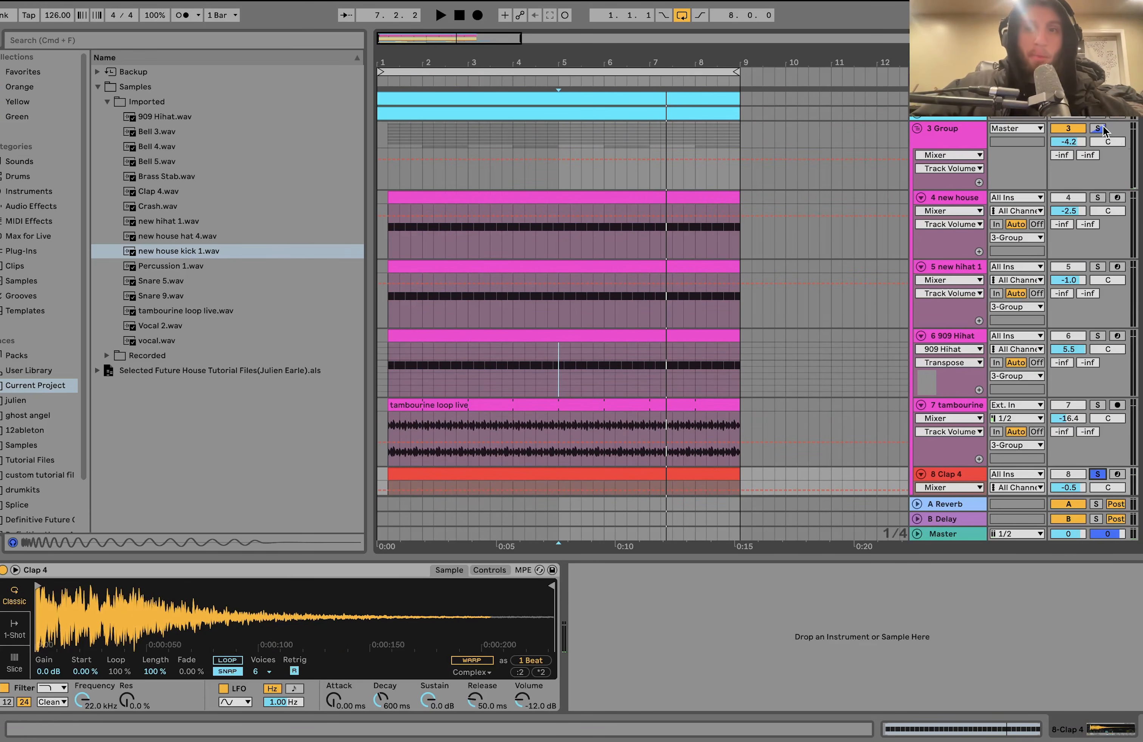
click(1098, 129)
key(space)
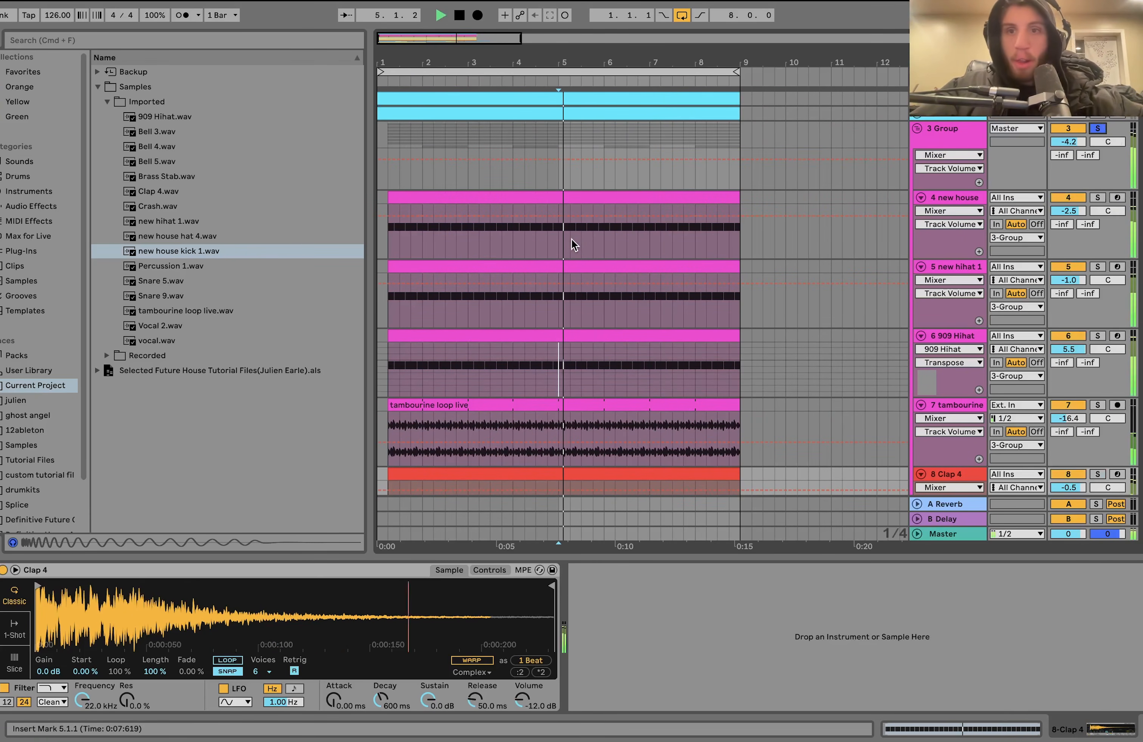
- Add the kick and sub tracks to the soloed drum group during playback to hear them together
click(1095, 117)
scroll(1098, 293, down, 5)
click(1098, 289)
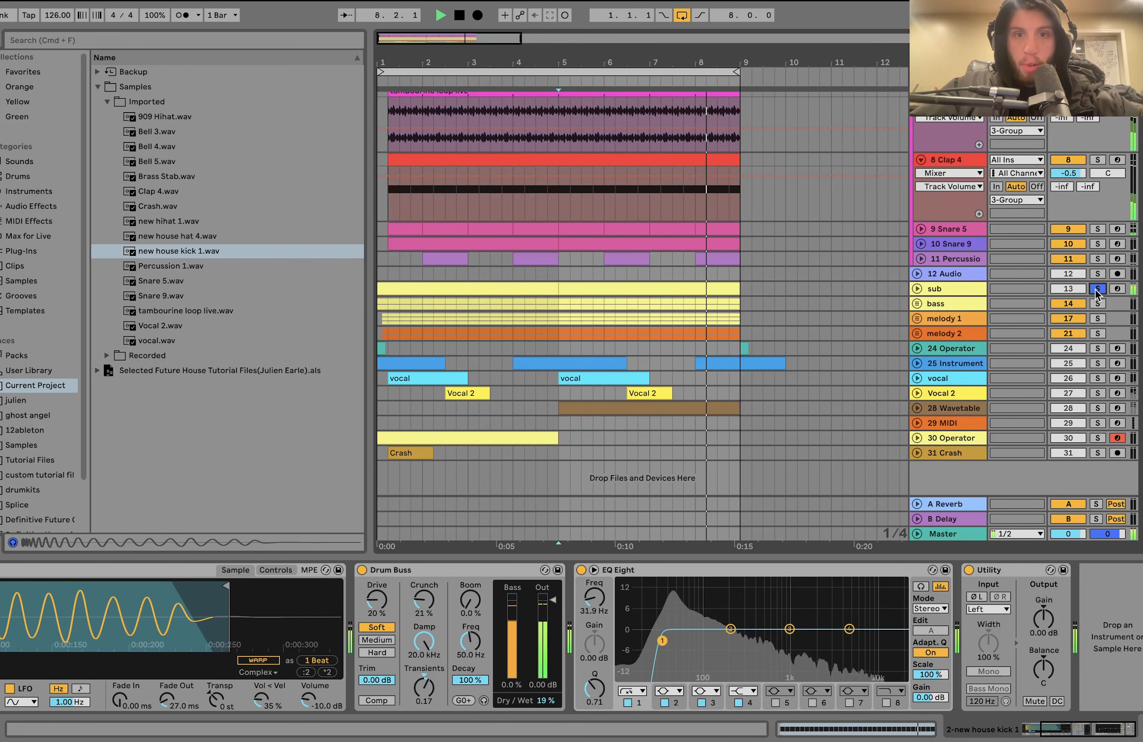
scroll(1098, 293, up, 5)
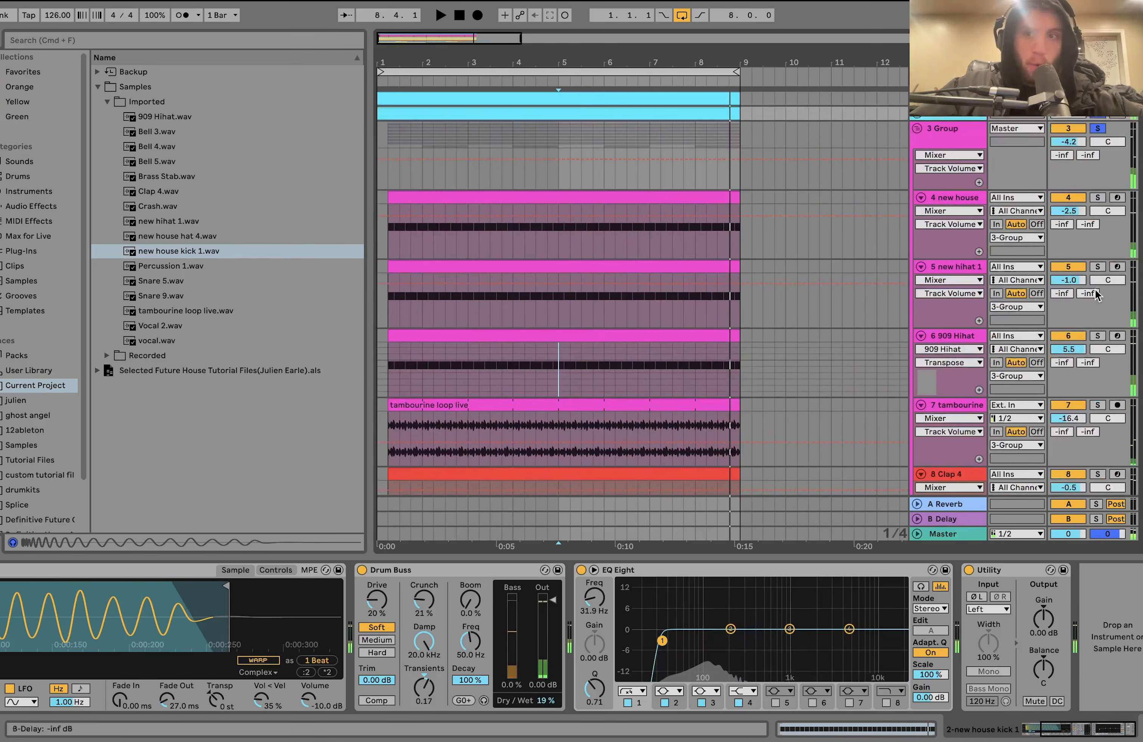
- Compare the soloed drum group with its Drum Buss bypassed and re-enabled during playback
click(957, 135)
click(1097, 129)
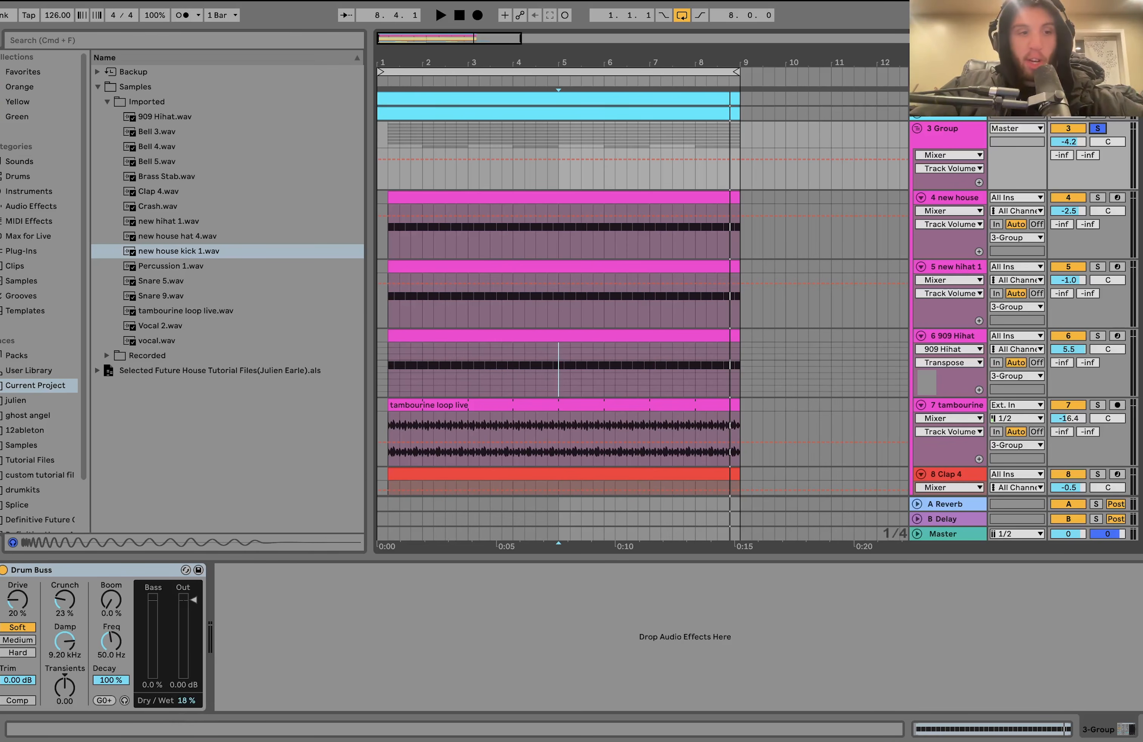
click(4, 571)
key(space)
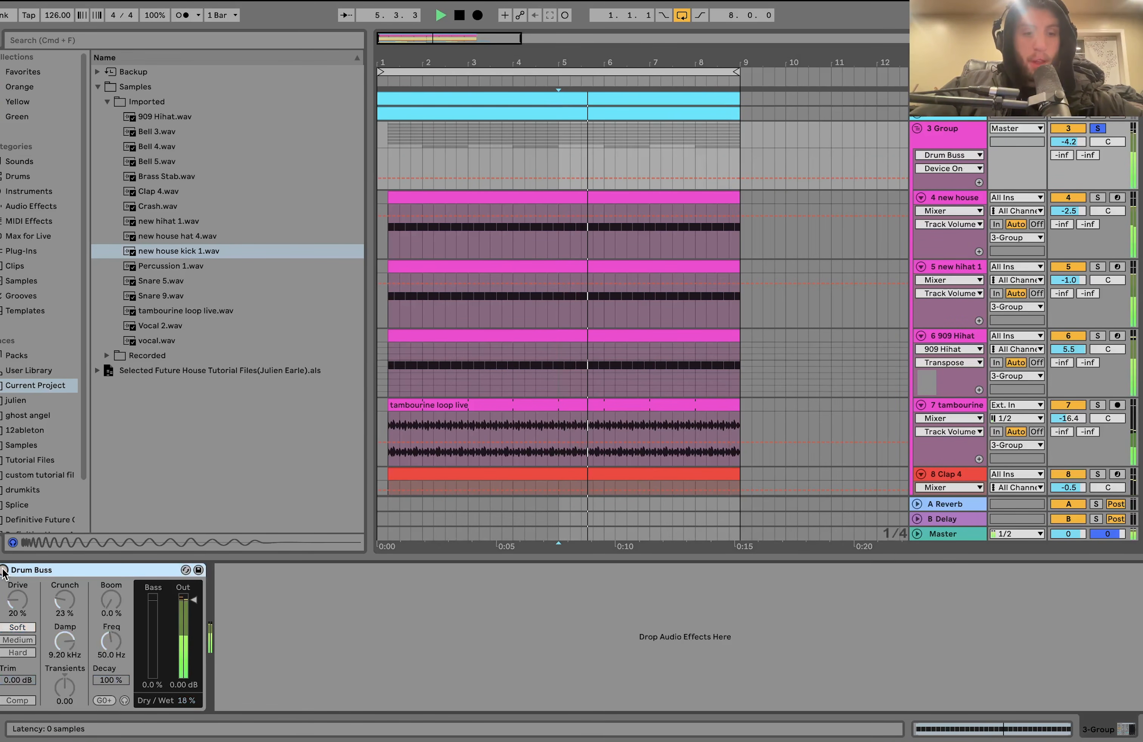
click(4, 570)
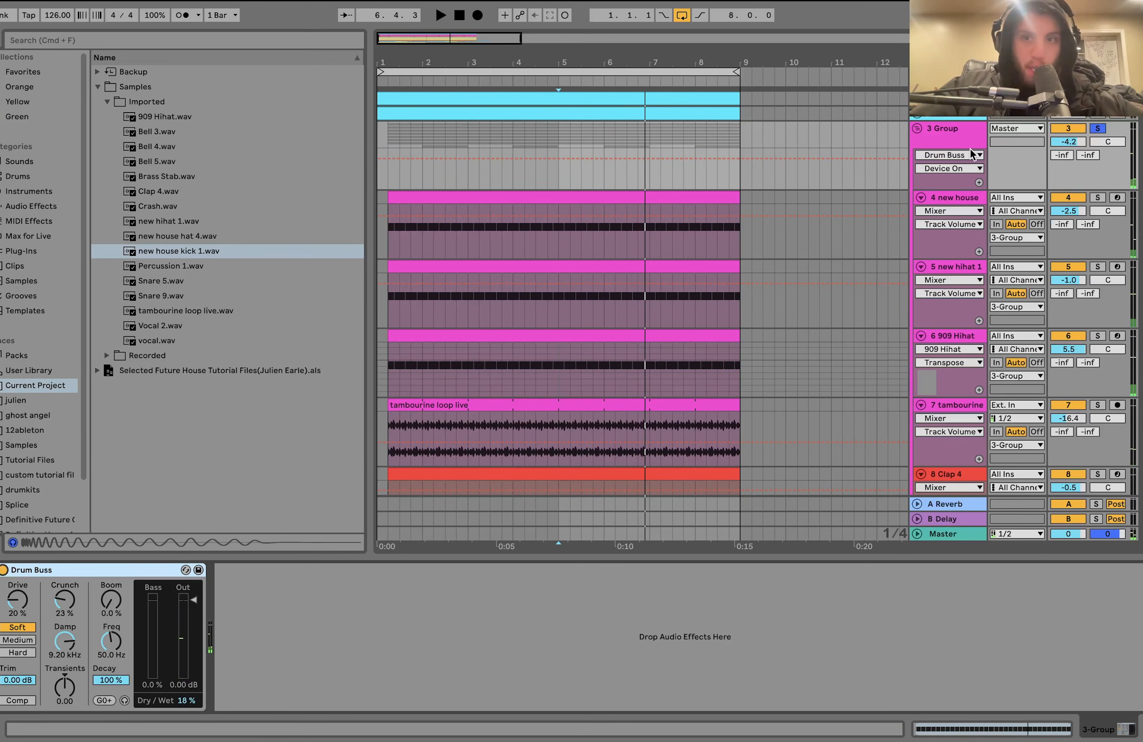
- Fold the drum group, then solo the sub and bass tracks and play them from bar 5
click(917, 130)
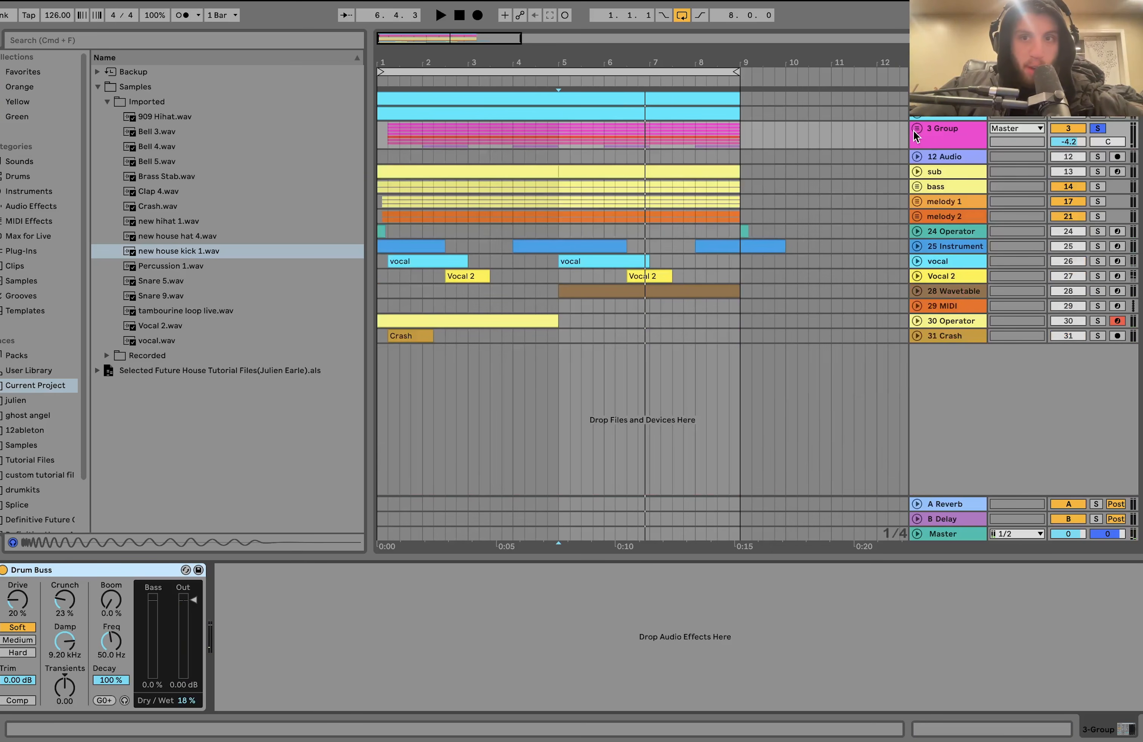
click(1098, 173)
key(space)
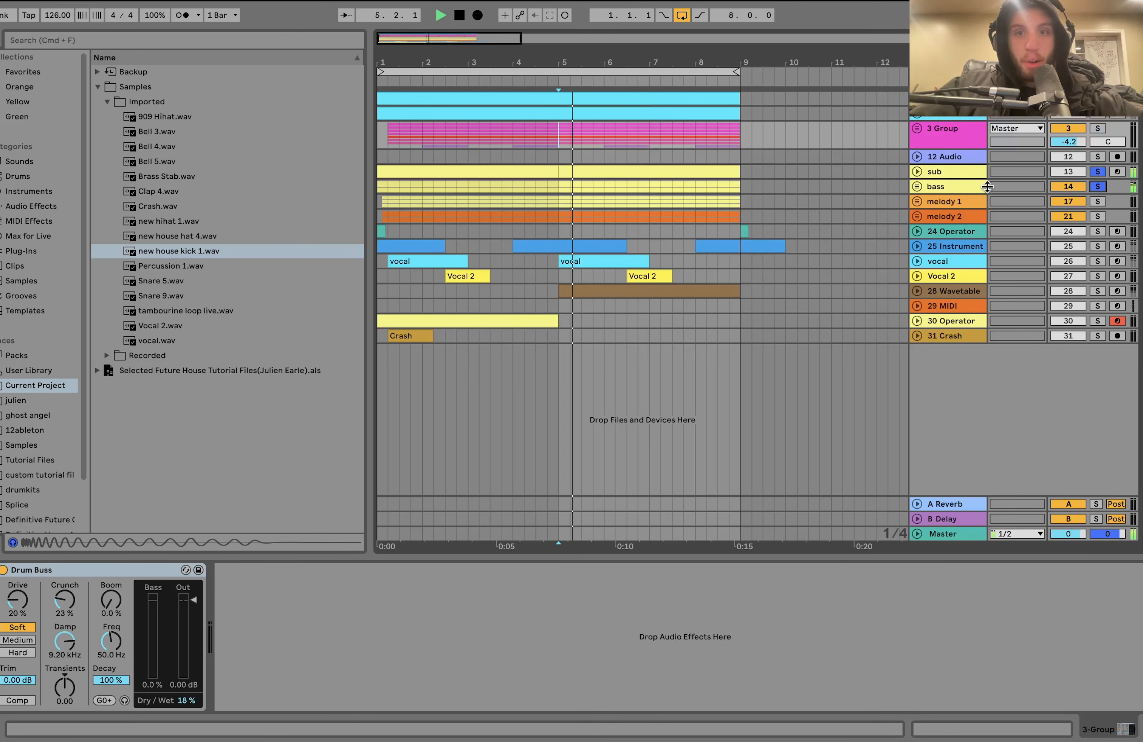
- Stop playback, unfold the bass and sub tracks, and open the sub clip starting at bar 5 in the note editor
click(918, 188)
click(917, 171)
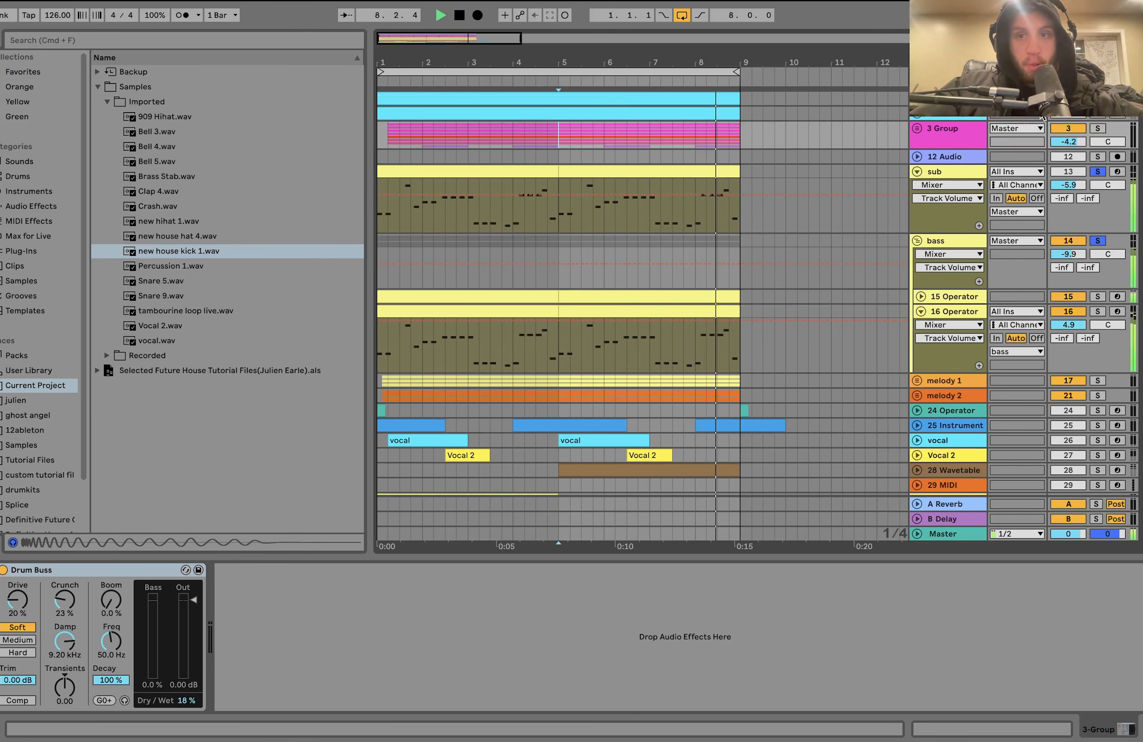
key(space)
double_click(607, 174)
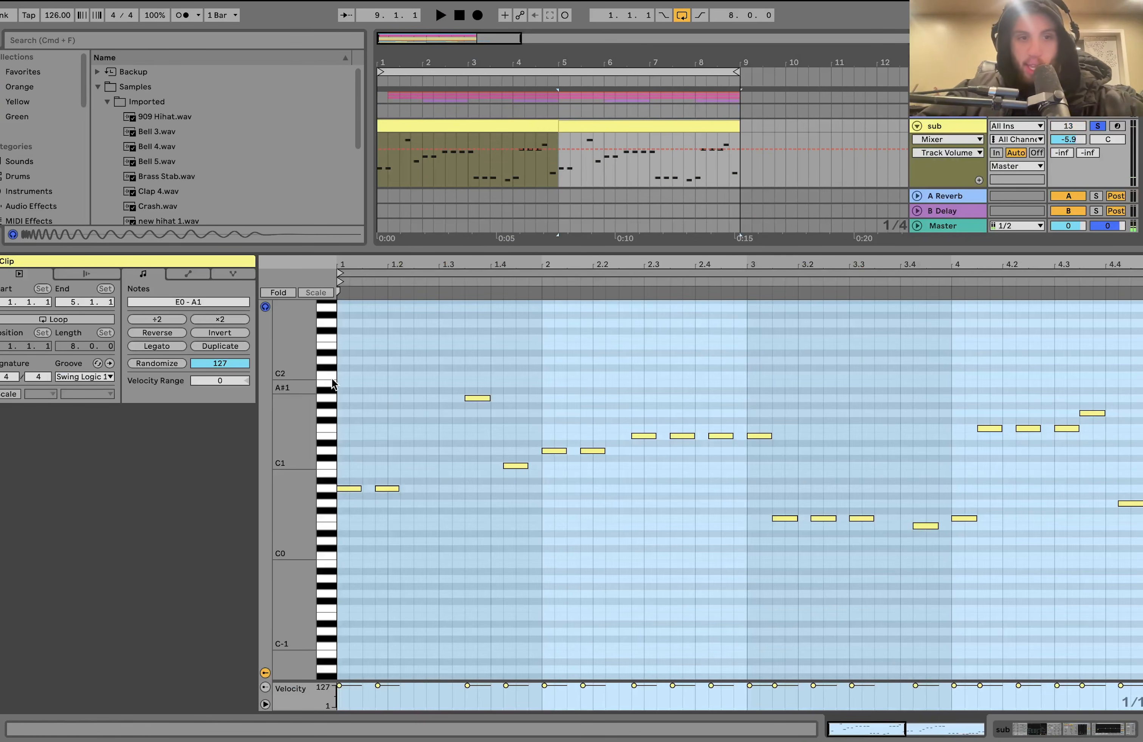
click(278, 293)
click(277, 293)
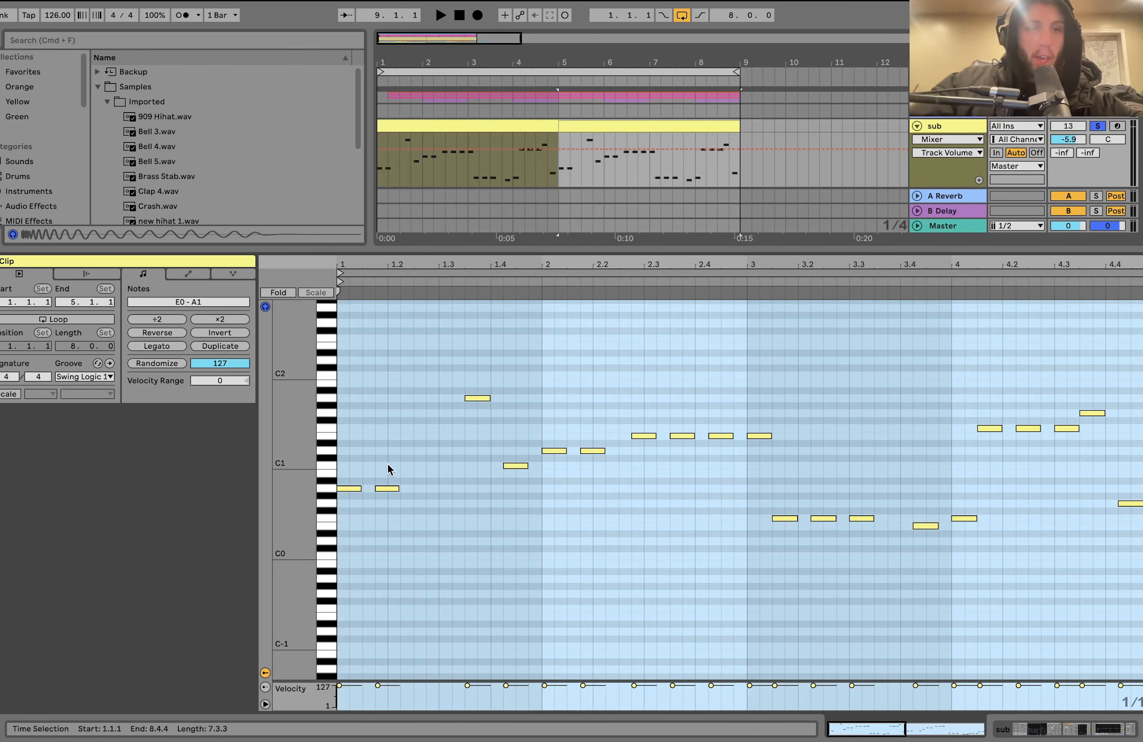
- Examine the sub clip's notes across bars 1 to 3 by selecting them in successive pitch groups
click(389, 449)
click(388, 489)
click(515, 465)
drag(545, 414, 603, 512)
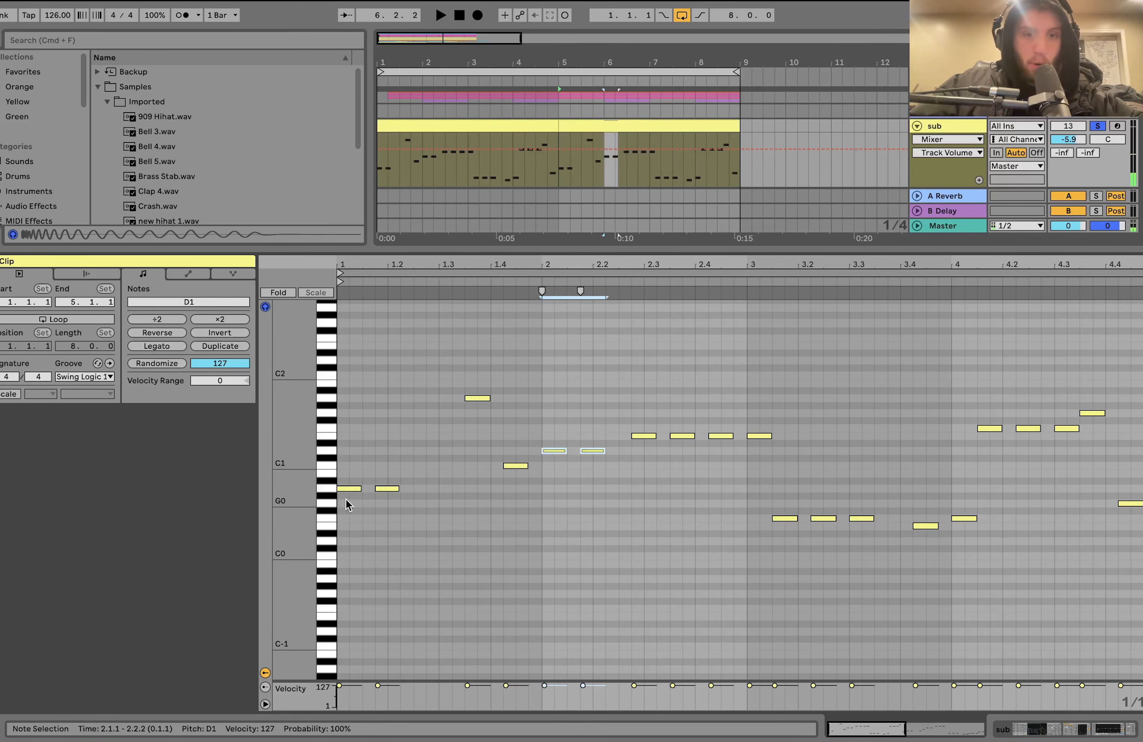
drag(632, 417, 782, 462)
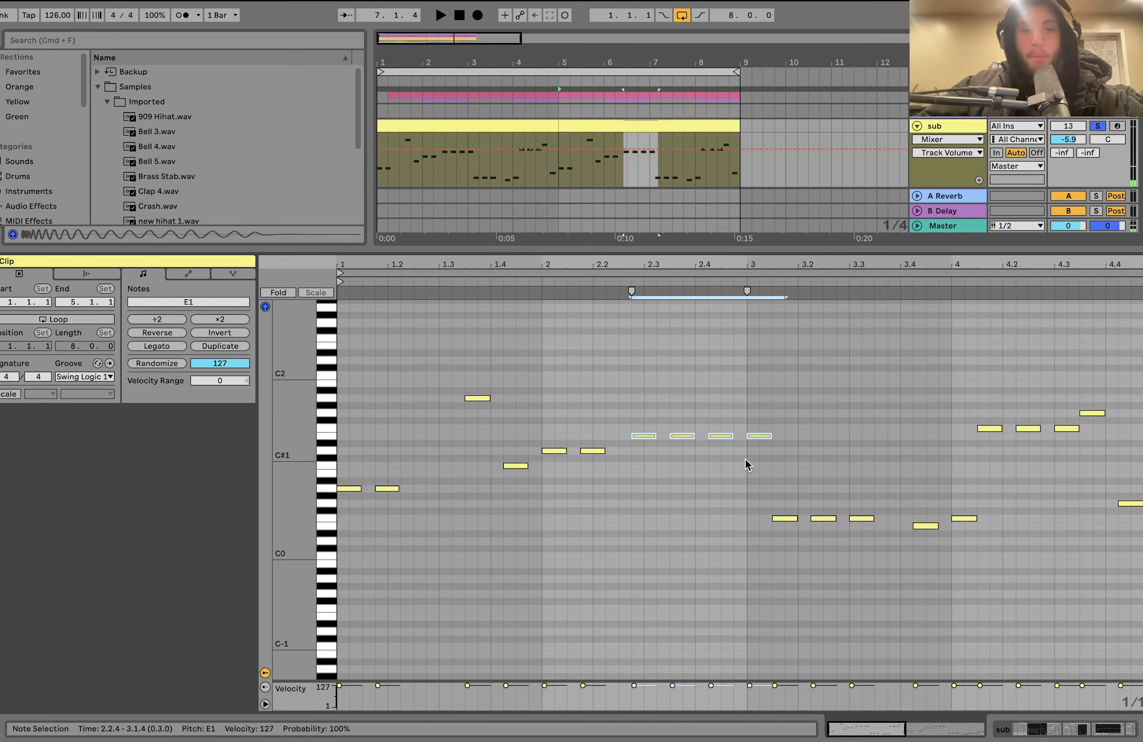
drag(757, 497, 895, 564)
drag(766, 395, 803, 582)
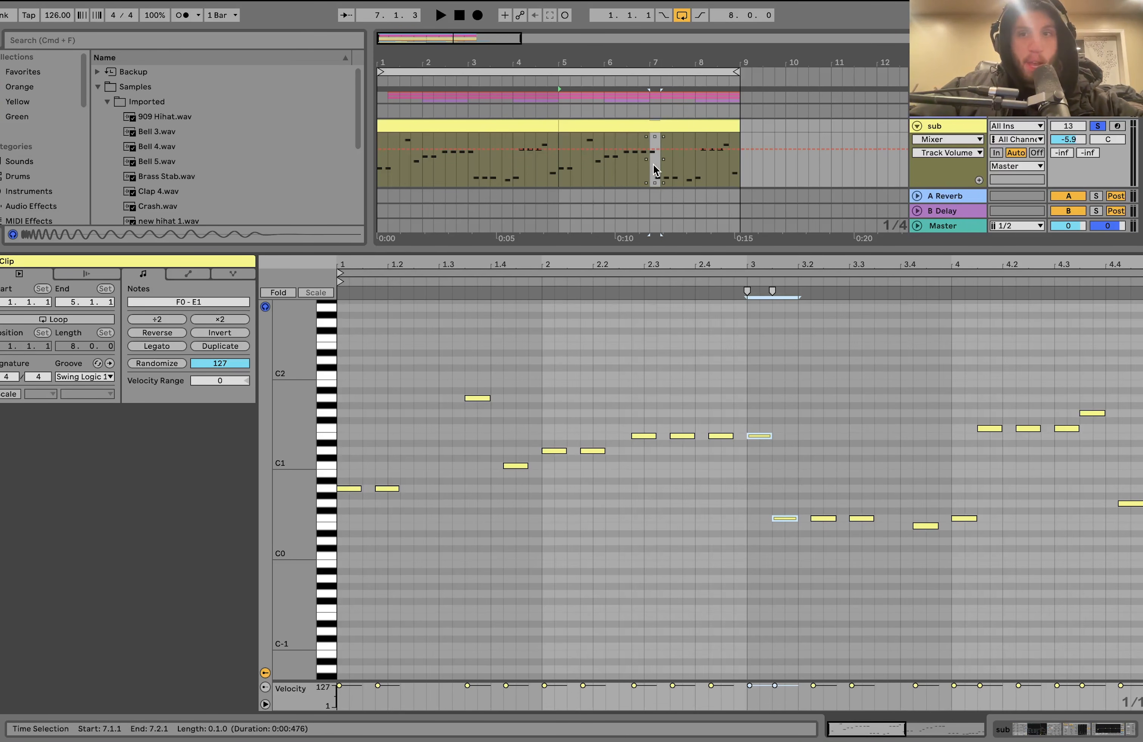
- Play the sub from 6.3.1 into bar 8 to hear the move from the E1 notes to the lower ones
click(625, 168)
key(space)
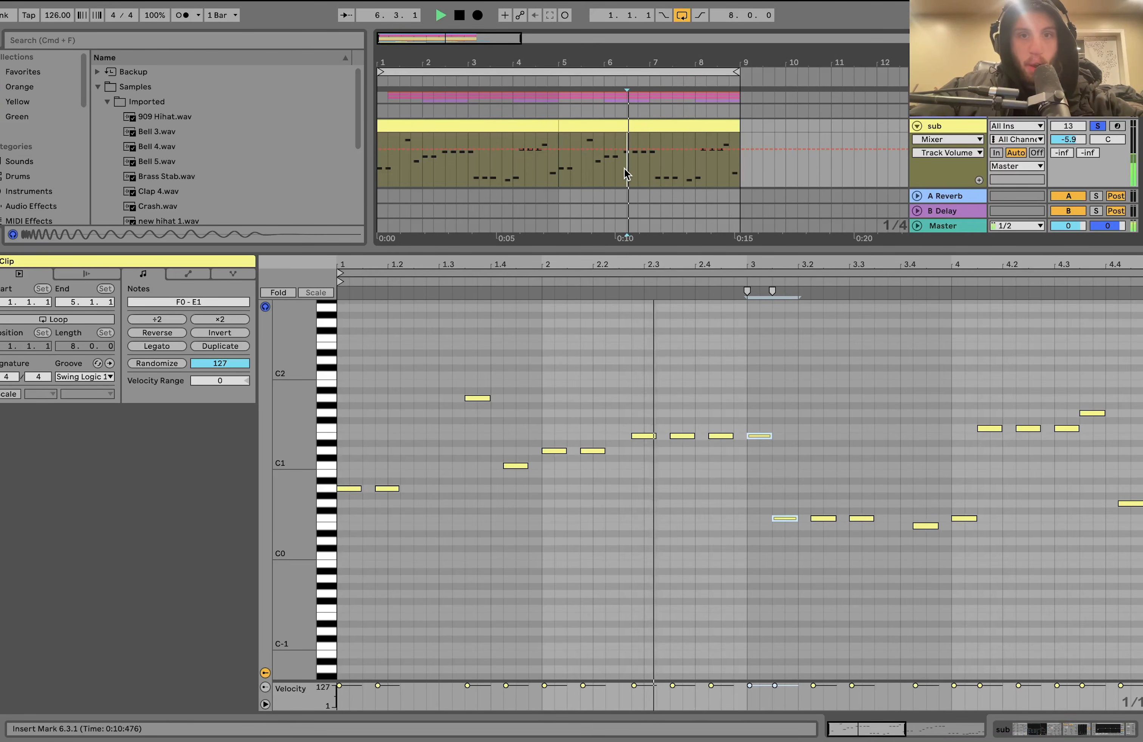
key(space)
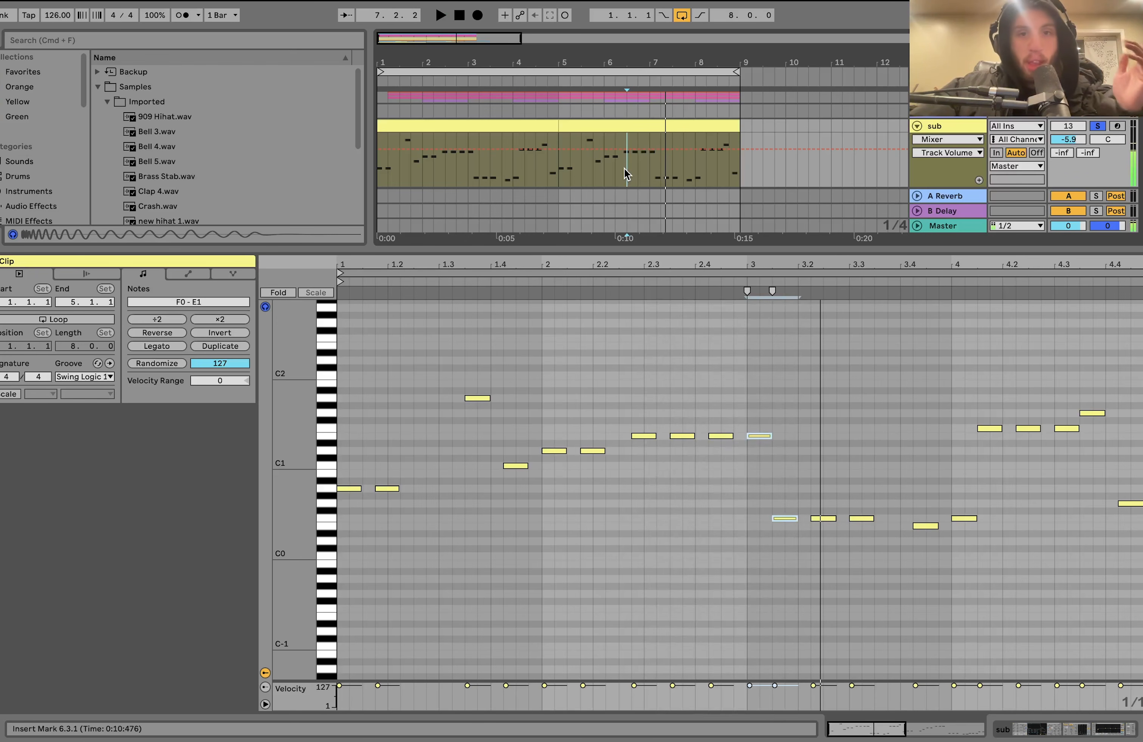
key(space)
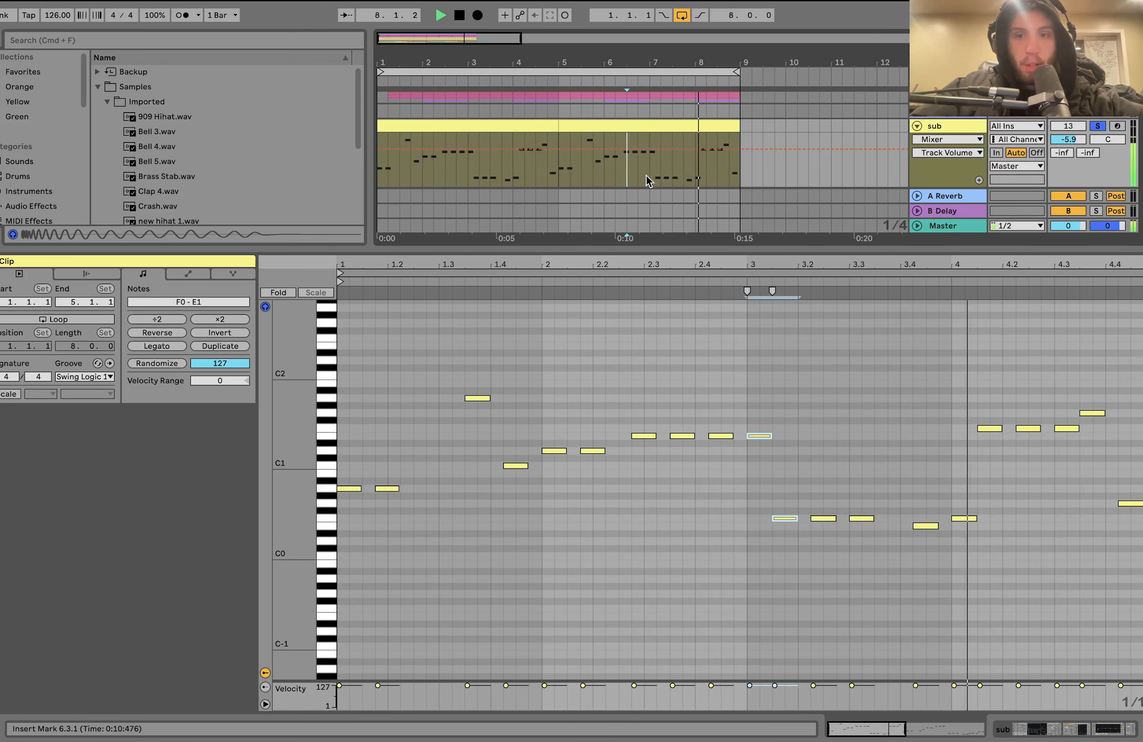
key(space)
- Highlight the G1 note in bar 4 and the two opening A0 notes, then play the sub from bar 8
drag(1065, 474, 1089, 559)
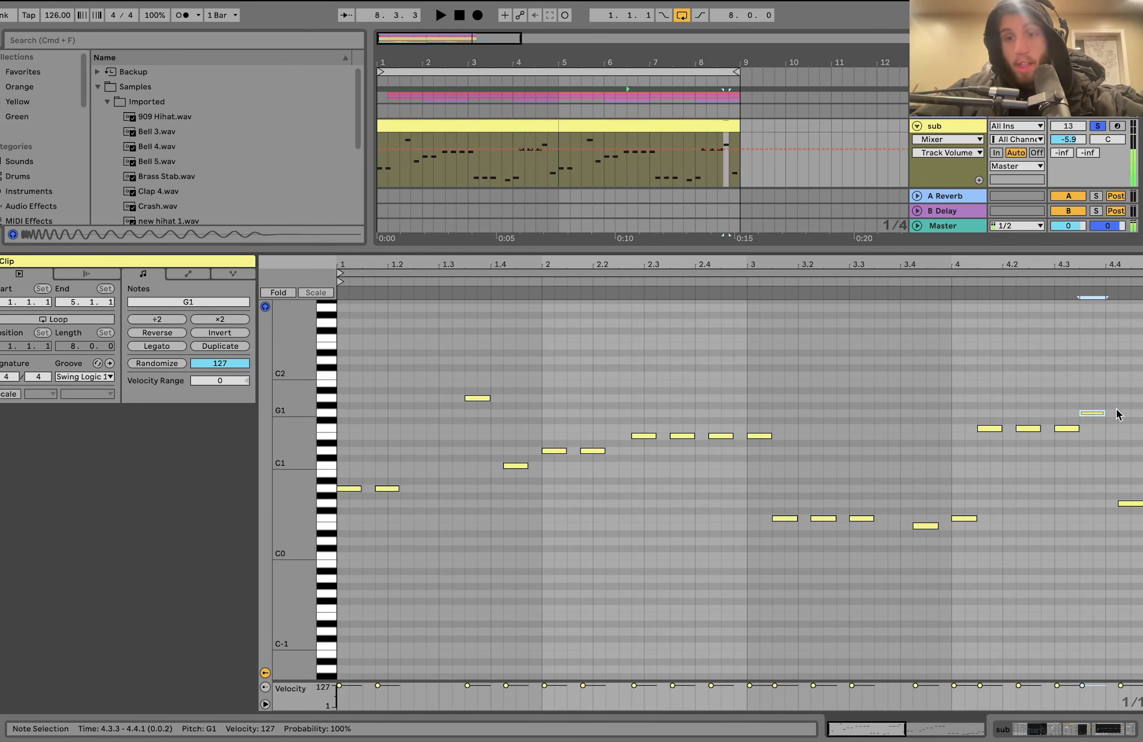
drag(414, 457, 303, 583)
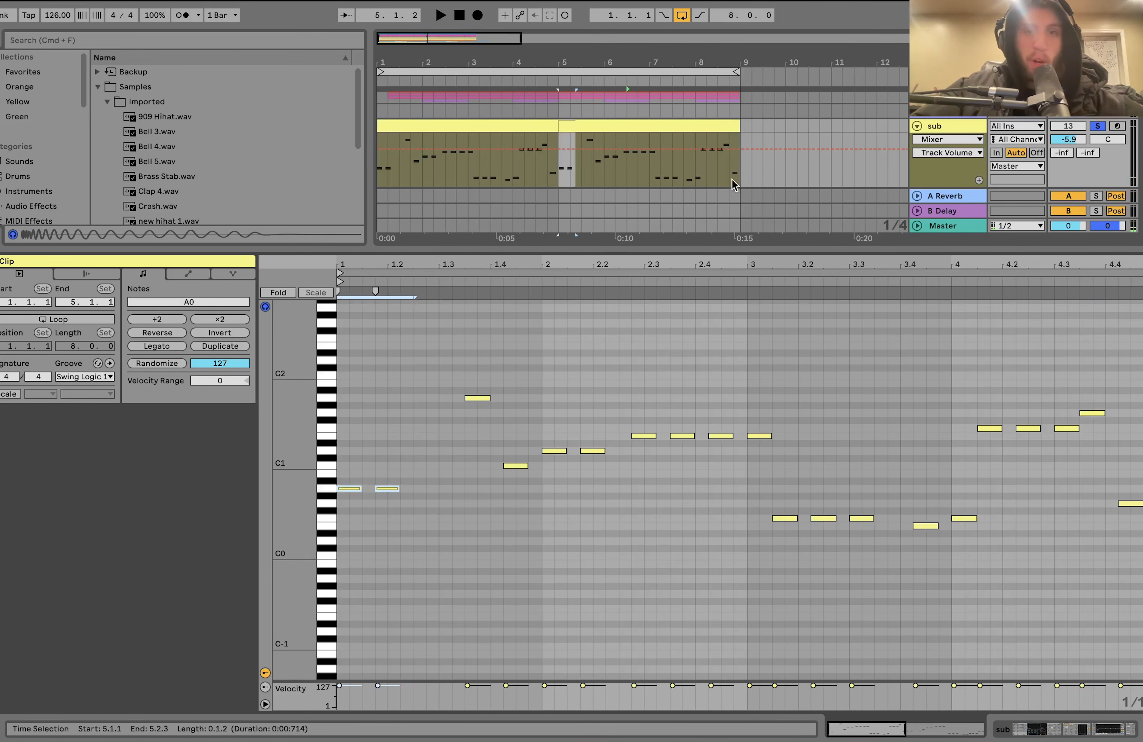
click(696, 175)
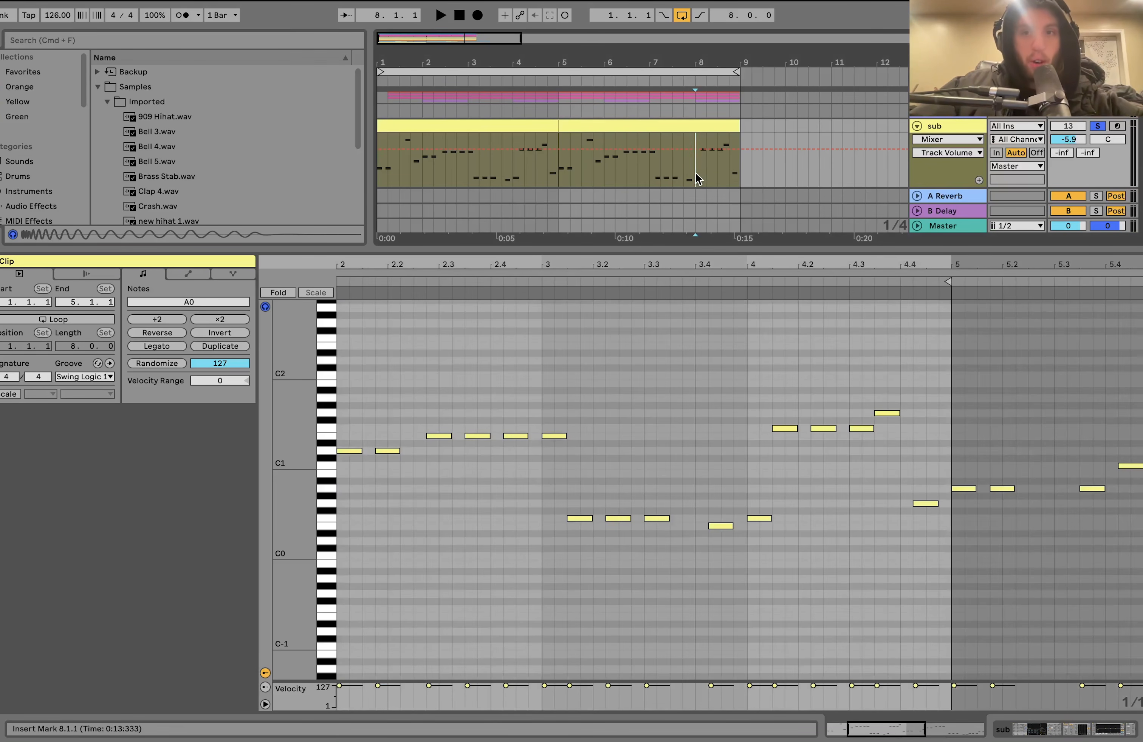
key(space)
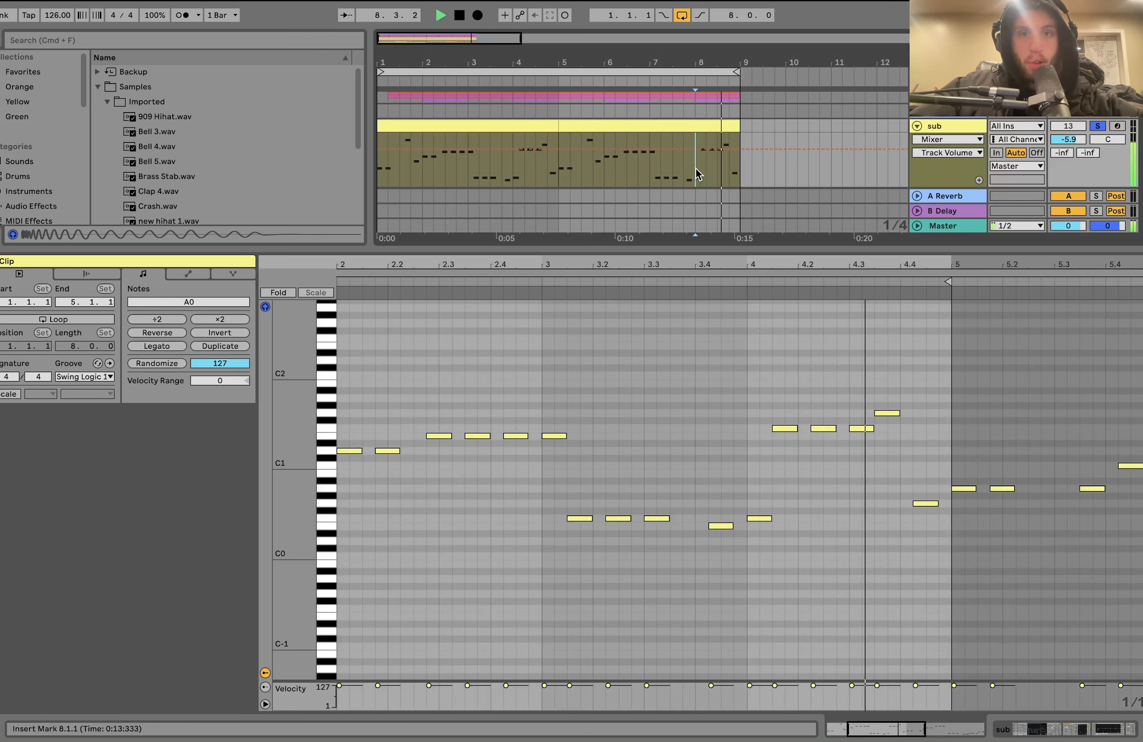
key(space)
- Show both sub clips together in the note editor and play them from bar 1
click(677, 126)
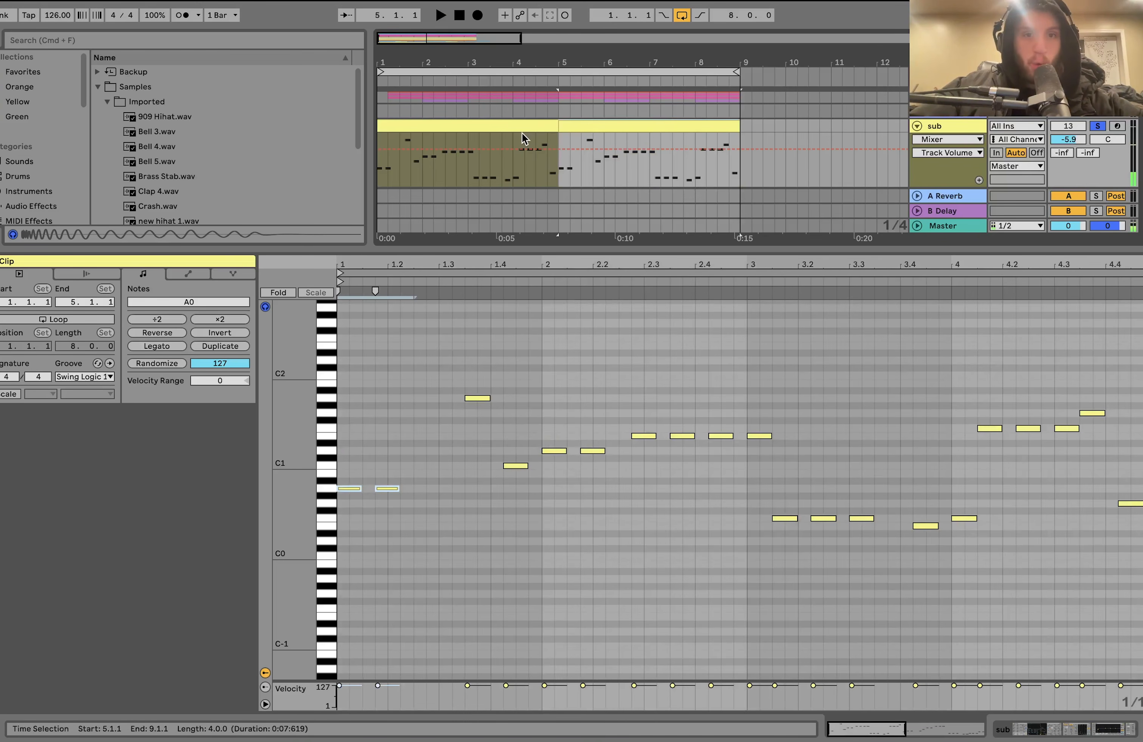
shift+click(515, 126)
scroll(515, 126, up, 3)
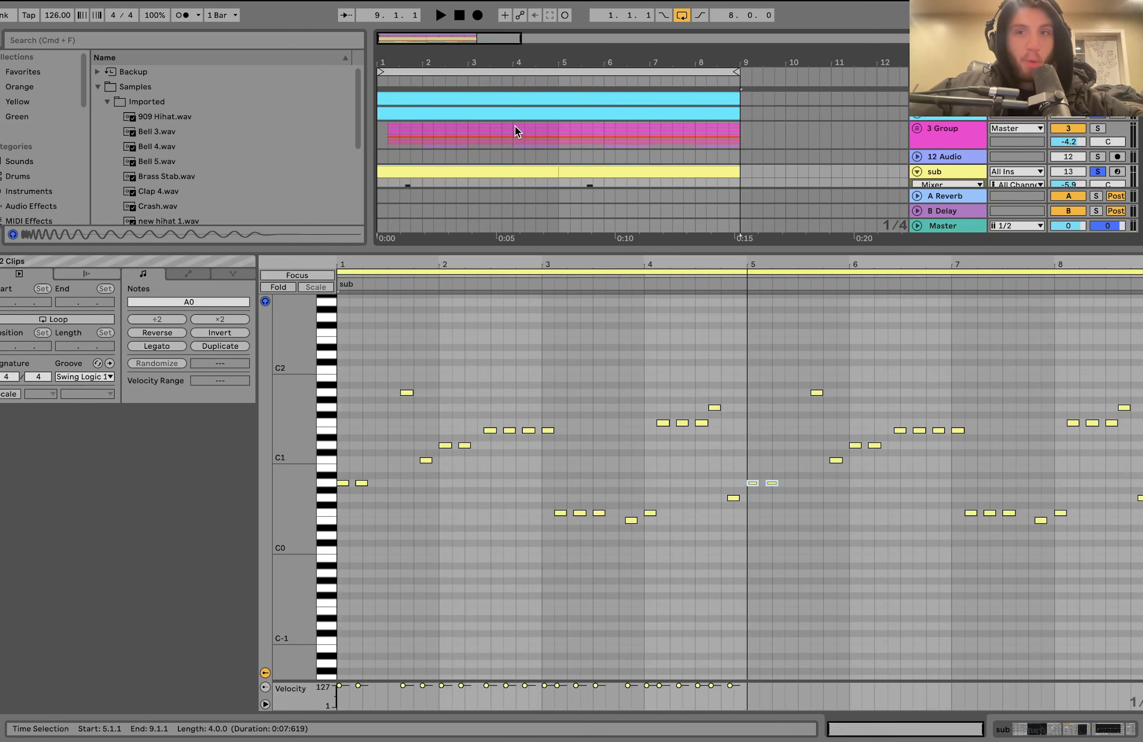
scroll(490, 120, down, 3)
scroll(450, 158, up, 3)
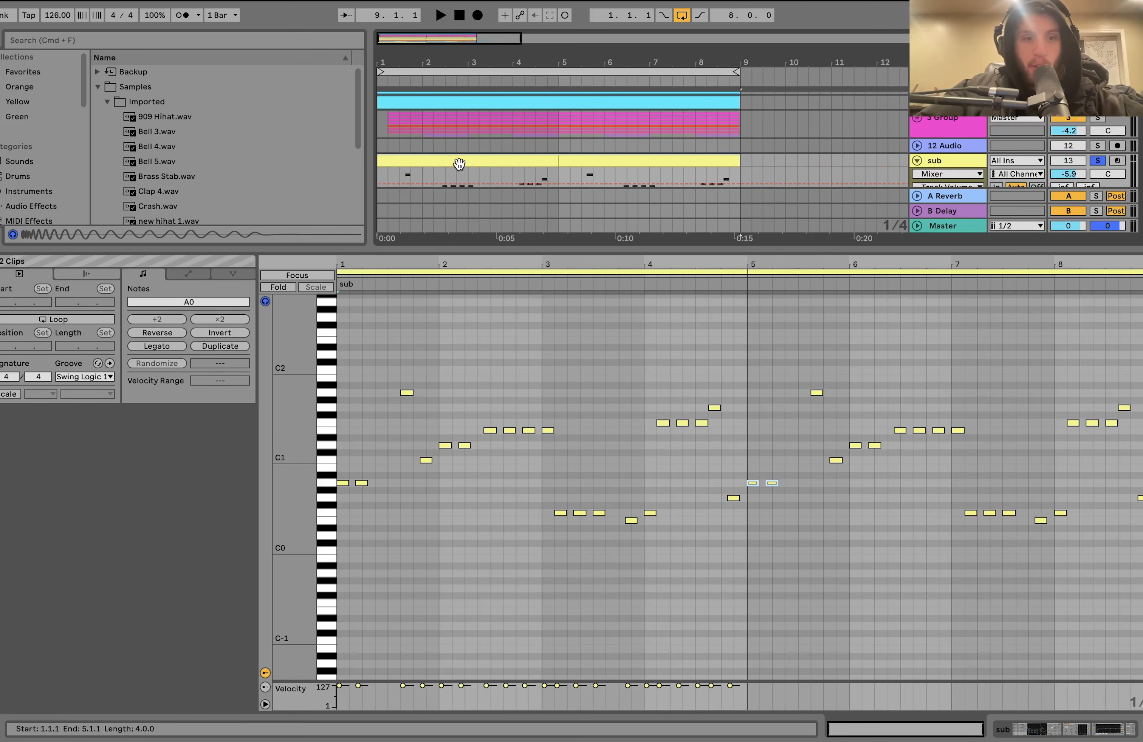
key(space)
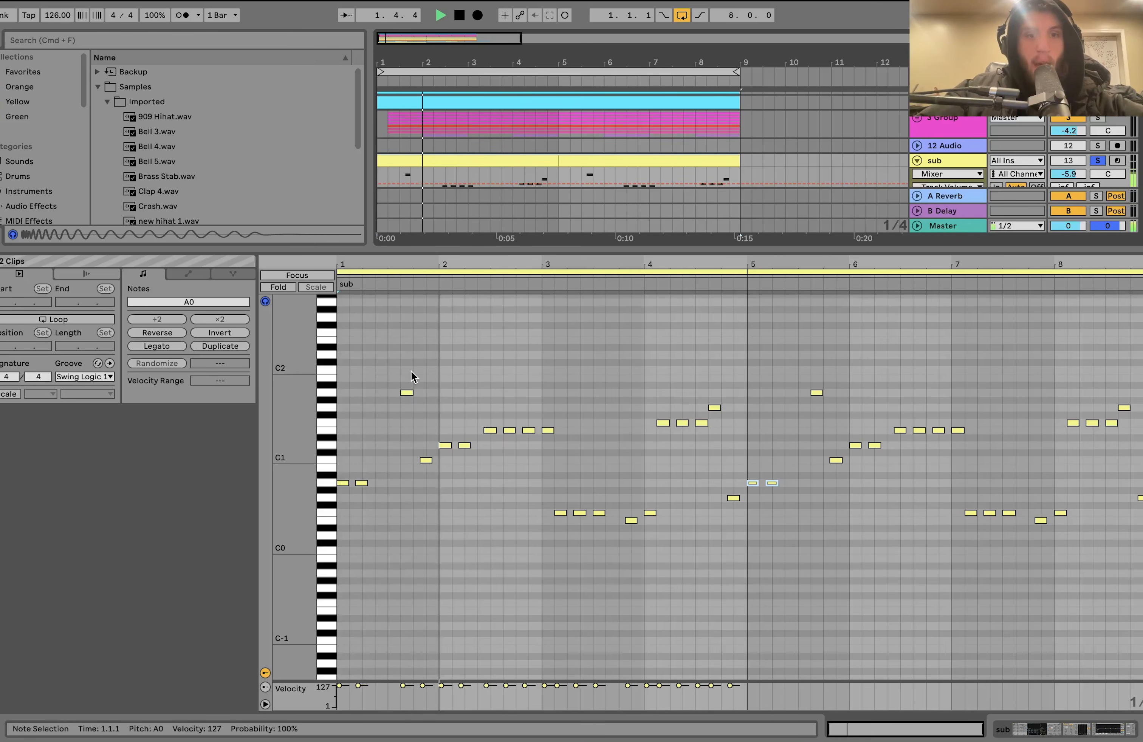
key(space)
- Mark the gap between the second and third sub notes in bar 1, and replay the opening
scroll(378, 397, up, 5)
scroll(379, 397, down, 3)
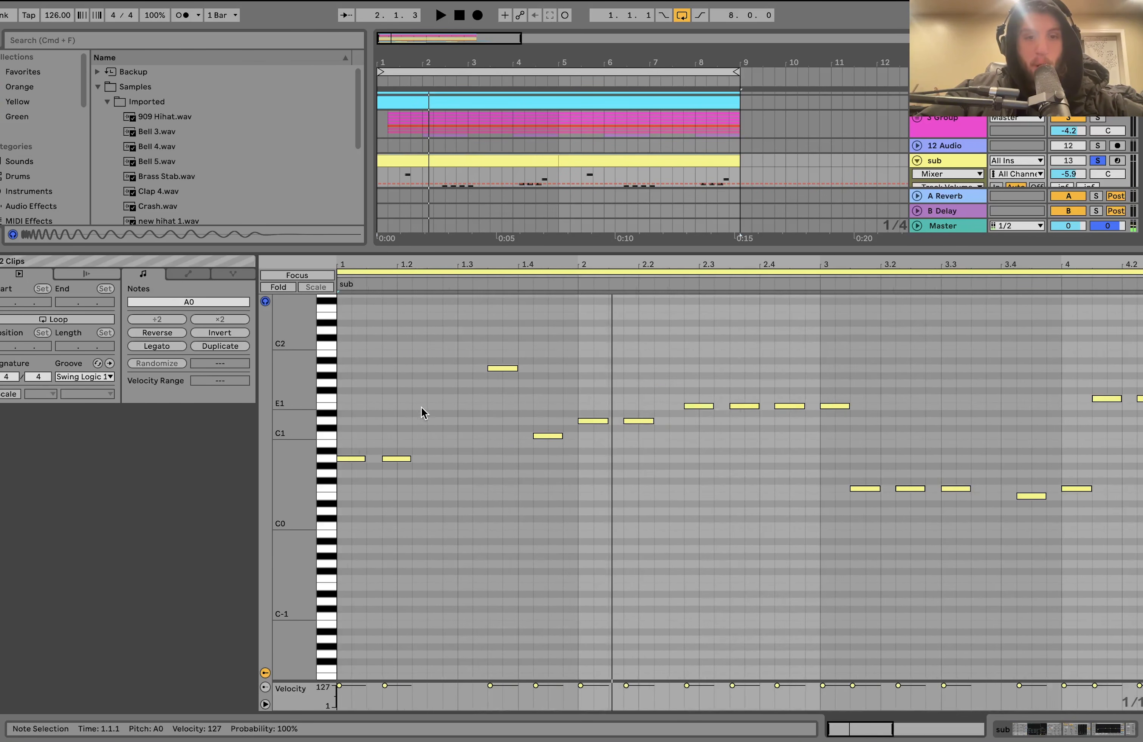
drag(415, 405, 479, 454)
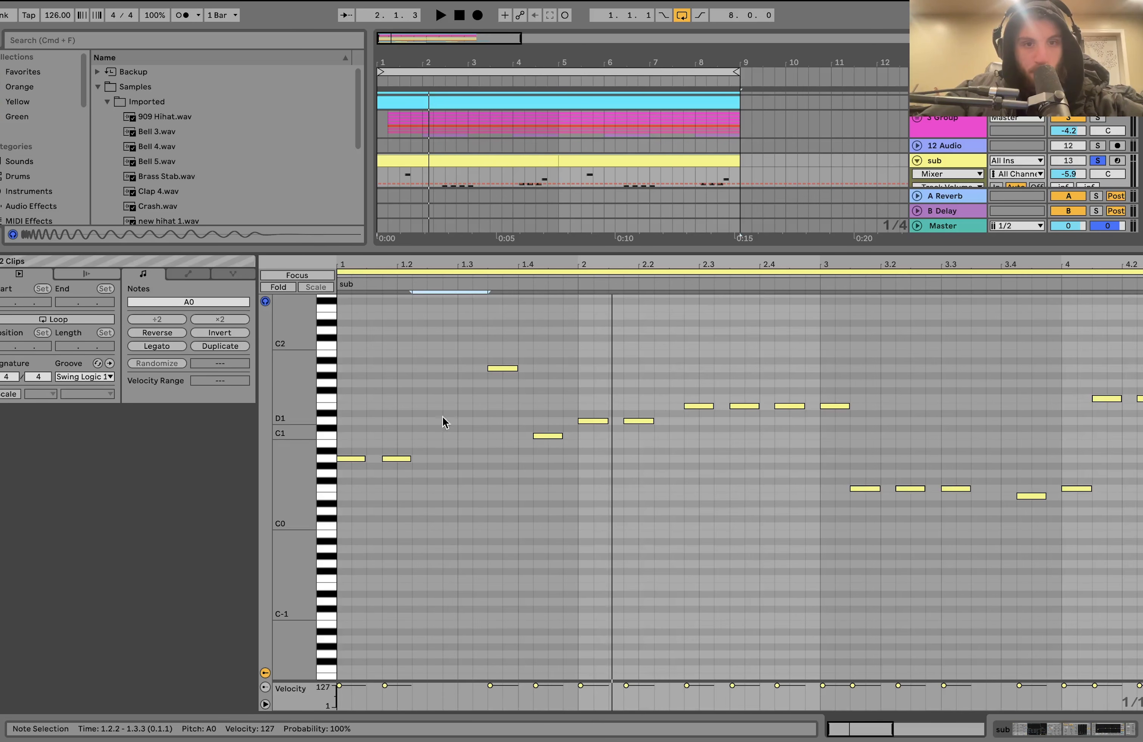
scroll(446, 422, down, 3)
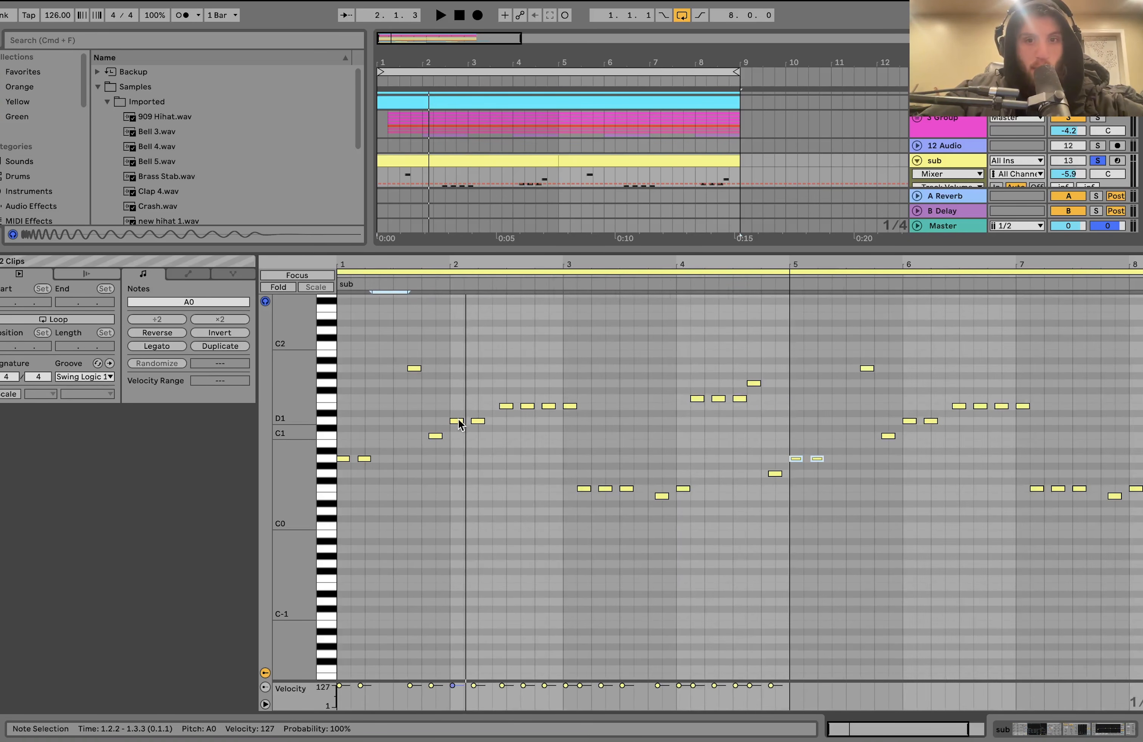
key(space)
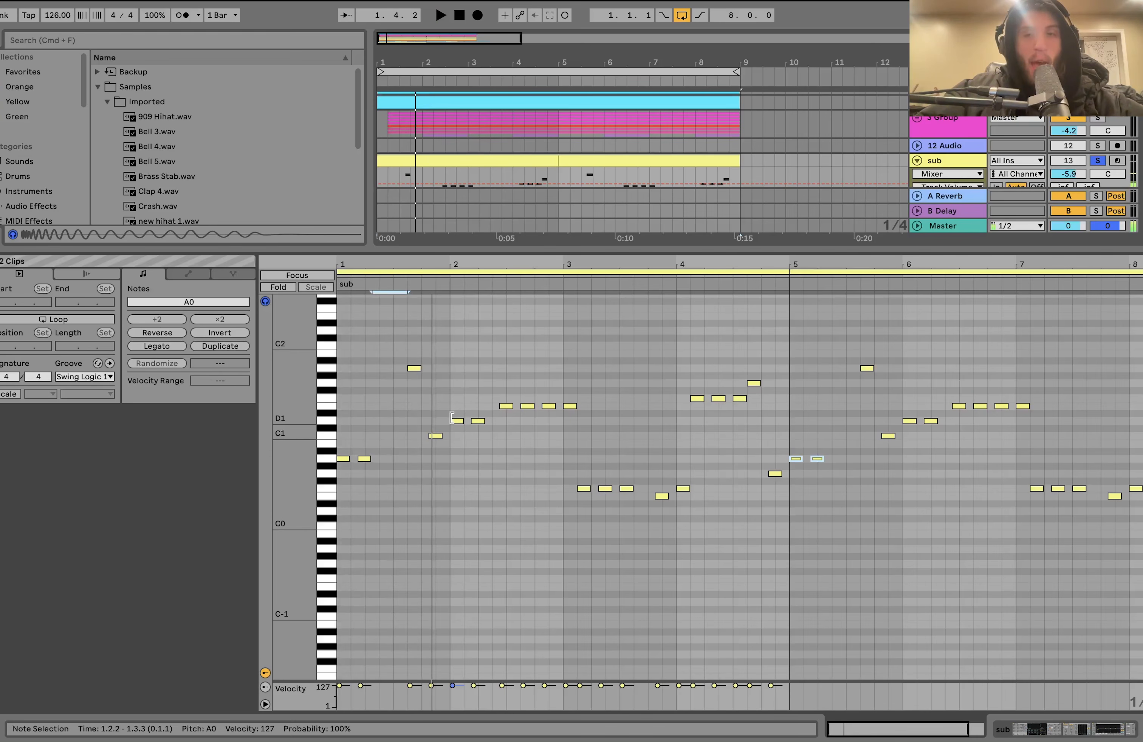
- Show the sub track's device chain, solo the sub on its own, and select its first clip
double_click(957, 160)
click(1097, 161)
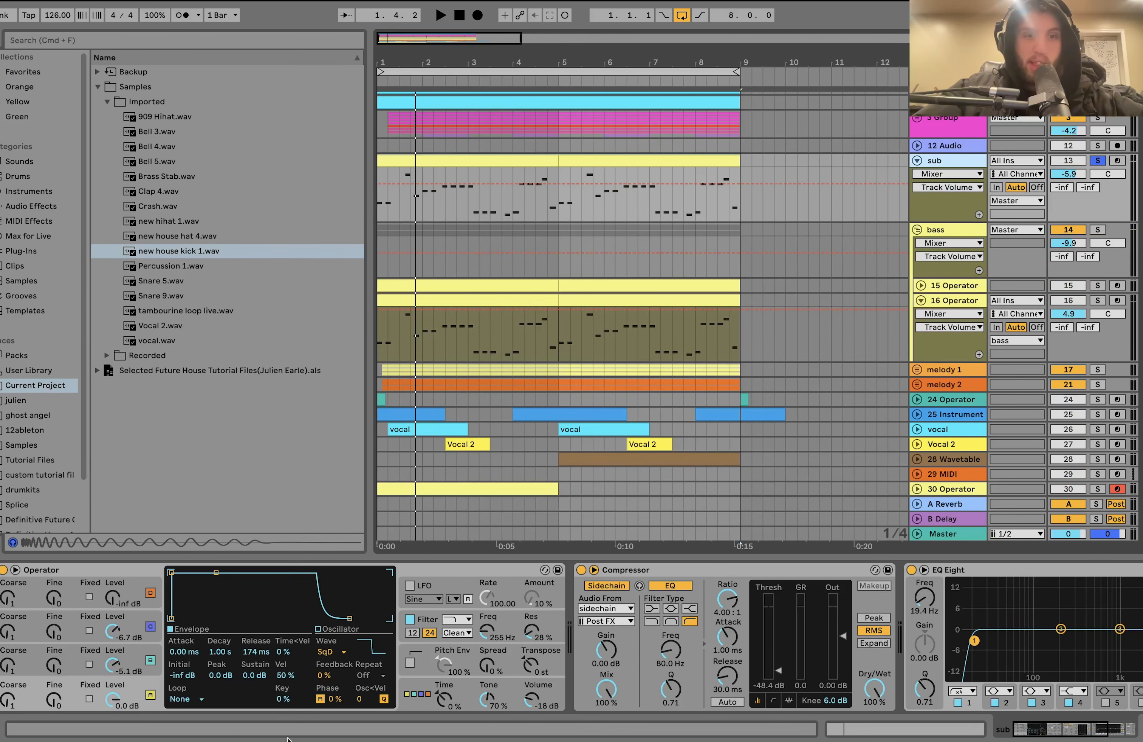
click(503, 158)
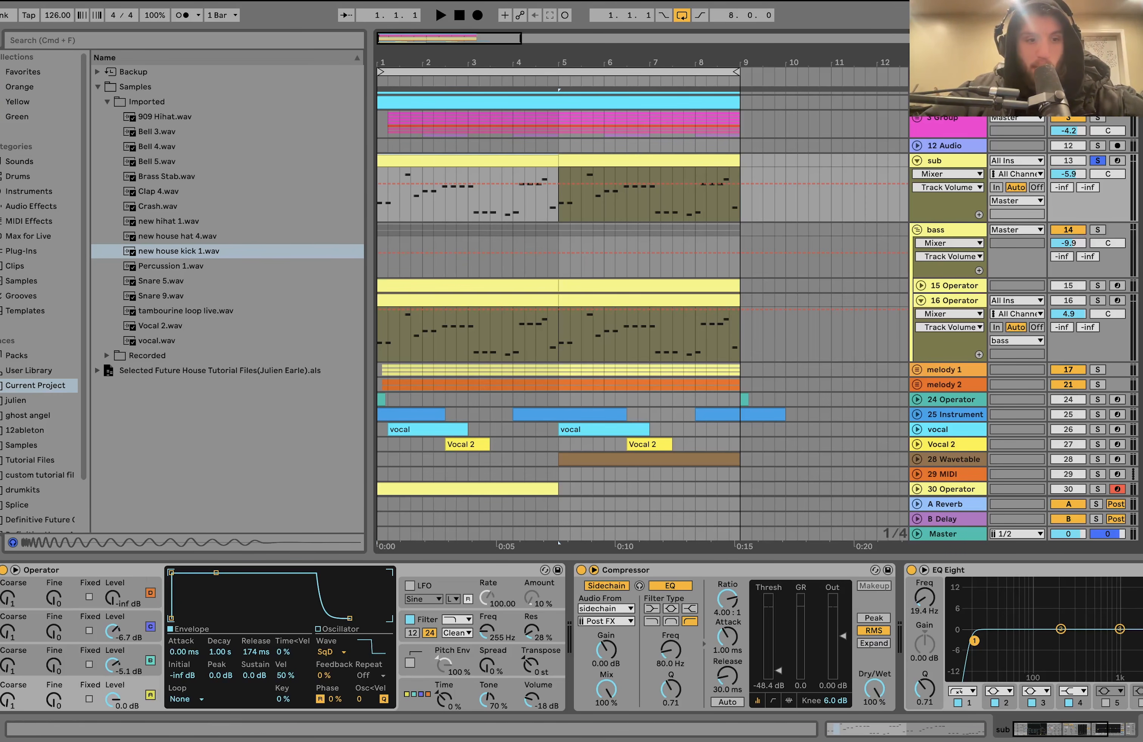
- Inspect the sub Operator's global settings, then the settings of oscillators A, B and C
click(400, 712)
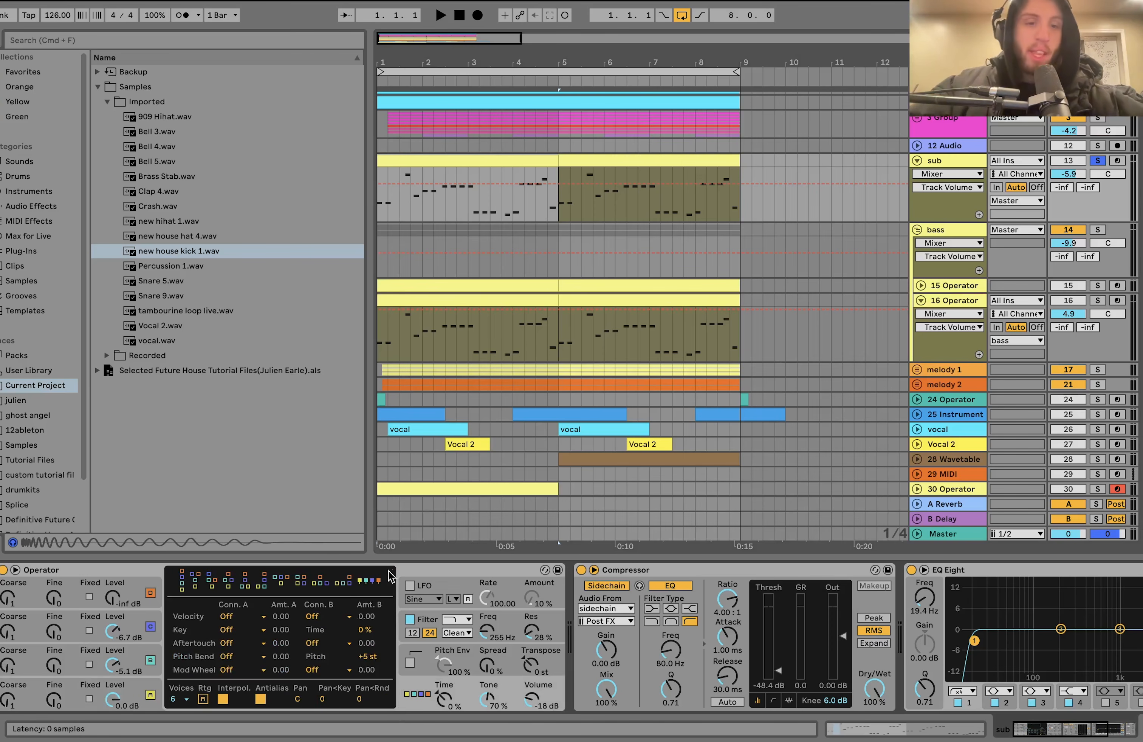
click(138, 692)
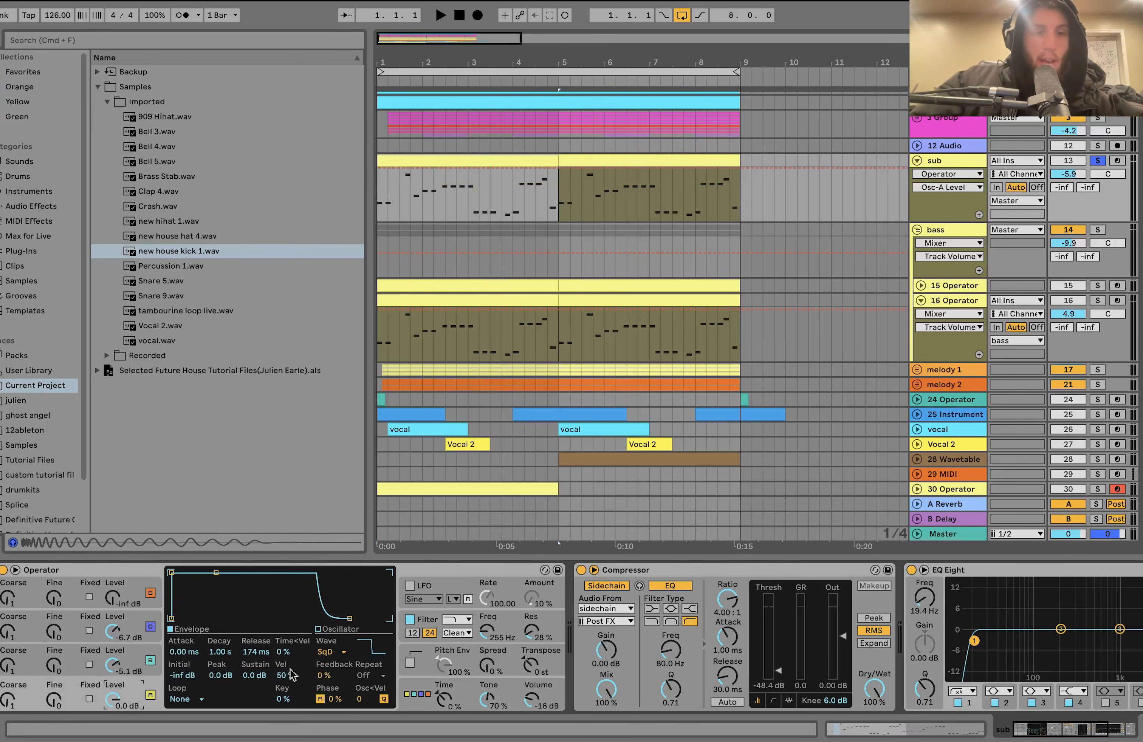
click(145, 668)
click(134, 638)
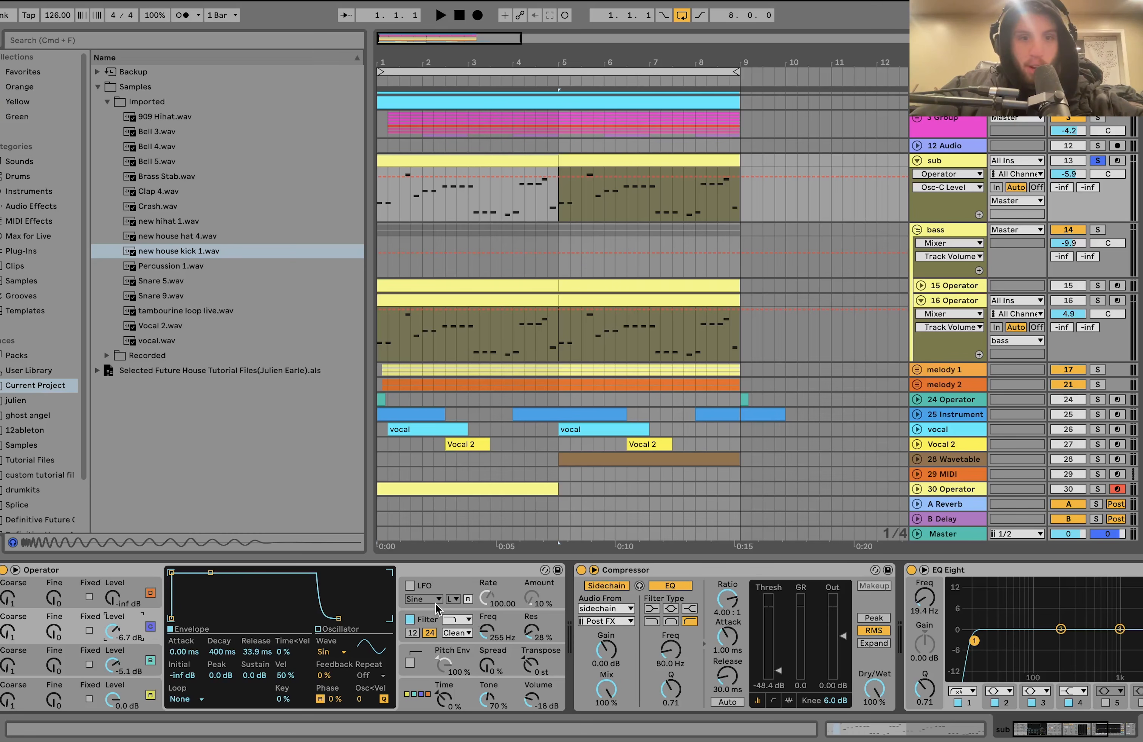
- Compare the sub with Operator's filter switched off and back on, playing from bar 1 each time
click(410, 620)
key(space)
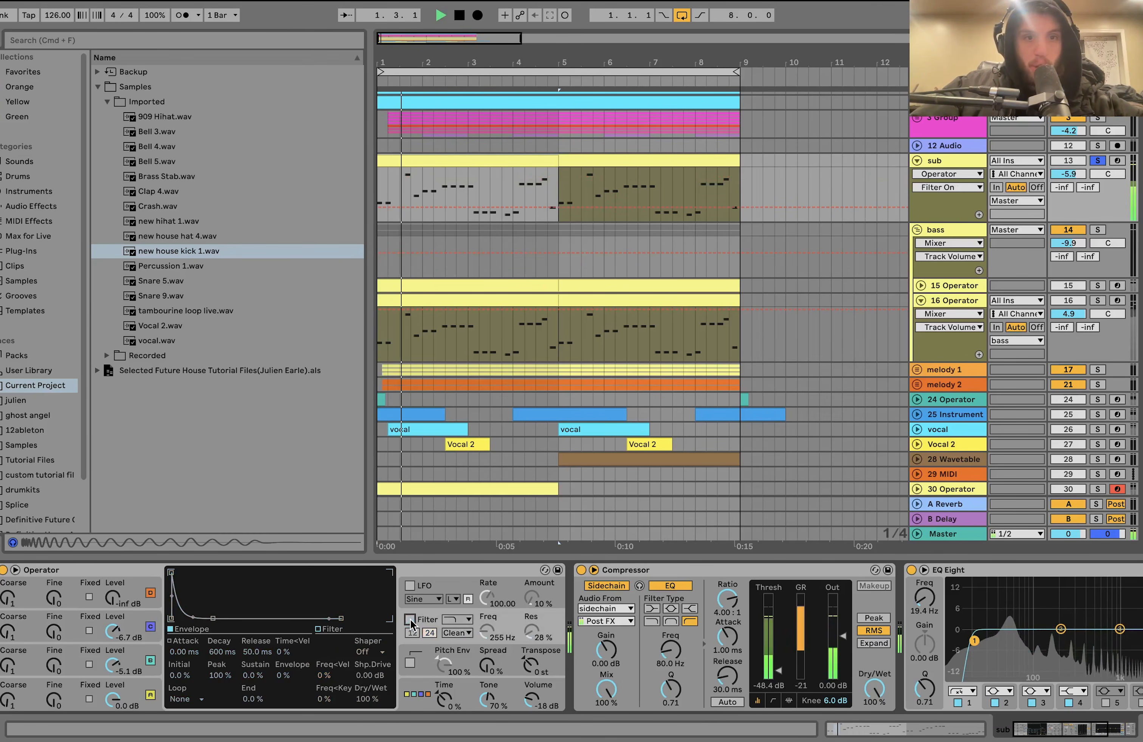
key(space)
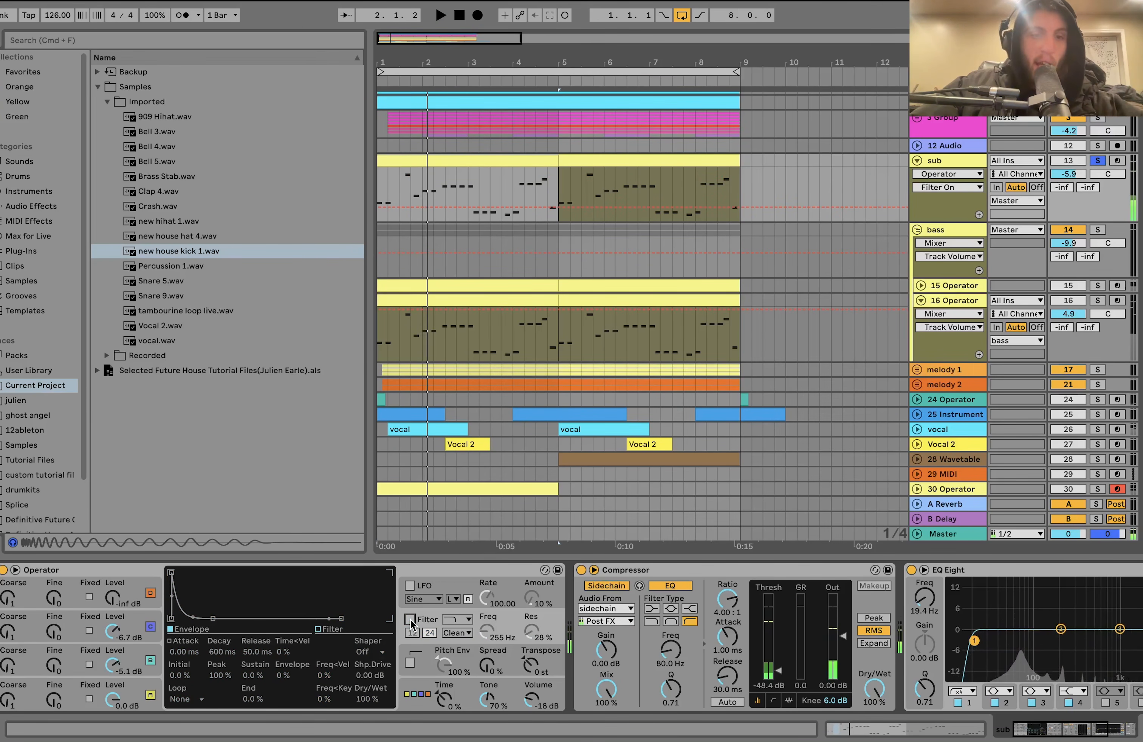
click(410, 620)
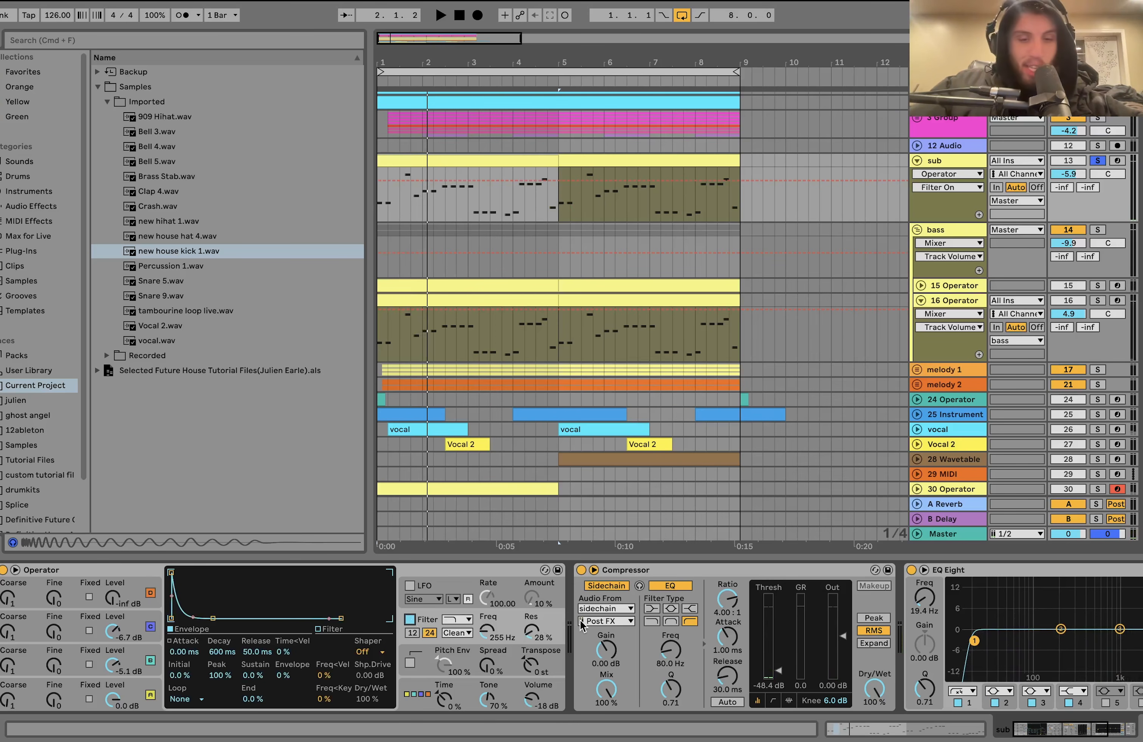
key(space)
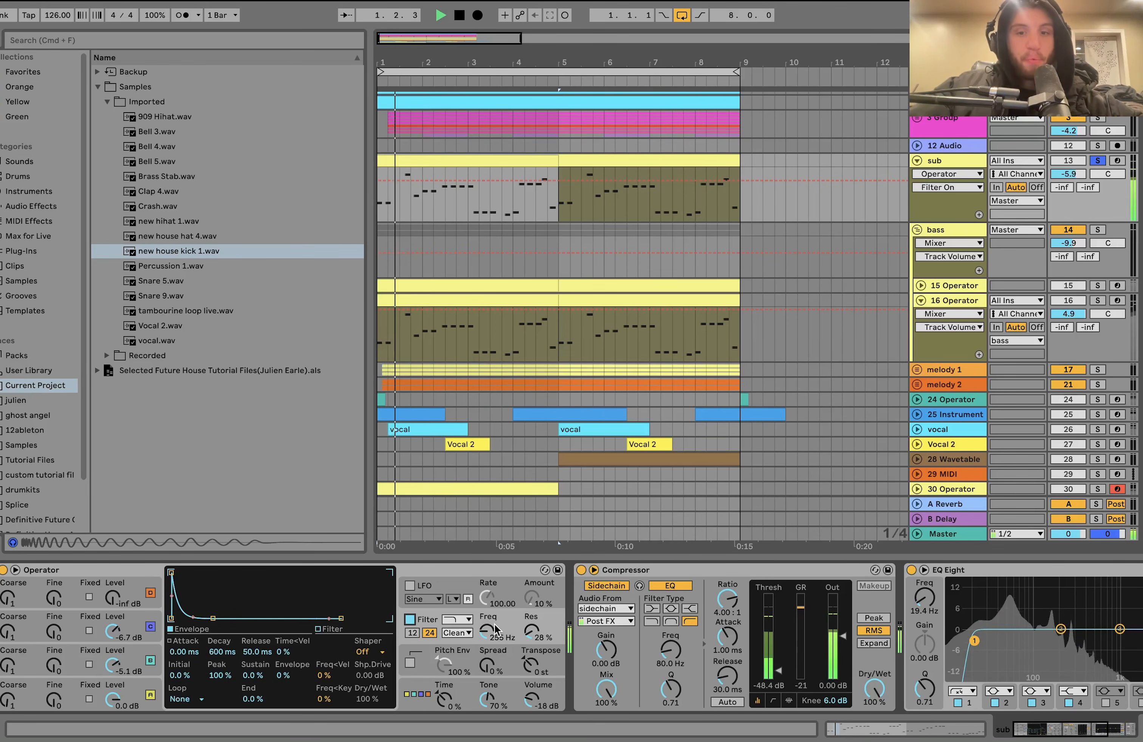
key(space)
- Examine the sub's Compressor, EQ Eight and Utility effects, playing the track briefly and selecting Utility
scroll(495, 625, right, 3)
scroll(495, 624, right, 5)
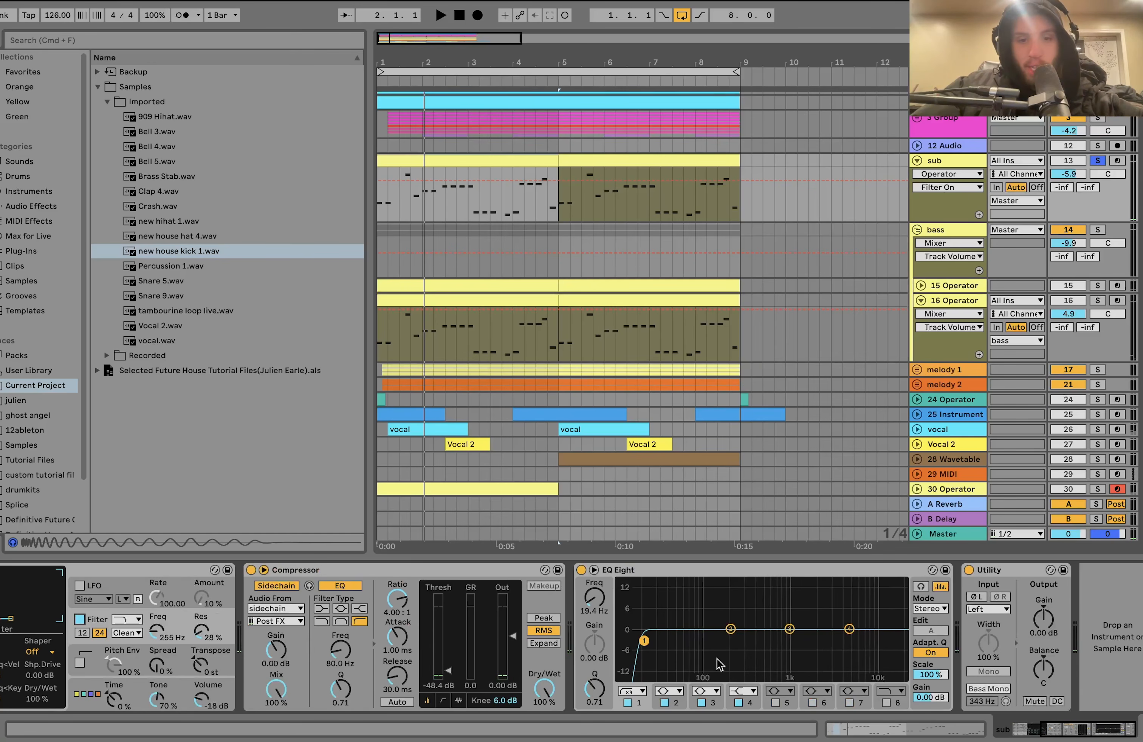
key(space)
key(space)
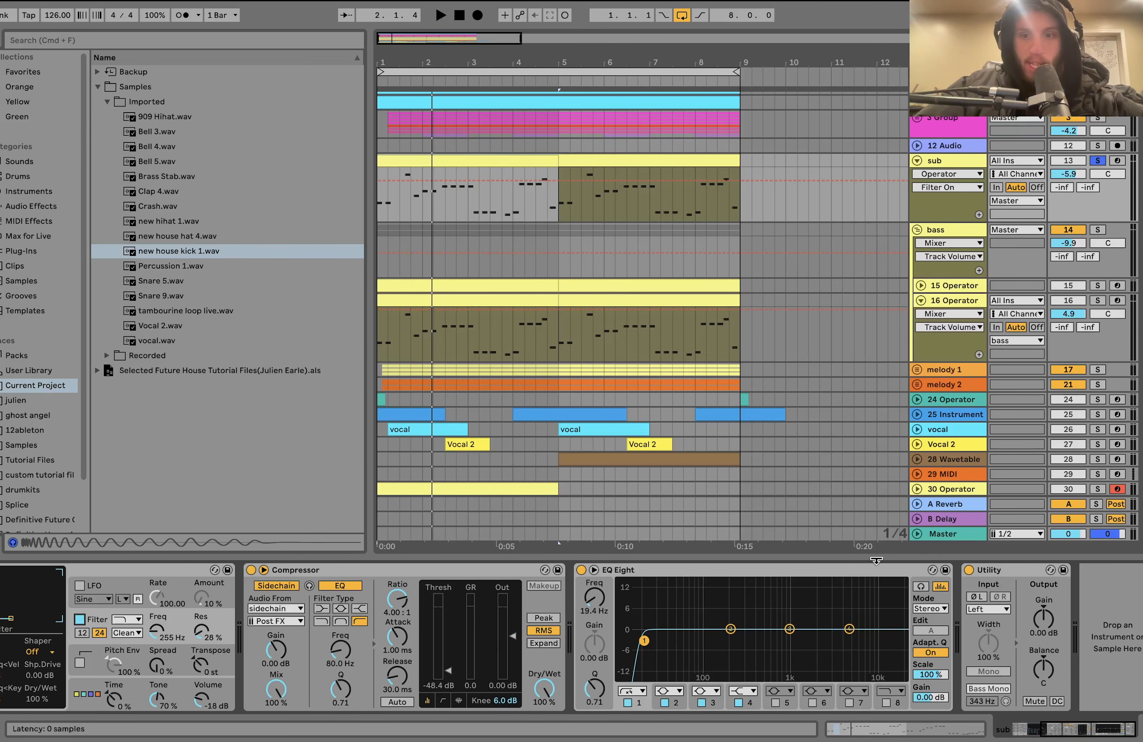
click(1013, 575)
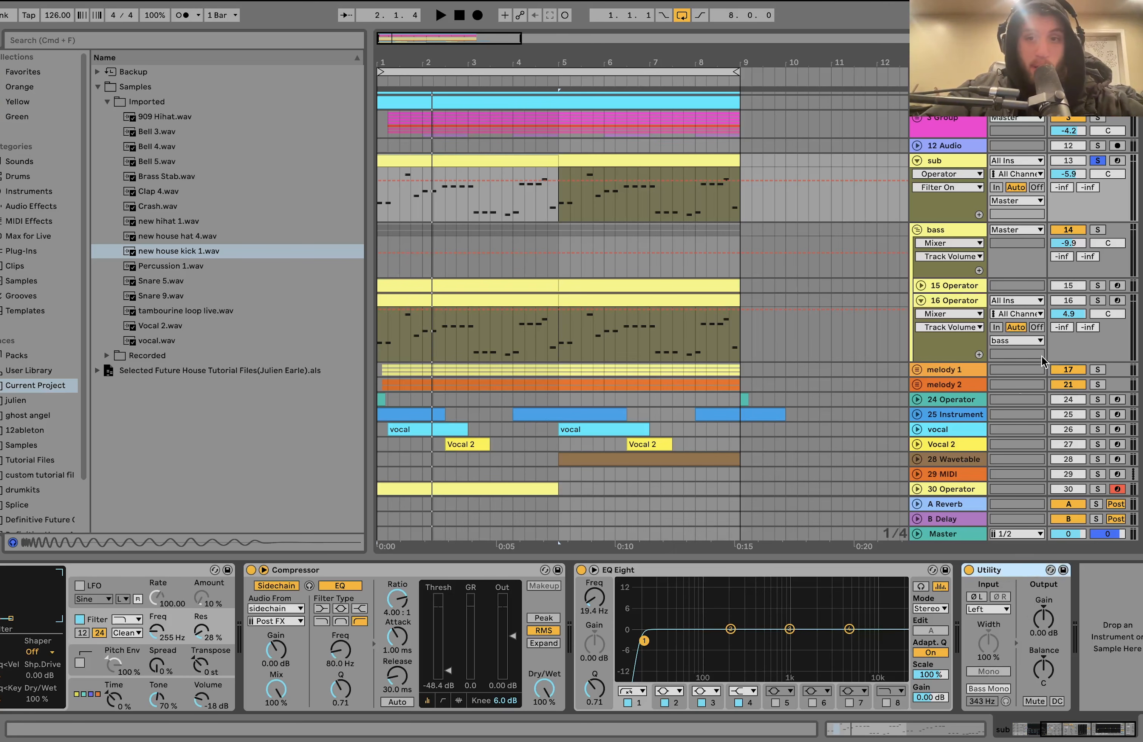
- Solo the bass group on its own and play it from bar 1
click(1098, 231)
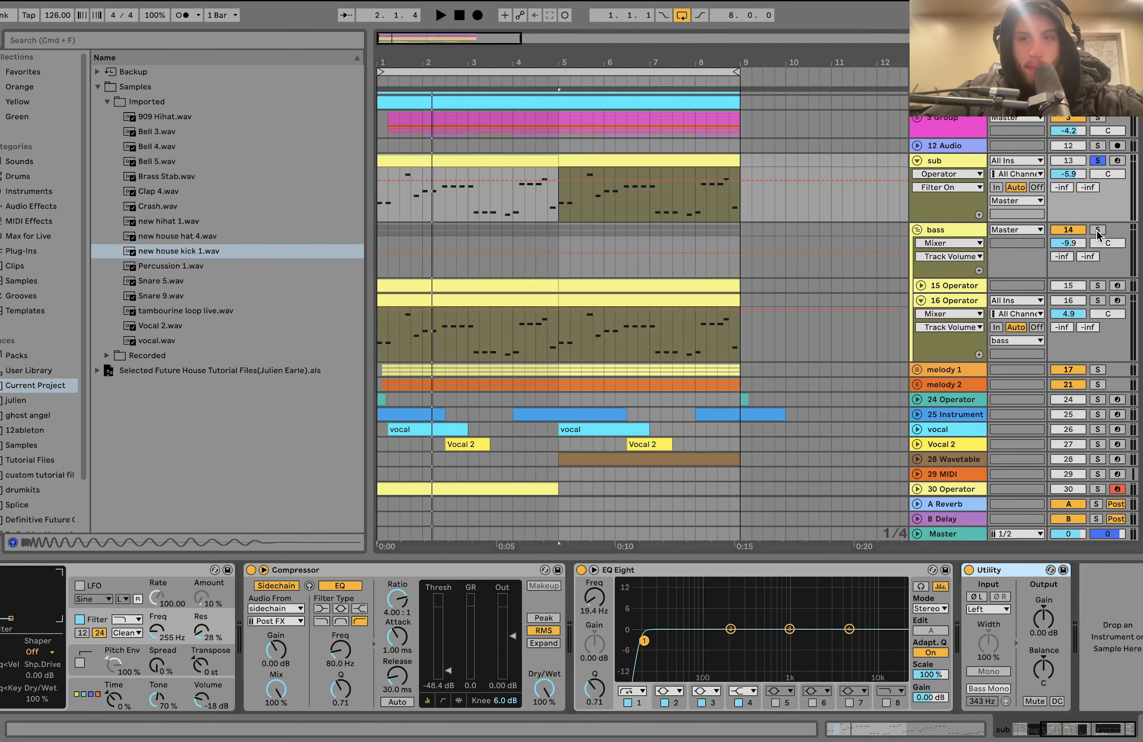
key(space)
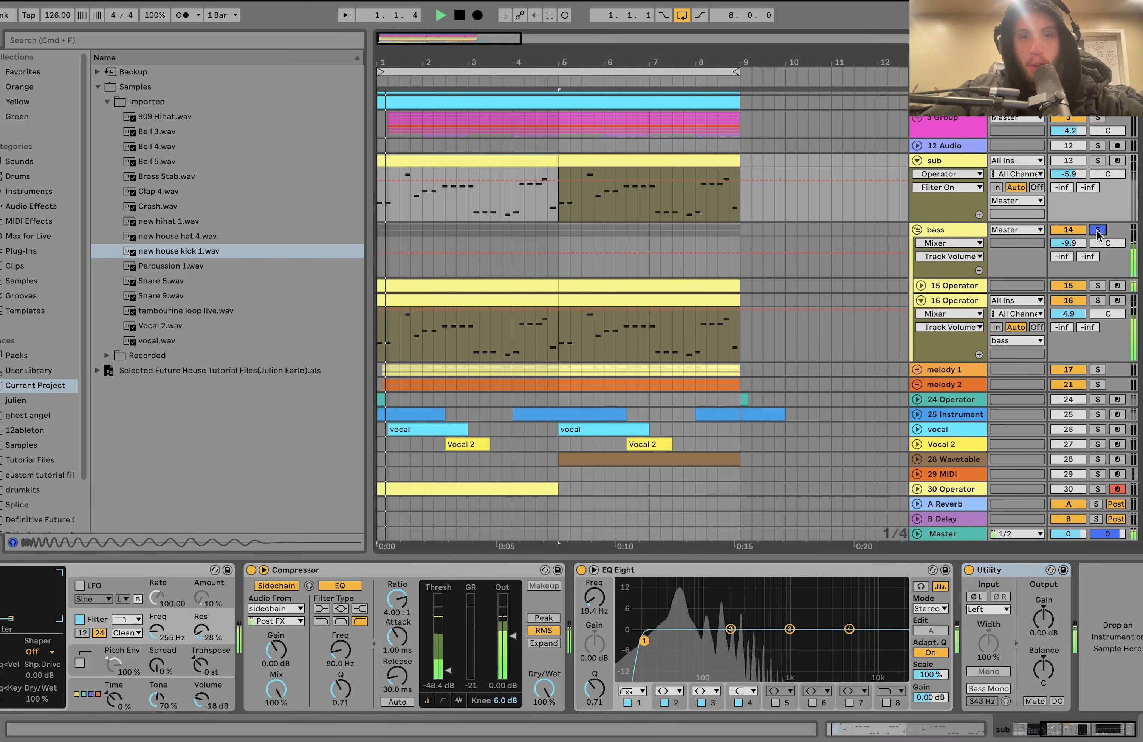
- Unfold the 15 Operator track in the bass group and solo it
click(935, 286)
click(920, 285)
scroll(918, 290, down, 5)
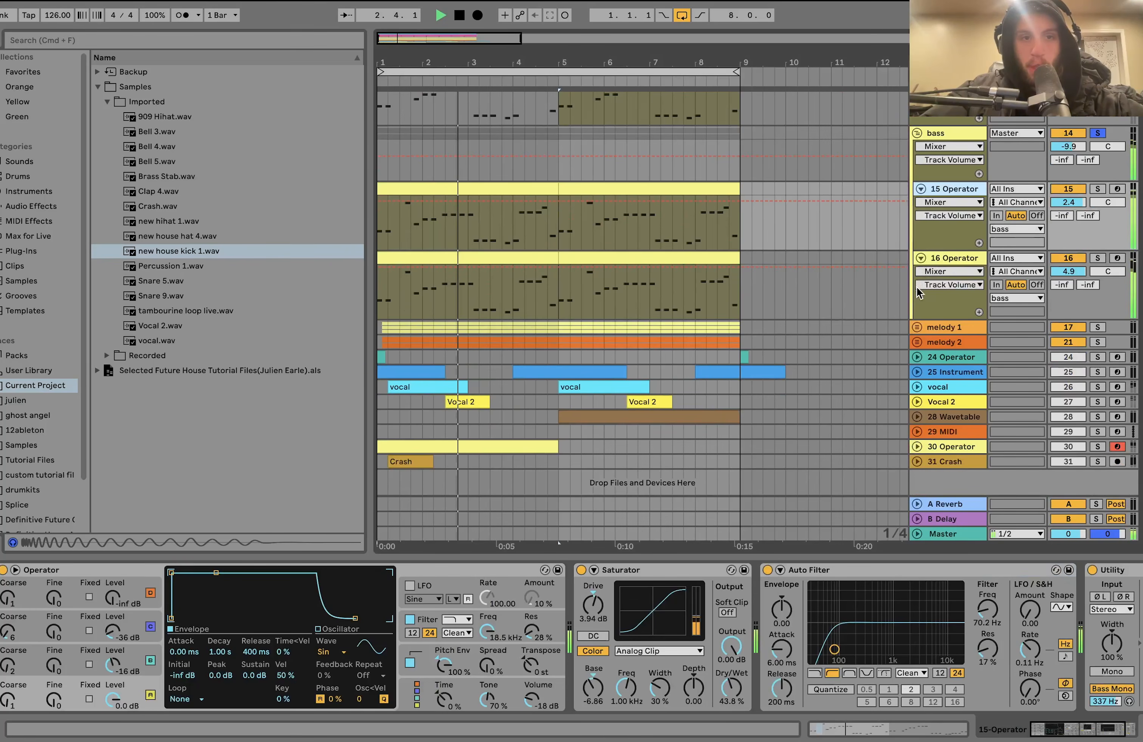
click(1098, 189)
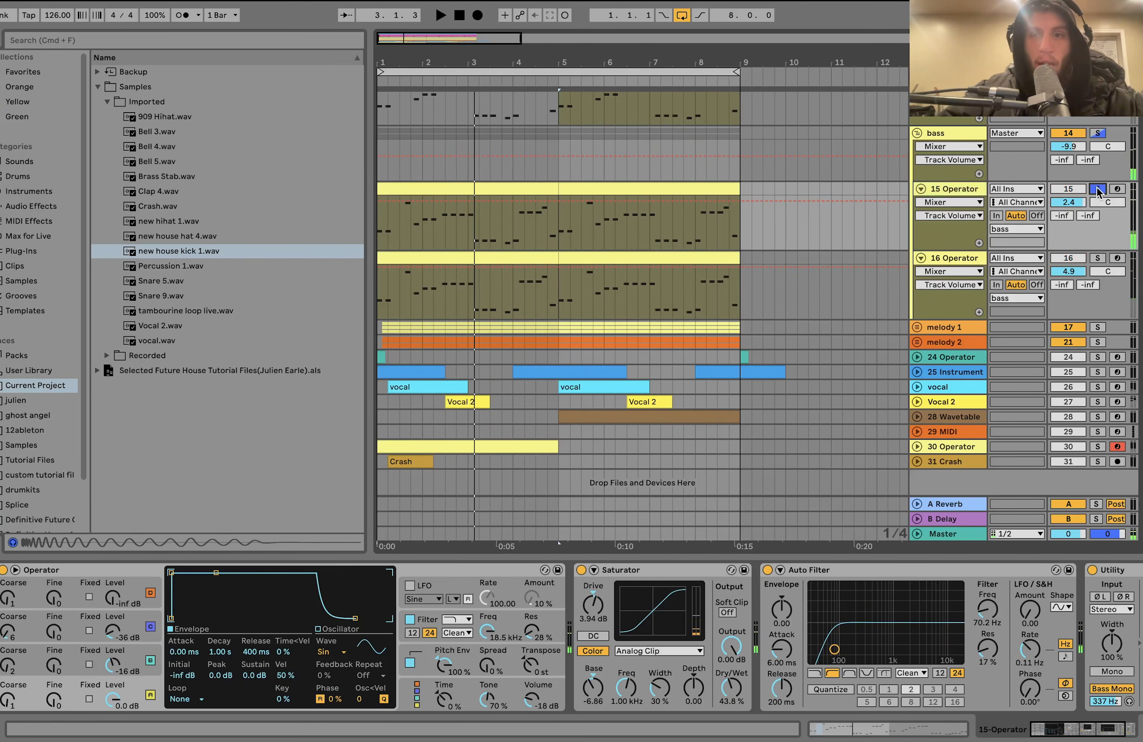
click(955, 191)
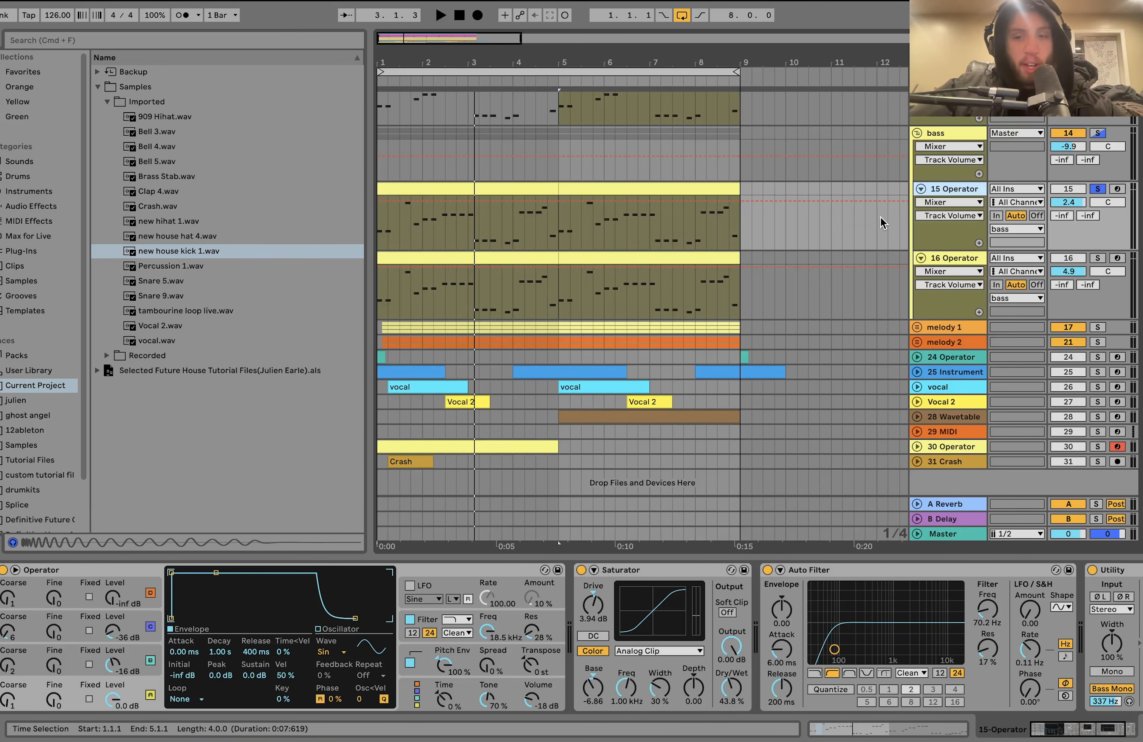
- Play 15 Operator on its own, switch the solo to 16 Operator, and return the solo to the whole bass group
key(space)
click(1098, 259)
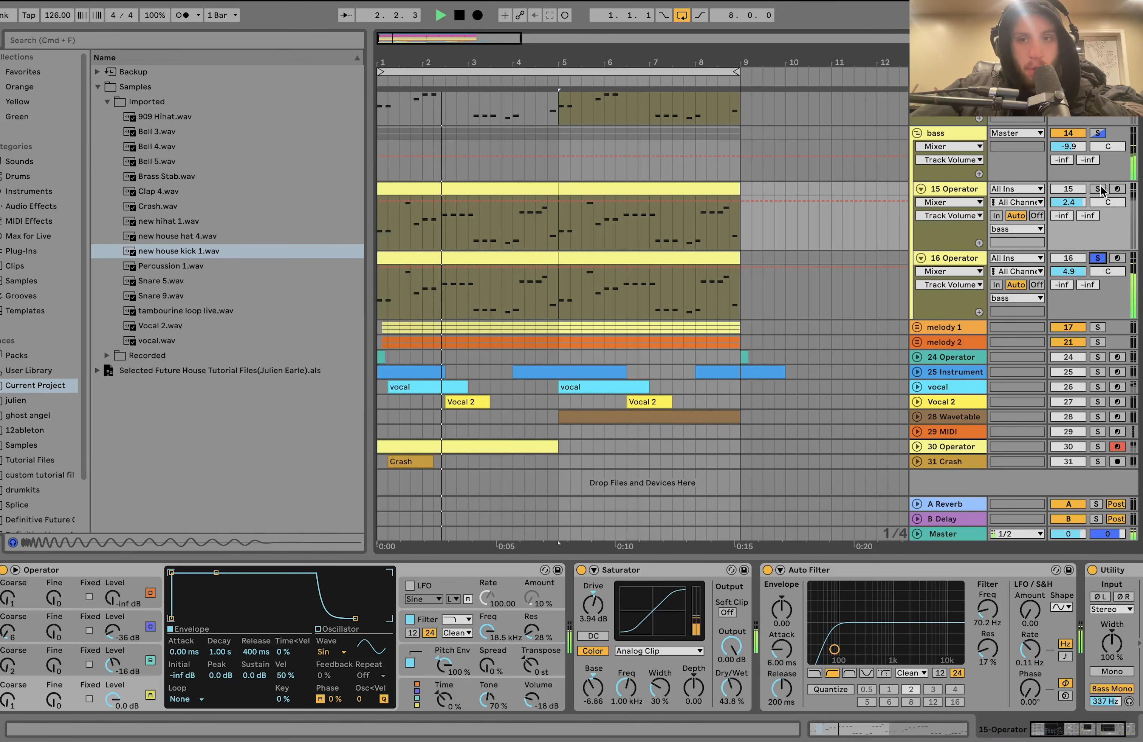
click(1098, 134)
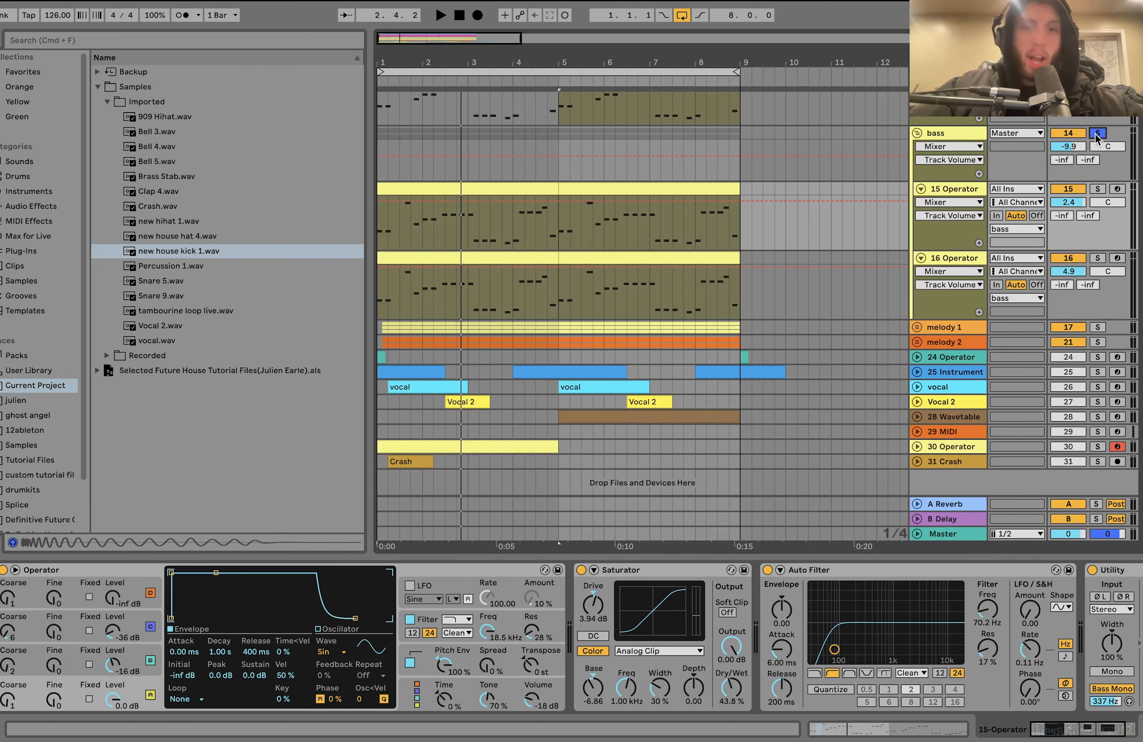
- Compare 15 Operator soloed with the whole bass group soloed, playing from bar 1 each time
click(1099, 189)
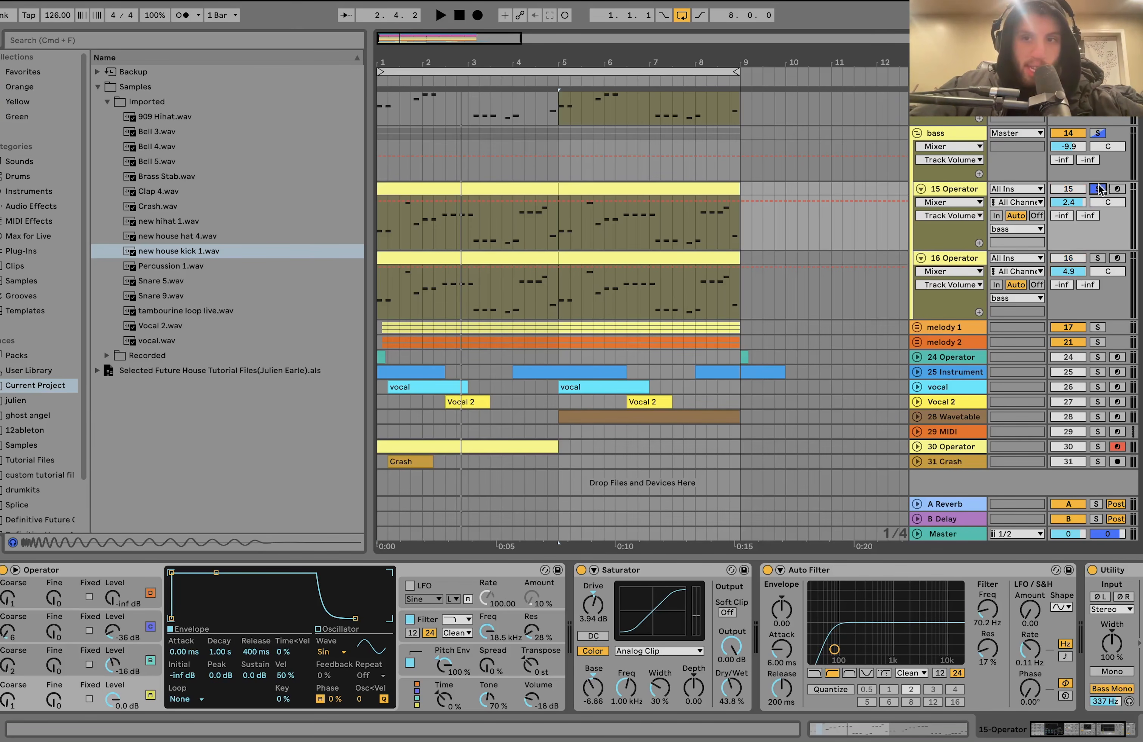
key(space)
key(space)
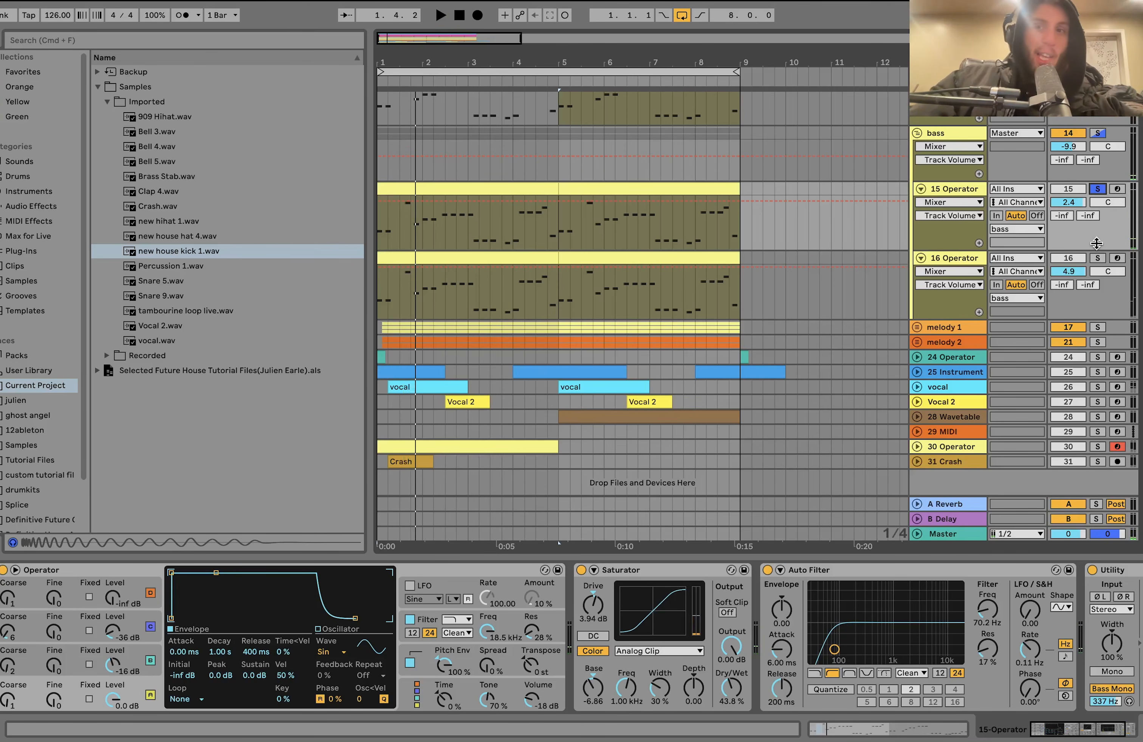
click(1098, 133)
key(space)
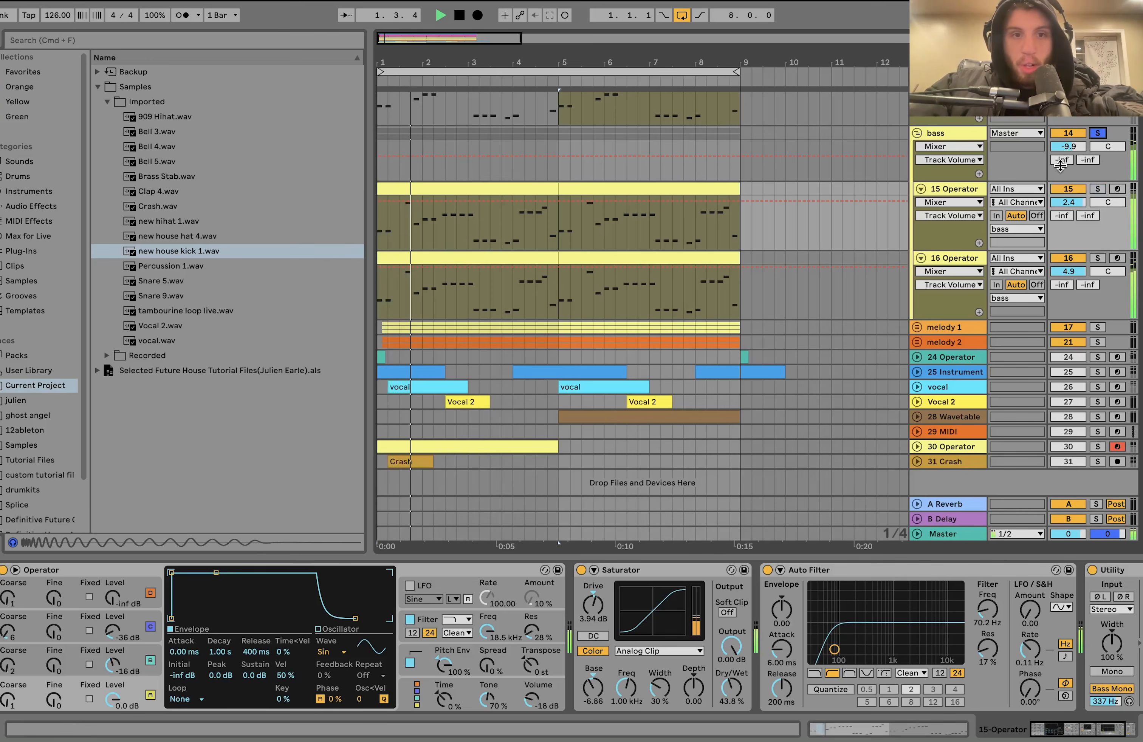
key(space)
scroll(1080, 193, up, 1)
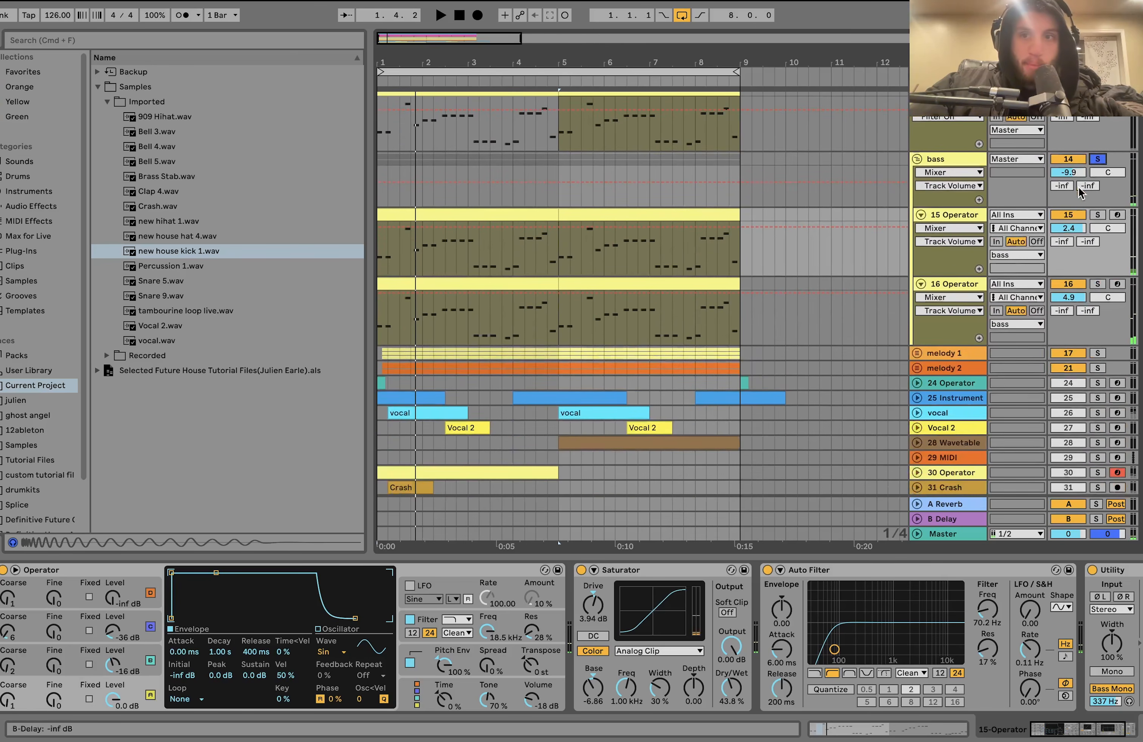
- Solo 15 Operator and inspect its Operator's global settings and the settings of oscillators A, B and C
click(1098, 215)
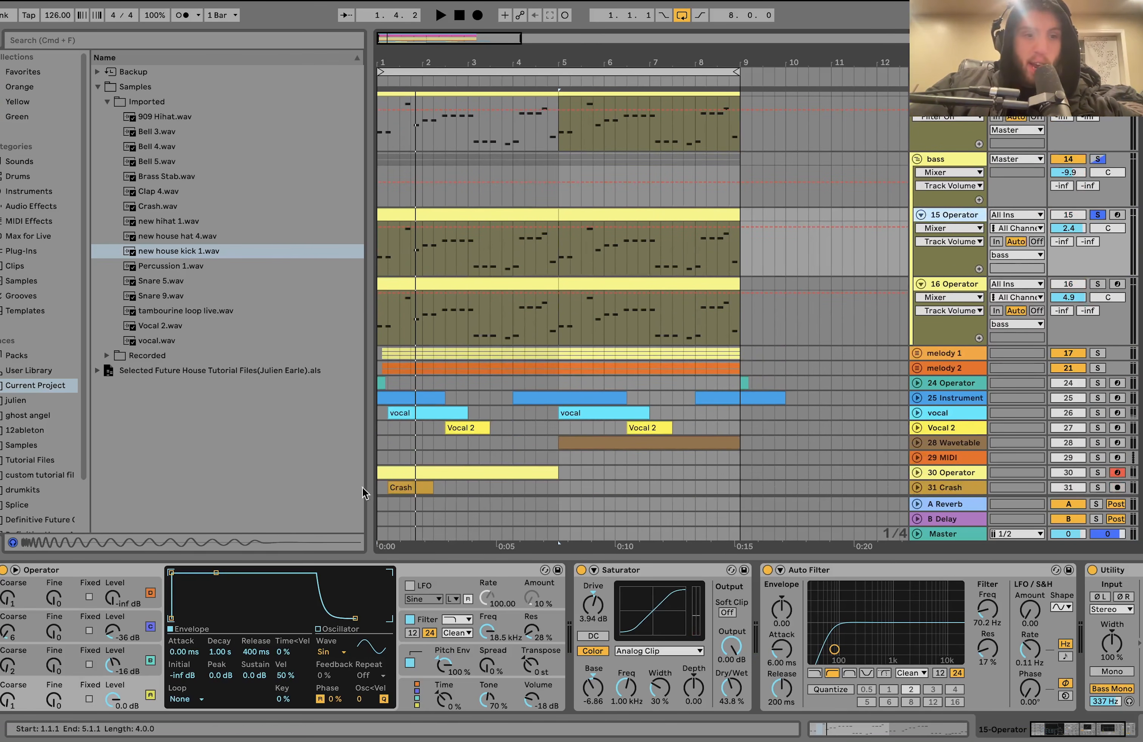
click(407, 697)
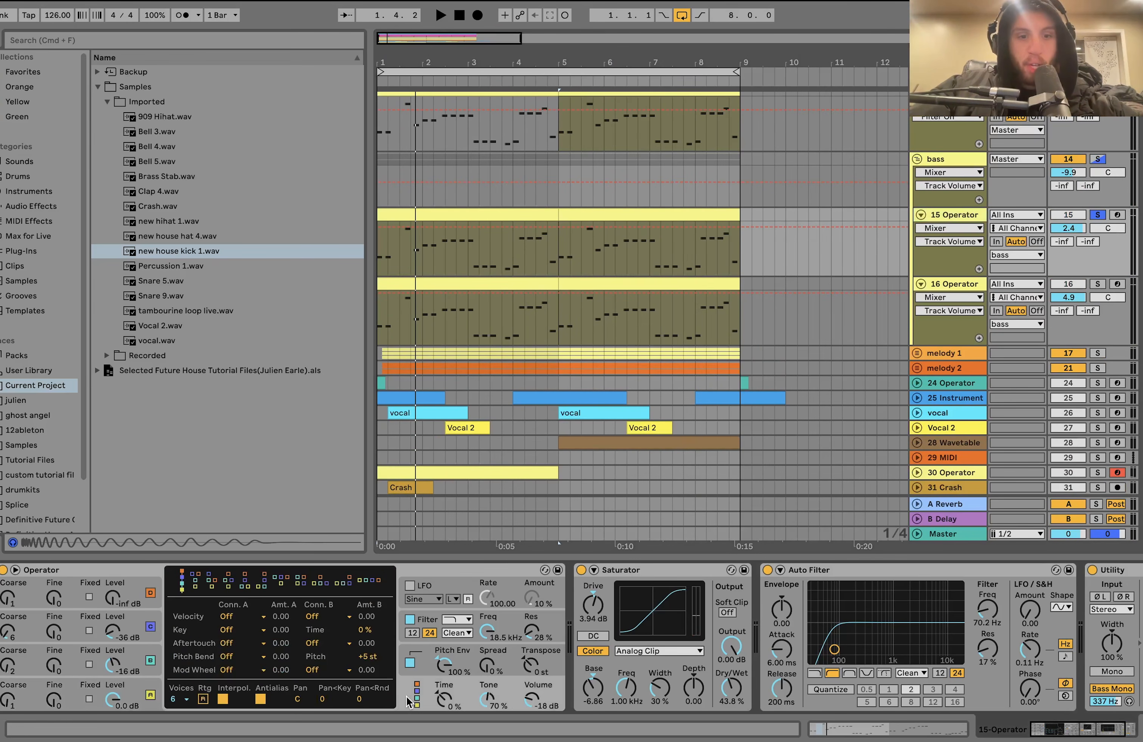
click(133, 694)
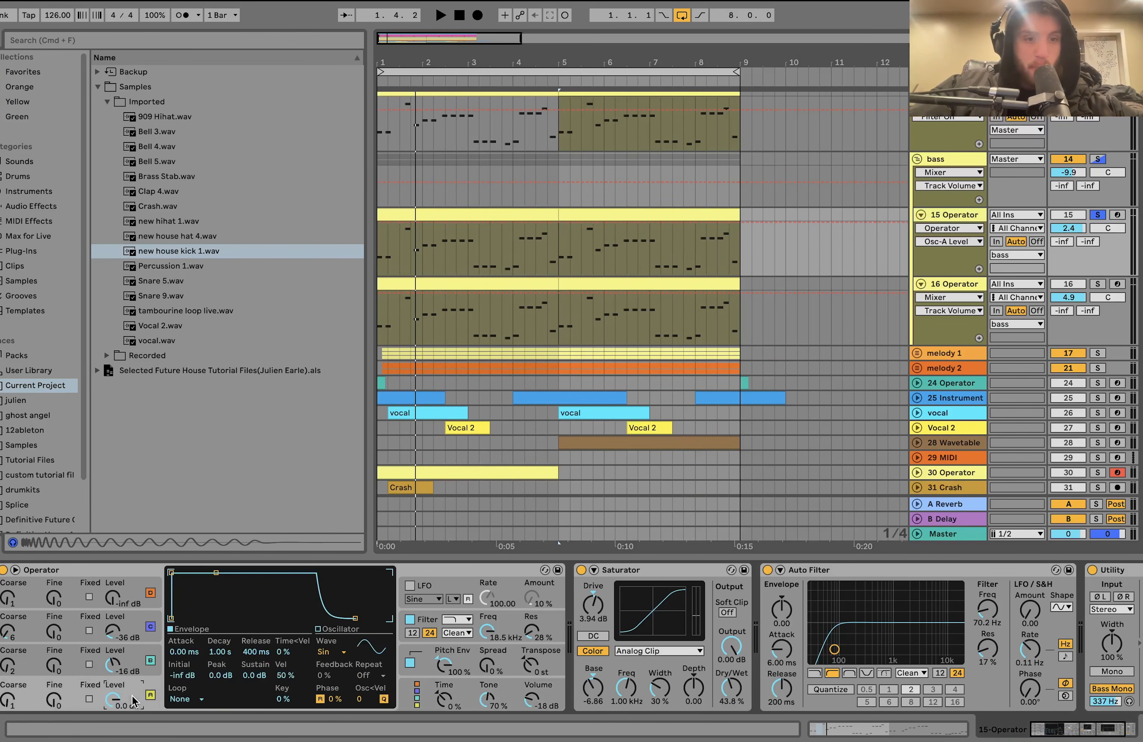
click(133, 655)
click(133, 636)
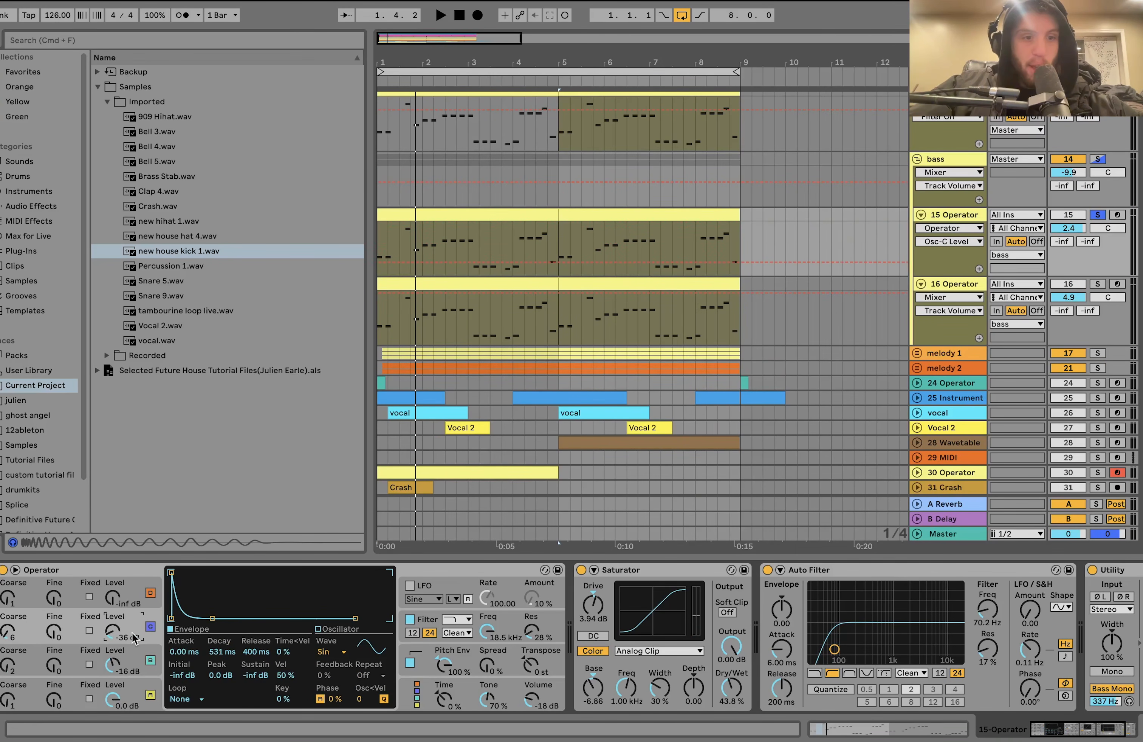
click(133, 656)
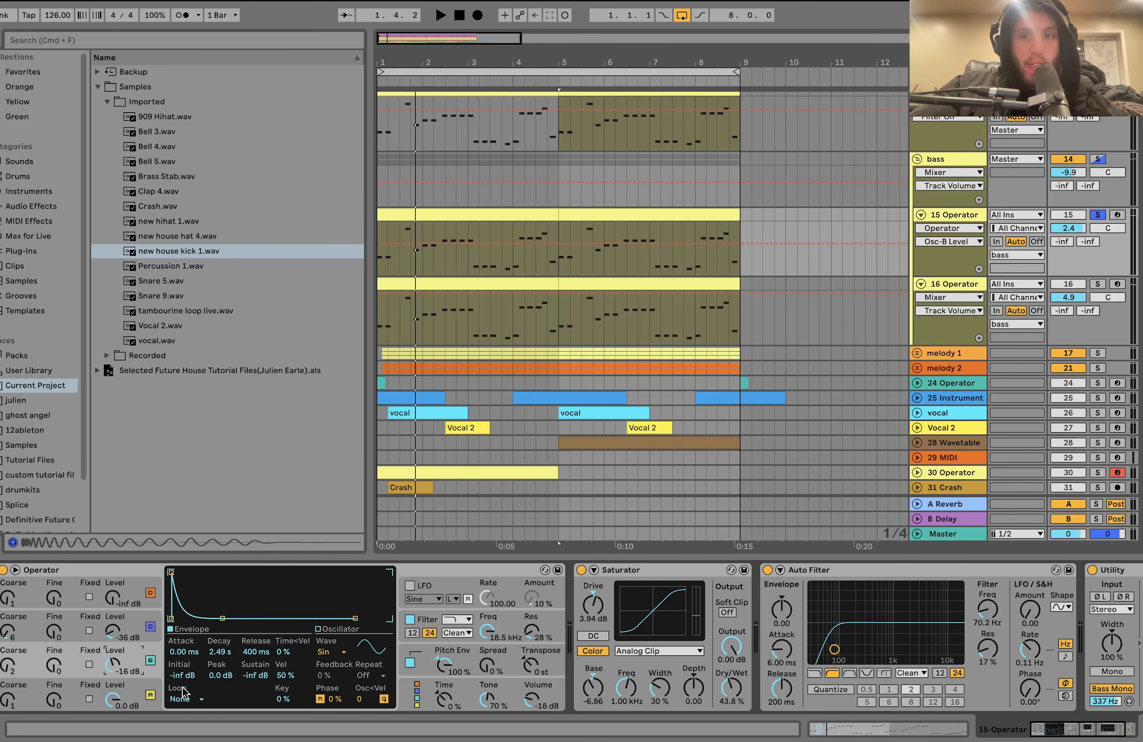
click(139, 633)
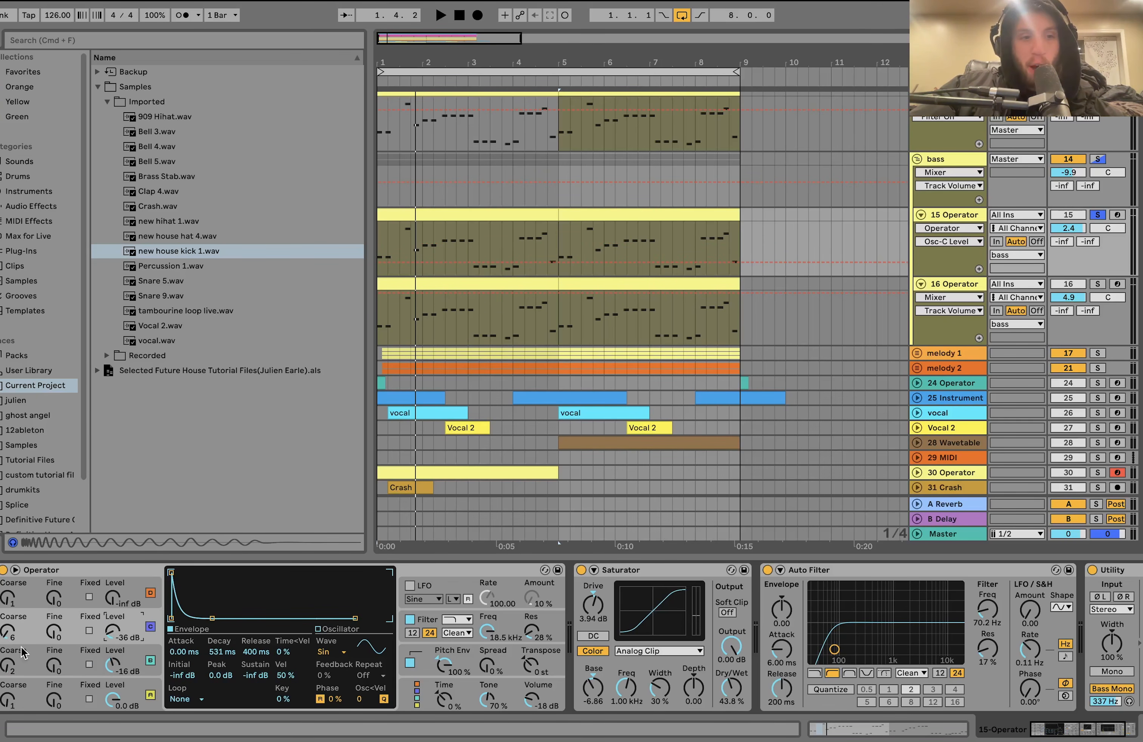
- Compare 15 Operator with oscillator C switched off and back on, playing from bar 1 each time
click(151, 627)
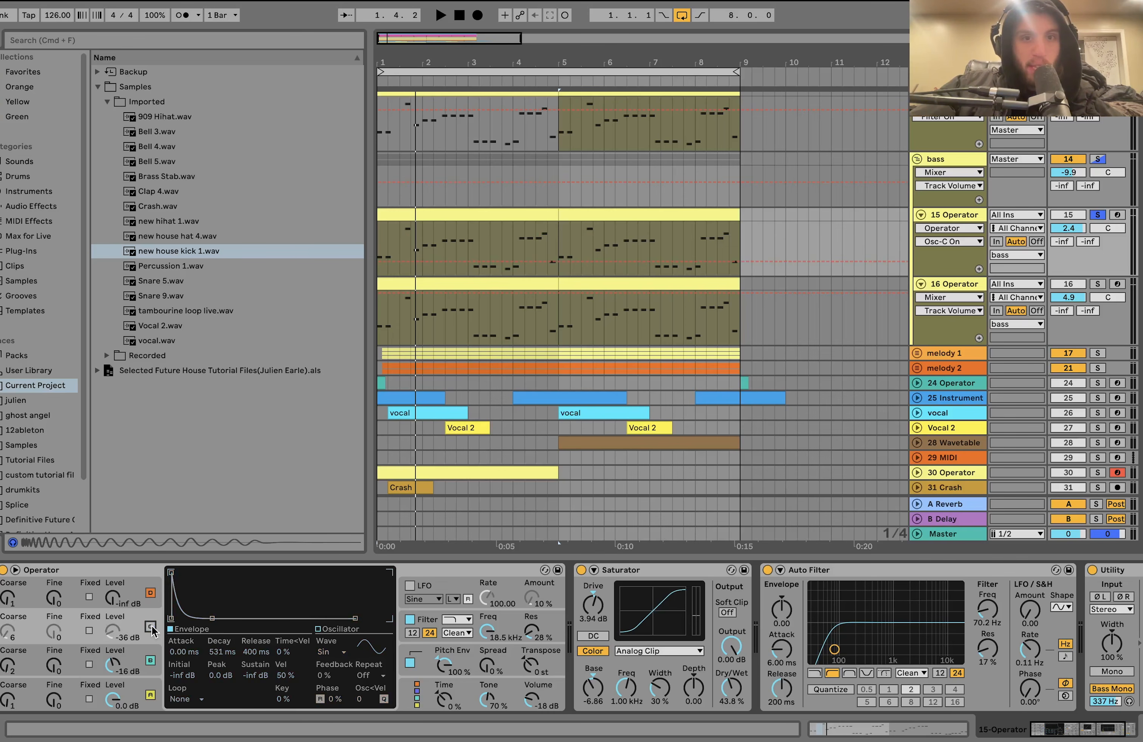
key(space)
key(space)
key(space)
key(space)
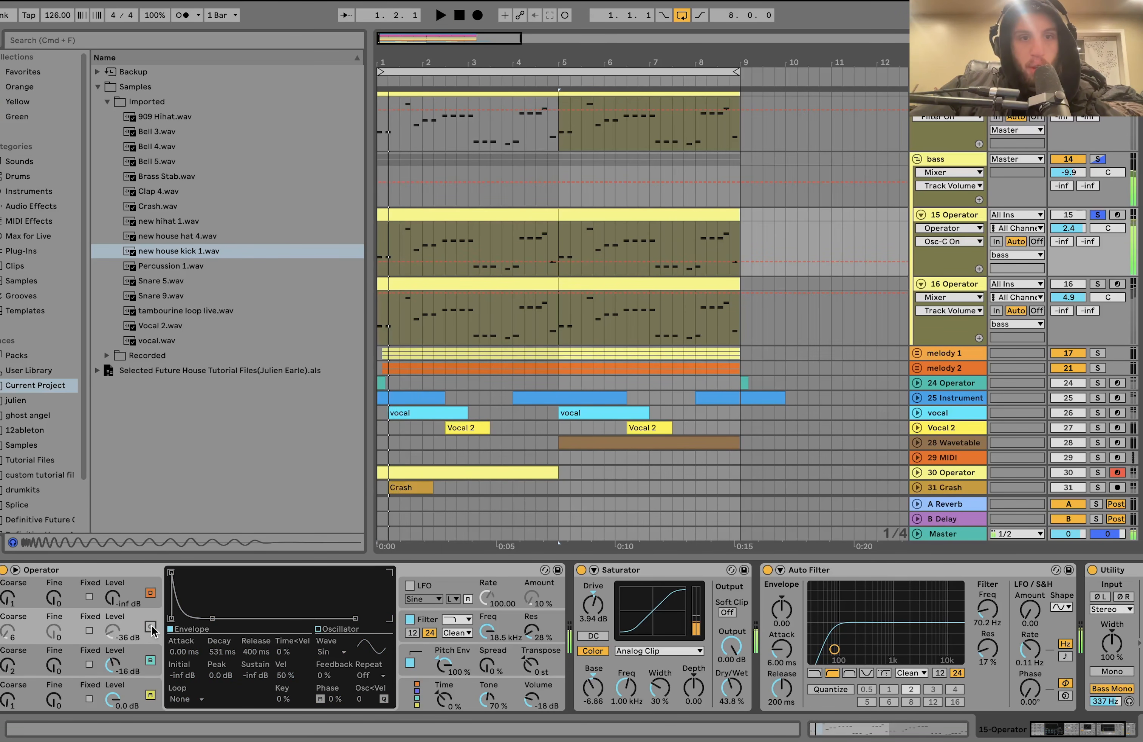
click(151, 627)
key(space)
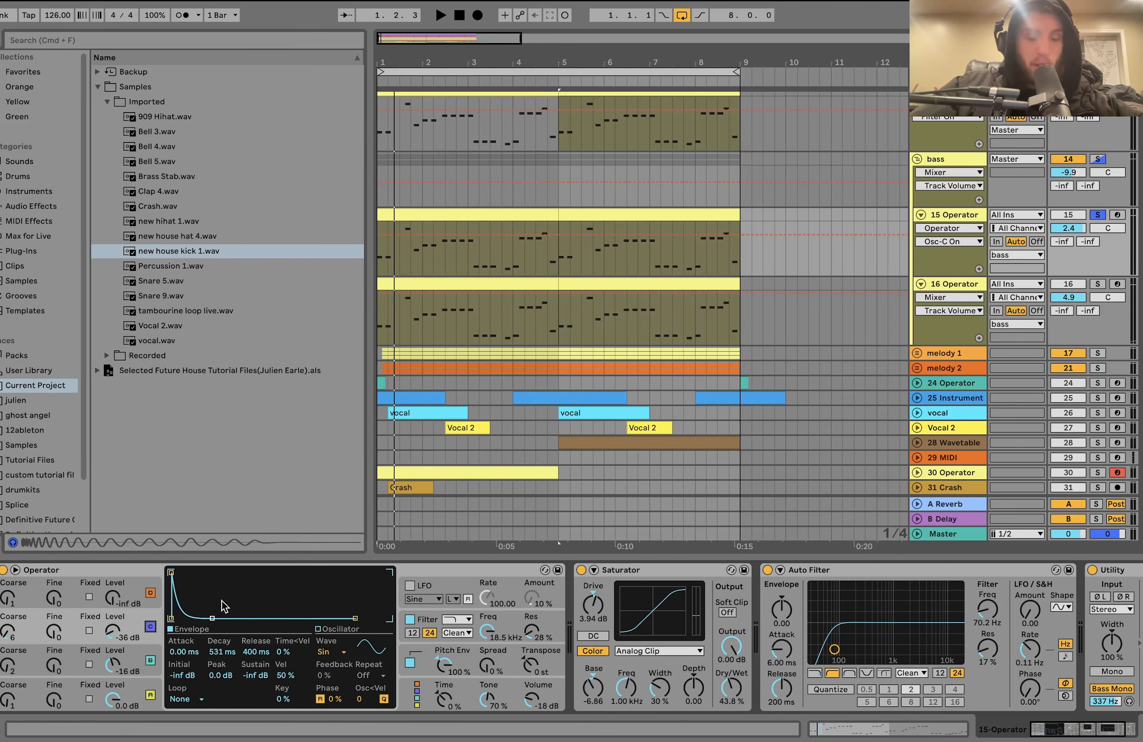
- Inspect the filter and pitch envelope settings of 15 Operator's synth, then bring its effects into view
click(427, 626)
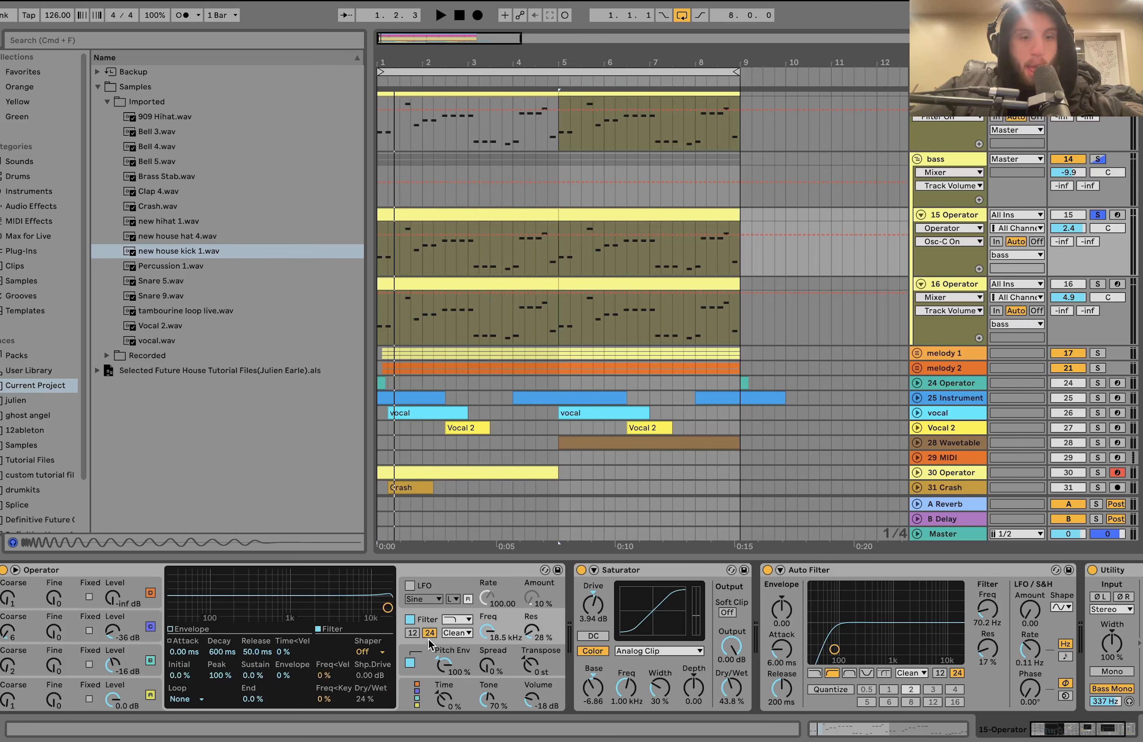
click(442, 650)
scroll(426, 674, right, 5)
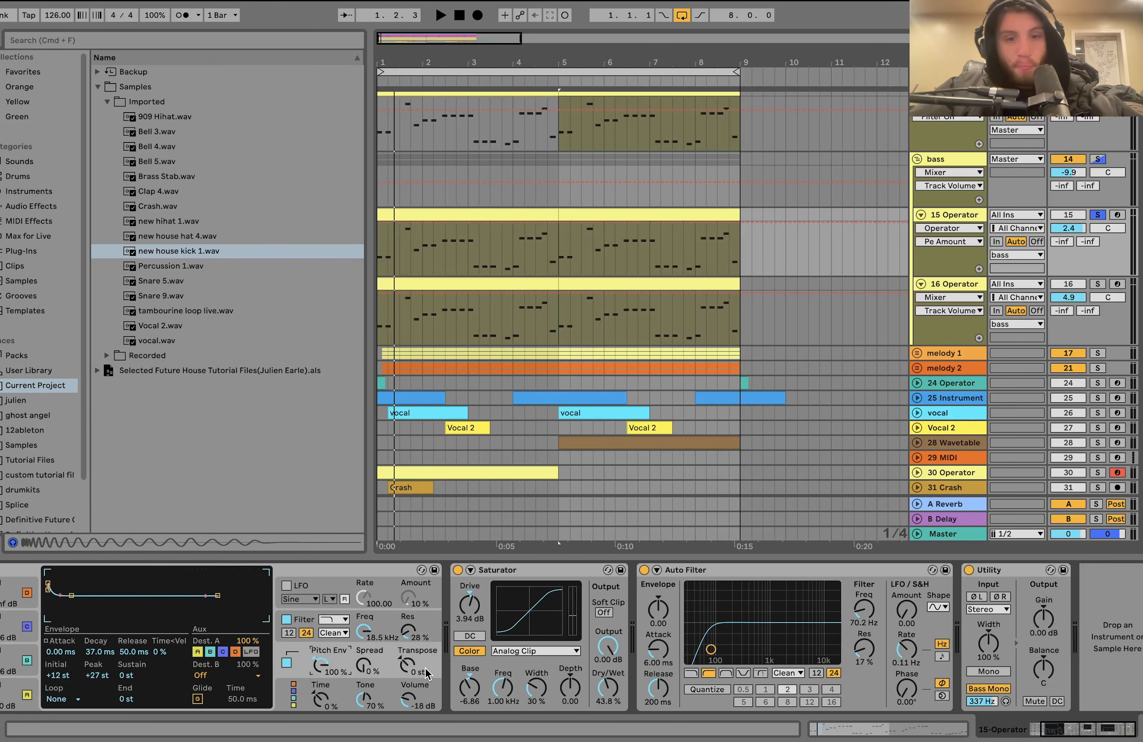
- Compare 15 Operator with its Saturator switched off and back on while playing from bar 1
click(457, 571)
key(space)
click(458, 571)
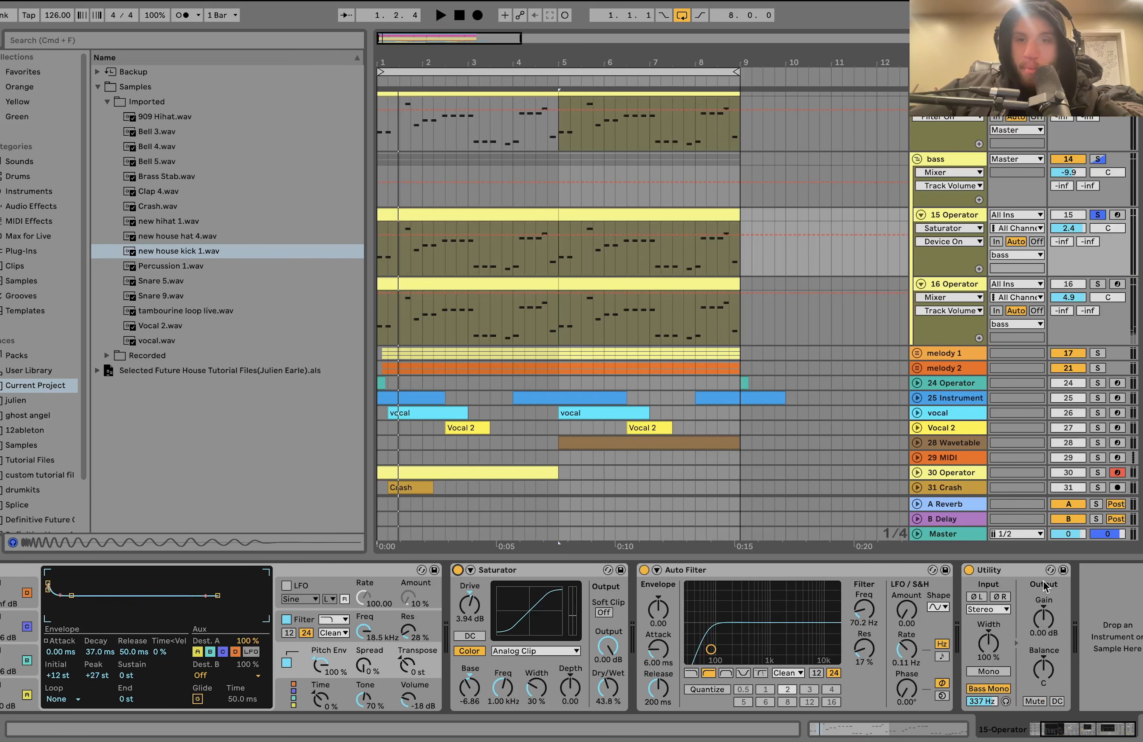
- Solo and play 16 Operator, then inspect the levels, envelopes and coarse tuning of its oscillators B and C
click(958, 286)
key(space)
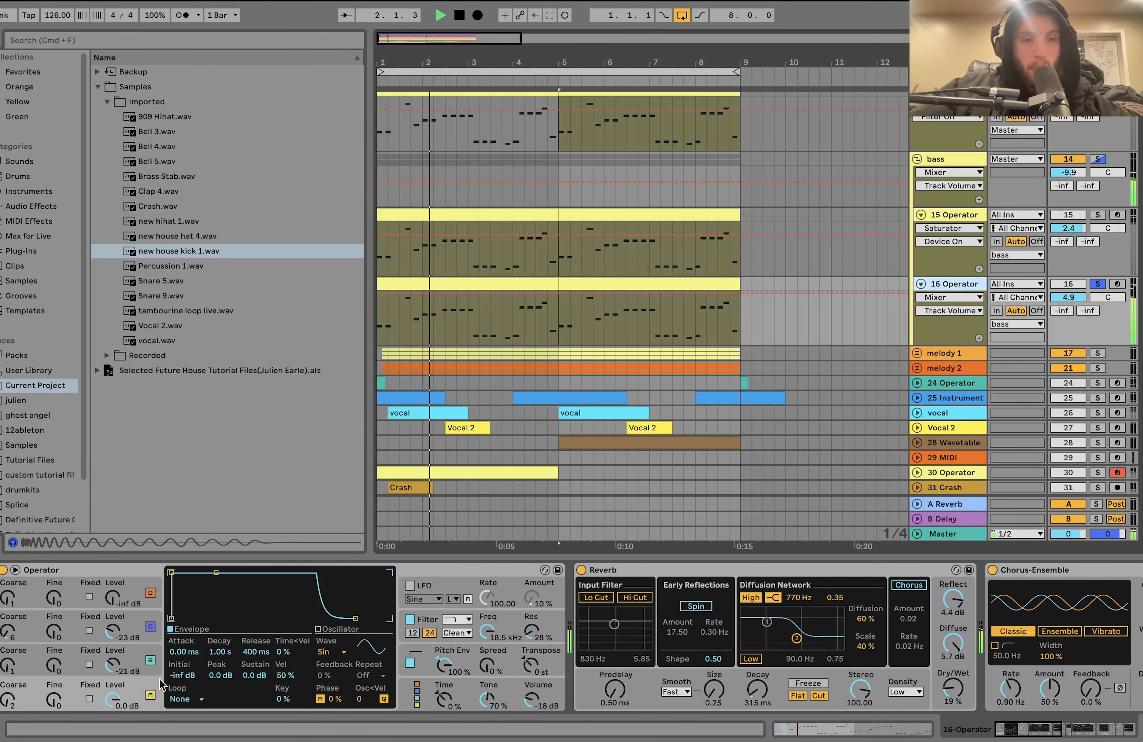
click(130, 664)
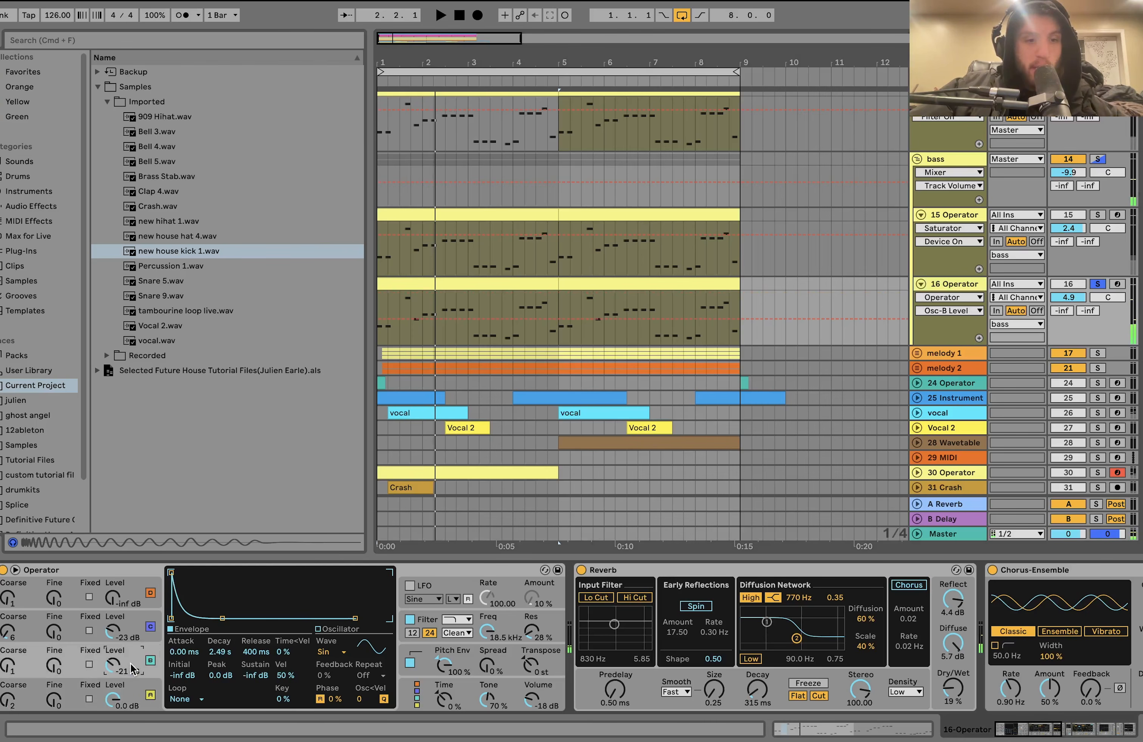
click(133, 638)
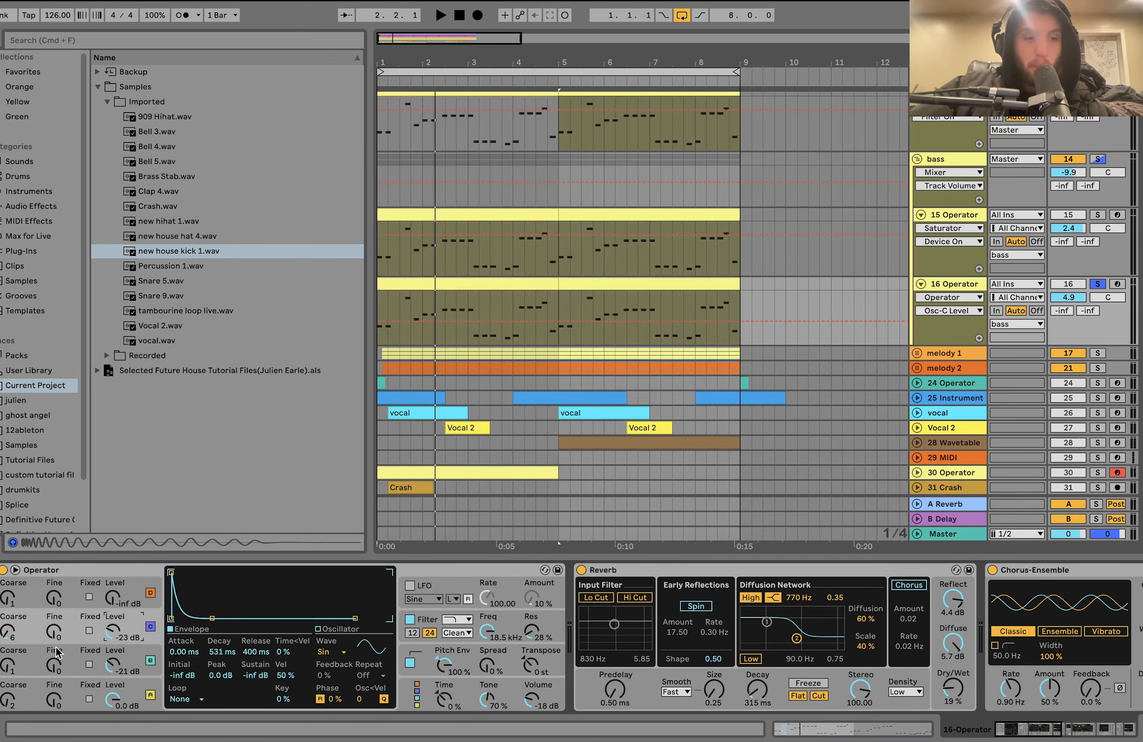
click(21, 646)
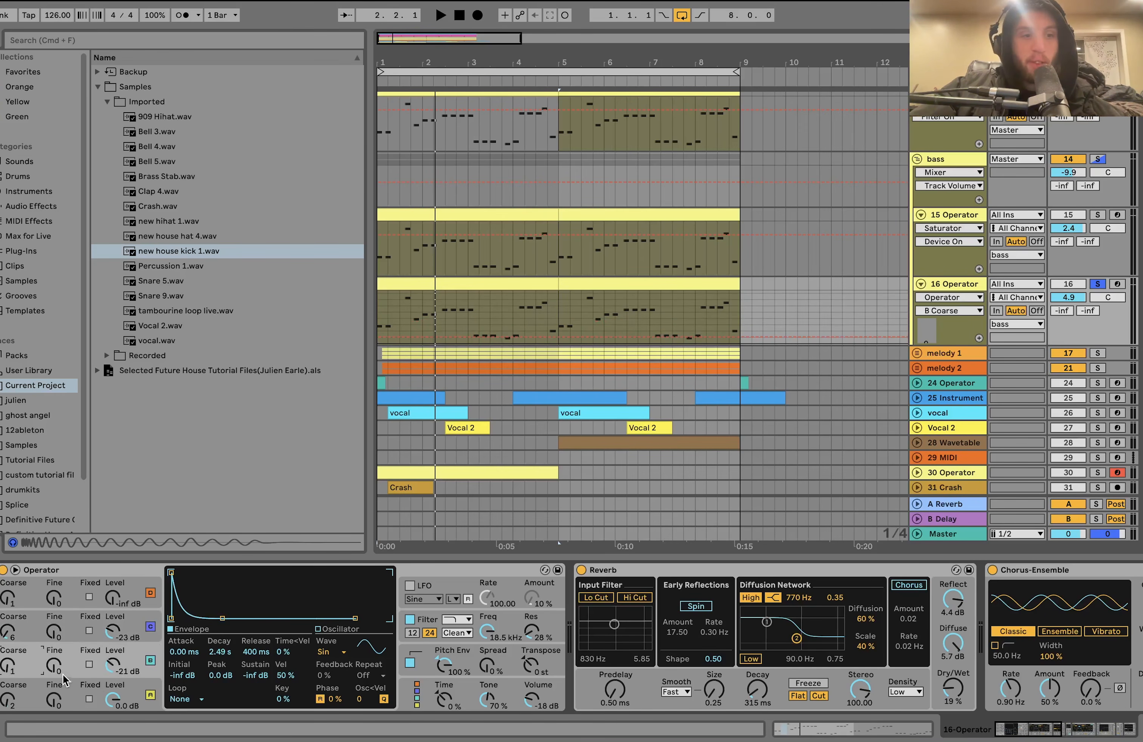
click(31, 686)
click(32, 669)
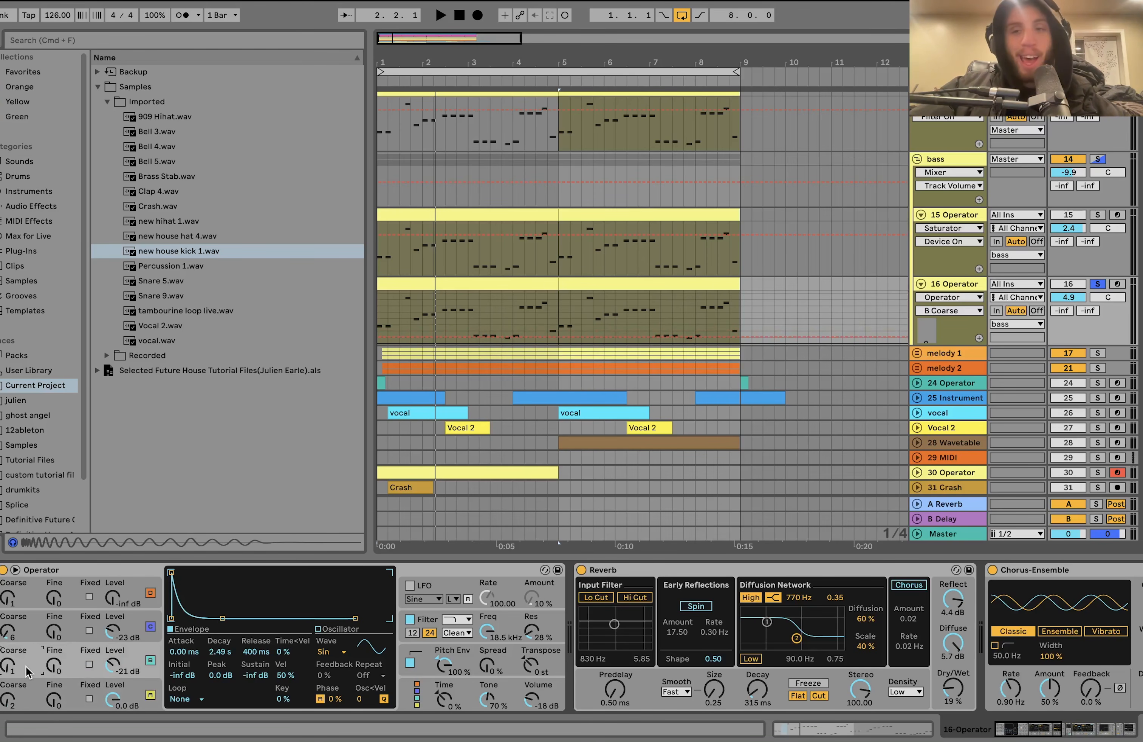
- Play 16 Operator with oscillator A's coarse tuning at 2 and at 4, then return it to 2
key(space)
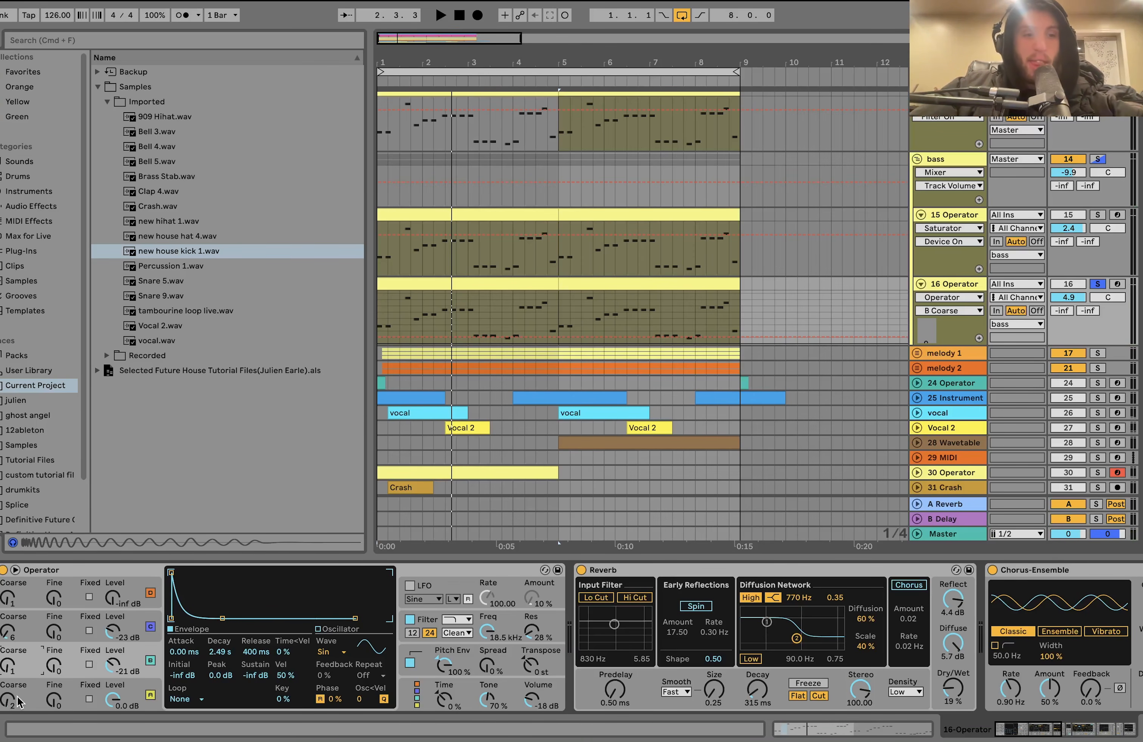
click(26, 689)
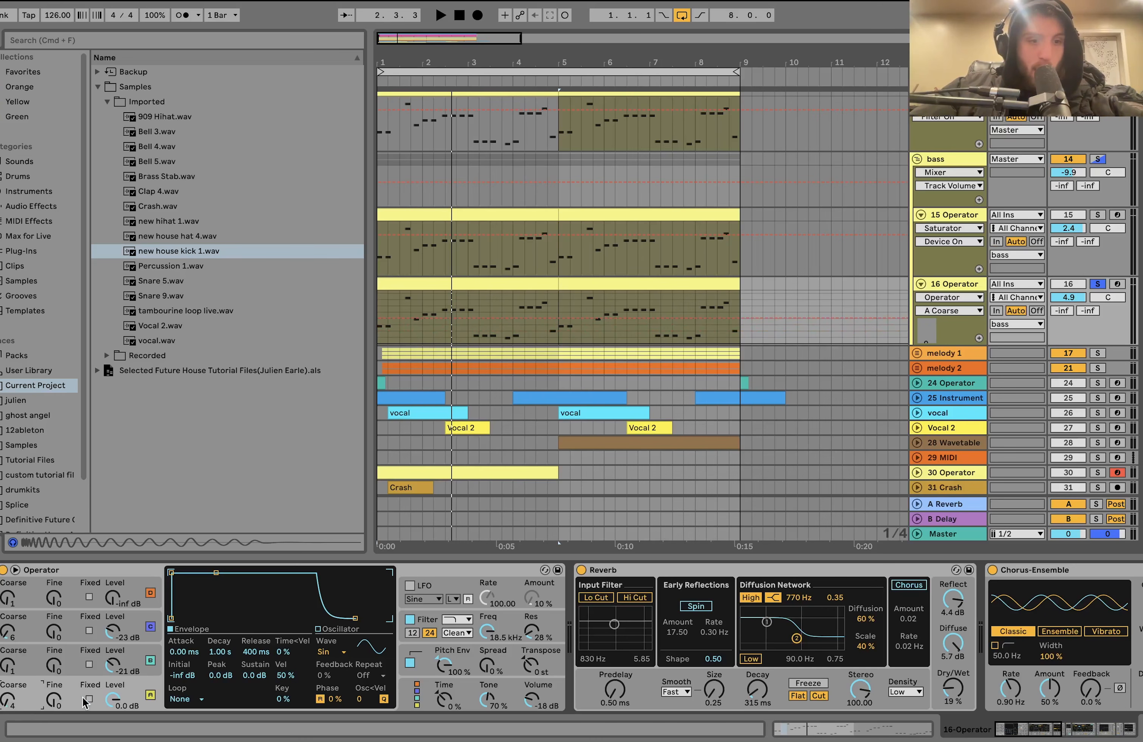
key(space)
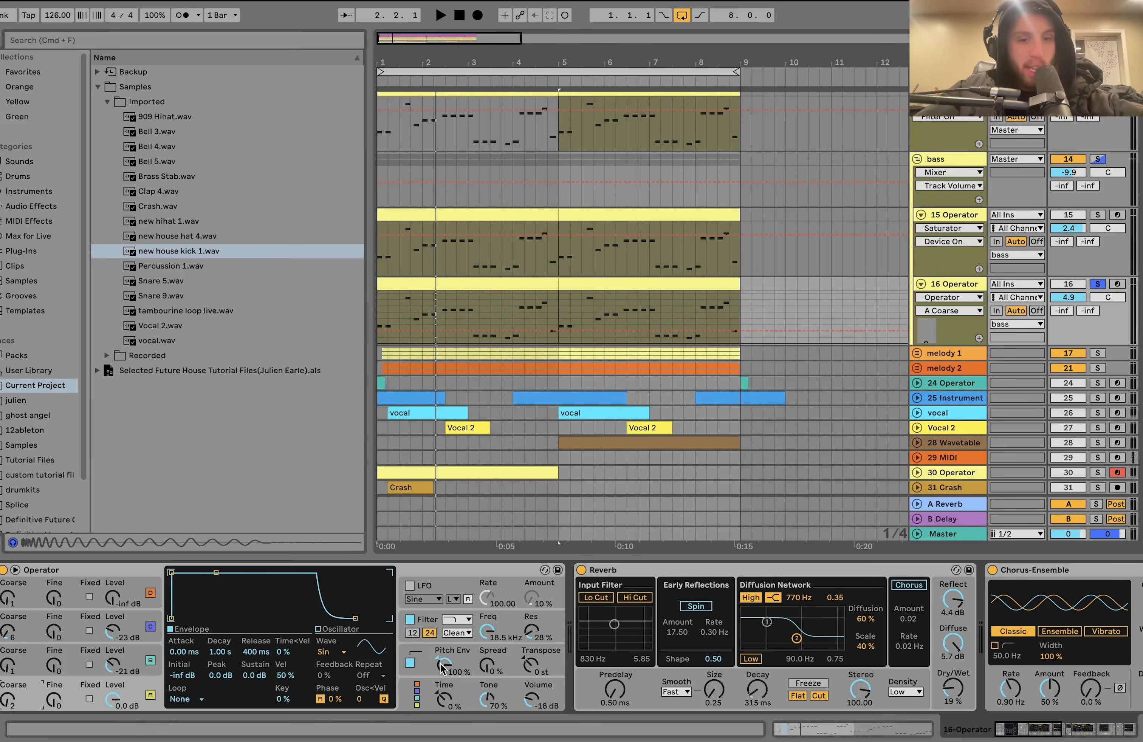
- Examine the Reverb, Chorus-Ensemble and Overdrive effects on 16 Operator and play the track briefly from bar 1
scroll(324, 589, right, 10)
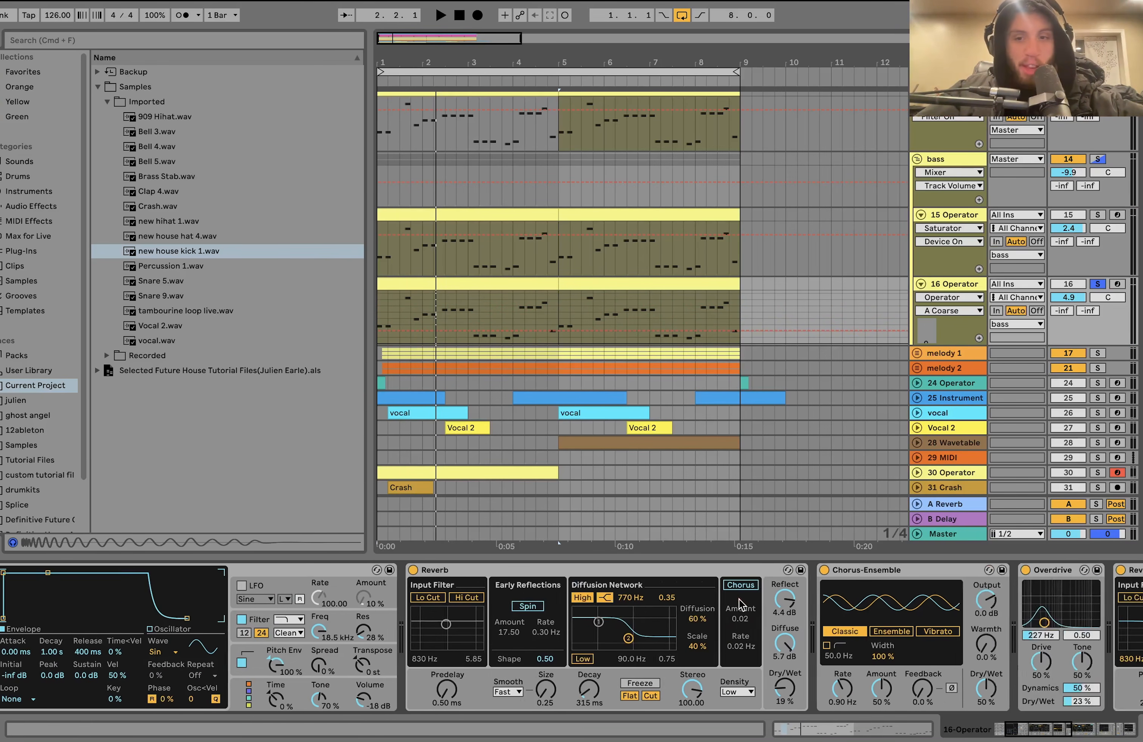
scroll(289, 602, left, 5)
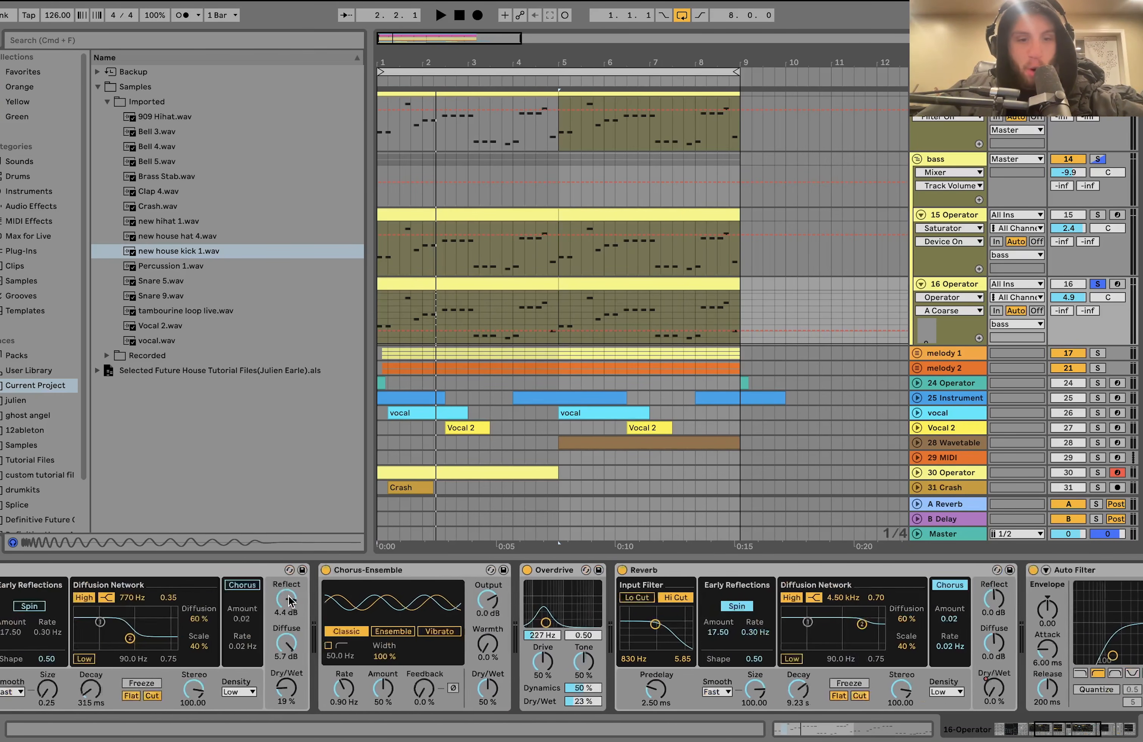
scroll(212, 661, left, 5)
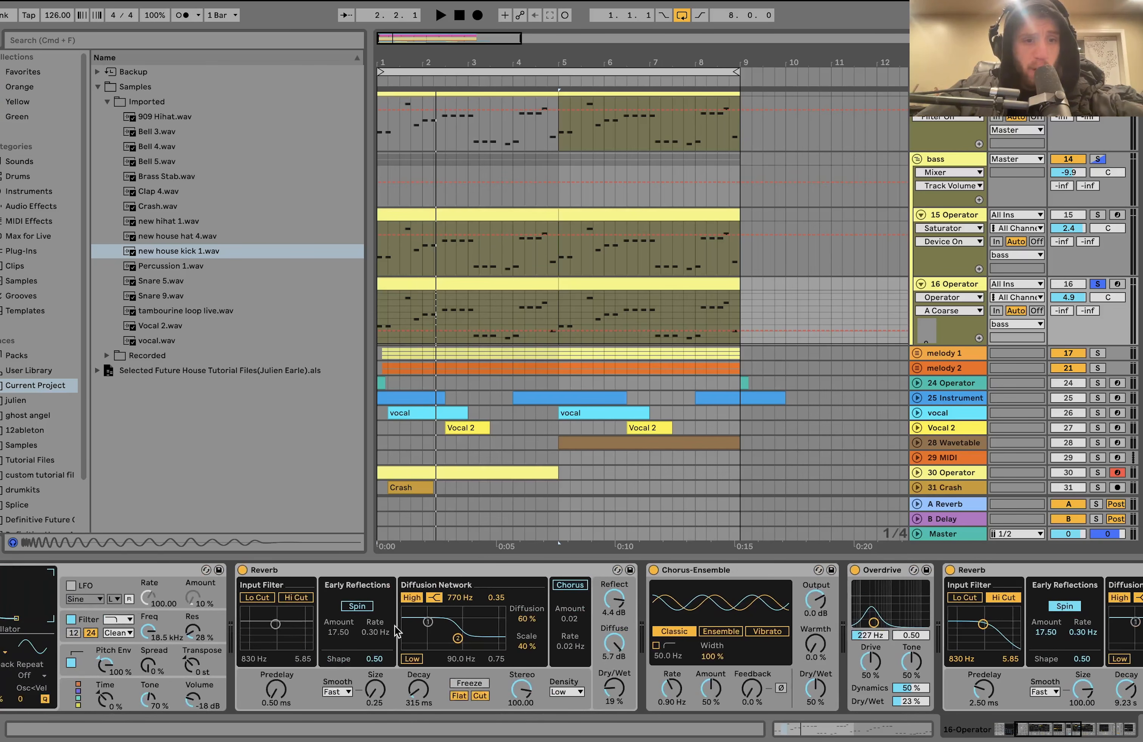
key(space)
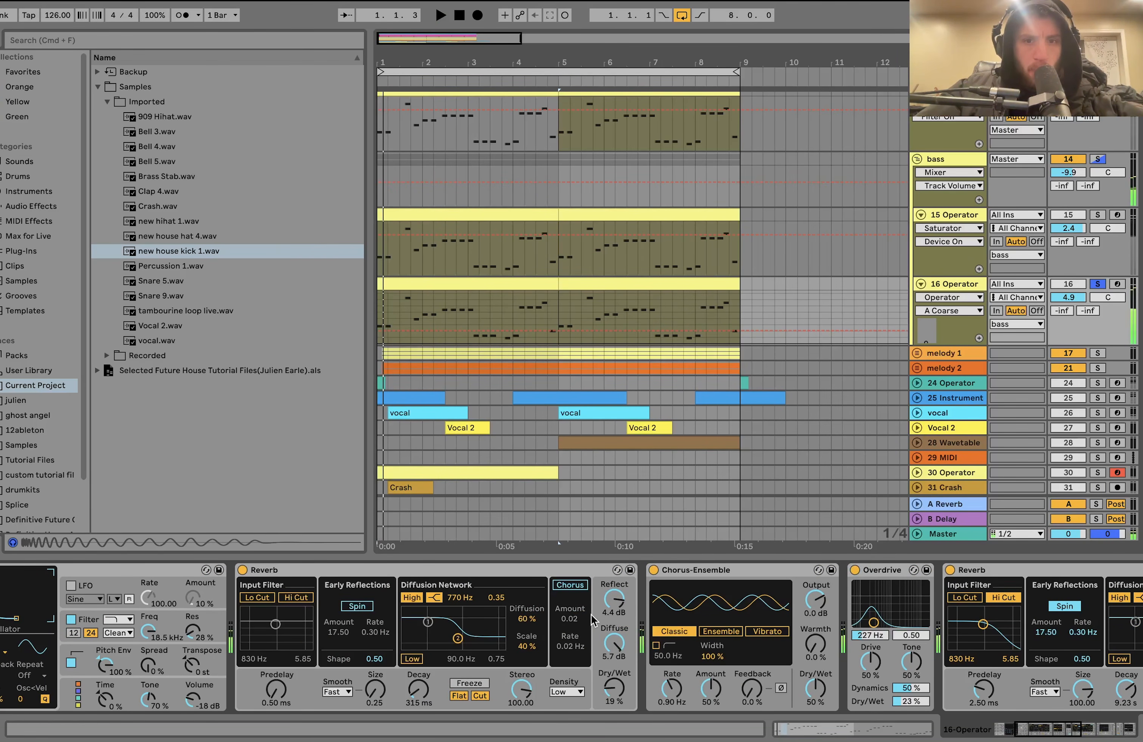
- Compare 16 Operator with its Overdrive switched off and back on during playback, ending with playback stopped
scroll(592, 615, right, 3)
scroll(591, 615, right, 4)
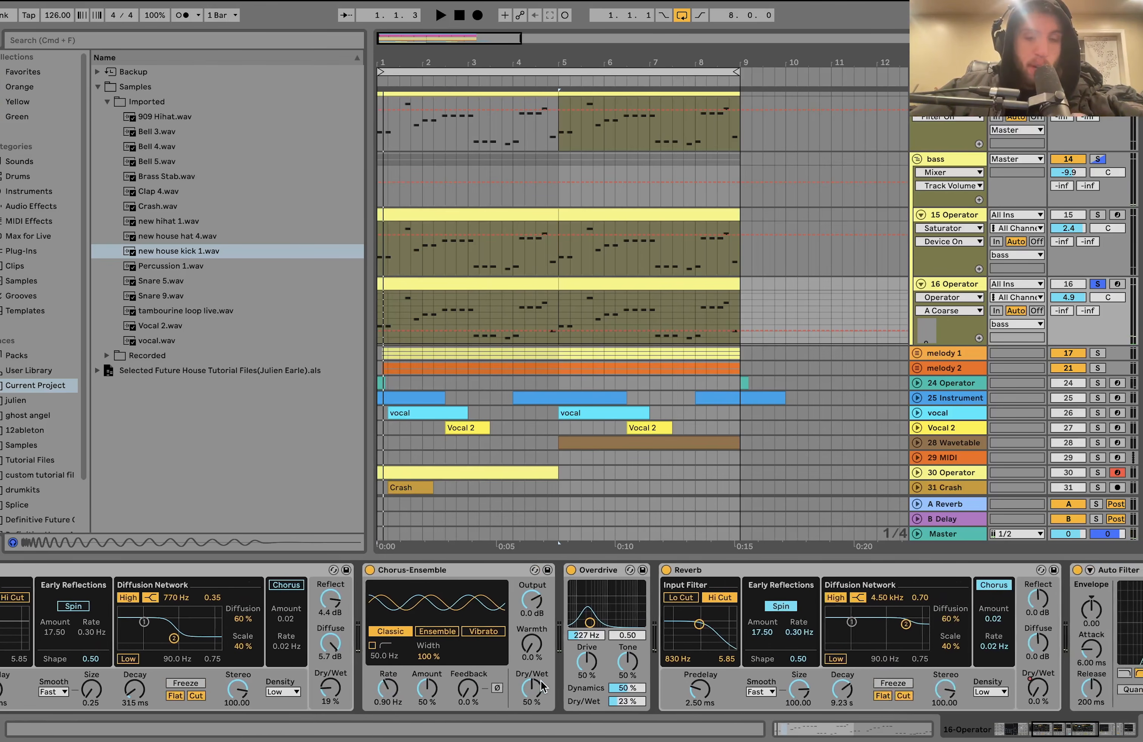
click(567, 571)
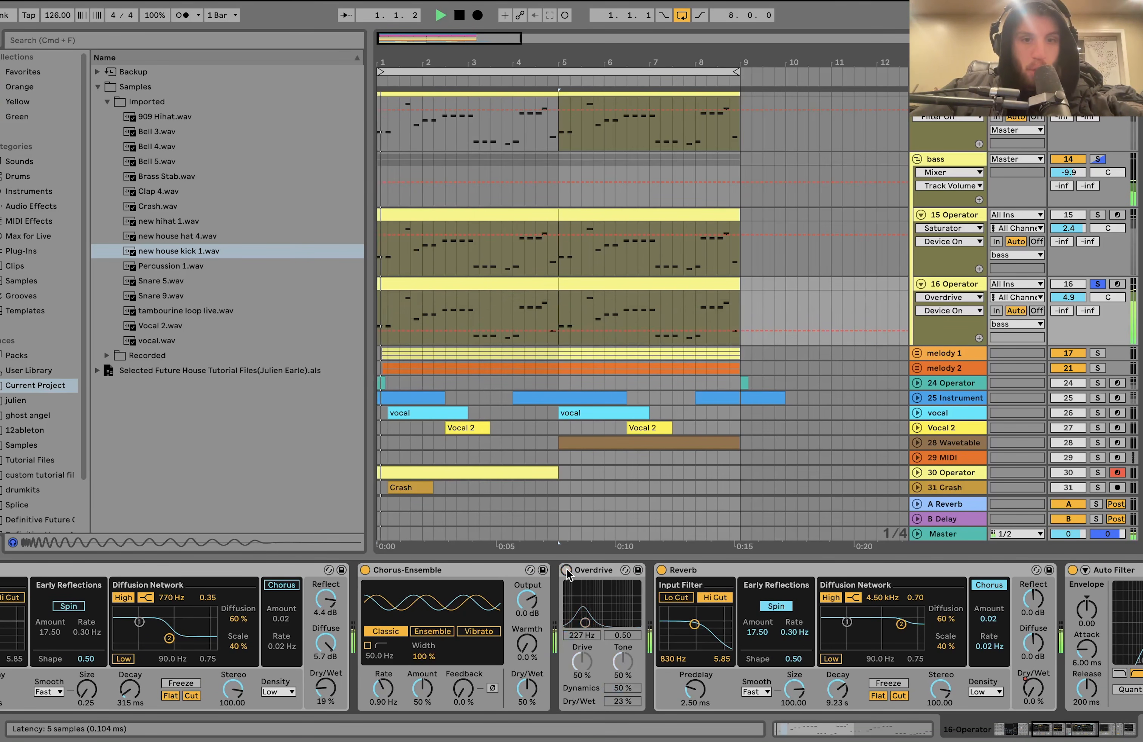
click(567, 571)
key(space)
- Show the Dry/Wet automation of 16 Operator's second Reverb and play its first ramp briefly from bar 1
scroll(567, 602, right, 10)
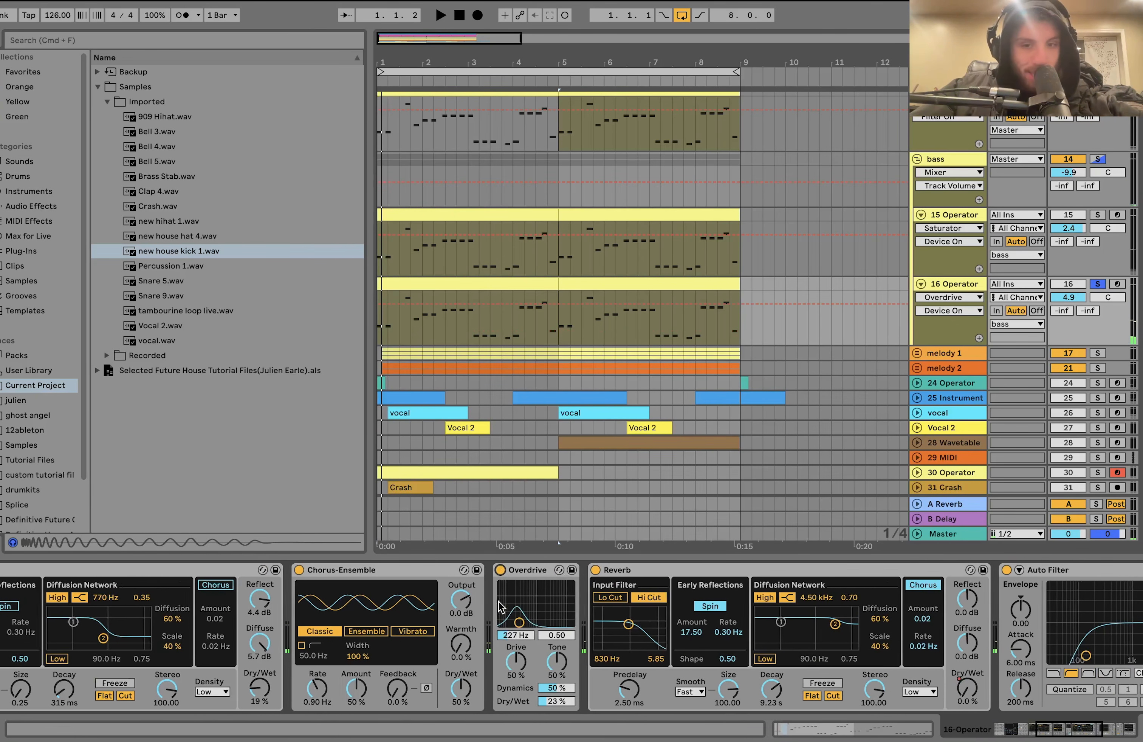
scroll(498, 606, right, 3)
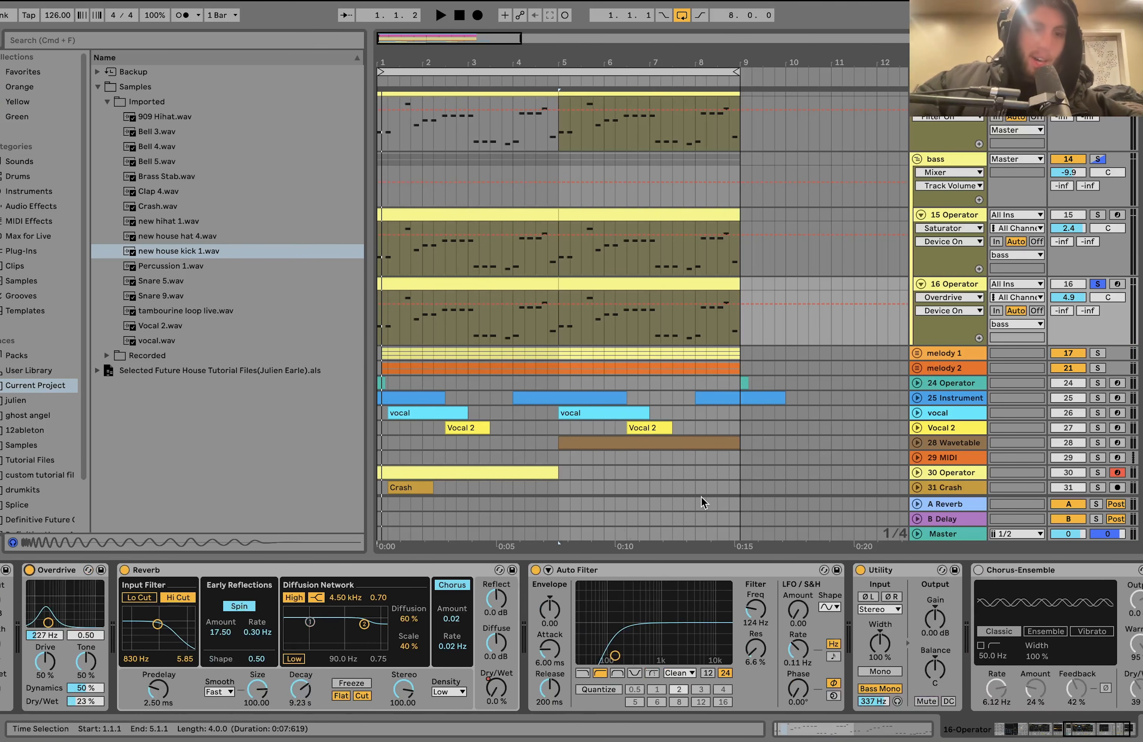
scroll(425, 332, up, 4)
scroll(425, 332, down, 2)
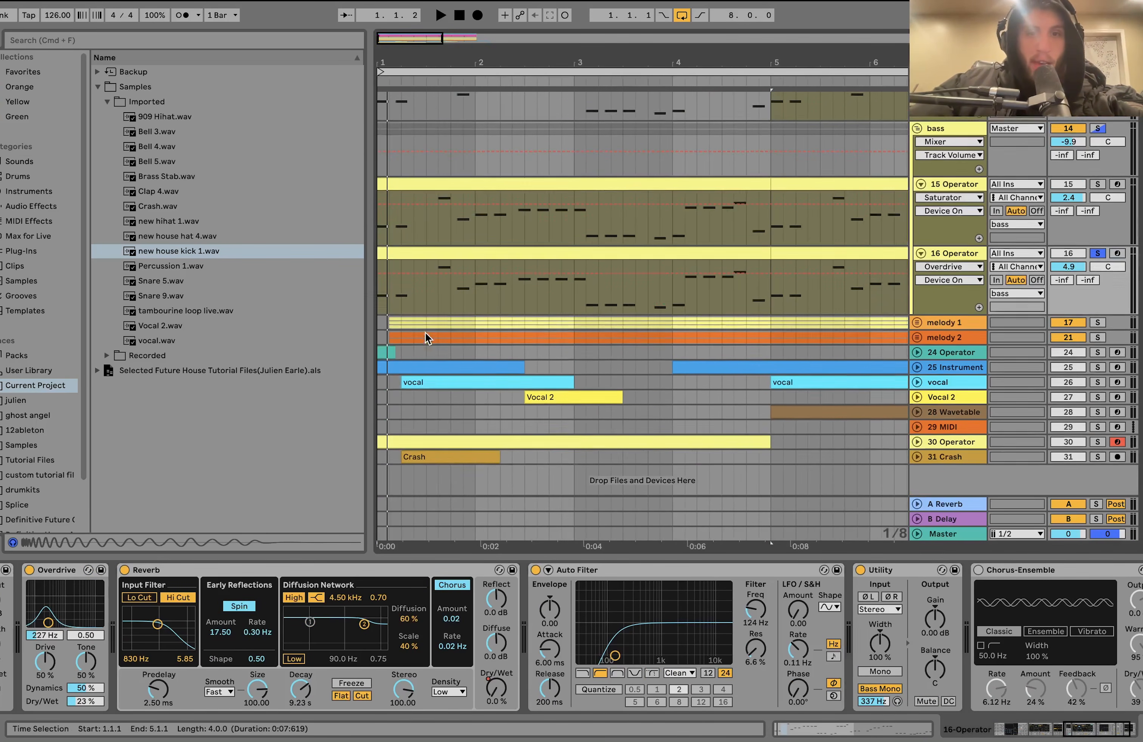
click(495, 690)
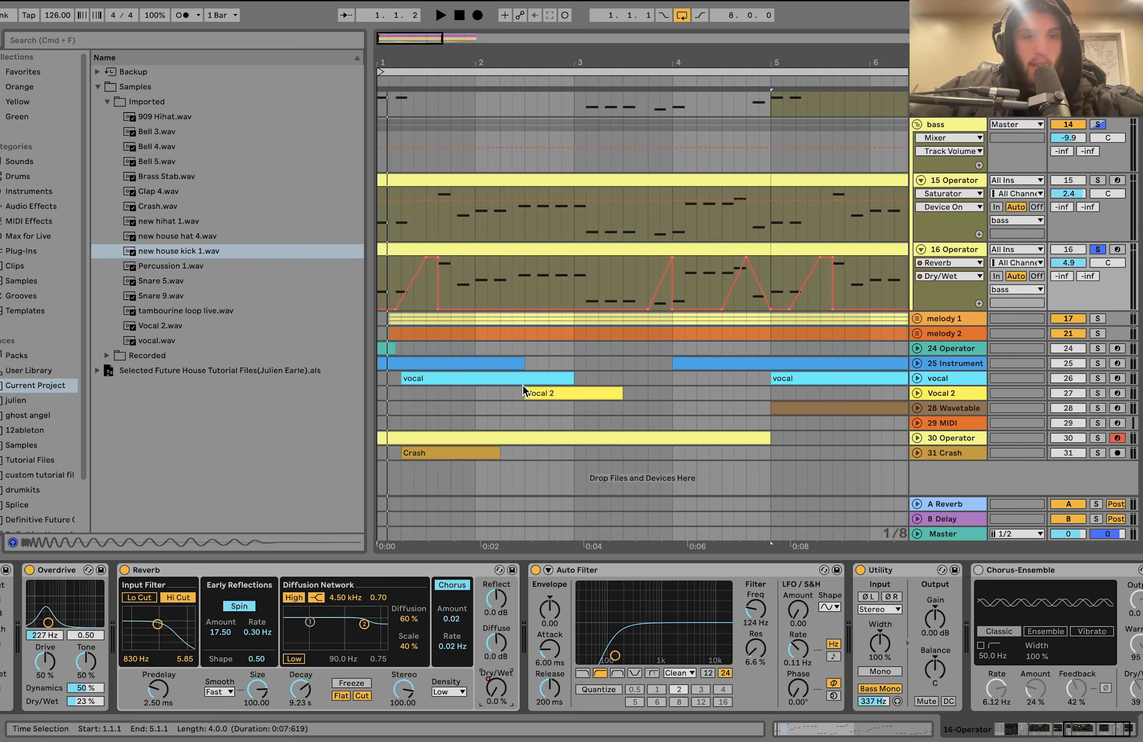
key(space)
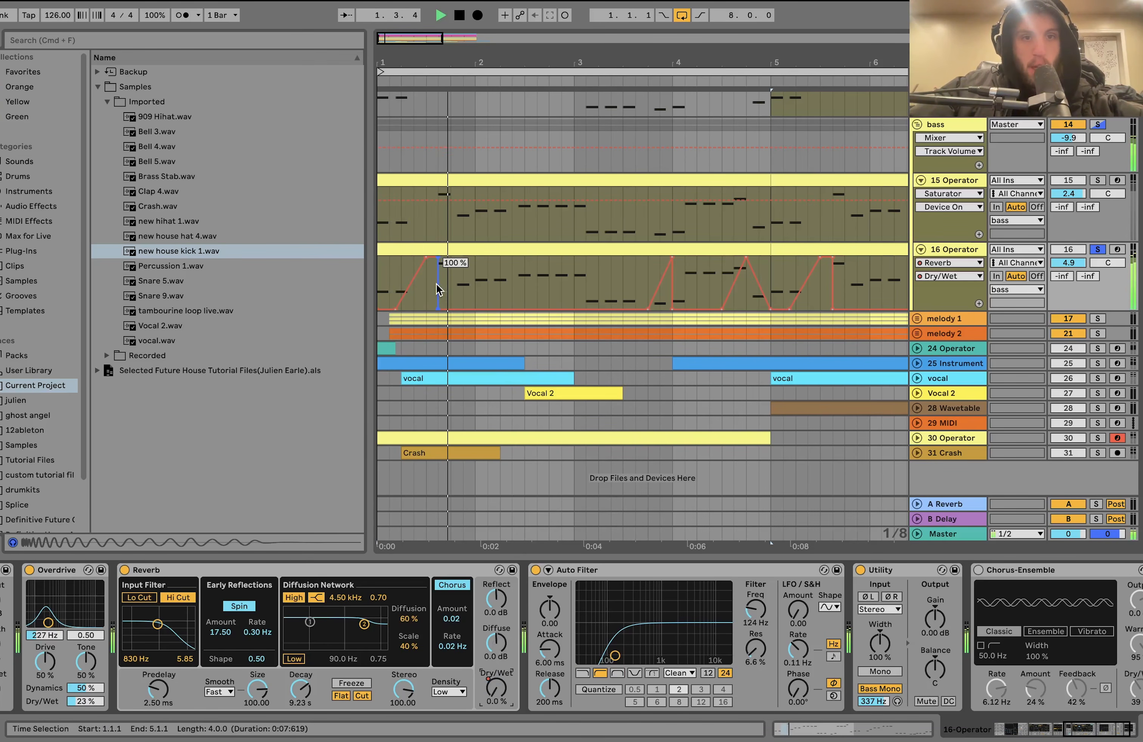
key(space)
- Examine the first Reverb Dry/Wet ramp on 16 Operator from 1.1.4, selecting its plateau from 1.3.1 to 1.3.3
scroll(437, 289, up, 4)
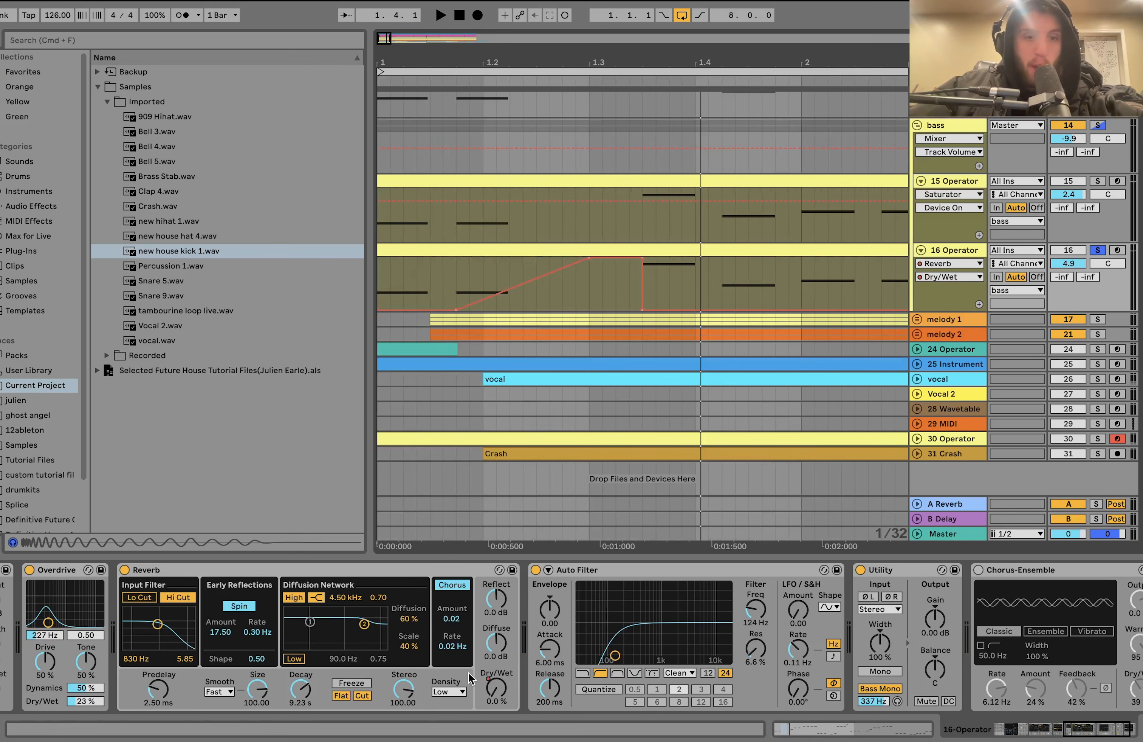
click(491, 704)
click(456, 289)
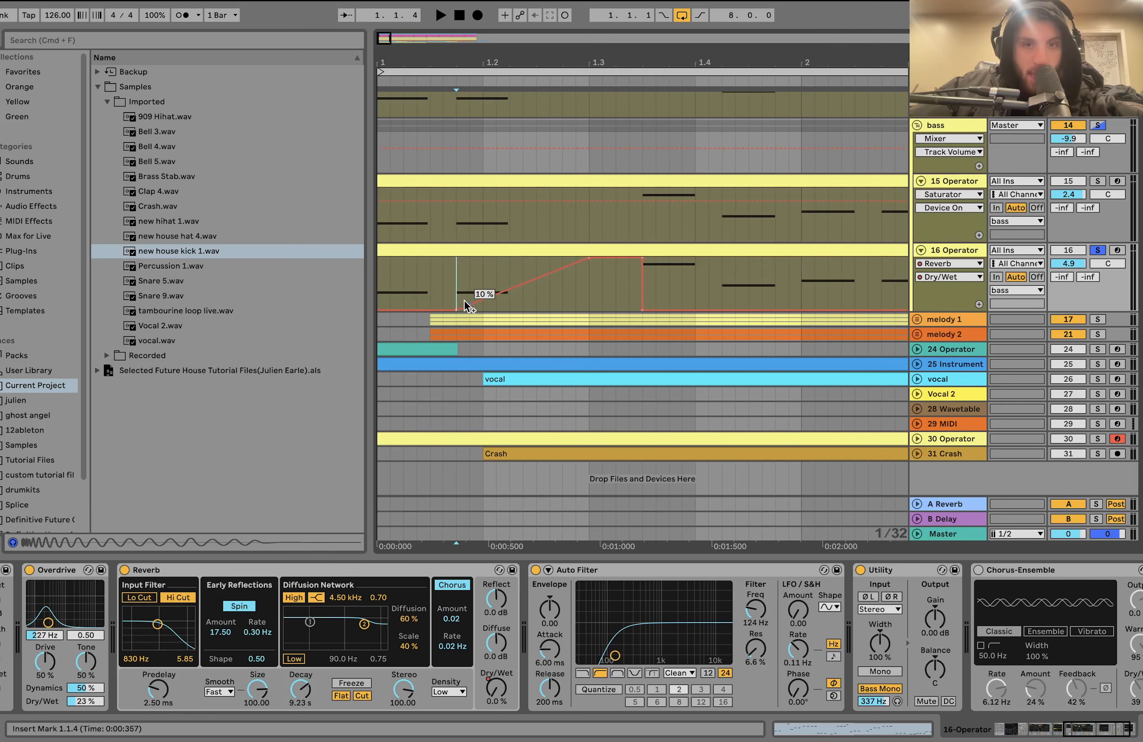
drag(577, 261, 643, 291)
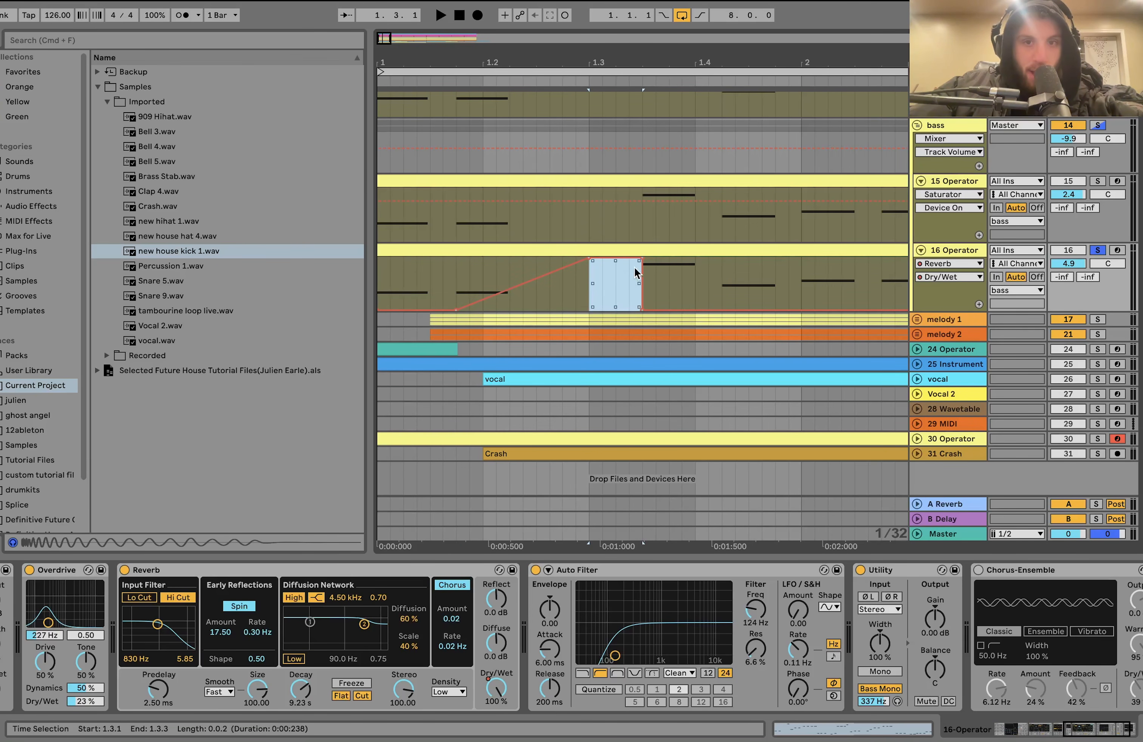
- Select 16 Operator's first clip and play it from bar 1 past the first reverb ramp, stopping within bar 1
key(minus)
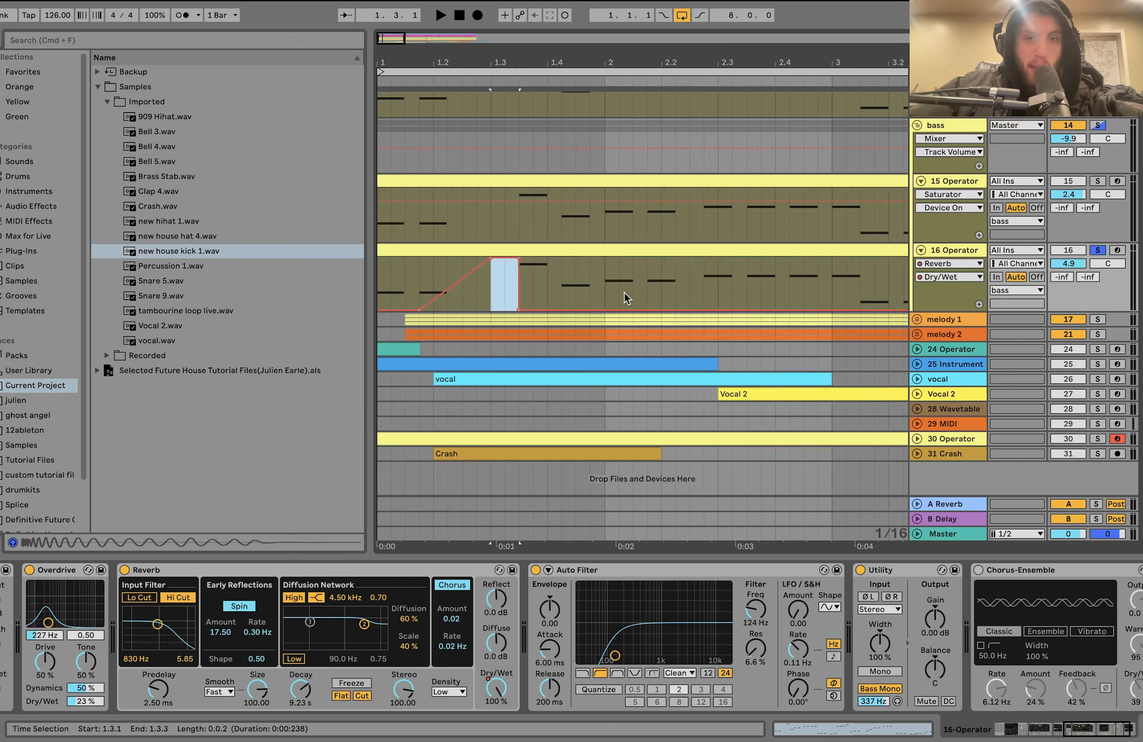
click(415, 251)
key(space)
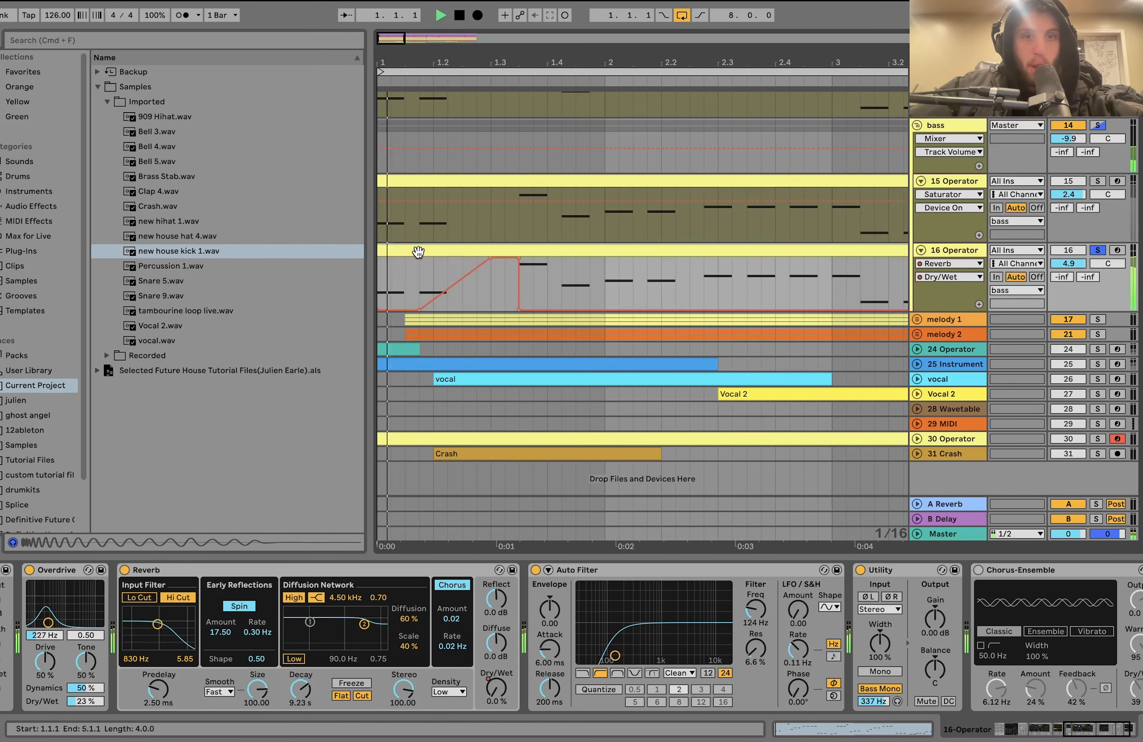
scroll(501, 289, right, 3)
scroll(502, 289, up, 1)
key(space)
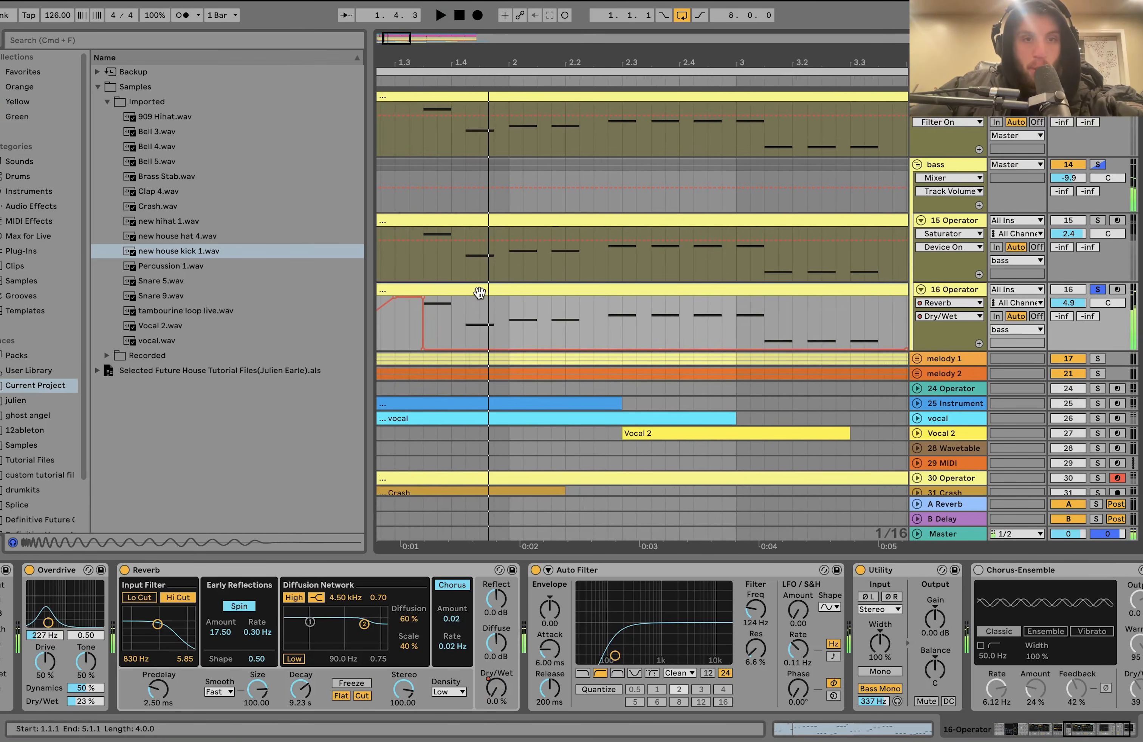
- Play 16 Operator from bar 3 to bar 5 and examine its Reverb Dry/Wet automation across the whole eight-bar loop
scroll(451, 306, down, 3)
scroll(498, 299, right, 2)
scroll(498, 299, up, 1)
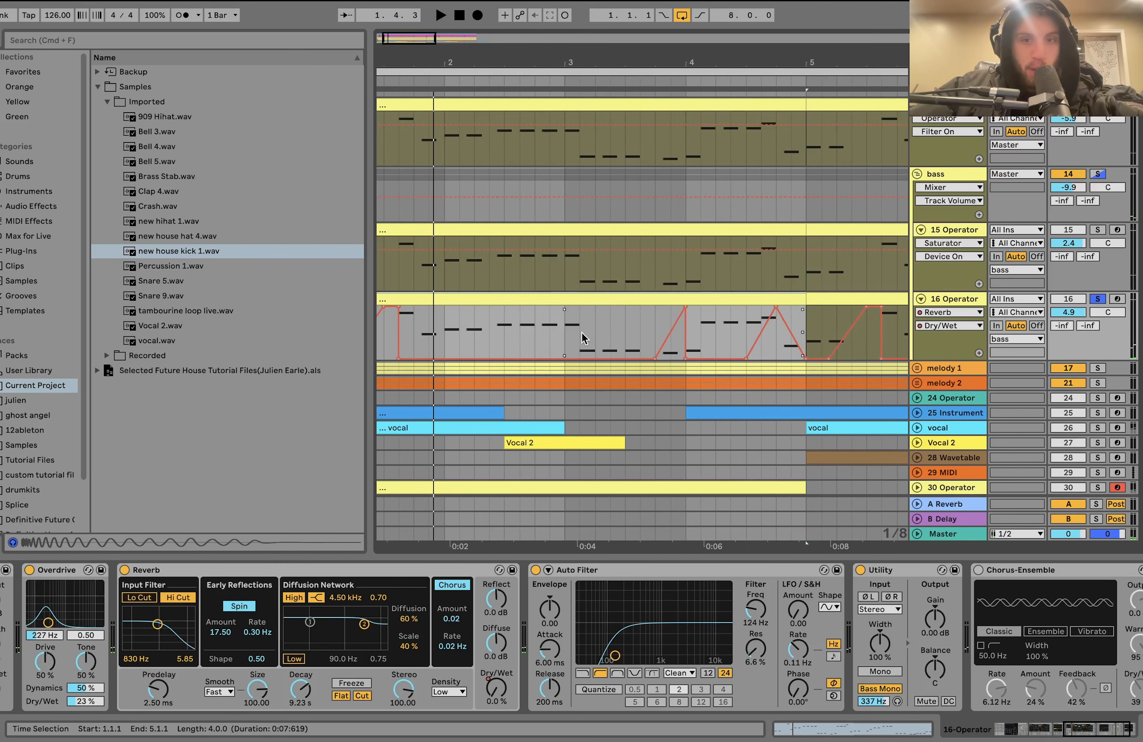
click(565, 335)
key(space)
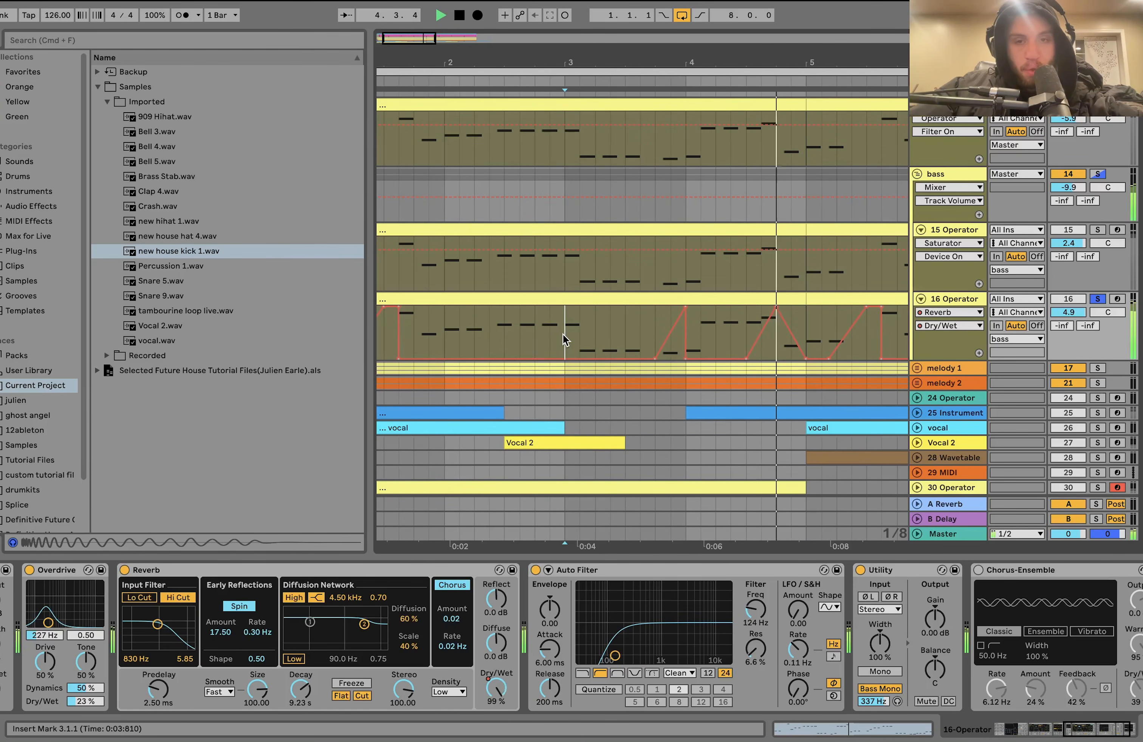
key(space)
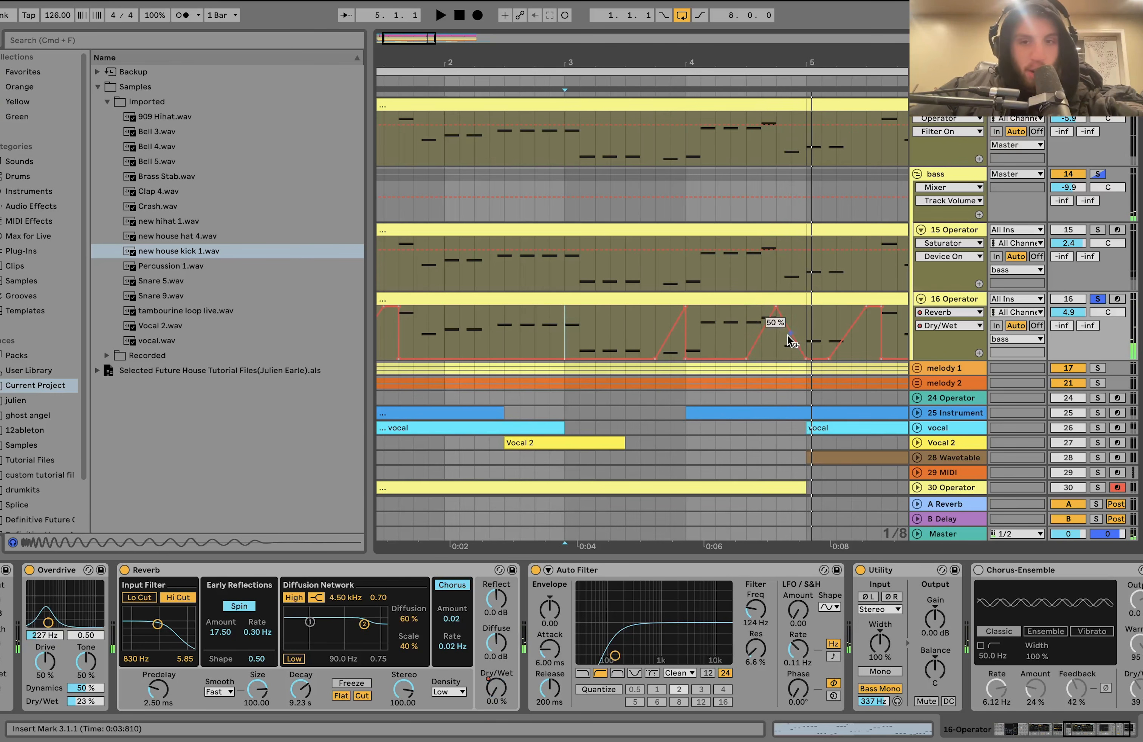
scroll(763, 332, down, 5)
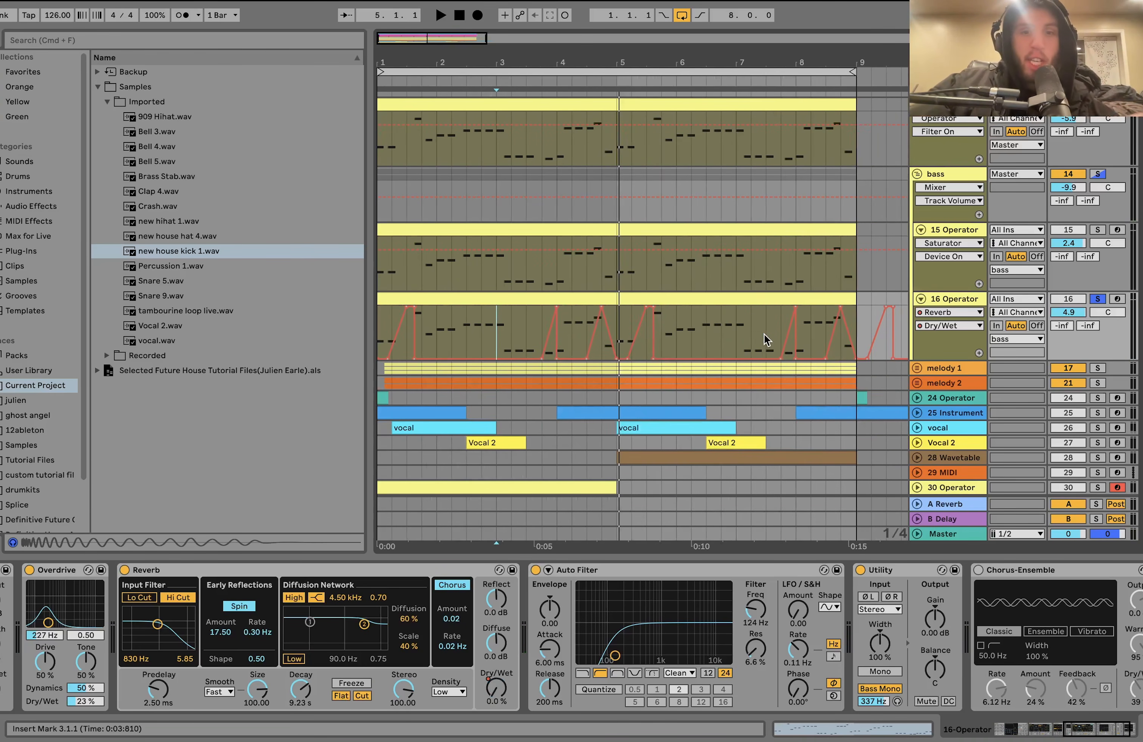
scroll(556, 334, down, 1)
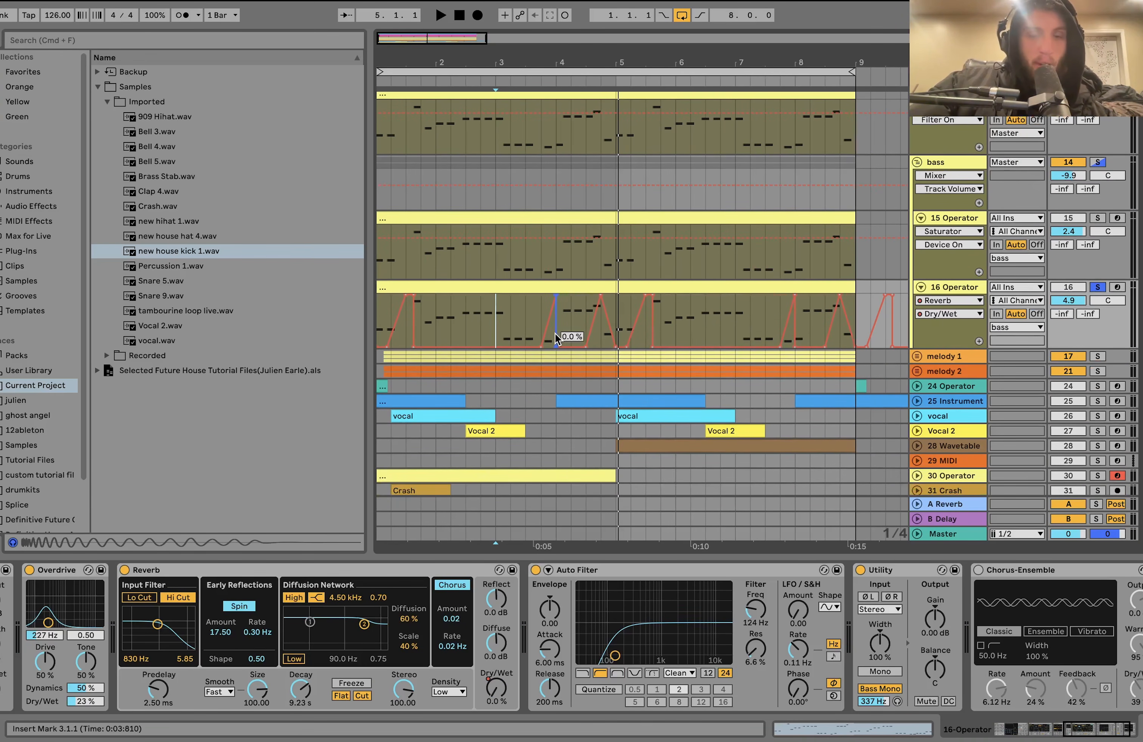
scroll(558, 331, down, 1)
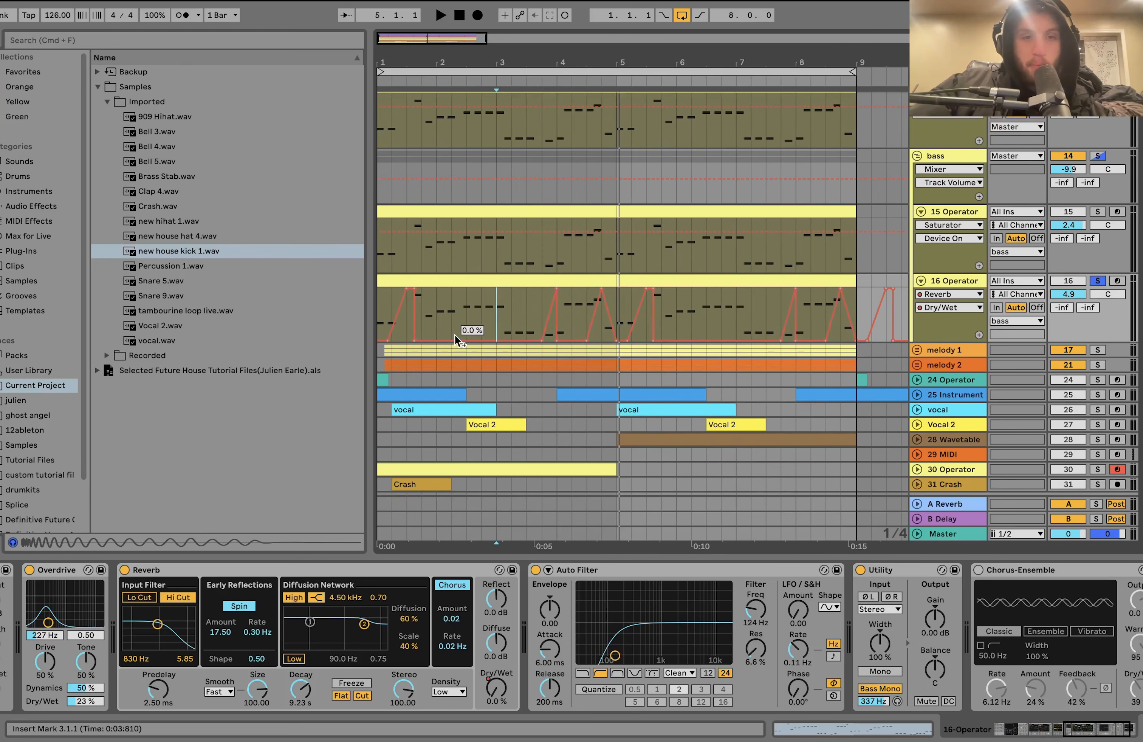
scroll(454, 335, up, 1)
scroll(457, 335, down, 2)
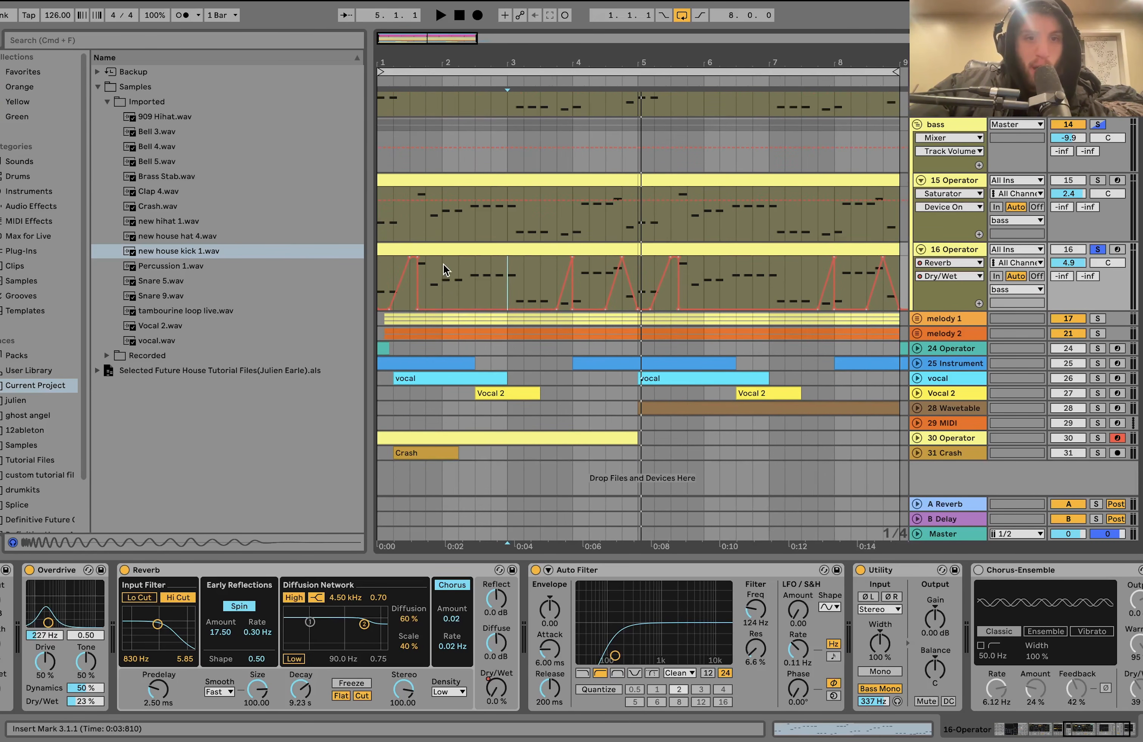
click(450, 250)
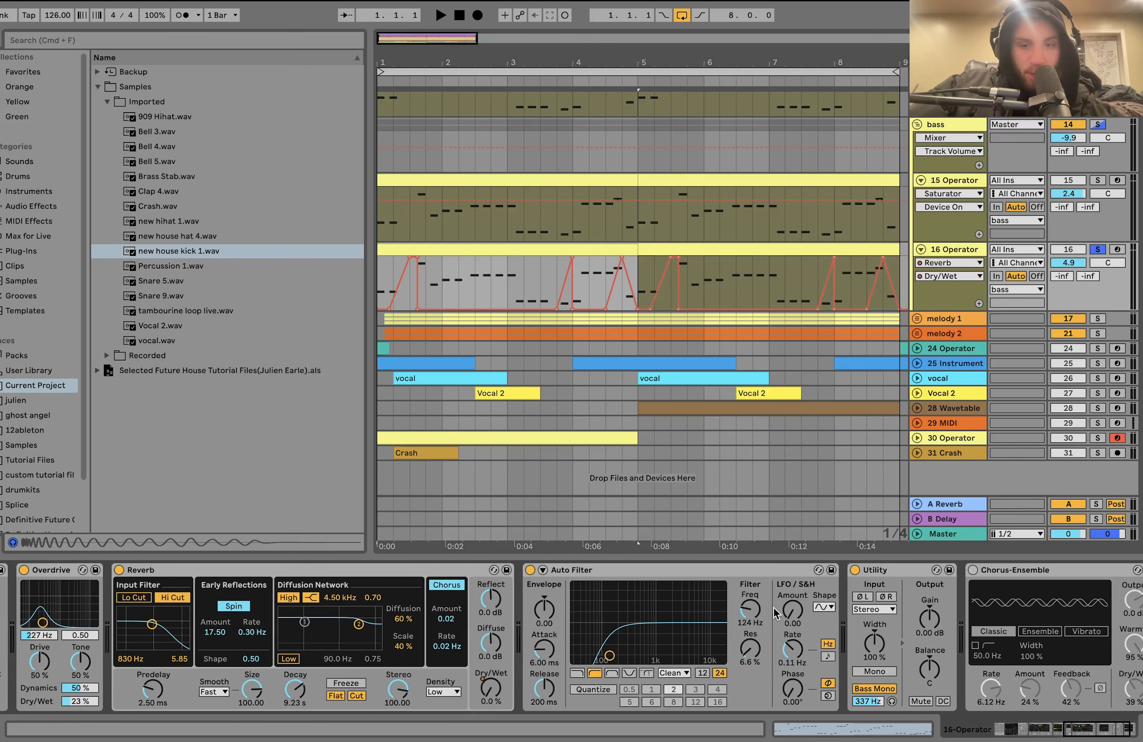
scroll(720, 677, right, 3)
click(934, 572)
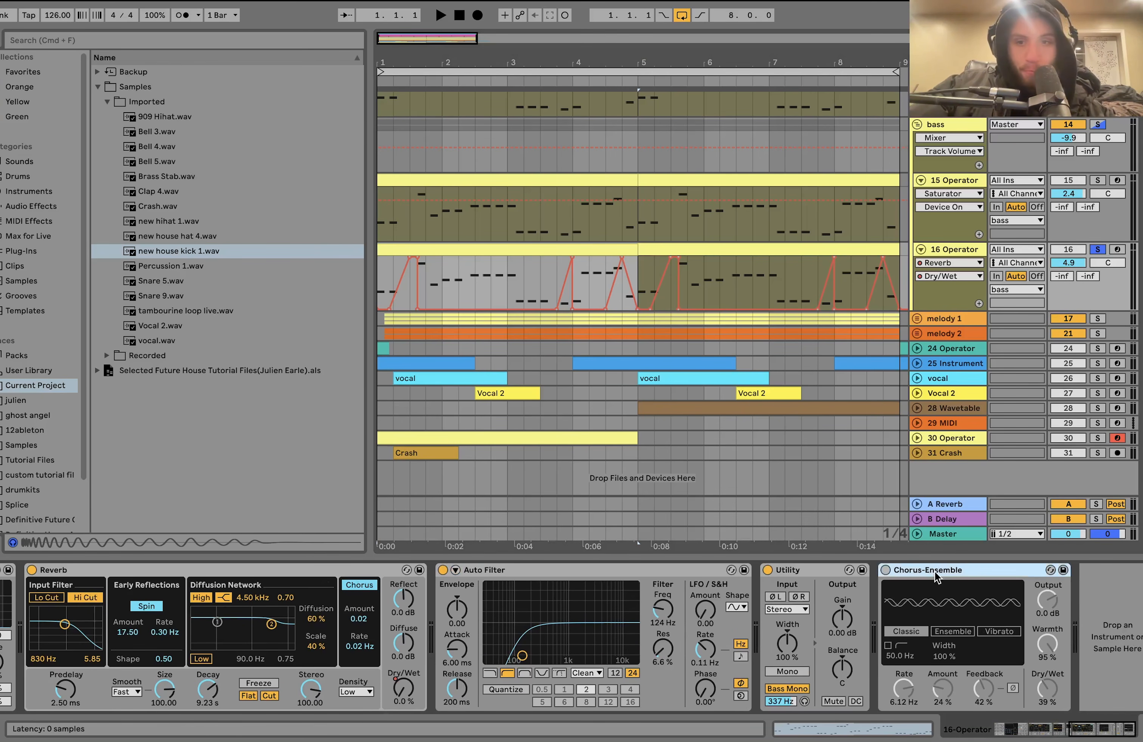
key(Delete)
- Solo the bass group and compare its sound with the group's Reverb switched off and back on
click(958, 124)
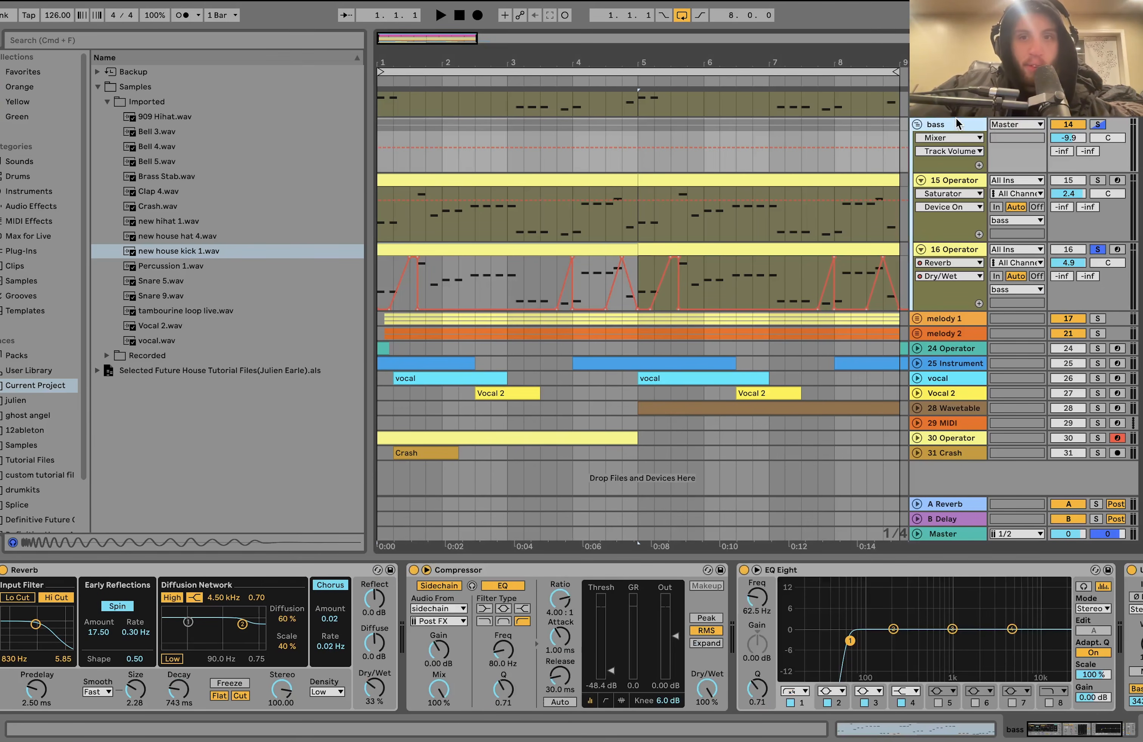
click(1093, 127)
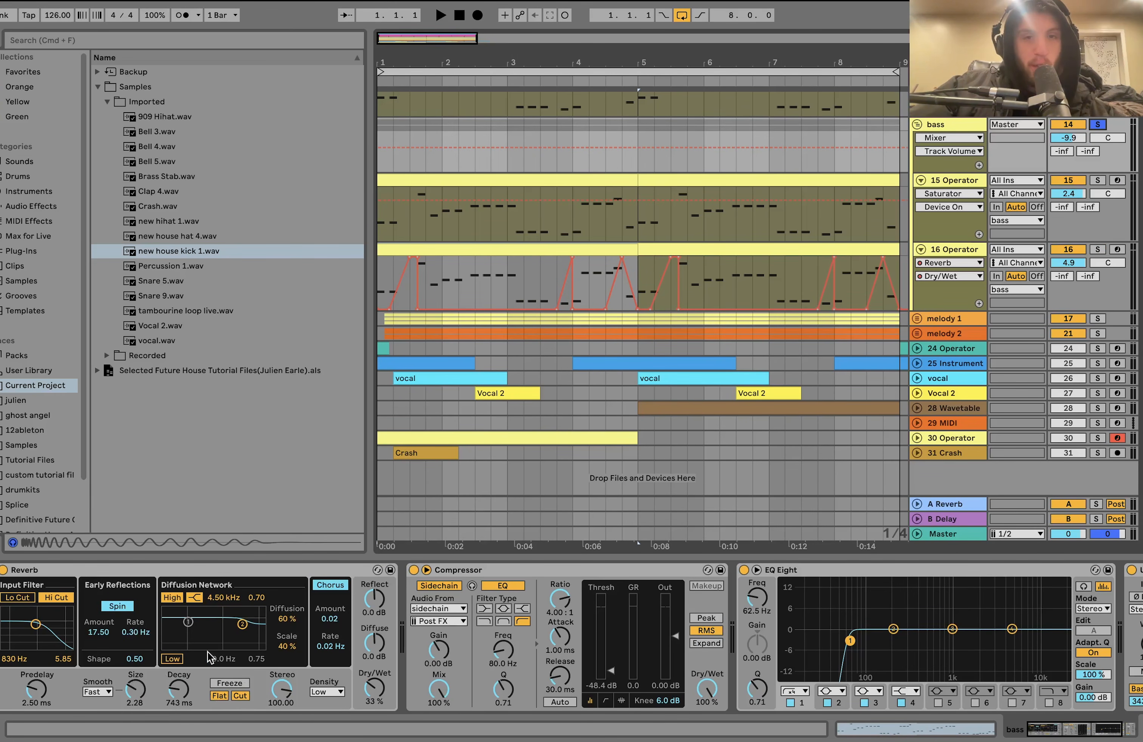
key(space)
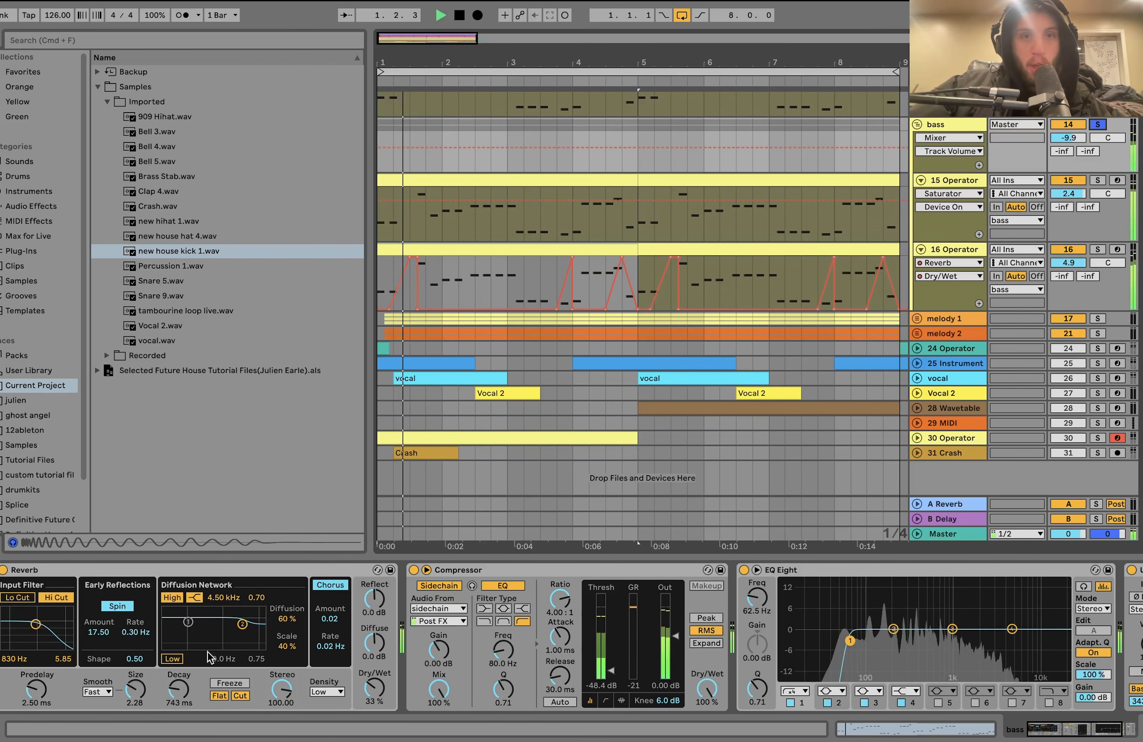
click(4, 570)
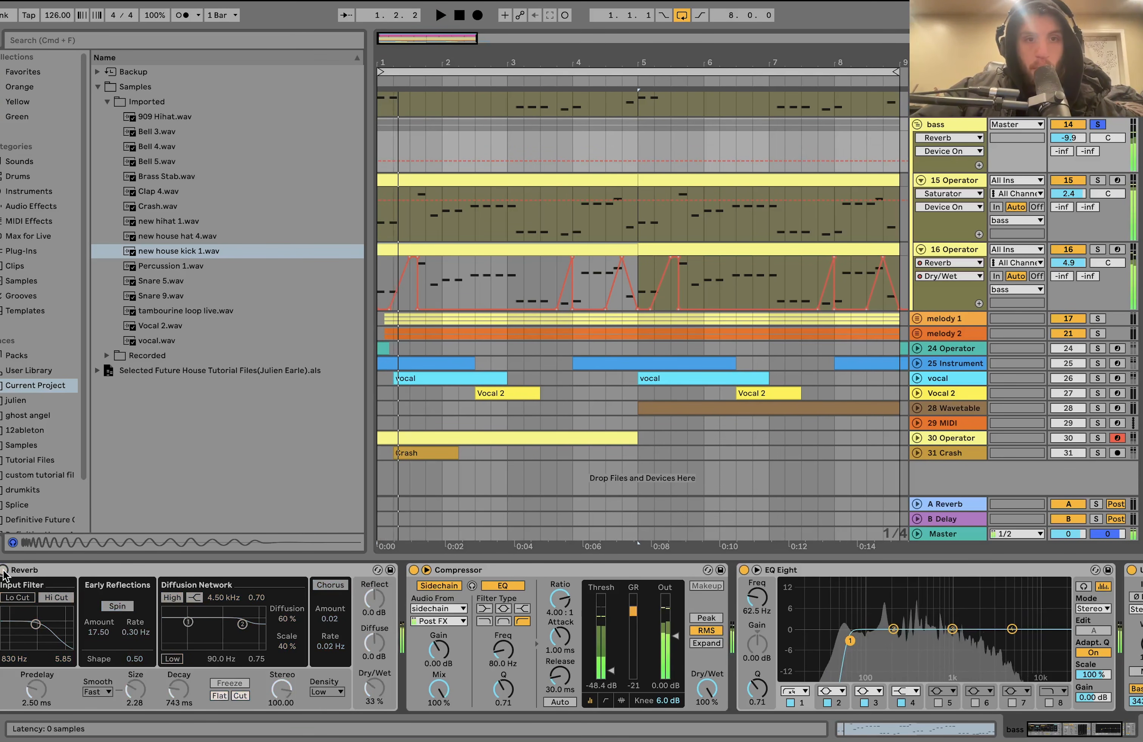
click(4, 570)
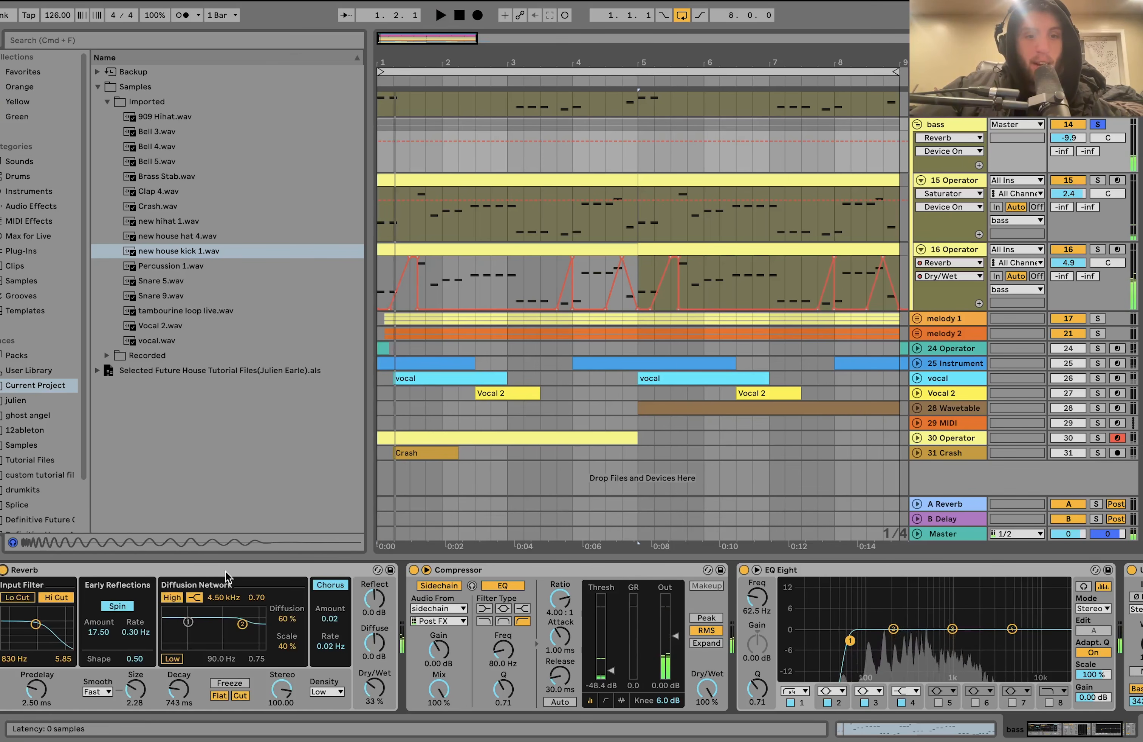
- Examine the bass group's Compressor, EQ Eight and Utility, and solo the sub track together with the bass
scroll(232, 593, right, 5)
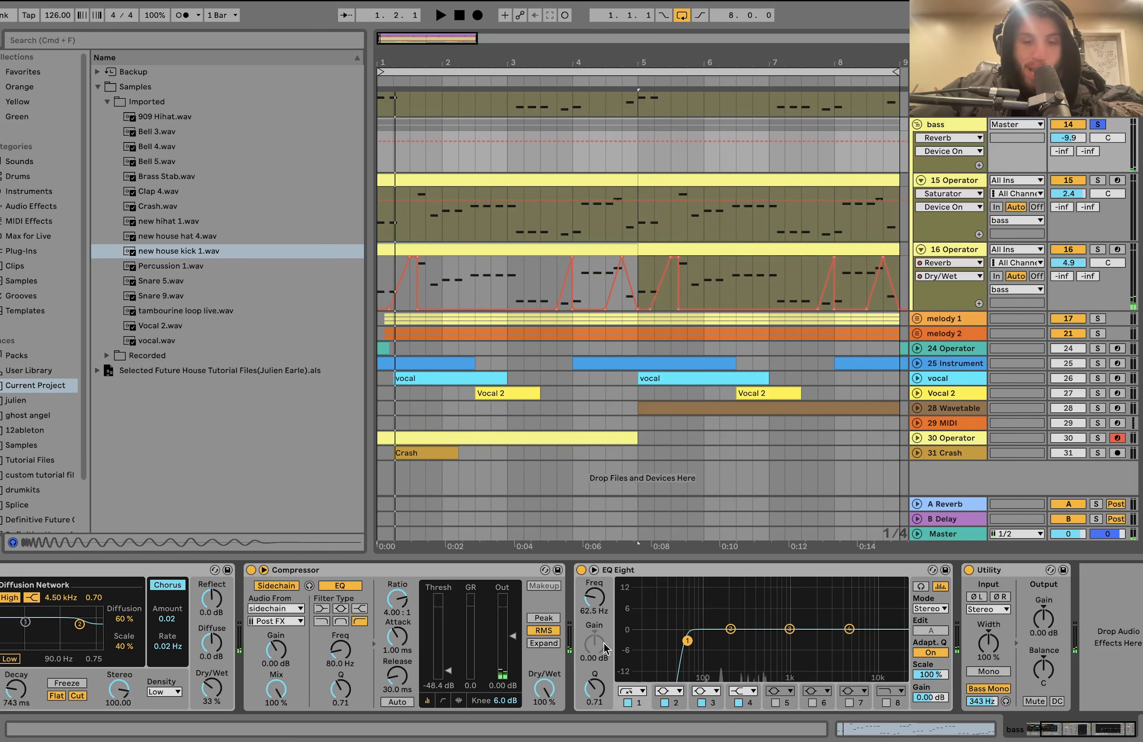
scroll(817, 403, up, 5)
click(1099, 172)
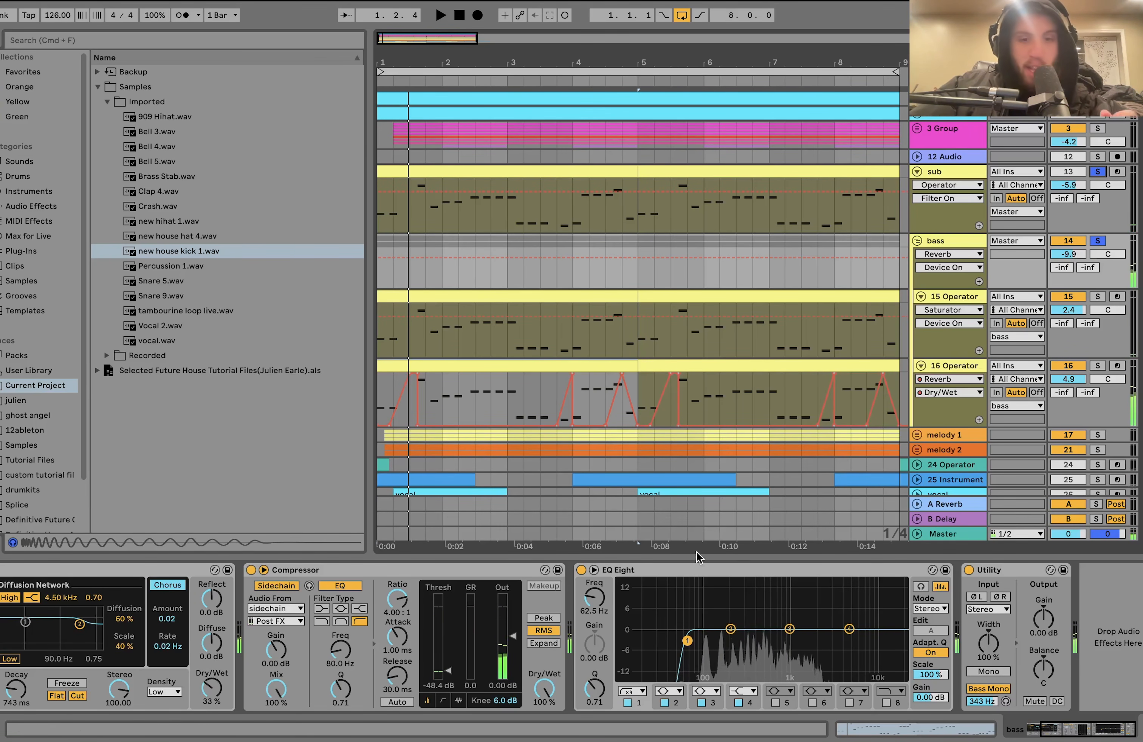
scroll(696, 574, left, 3)
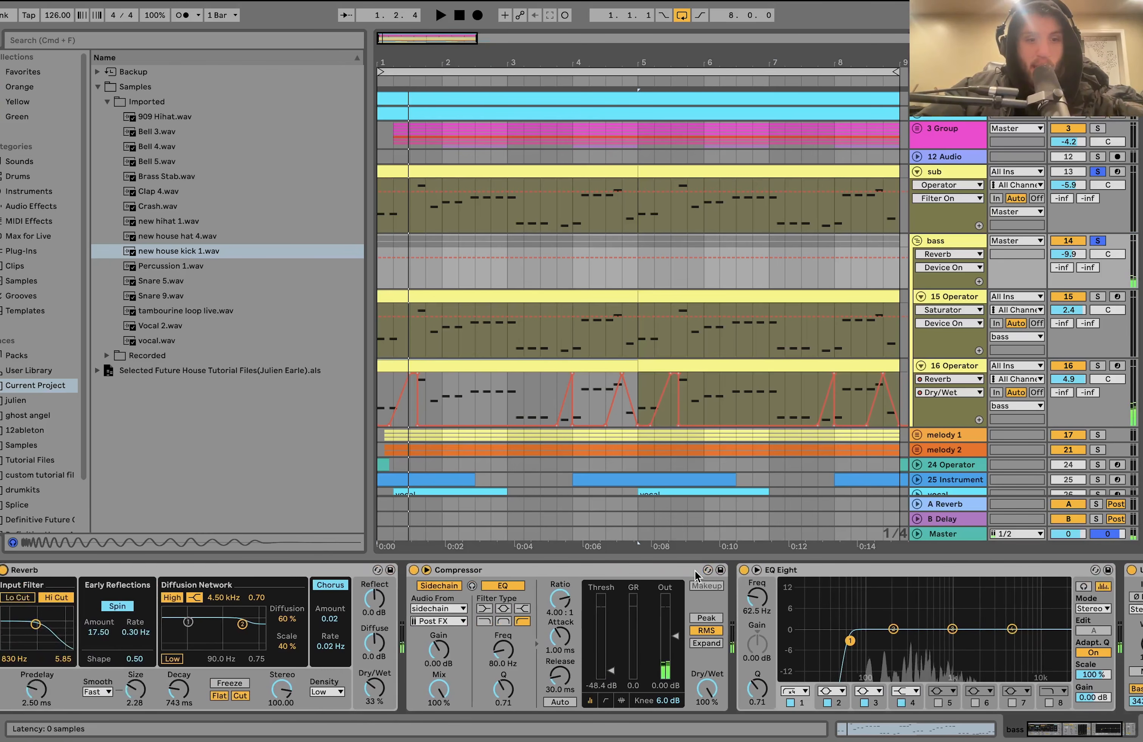
- Solo the melody 1 and melody 2 groups, start playback from bar 1 and unfold both groups
scroll(739, 442, down, 4)
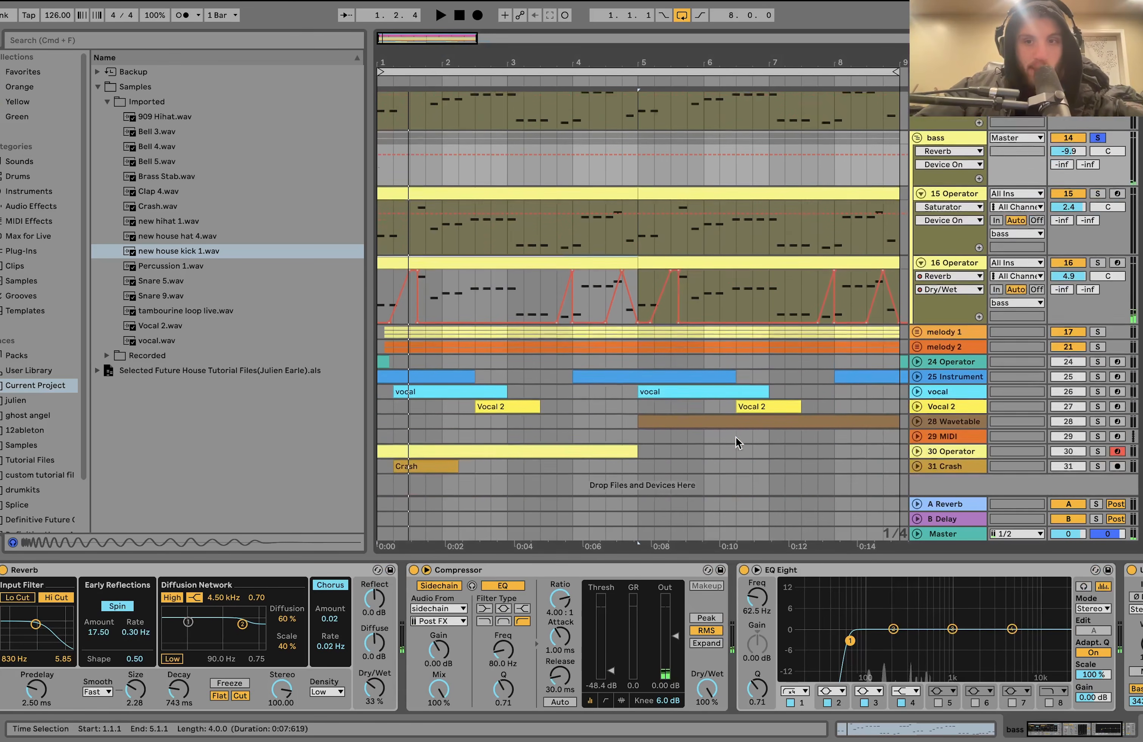
scroll(739, 442, down, 1)
click(1098, 318)
key(space)
click(917, 333)
click(917, 319)
- Look over the tracks inside melody 1 and melody 2 while they play, and stop playback in bar 5
key(minus)
scroll(852, 280, down, 1)
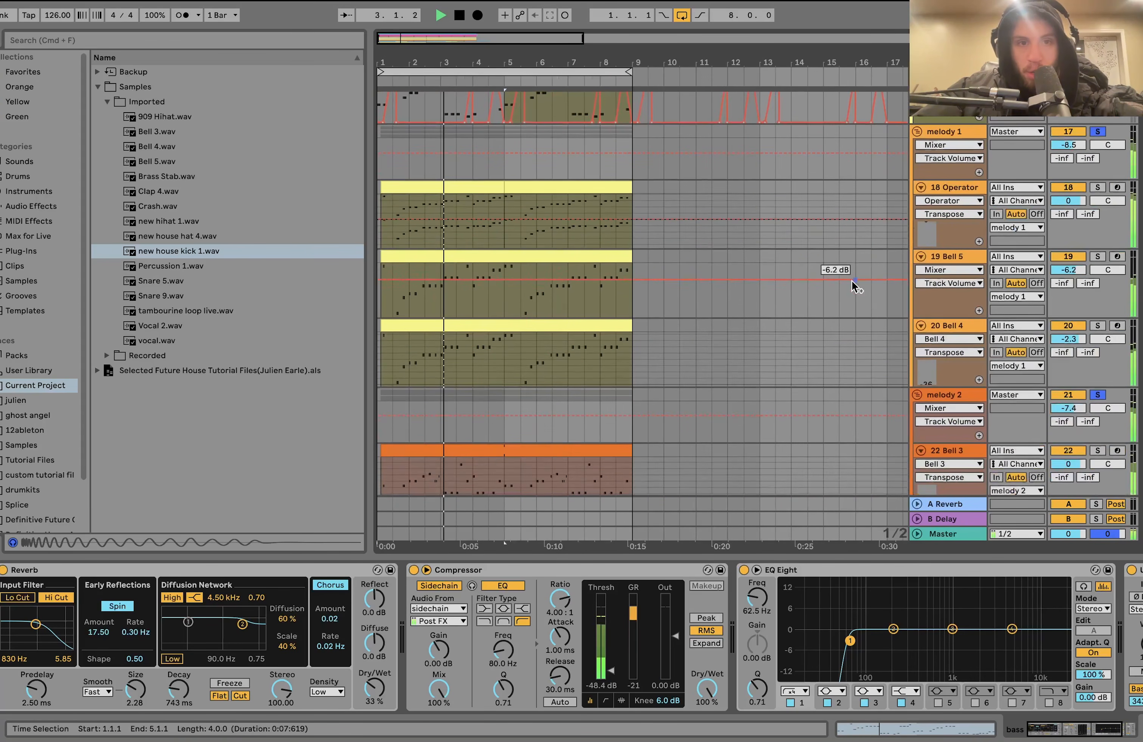
scroll(852, 281, down, 3)
scroll(950, 318, down, 6)
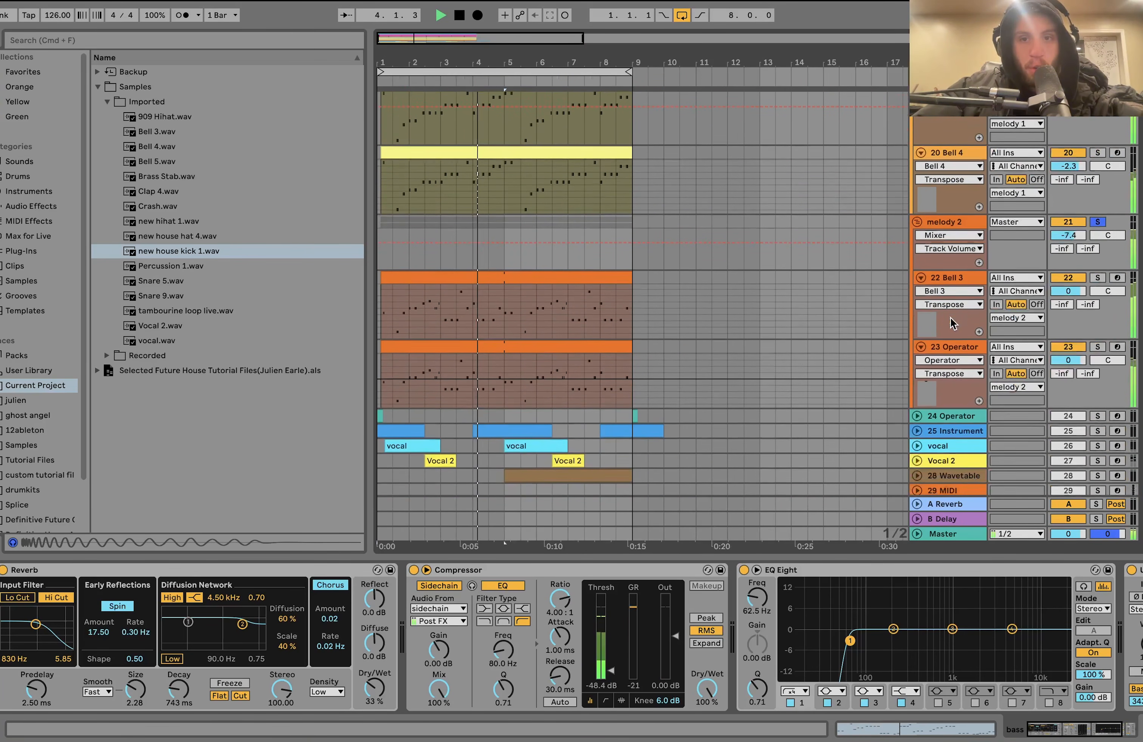
scroll(951, 322, up, 5)
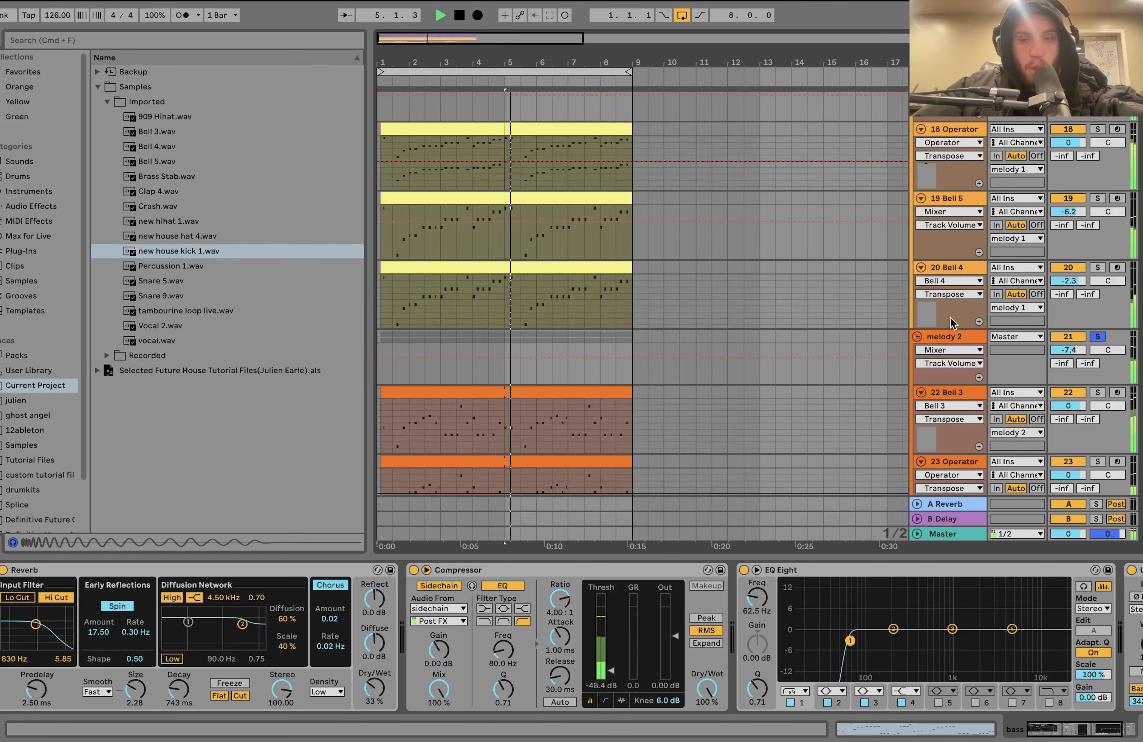
key(space)
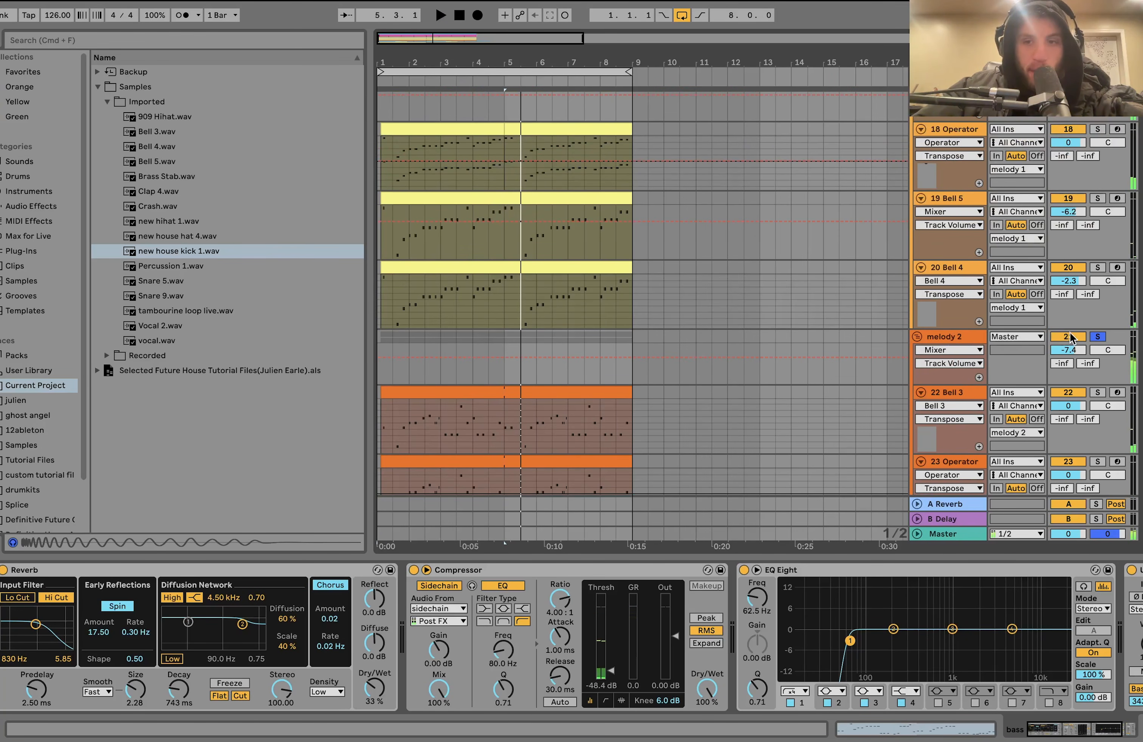
- Solo only the melody 1 group and listen to it, stopping playback at the end
scroll(1100, 333, down, 5)
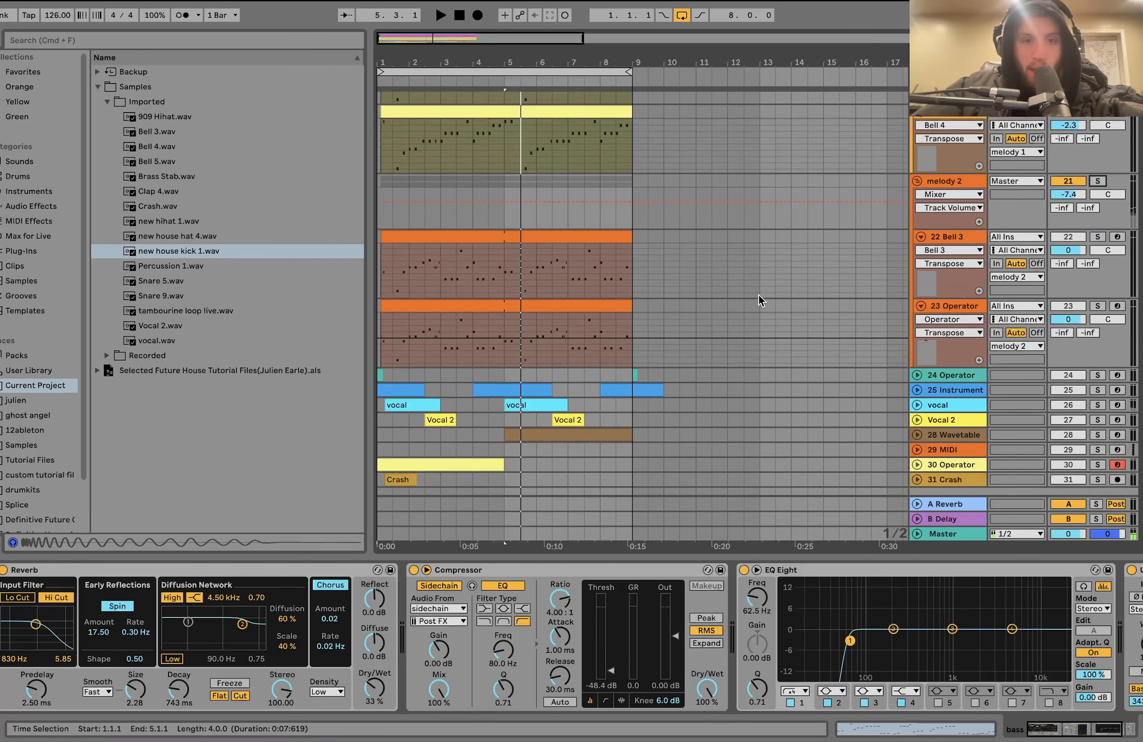
scroll(559, 366, up, 6)
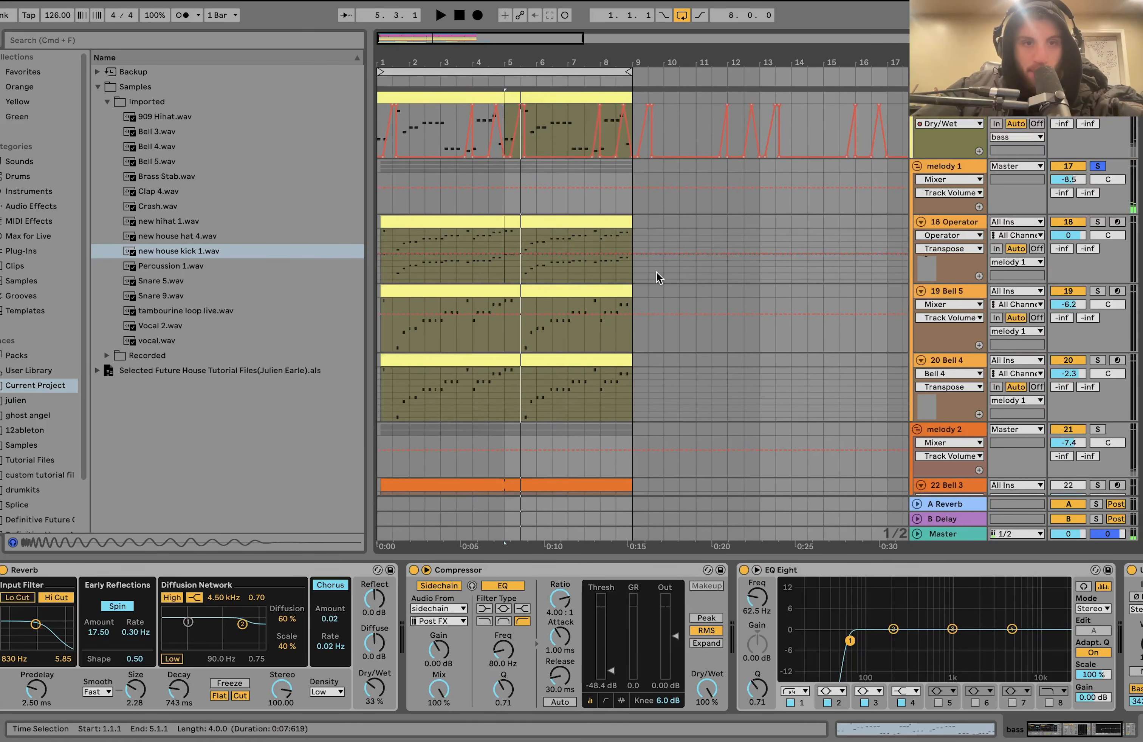
key(space)
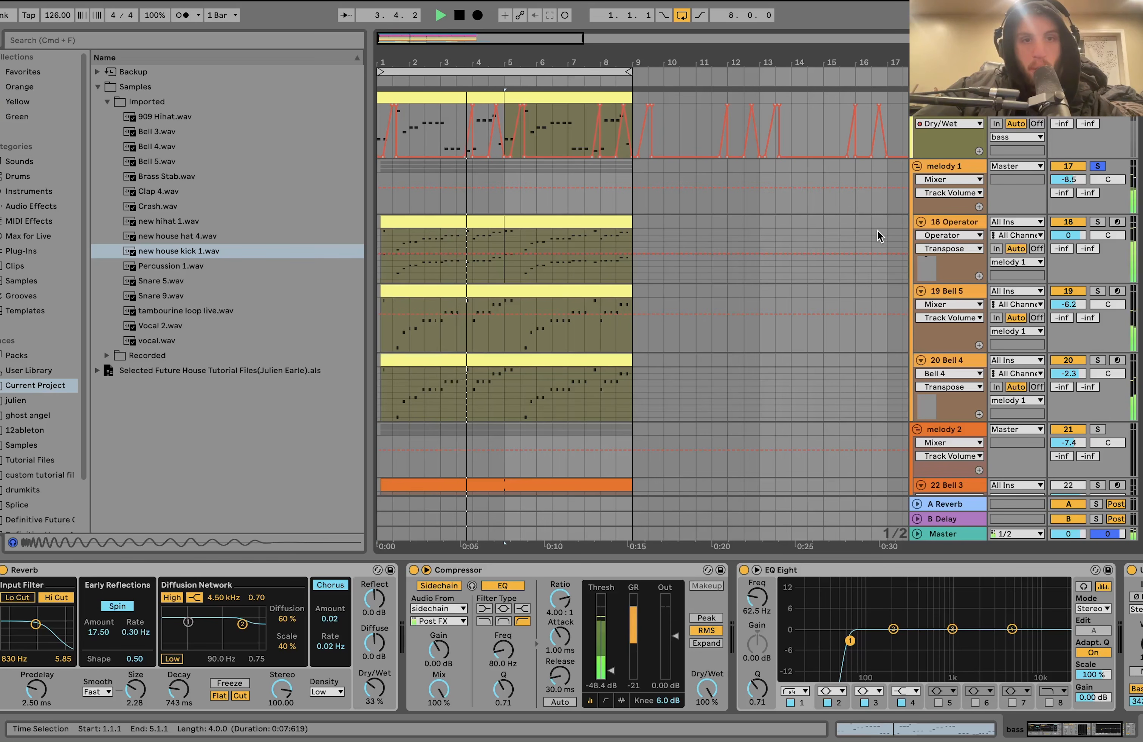
scroll(607, 360, down, 4)
key(space)
- Solo the melody 2 group, play it on its own and look over the tracks in both melody groups
click(1098, 314)
key(space)
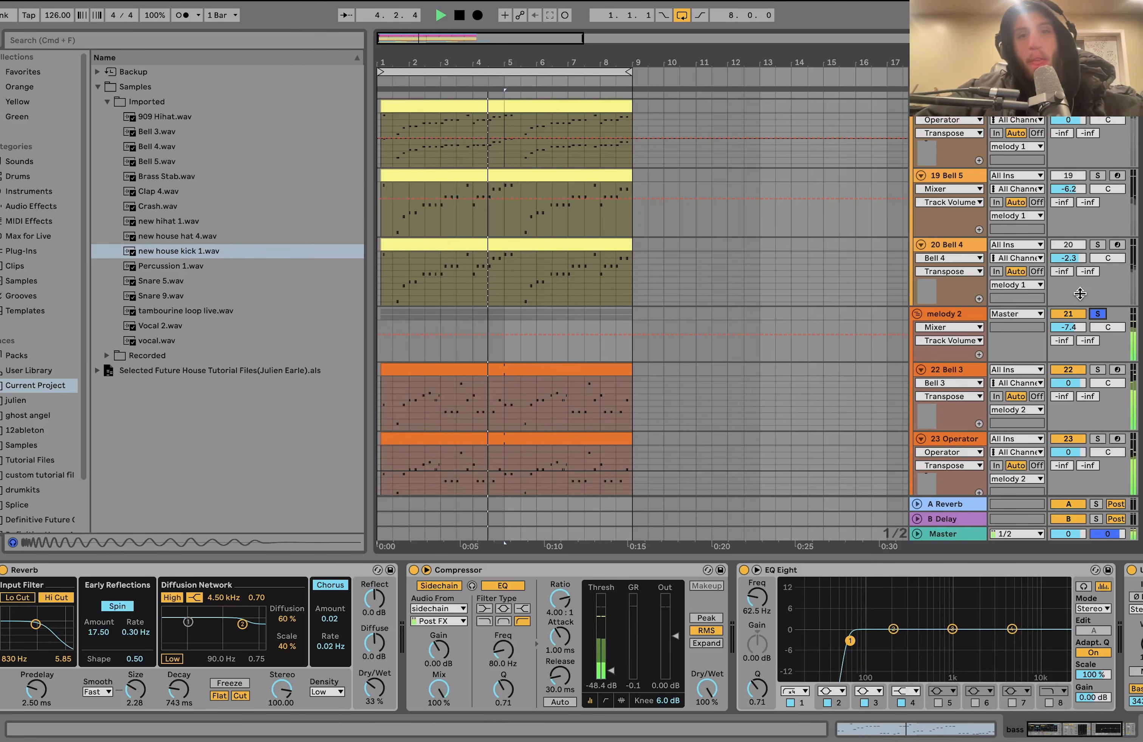
scroll(1080, 293, up, 4)
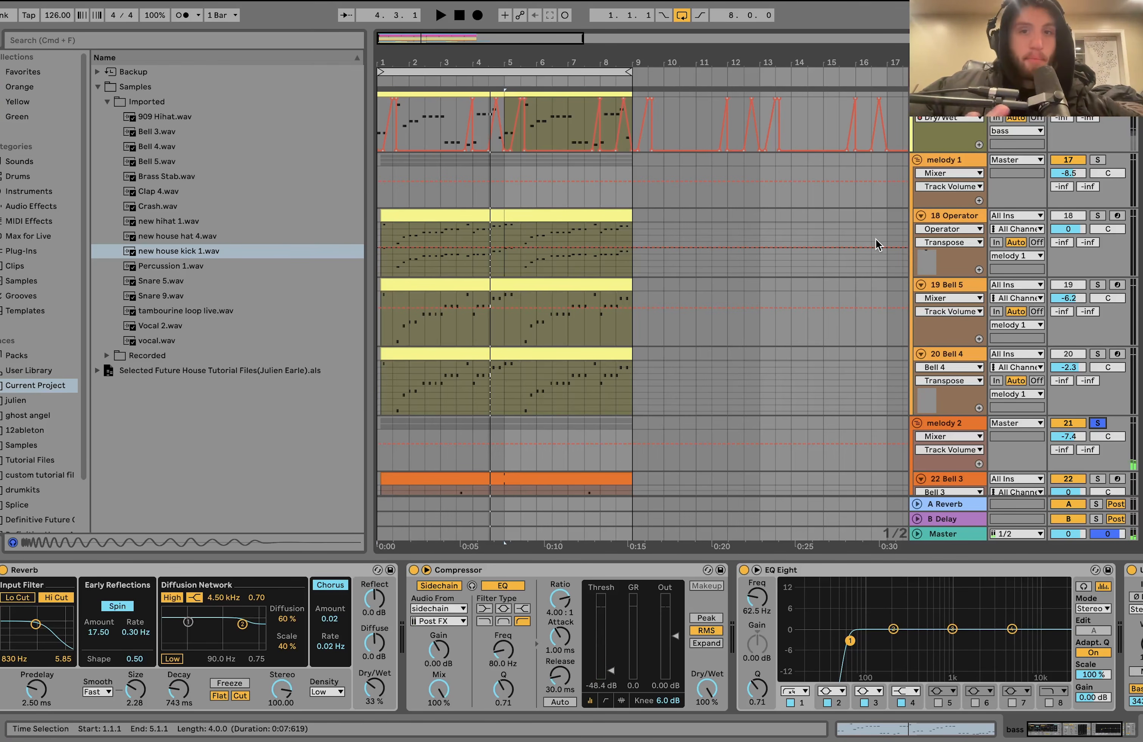
scroll(949, 439, down, 6)
scroll(949, 438, down, 4)
scroll(954, 378, up, 8)
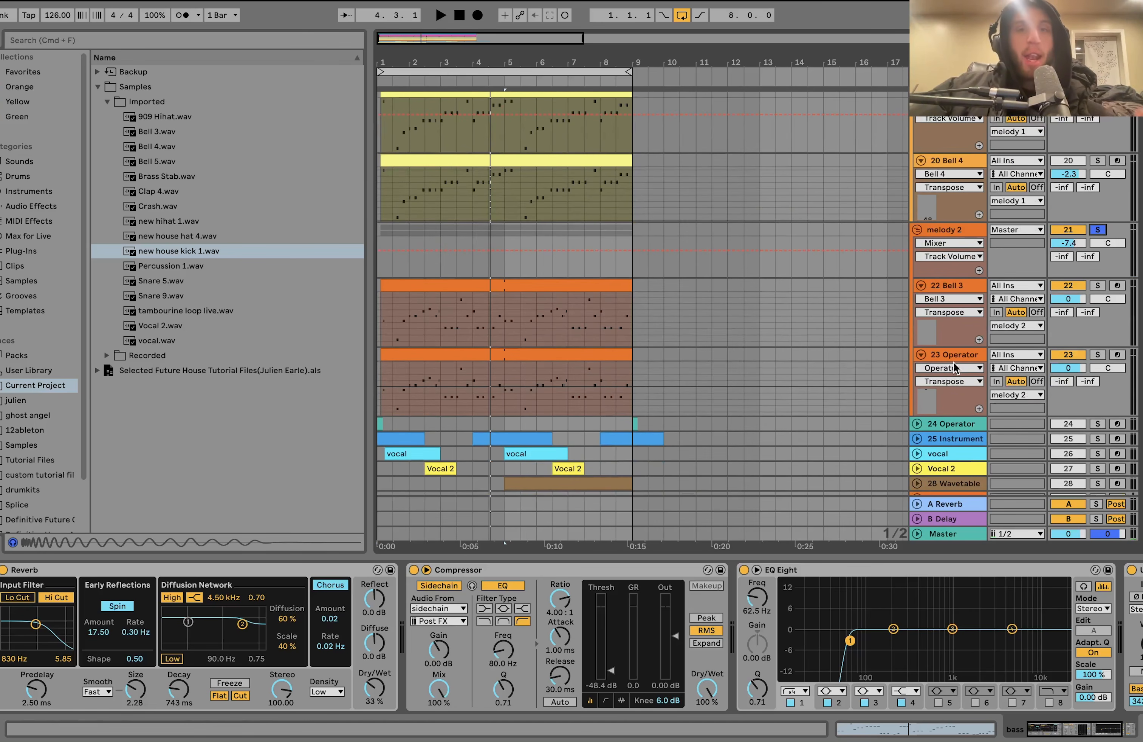
- Solo the 18 Operator track, open its clip starting at bar 5 and select the two opening lower notes
click(1098, 177)
double_click(574, 175)
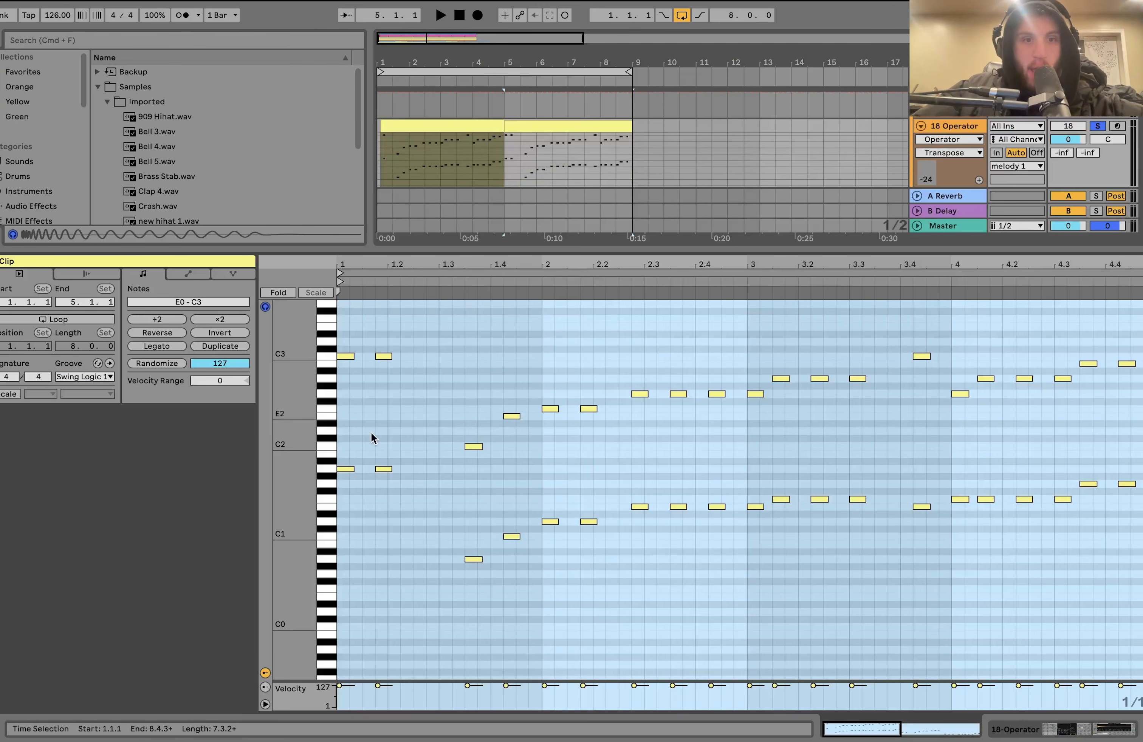
drag(346, 452, 396, 499)
- Try the two opening C3 notes an octave lower at C2, and move them back up to C3
drag(408, 389, 328, 342)
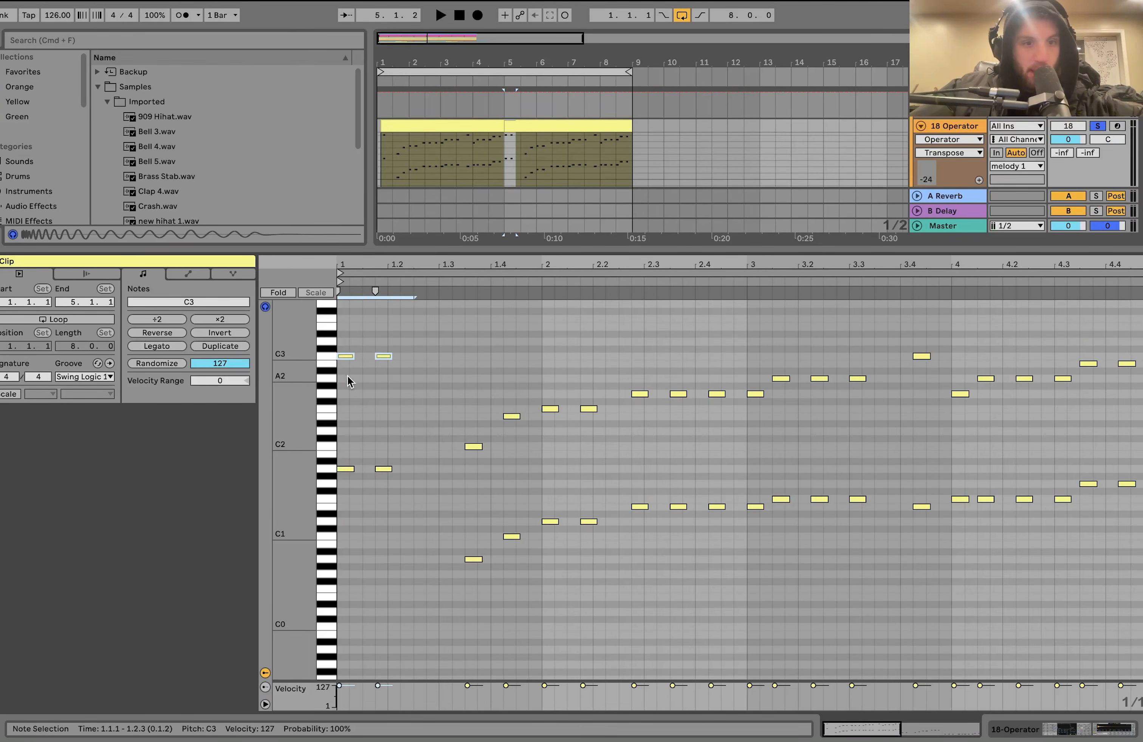
key(shift+Down)
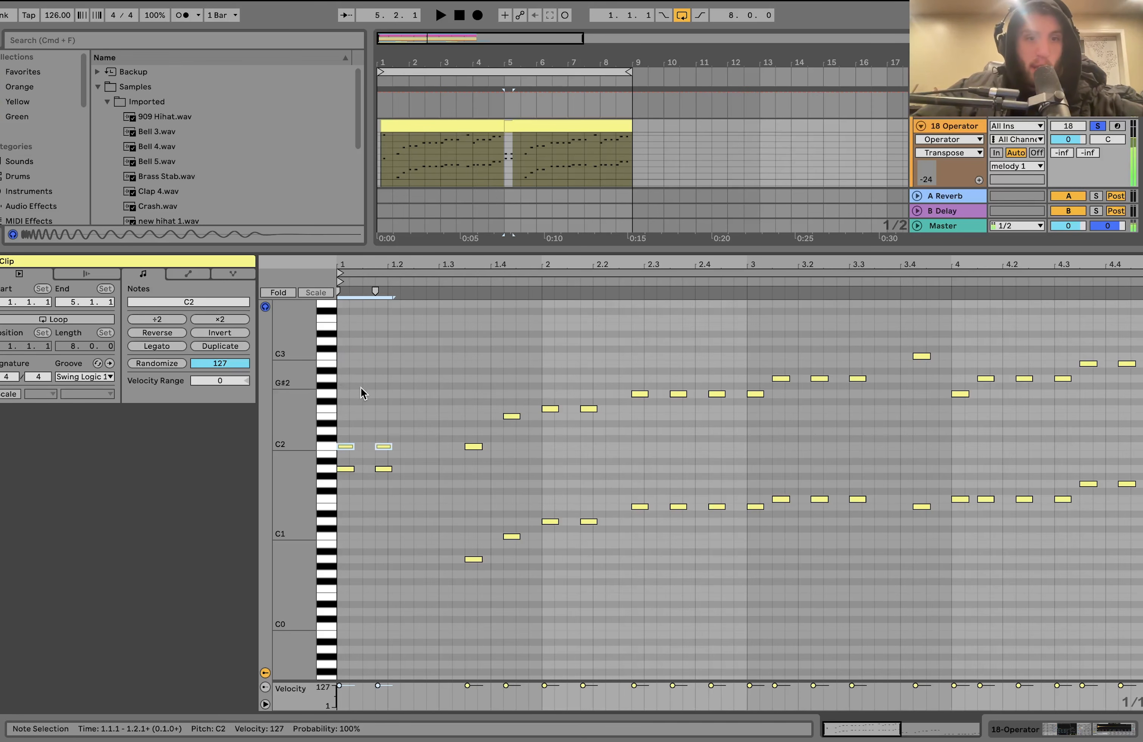
click(347, 496)
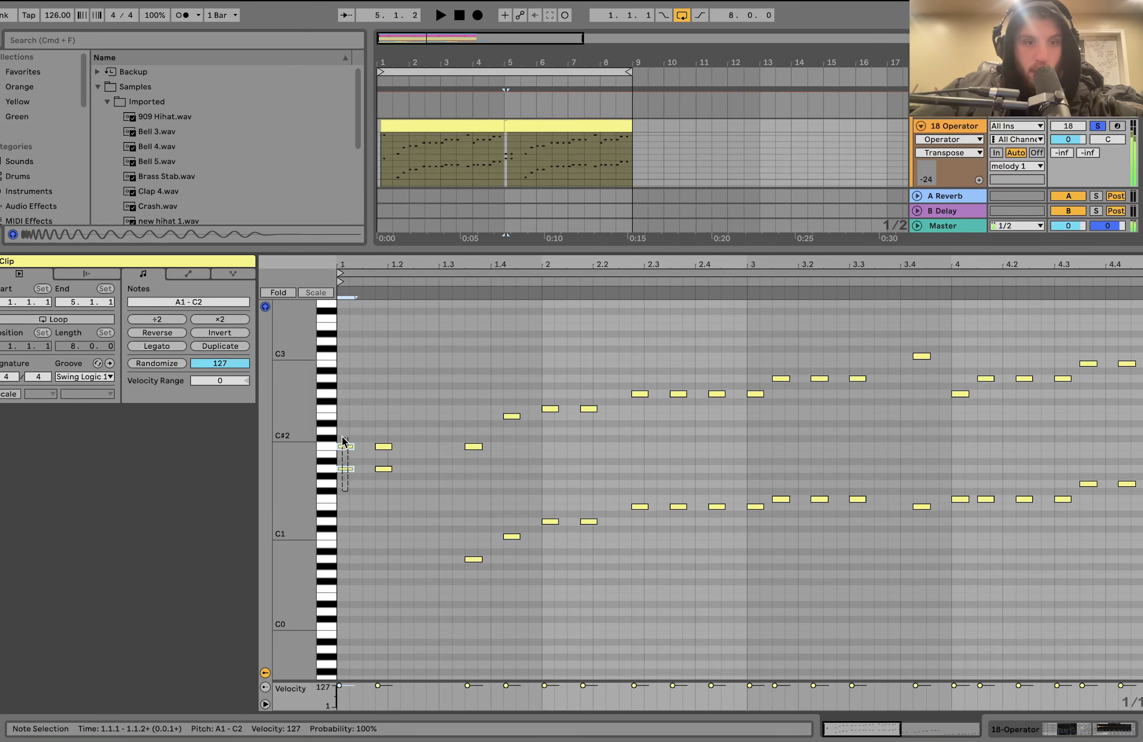
drag(340, 435, 389, 455)
key(shift+Up)
- Try the upper C2 note near 1.3.3 an octave lower, and raise it back to C2
click(469, 446)
key(shift+Down)
click(463, 574)
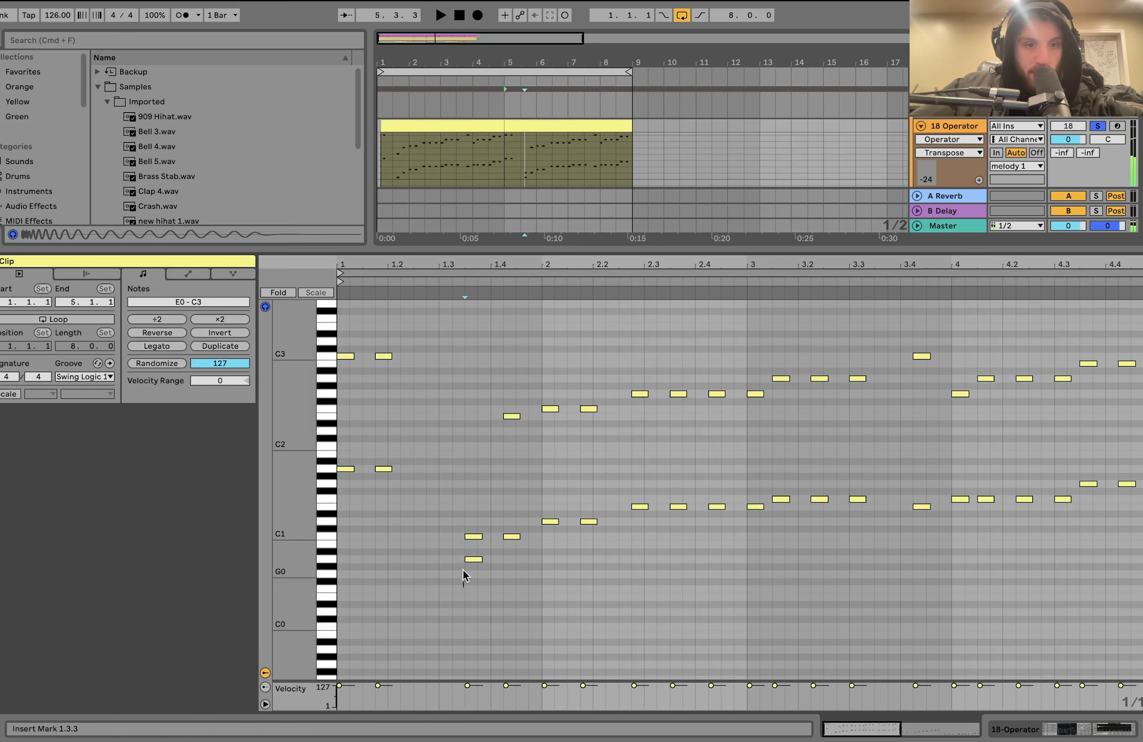
drag(462, 488, 468, 584)
click(479, 517)
click(480, 538)
key(shift+Up)
- Try the E2 and F2 notes from 1.4.2 to 2.2.1 an octave lower, and return them to E2 and F2
drag(506, 447, 606, 395)
key(shift+Down)
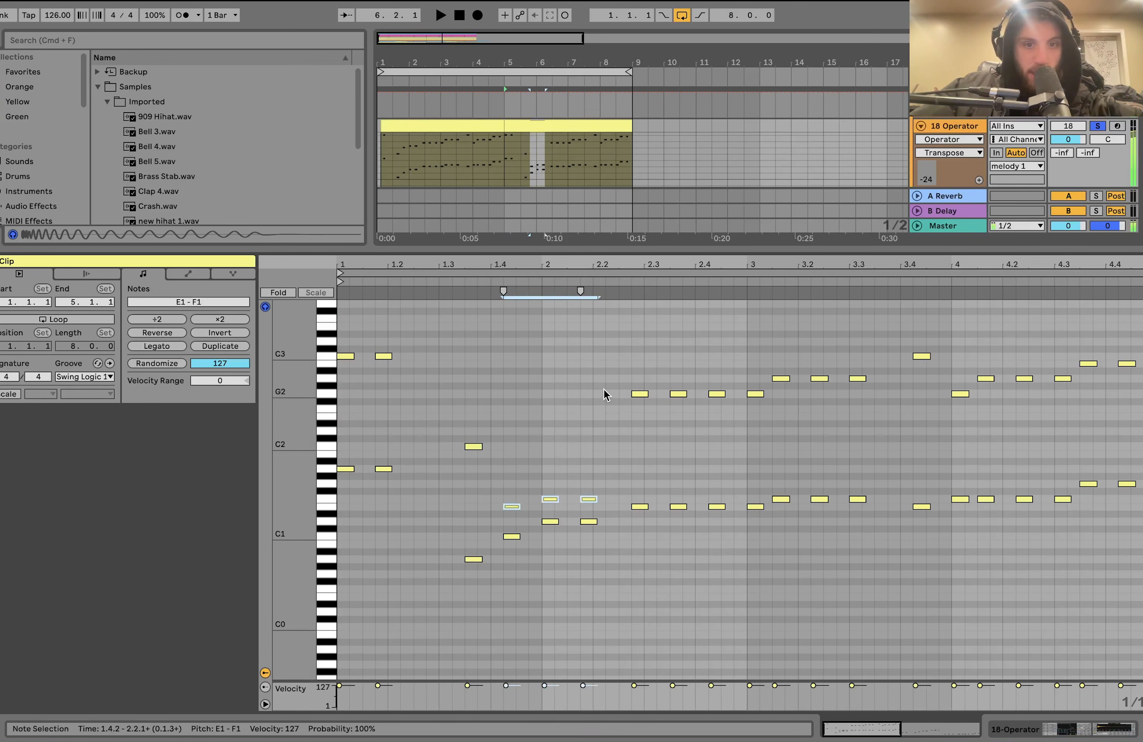
drag(507, 564, 505, 417)
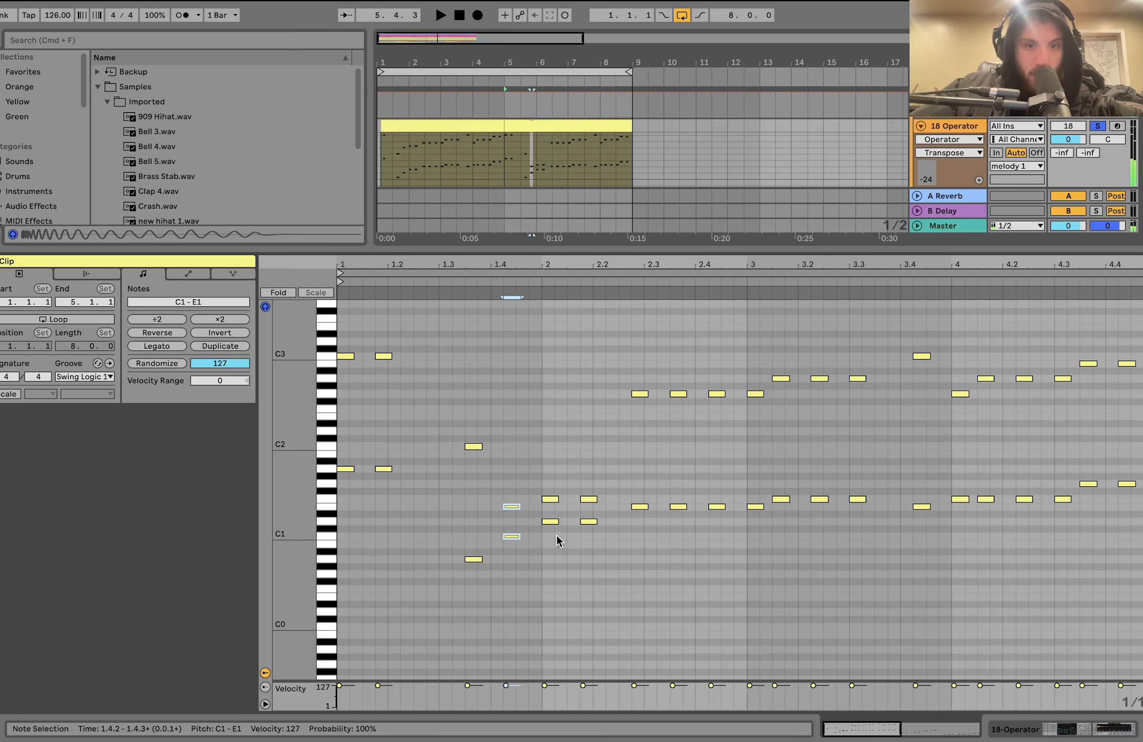
drag(554, 541, 586, 480)
drag(509, 514, 588, 485)
key(shift+Up)
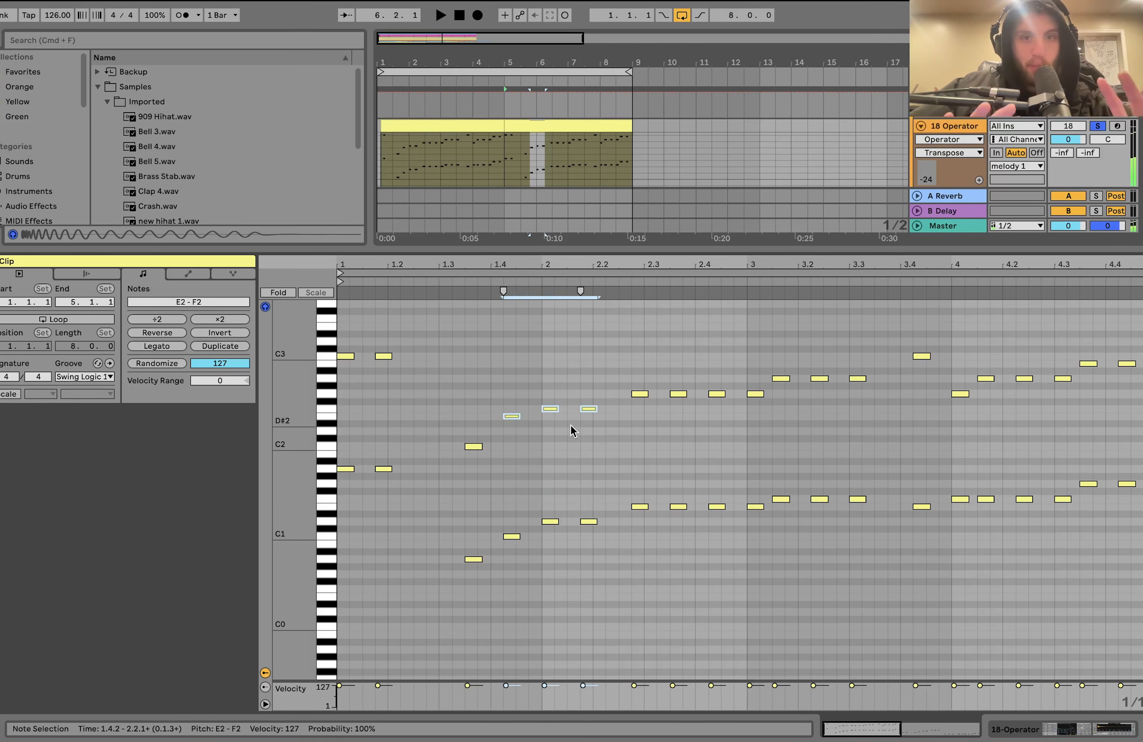
- Close the note view to show the 18 Operator track's devices, and play the soloed track from bar 5
click(624, 127)
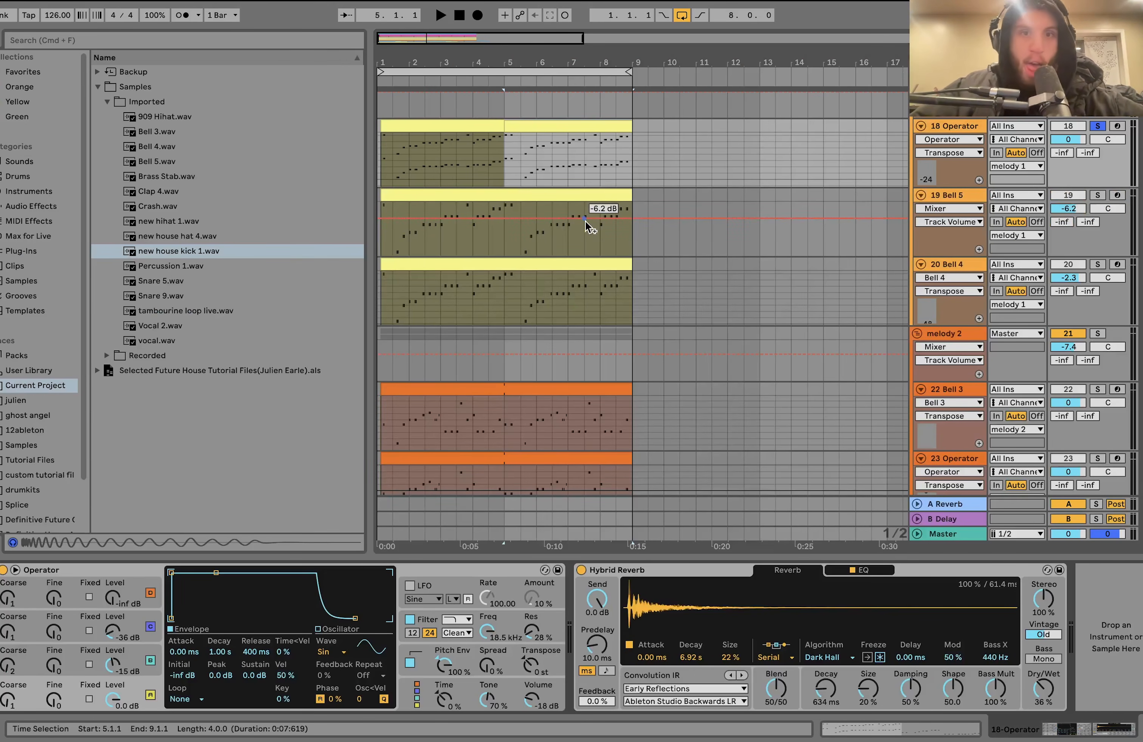
scroll(585, 221, up, 1)
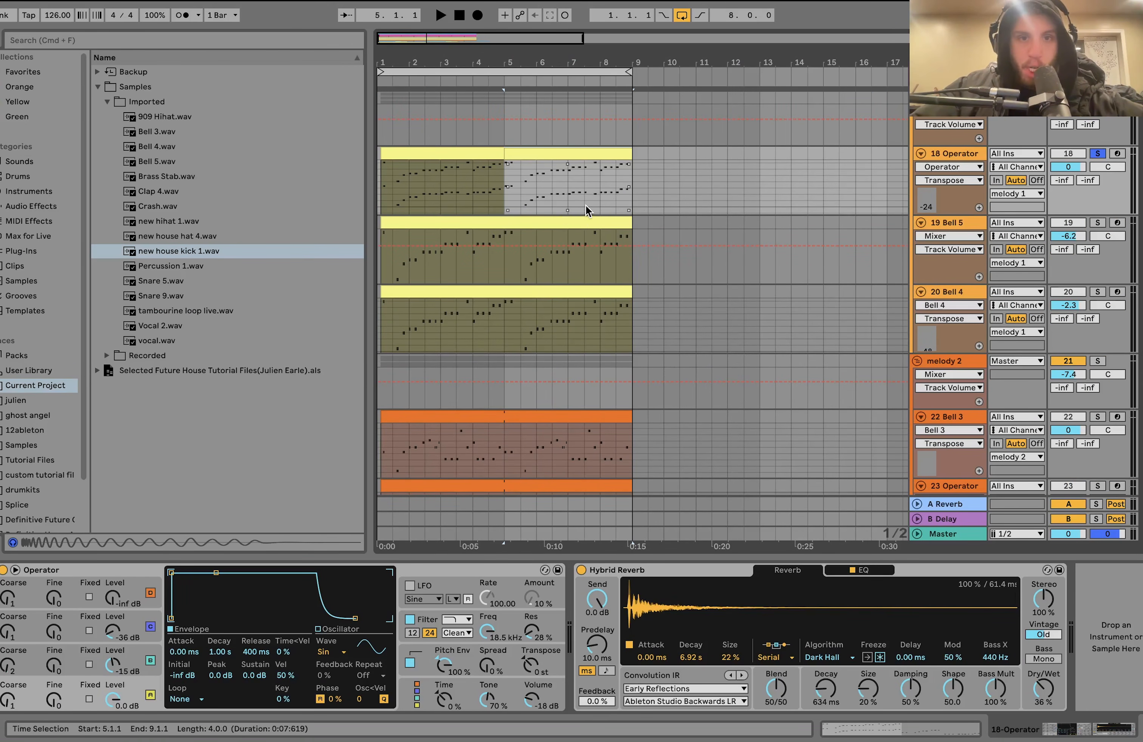
key(space)
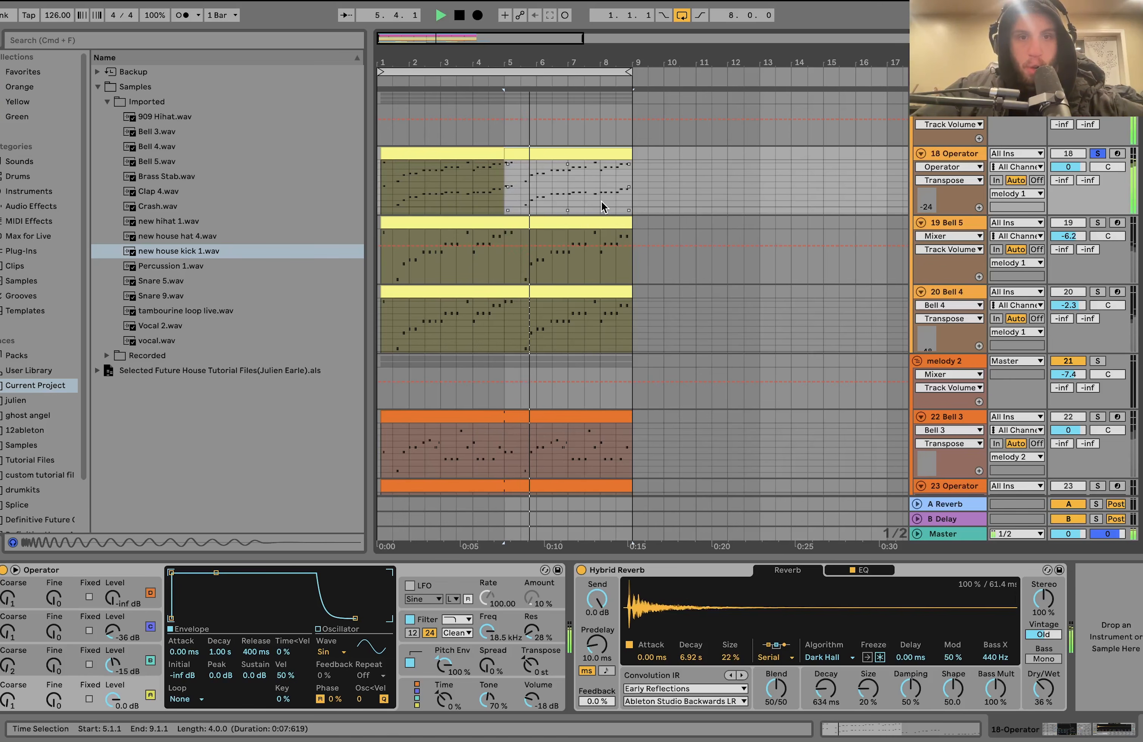
key(space)
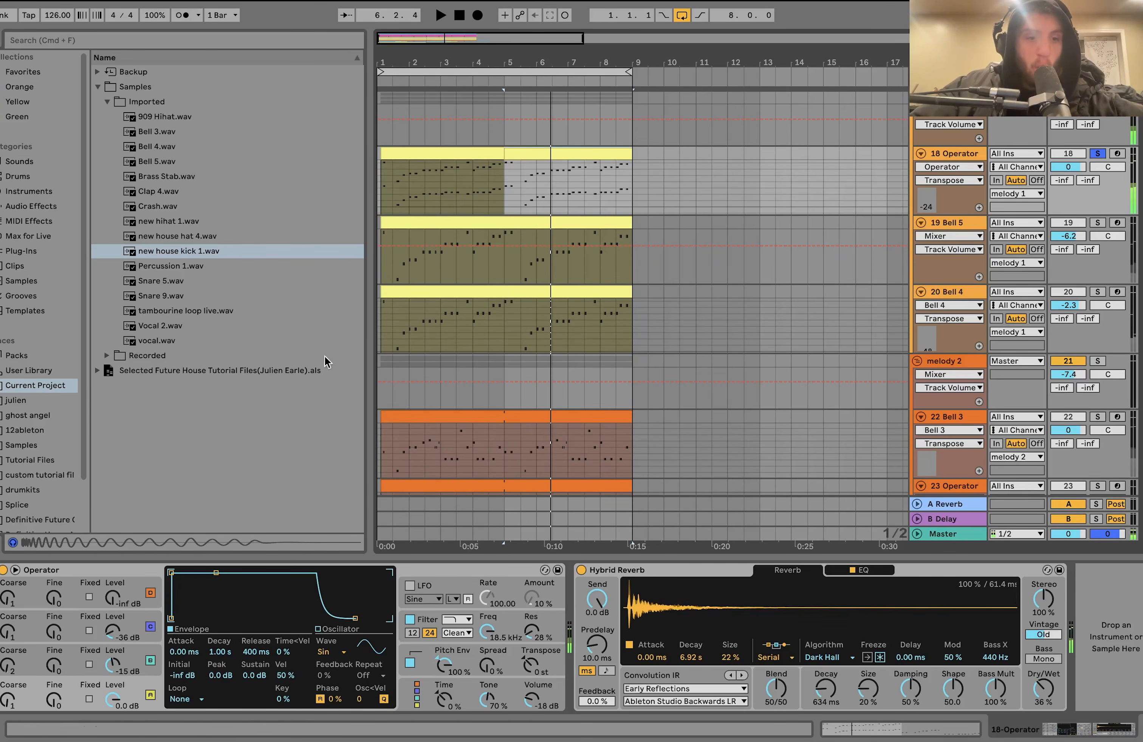
- Examine the levels and envelopes of oscillators A, B and C in the 18 Operator track's synth
click(139, 693)
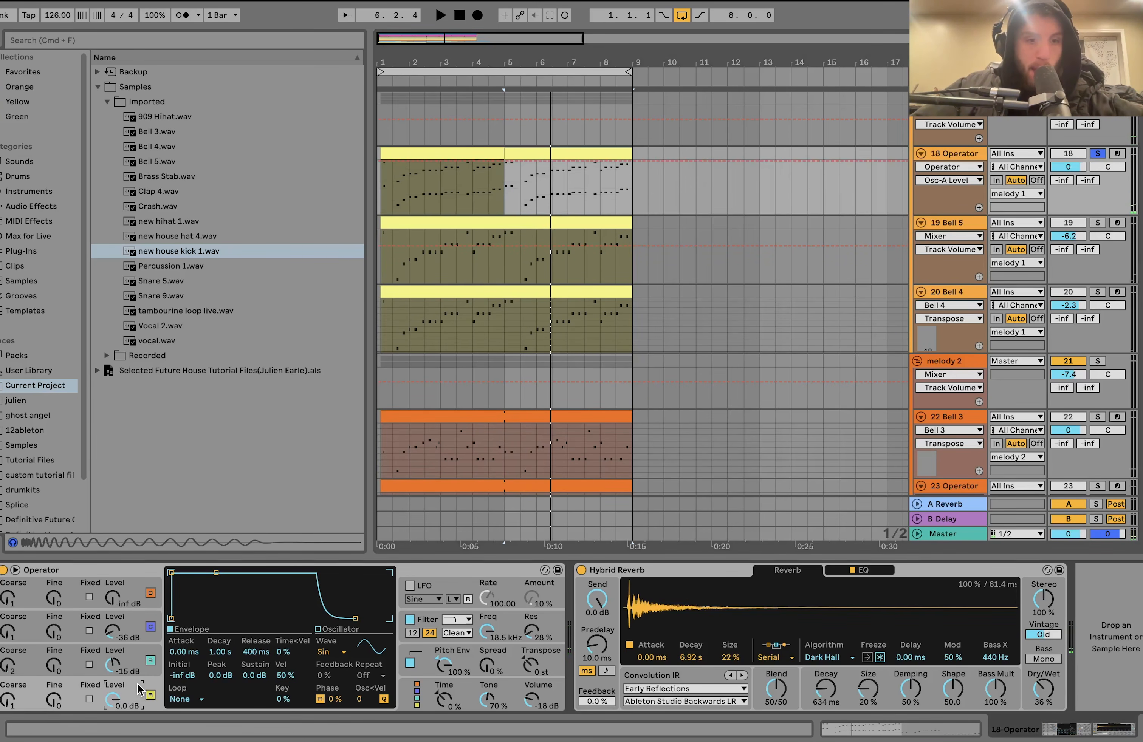
click(133, 656)
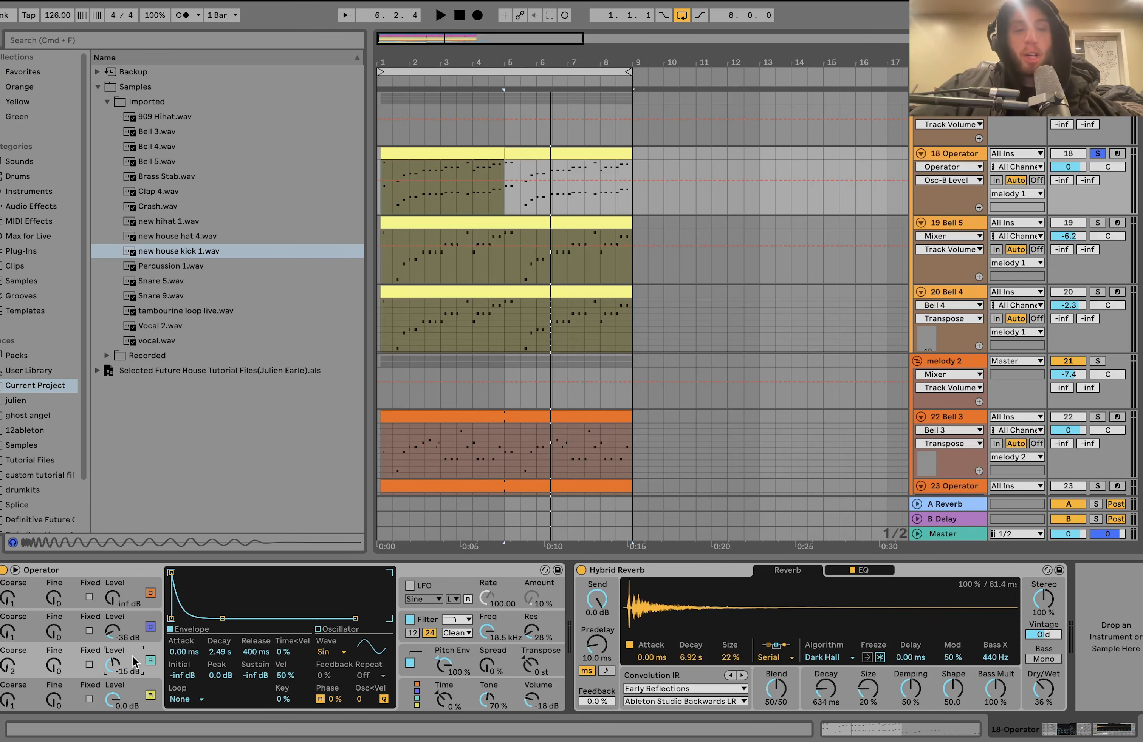
click(133, 641)
scroll(706, 204, up, 5)
scroll(696, 206, down, 5)
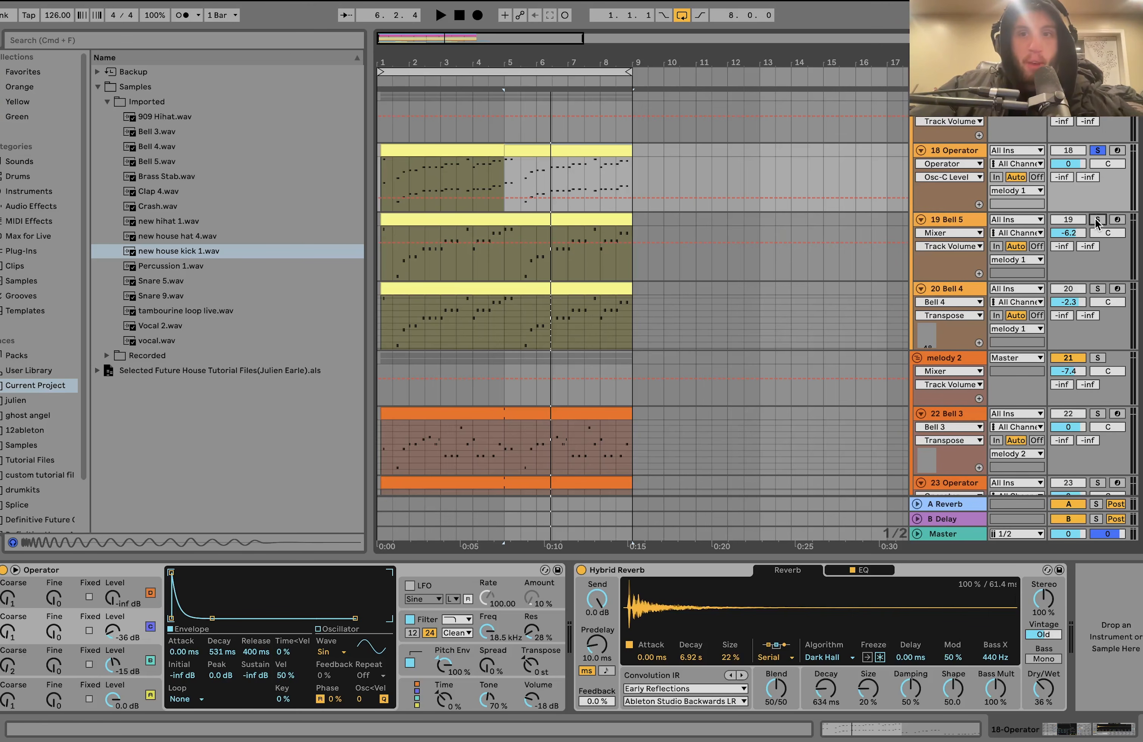
- Play the Bell 5 and Bell 4 tracks soloed together, and isolate Bell 5 while viewing its sampler settings
click(971, 219)
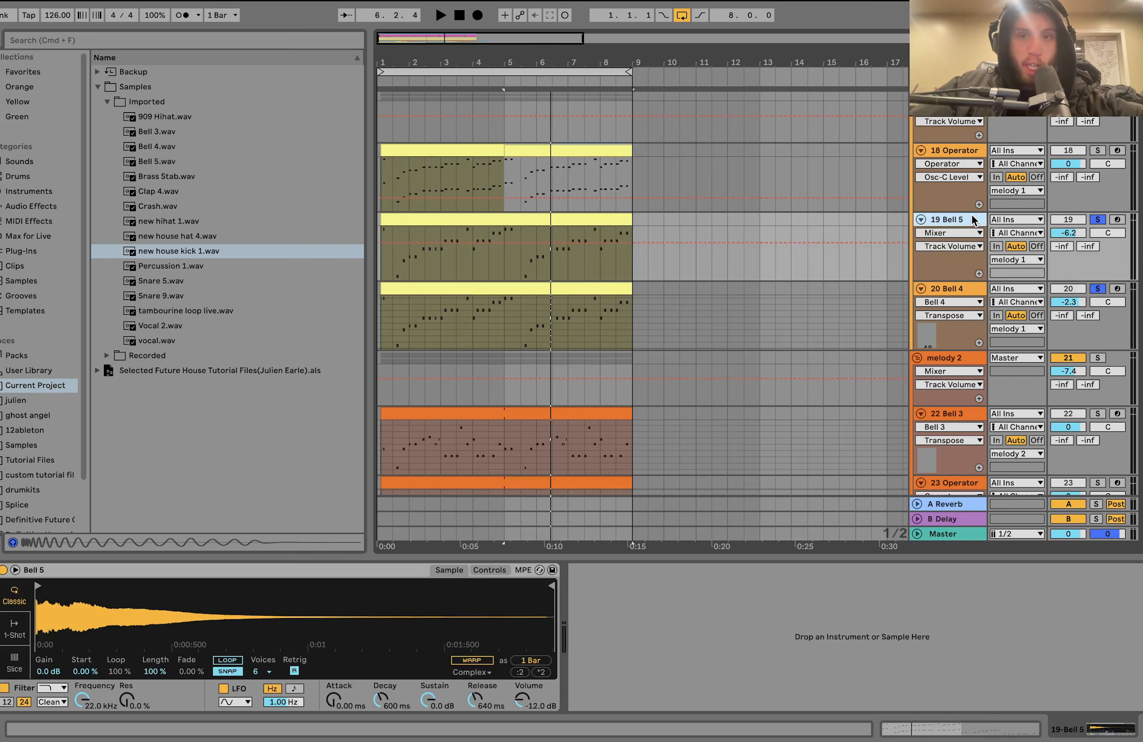
key(space)
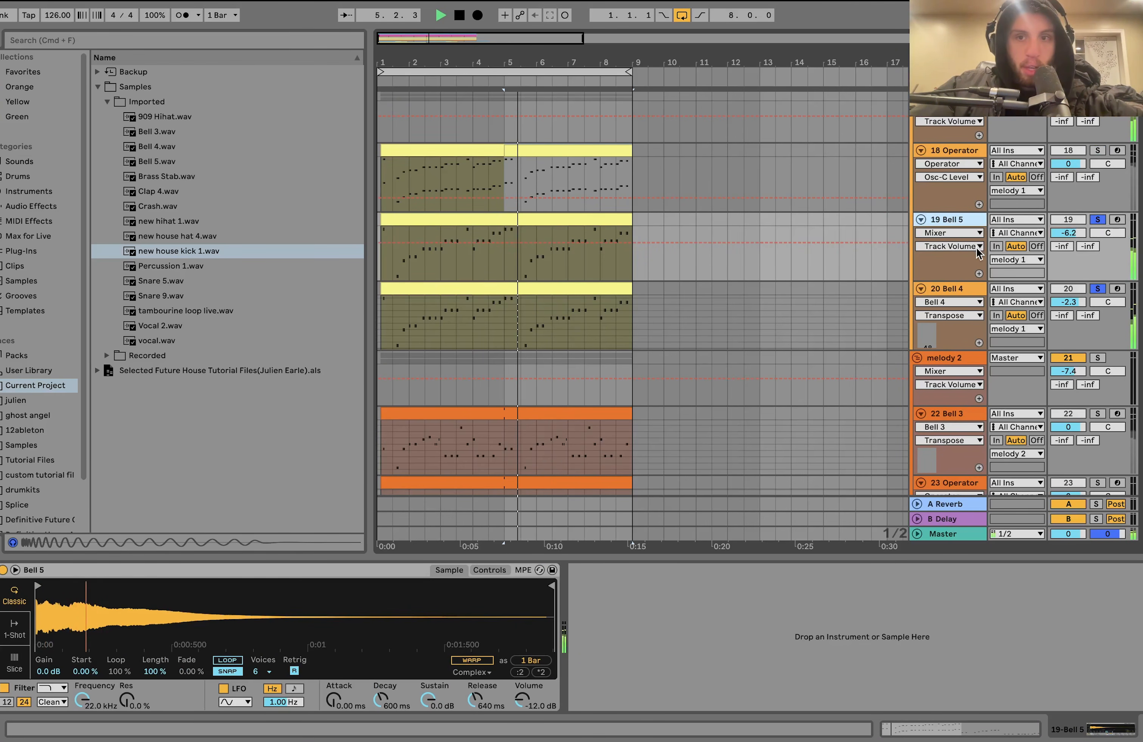
click(1099, 289)
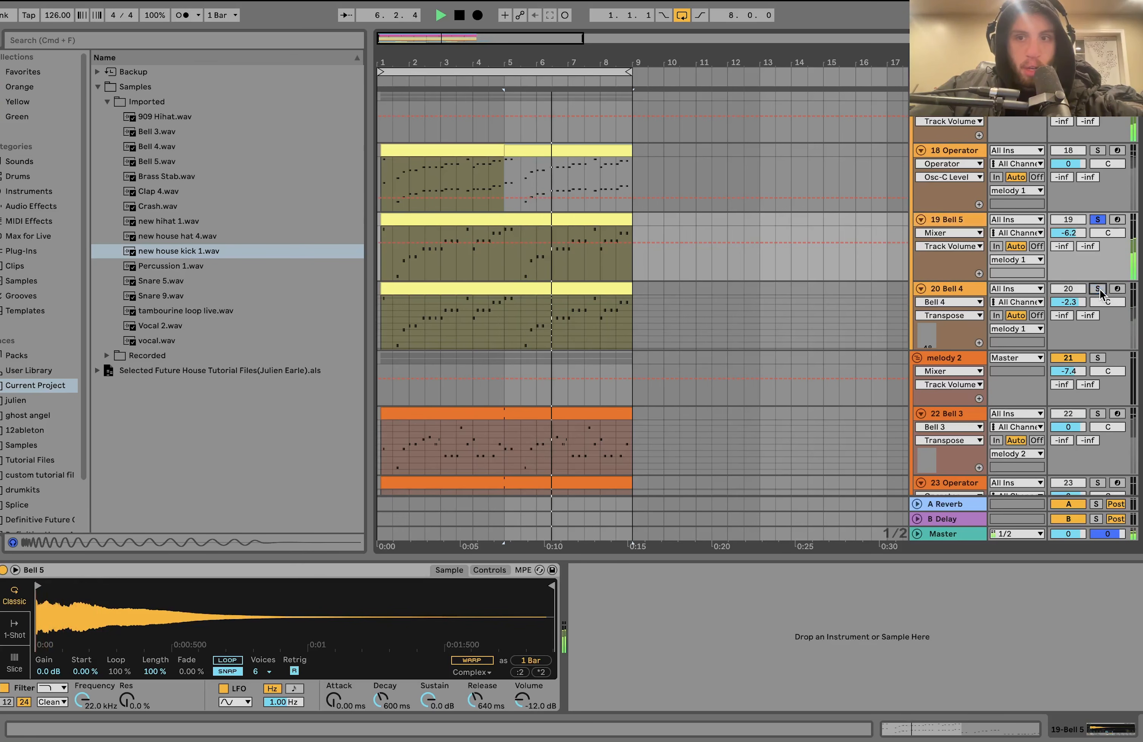
click(947, 217)
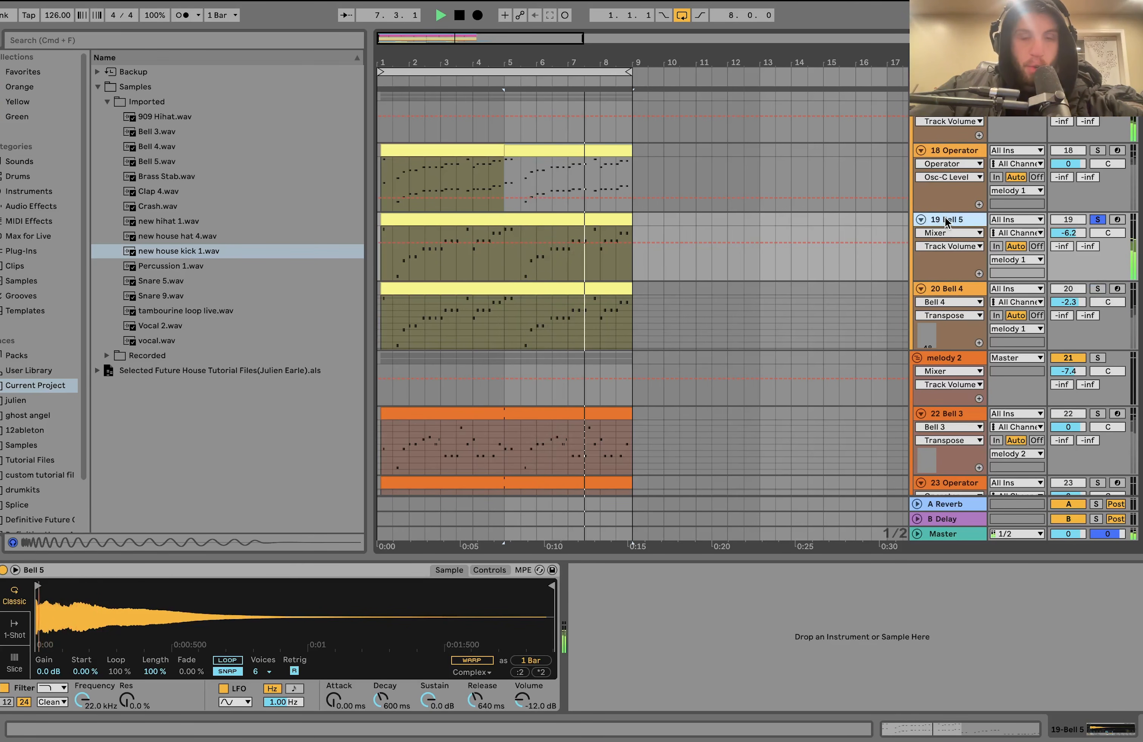
- Solo the Bell 4 track on its own, stop playback and show its sampler and Hybrid Reverb
click(1098, 289)
key(space)
click(1015, 292)
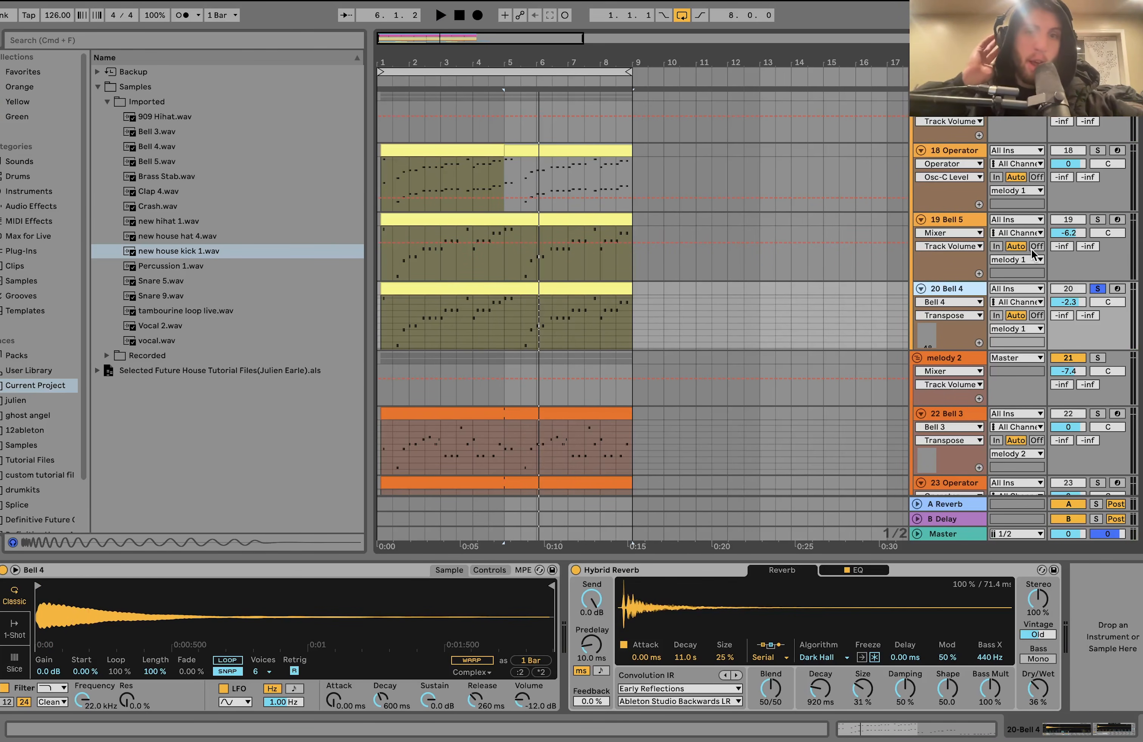
- Solo the whole melody 1 group and play its three layers together from bar 5
scroll(1068, 164, up, 3)
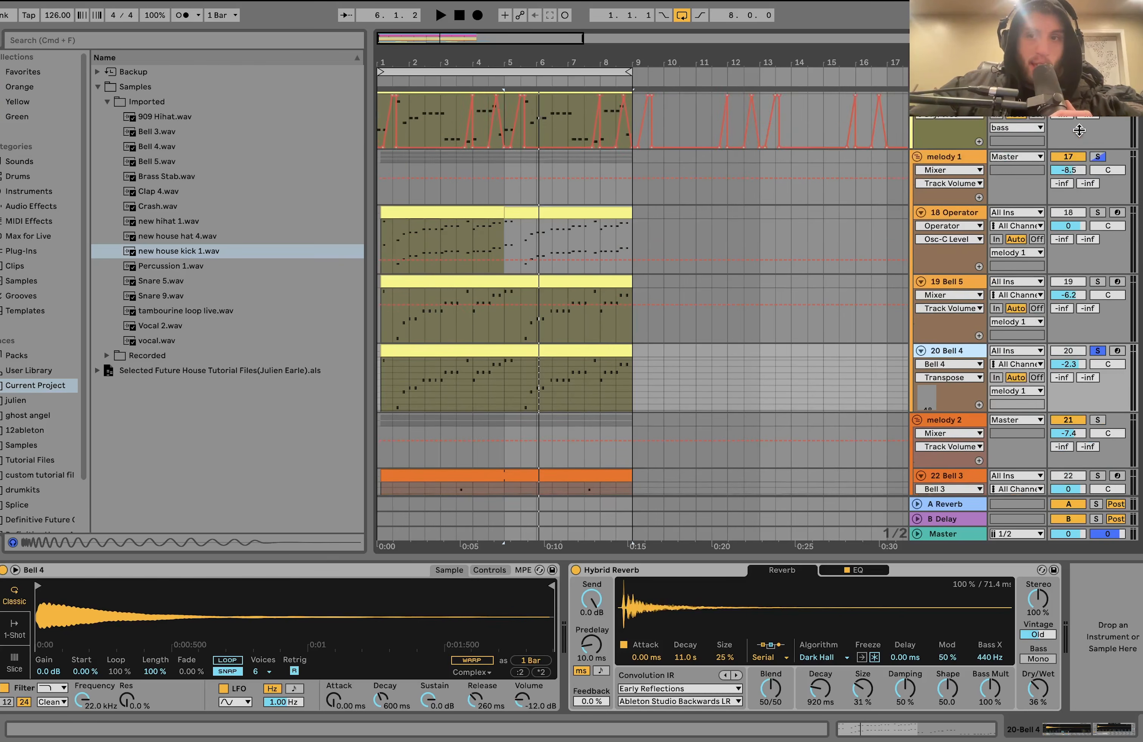
click(1097, 159)
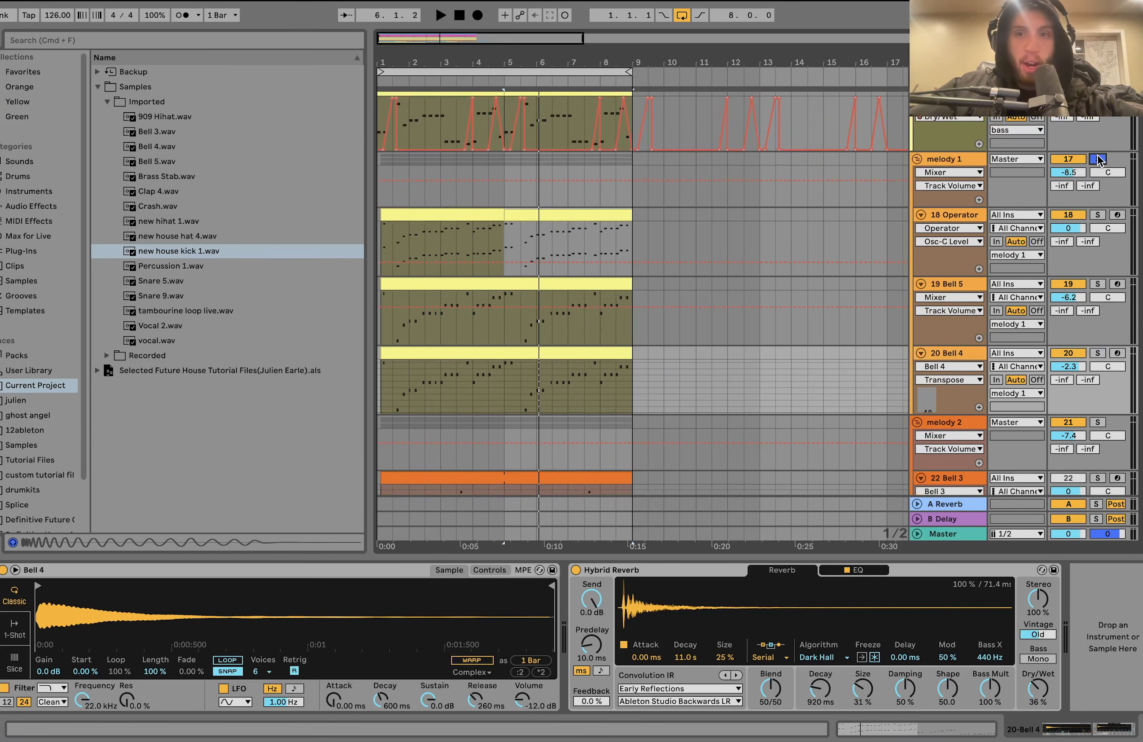
key(space)
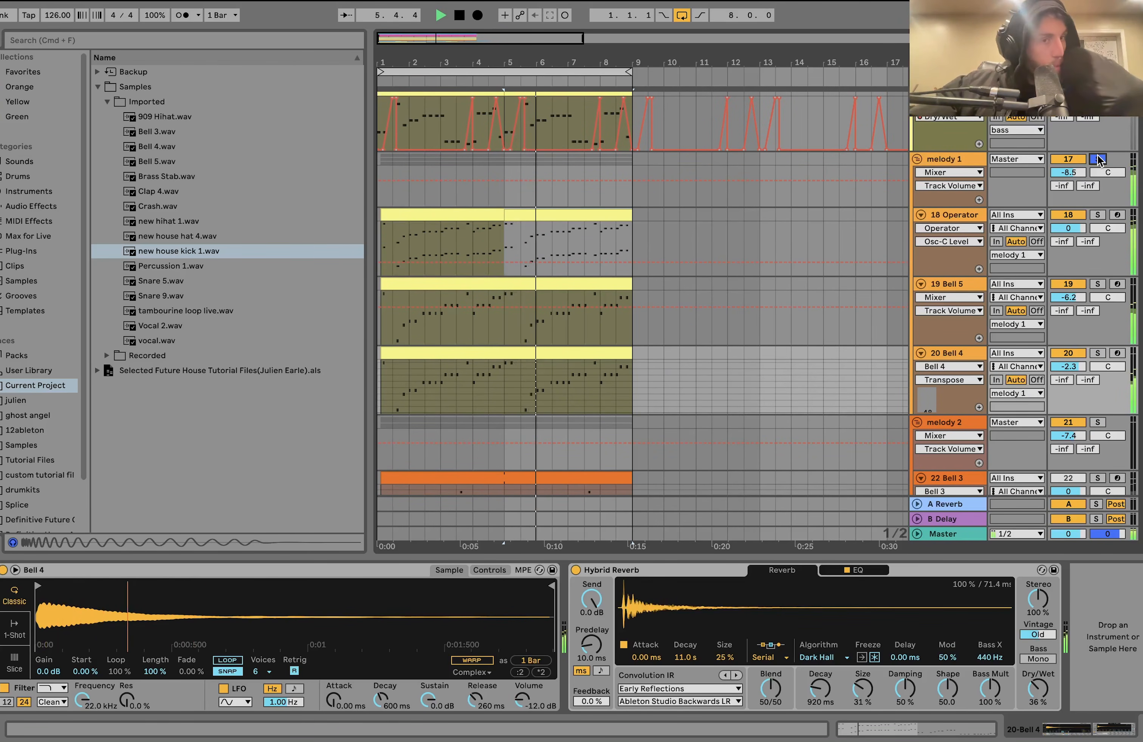
- Show the melody 1 group's effects and compare its sound with Drum Buss switched off and back on
click(956, 159)
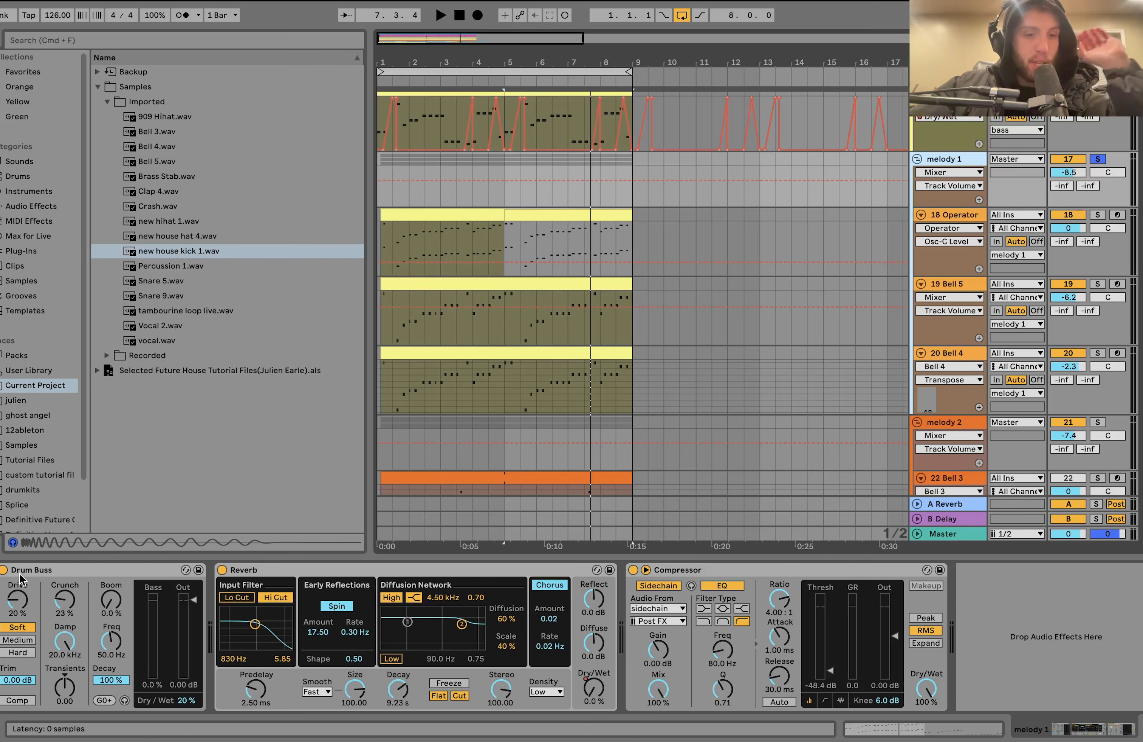
click(4, 574)
key(space)
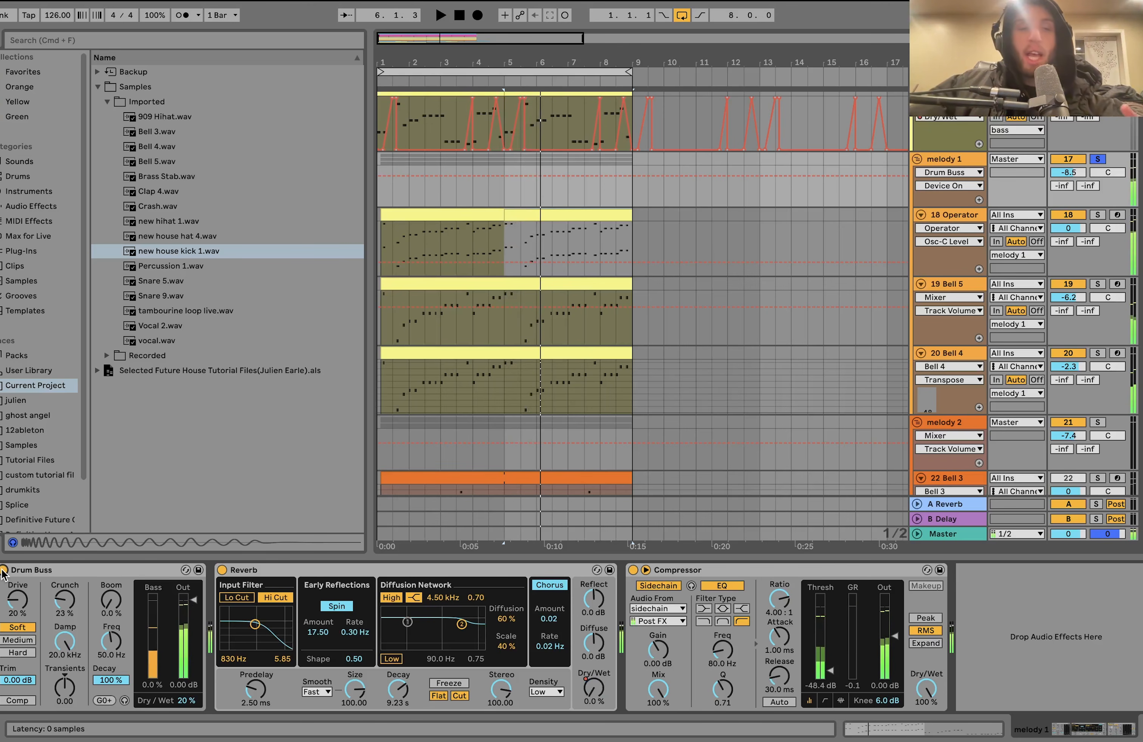
key(space)
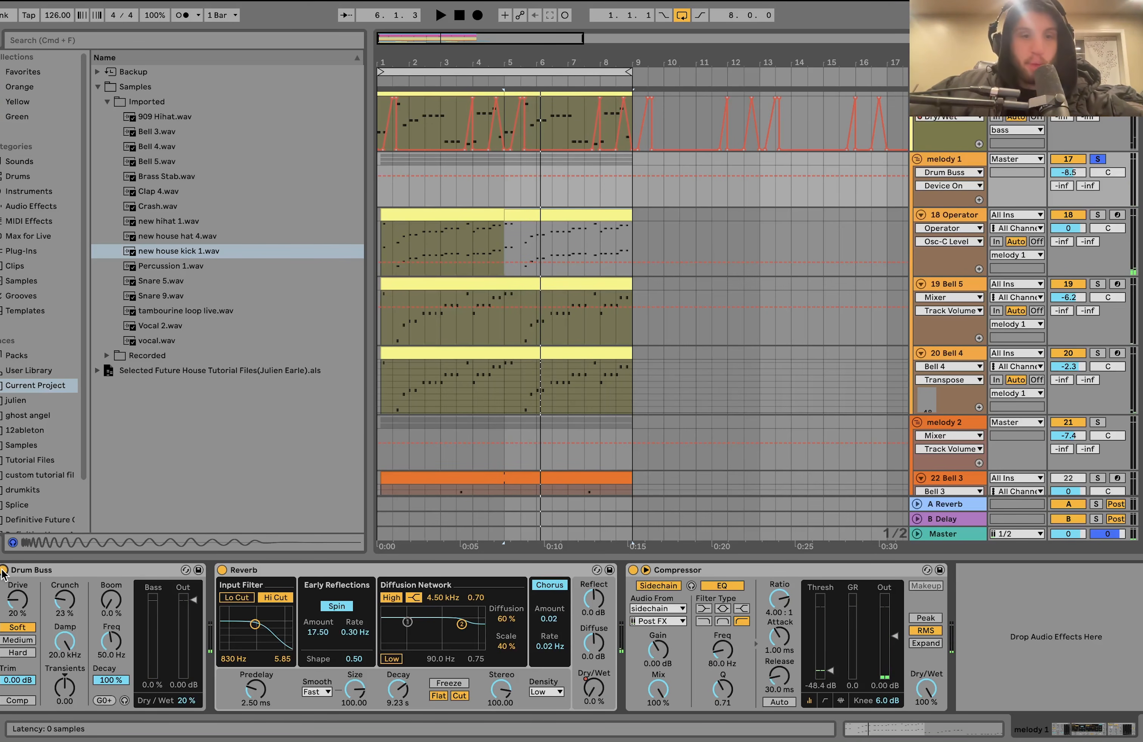
- Show the melody 1 group's Reverb Dry/Wet automation and compare it with the automation on the 16 Operator track
click(594, 691)
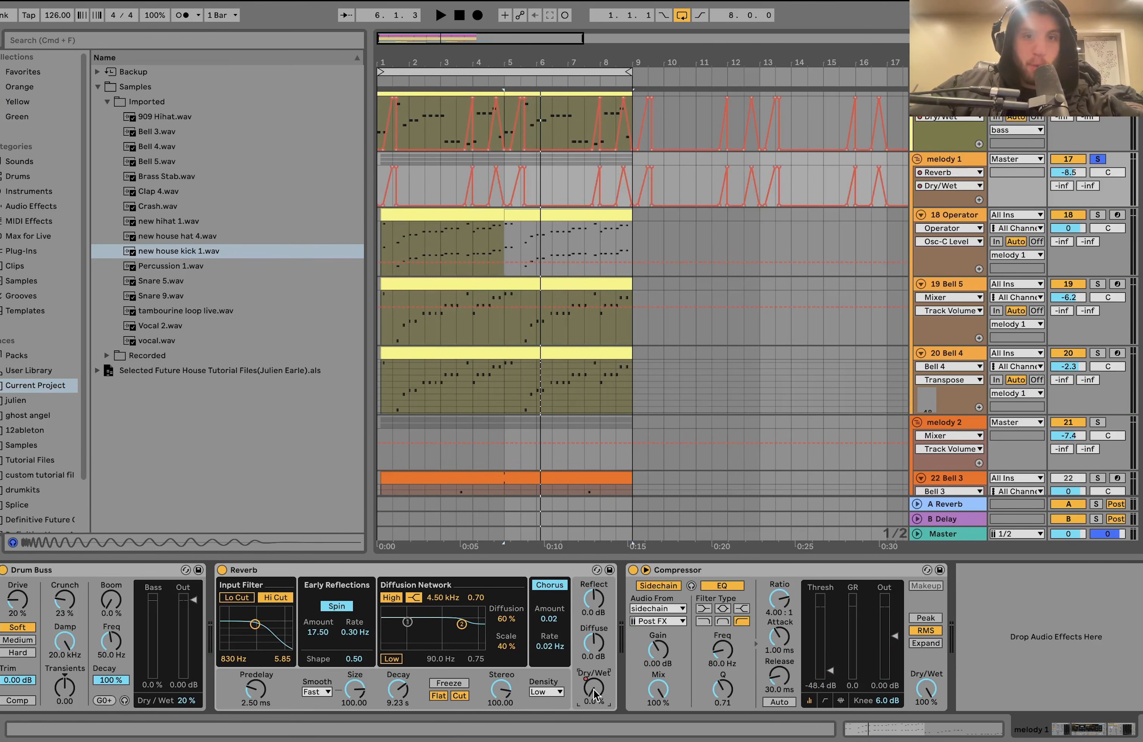
scroll(586, 155, up, 5)
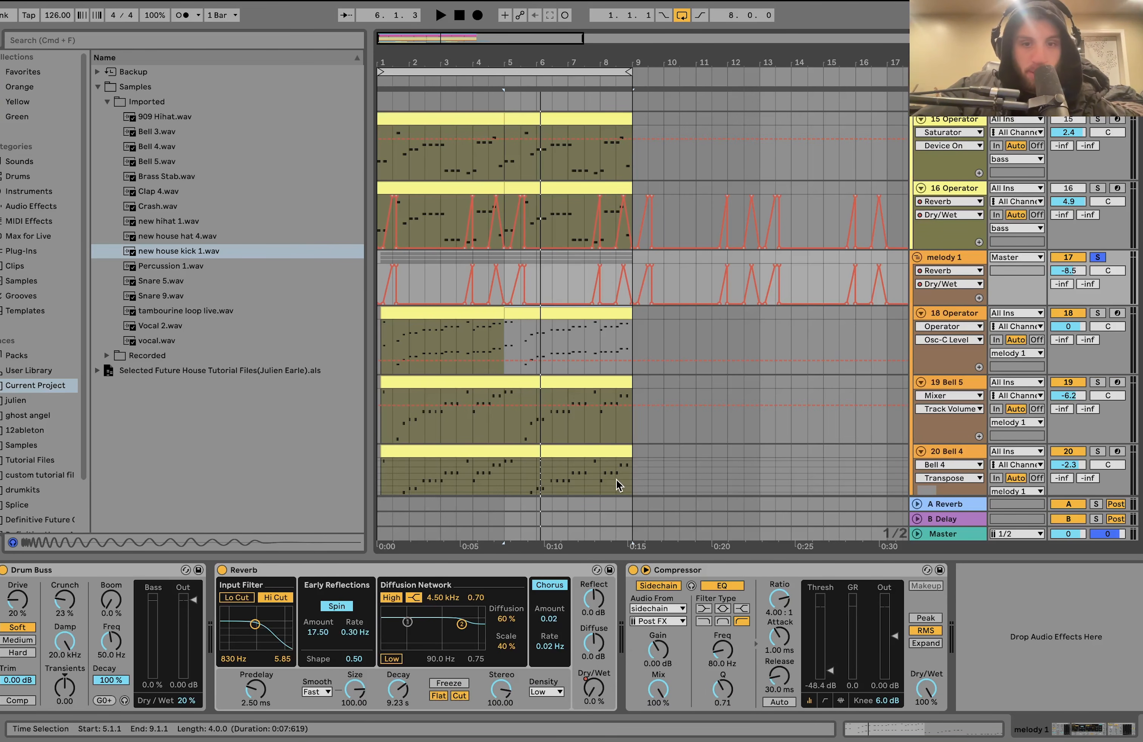
scroll(882, 337, down, 10)
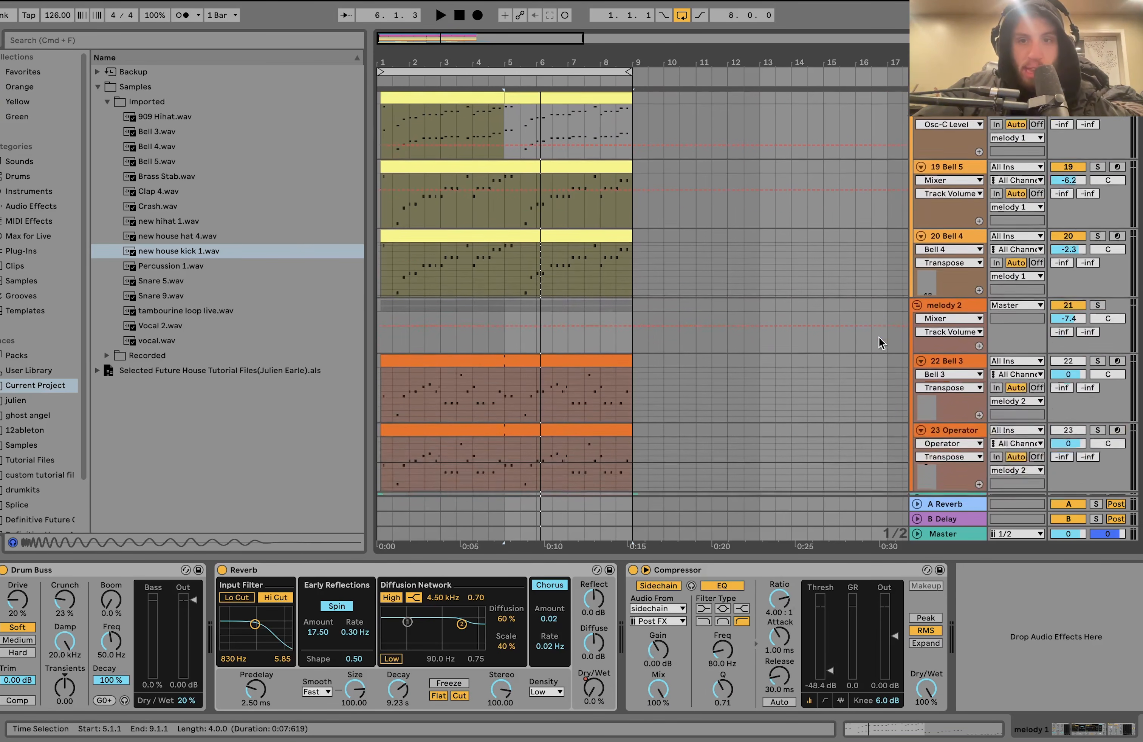
- Solo and play the melody 2 group, and solo its 22 Bell 3 layer and play that from bar 5
key(space)
click(1098, 251)
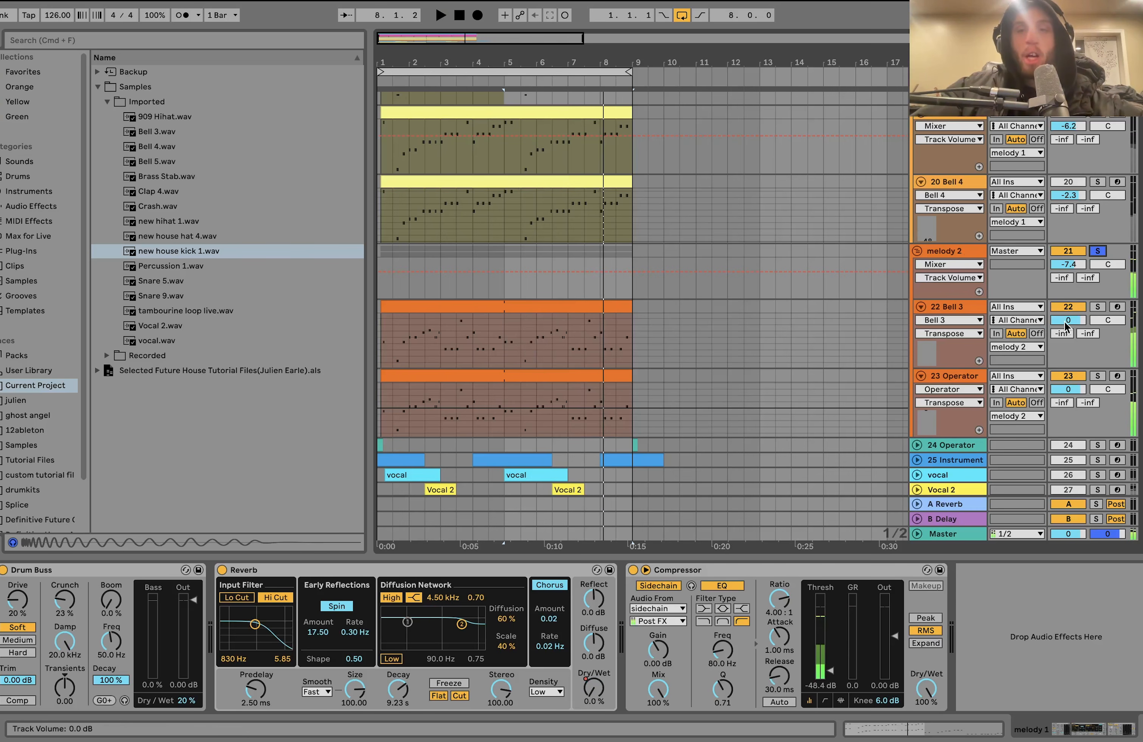
click(1099, 309)
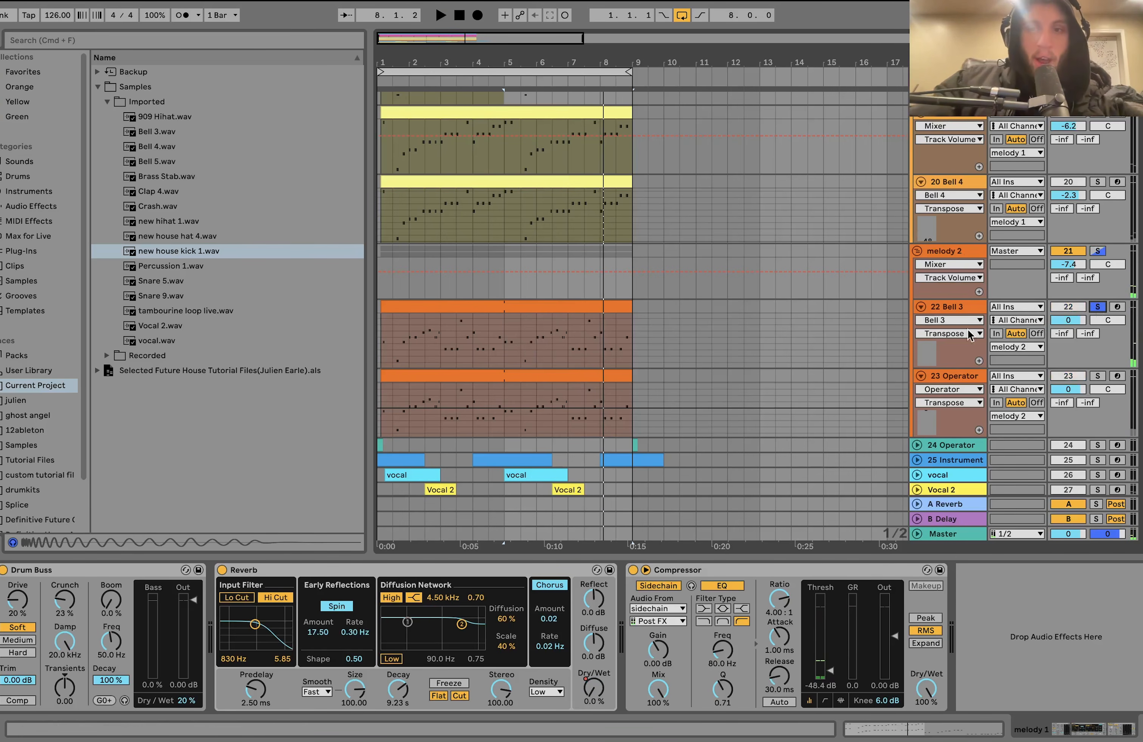
click(504, 337)
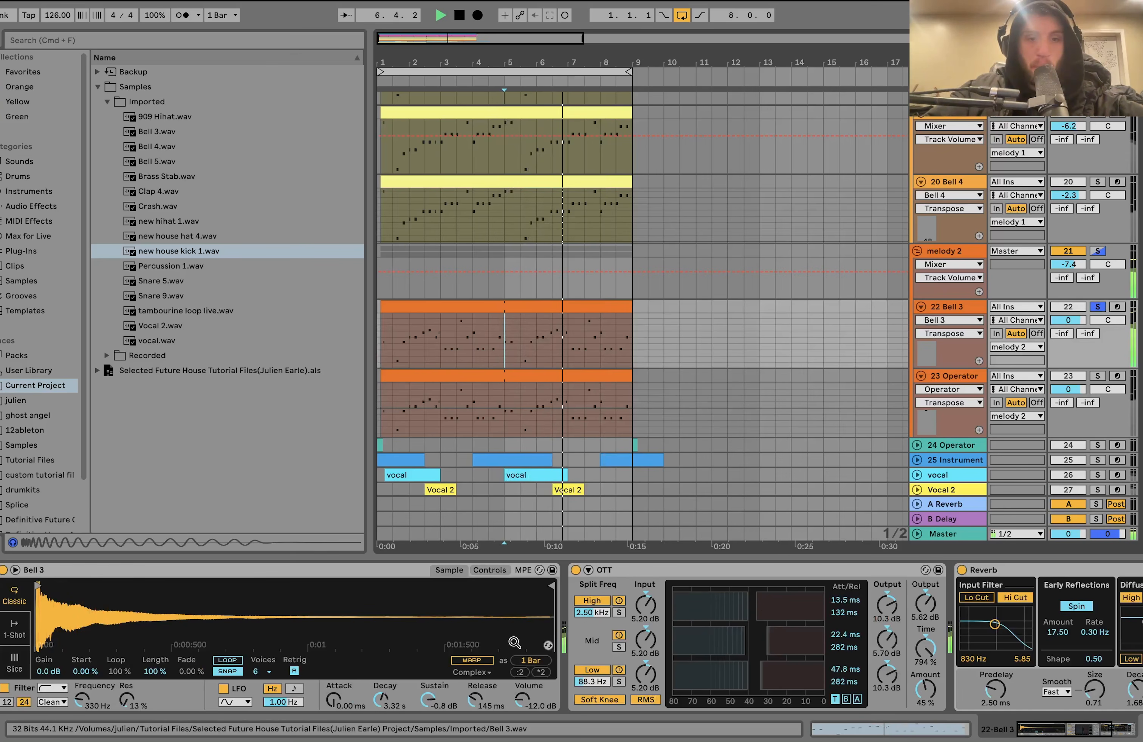
key(space)
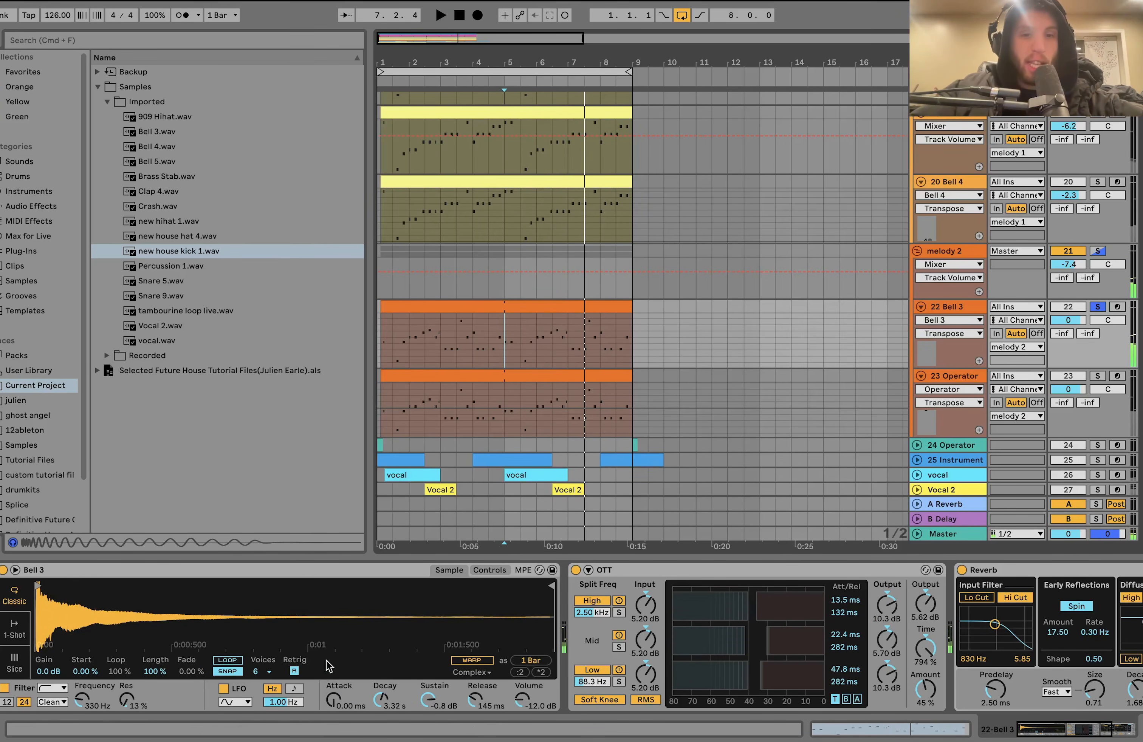
- Show the 22 Bell 3 track's OTT and Reverb and compare its sound with OTT switched off and back on
scroll(315, 660, right, 5)
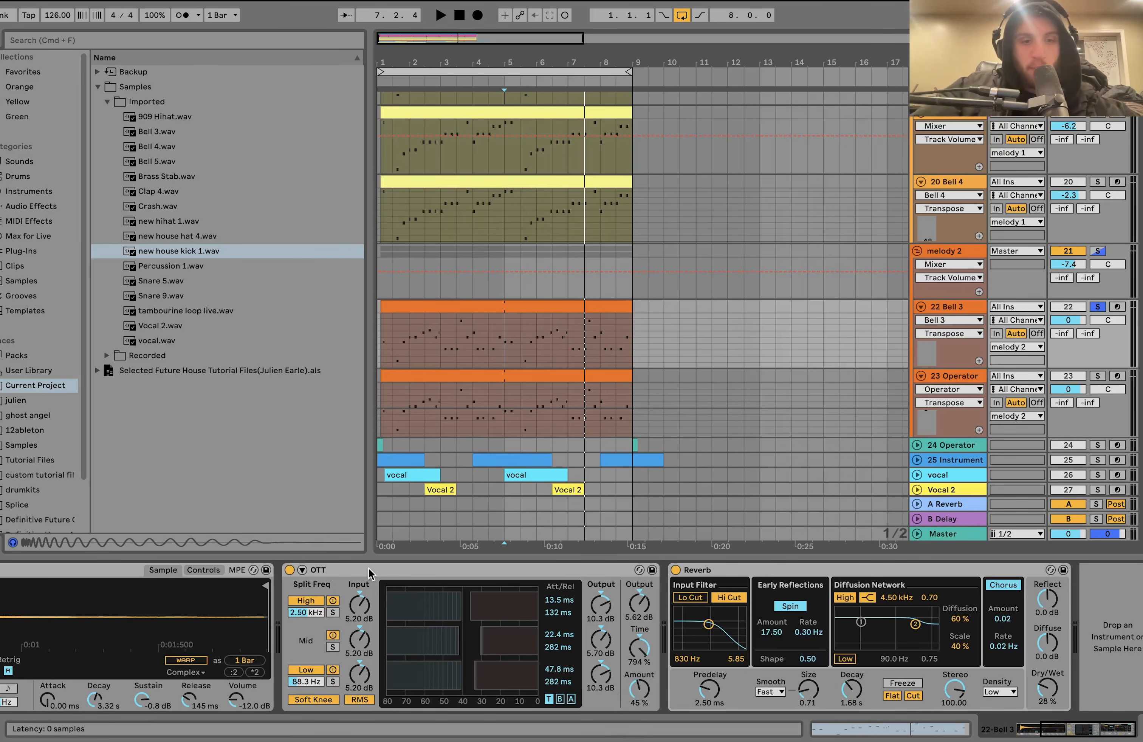
click(290, 571)
key(space)
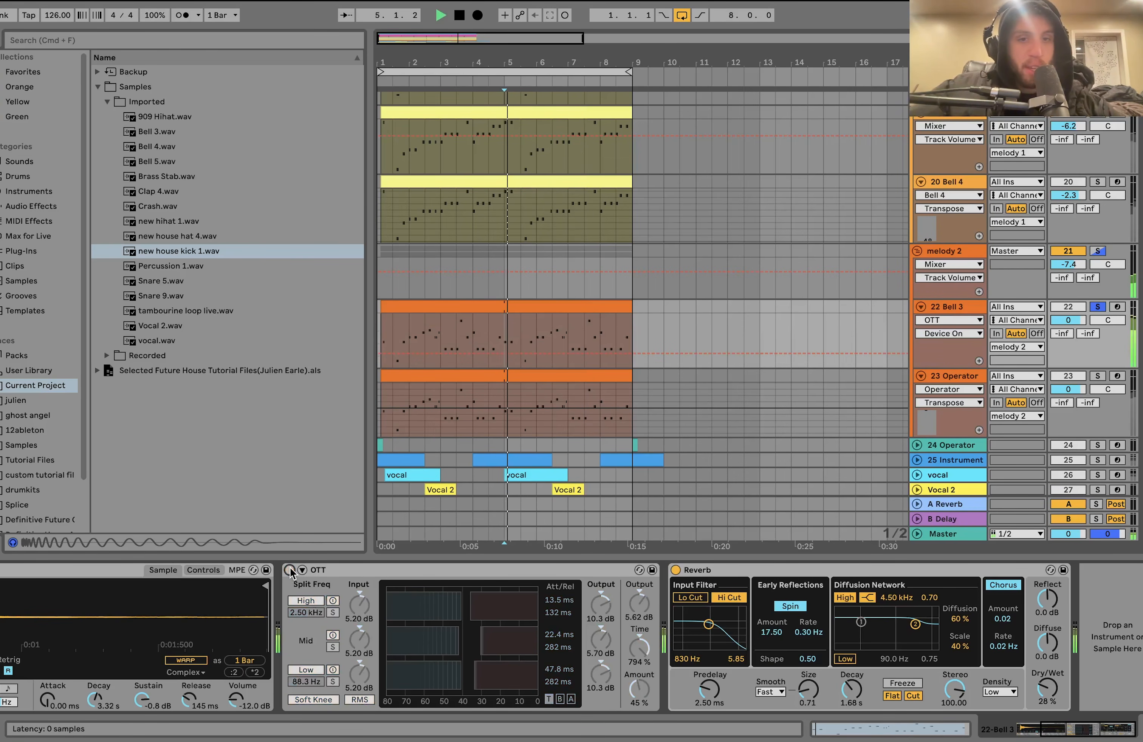
key(space)
click(290, 570)
key(space)
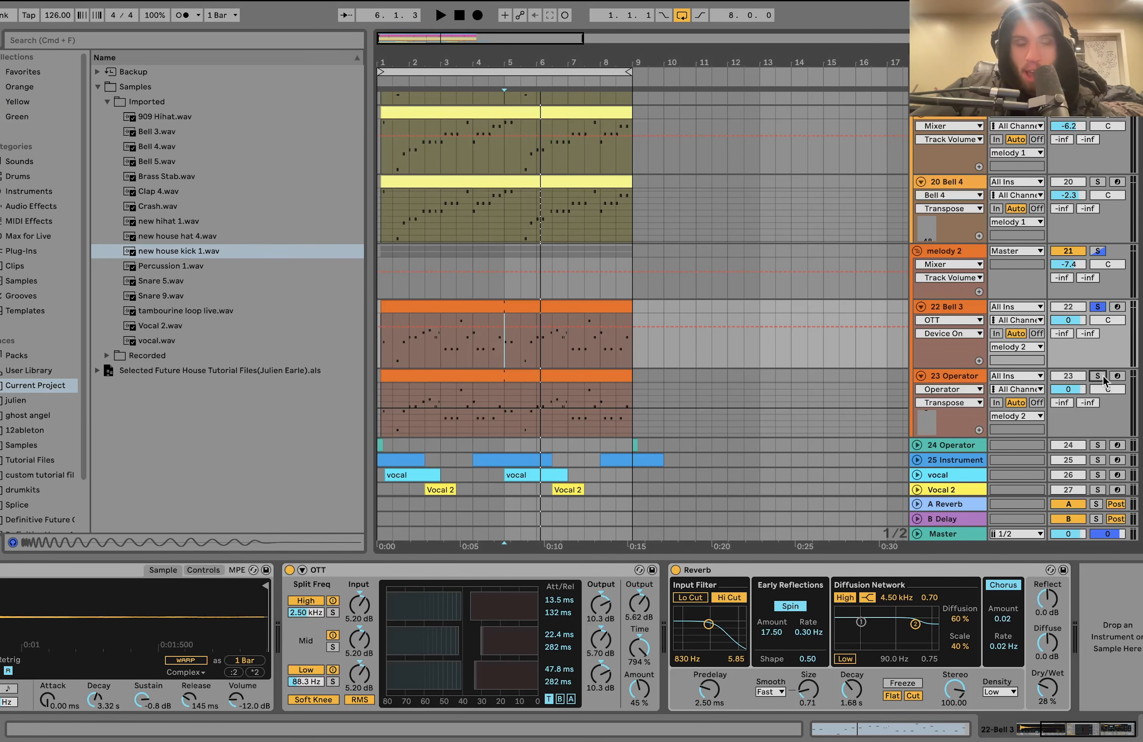
- Solo and play the 23 Operator track and show its Operator oscillator B and filter settings
click(949, 376)
key(space)
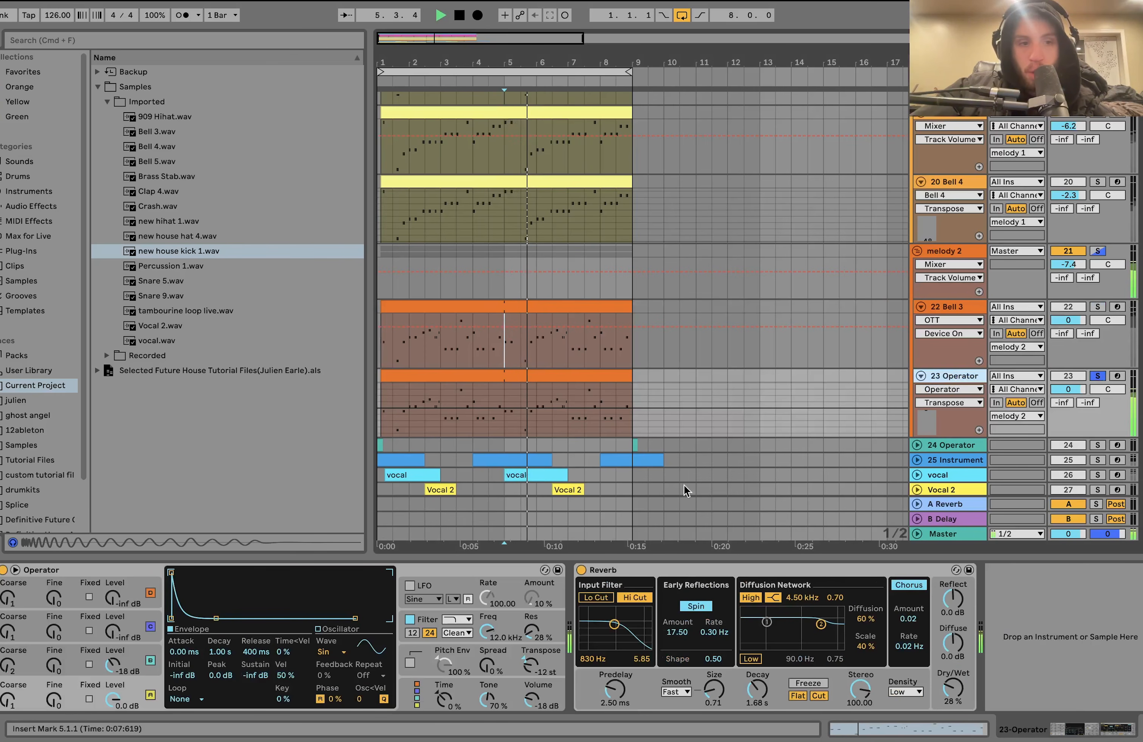
click(129, 670)
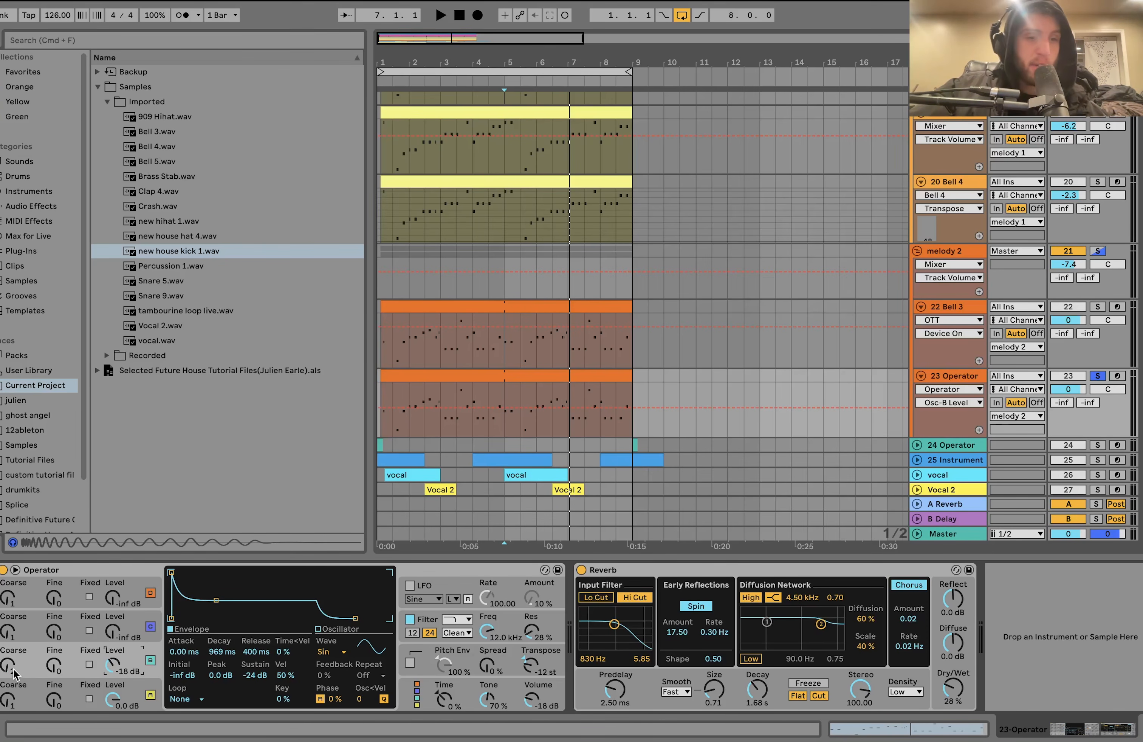
click(510, 620)
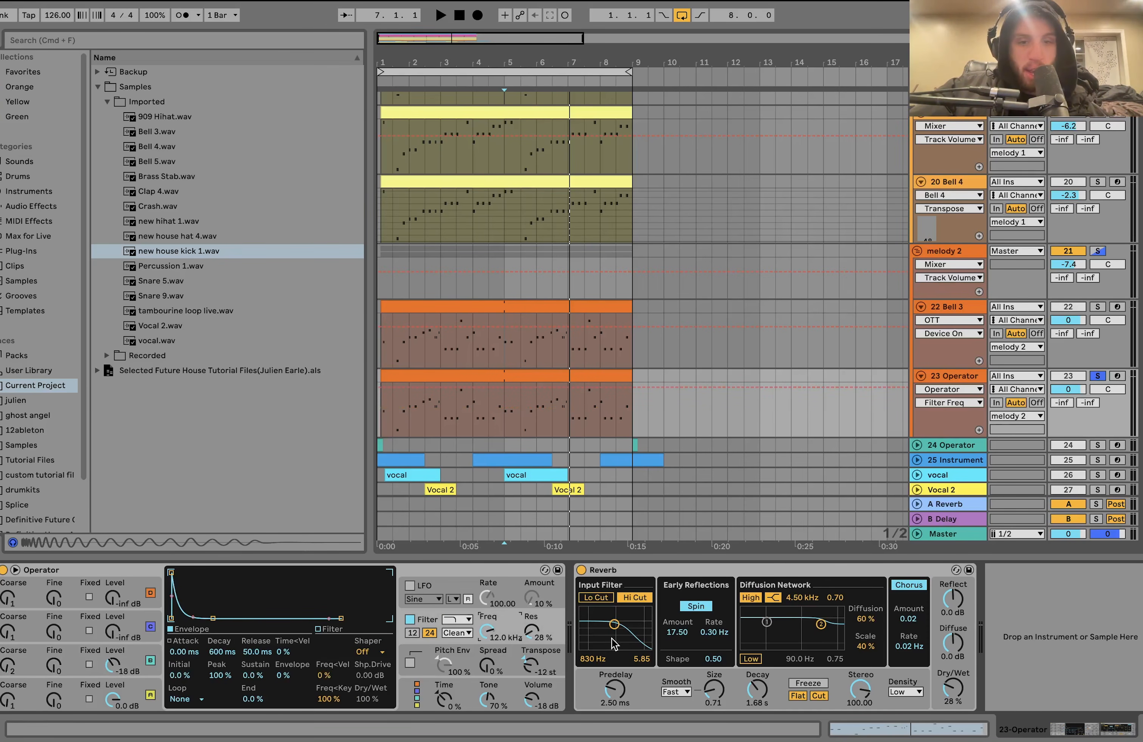
- Open the 22 Bell 3 MIDI clip and examine its melody notes
double_click(539, 307)
click(464, 389)
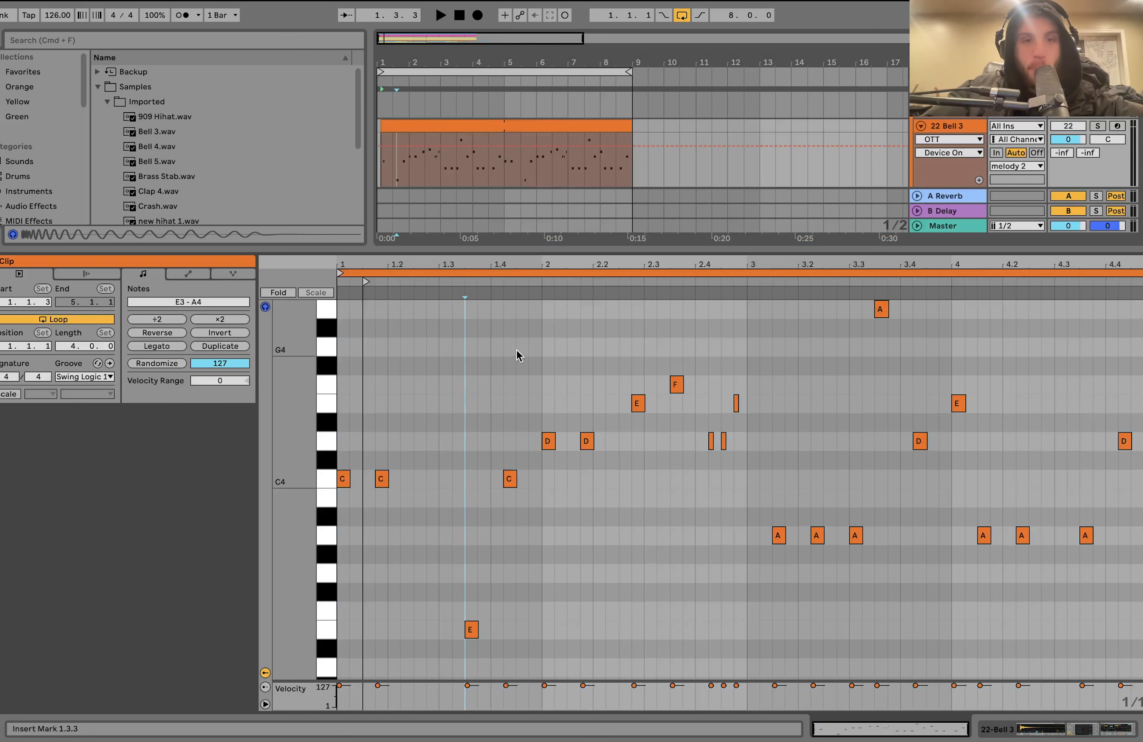
scroll(1018, 166, up, 4)
scroll(952, 166, down, 3)
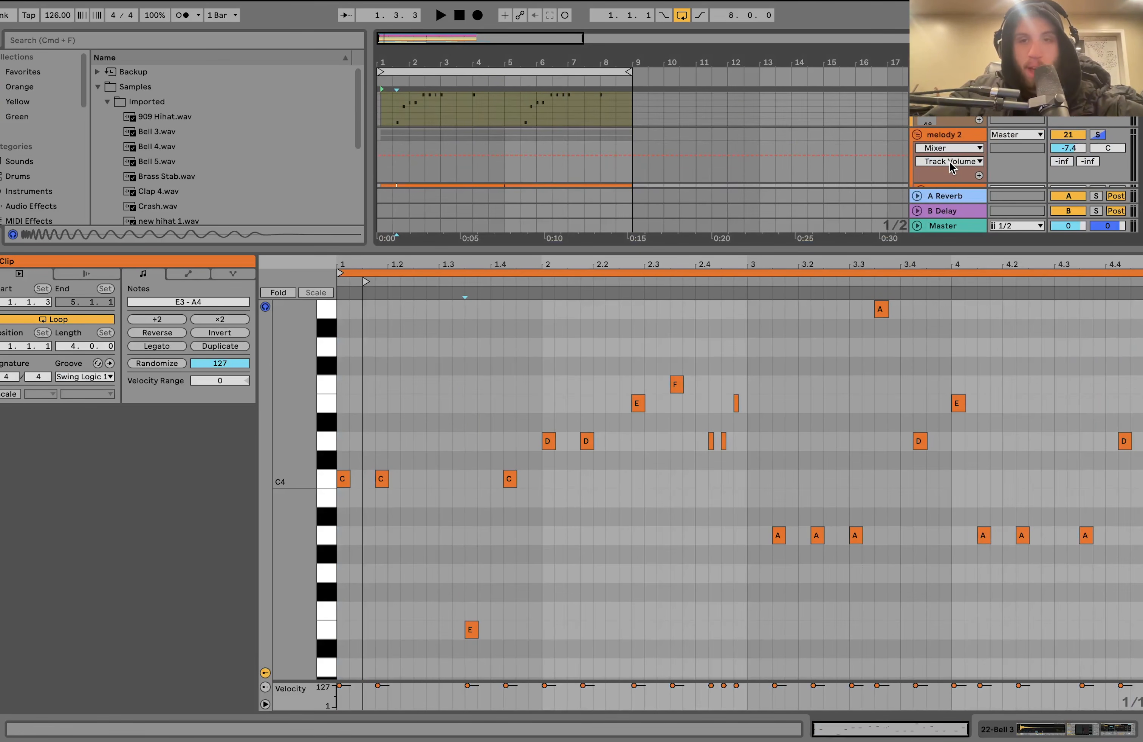
- Show the melody 2 group's effects, and solo the melody 1 group and play it from bar 5
click(950, 139)
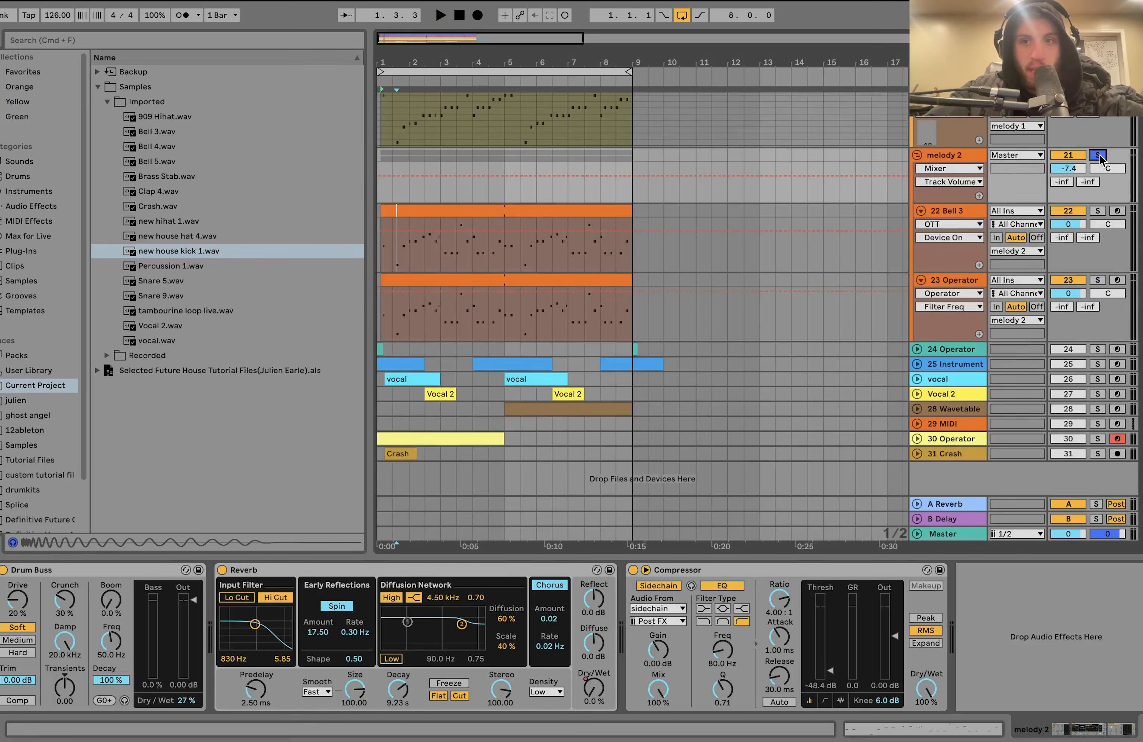
scroll(1100, 168, up, 3)
click(1100, 156)
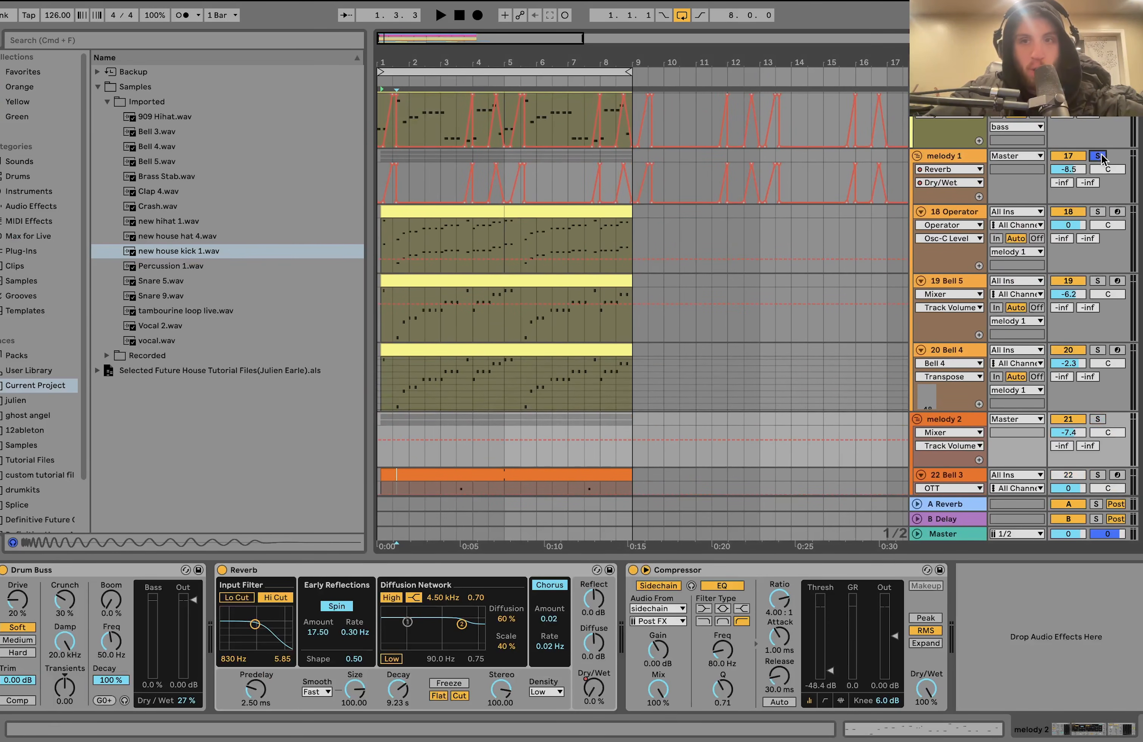
click(590, 221)
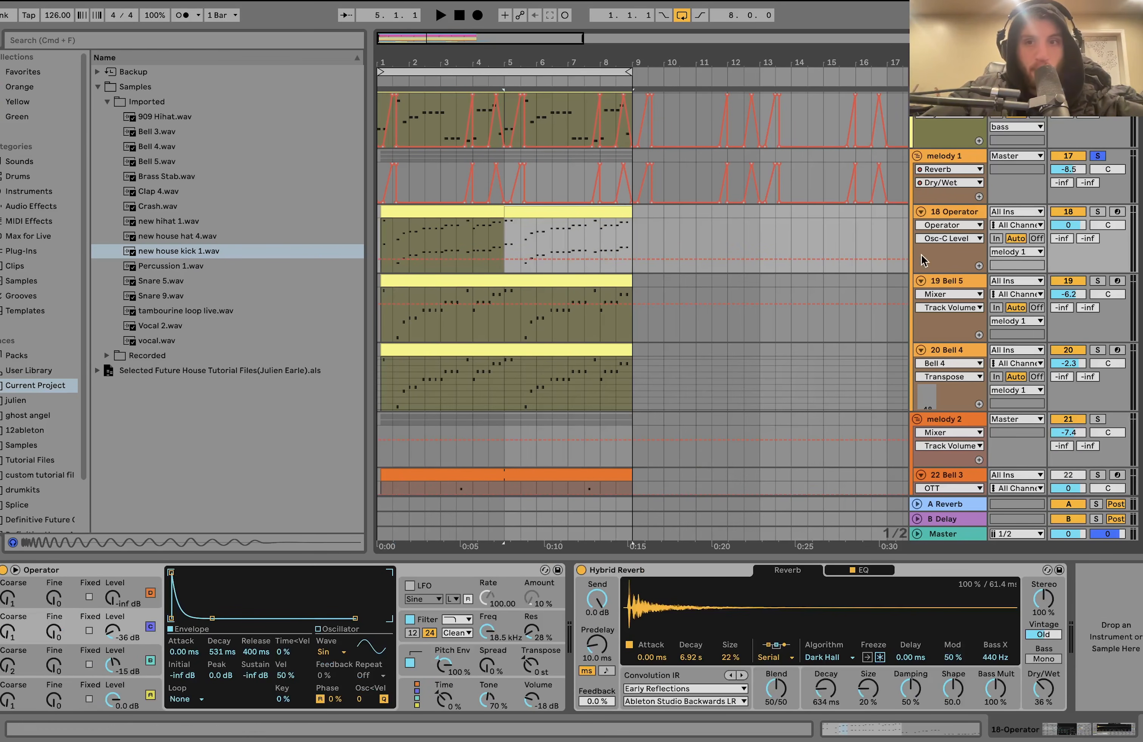
key(space)
scroll(824, 294, down, 10)
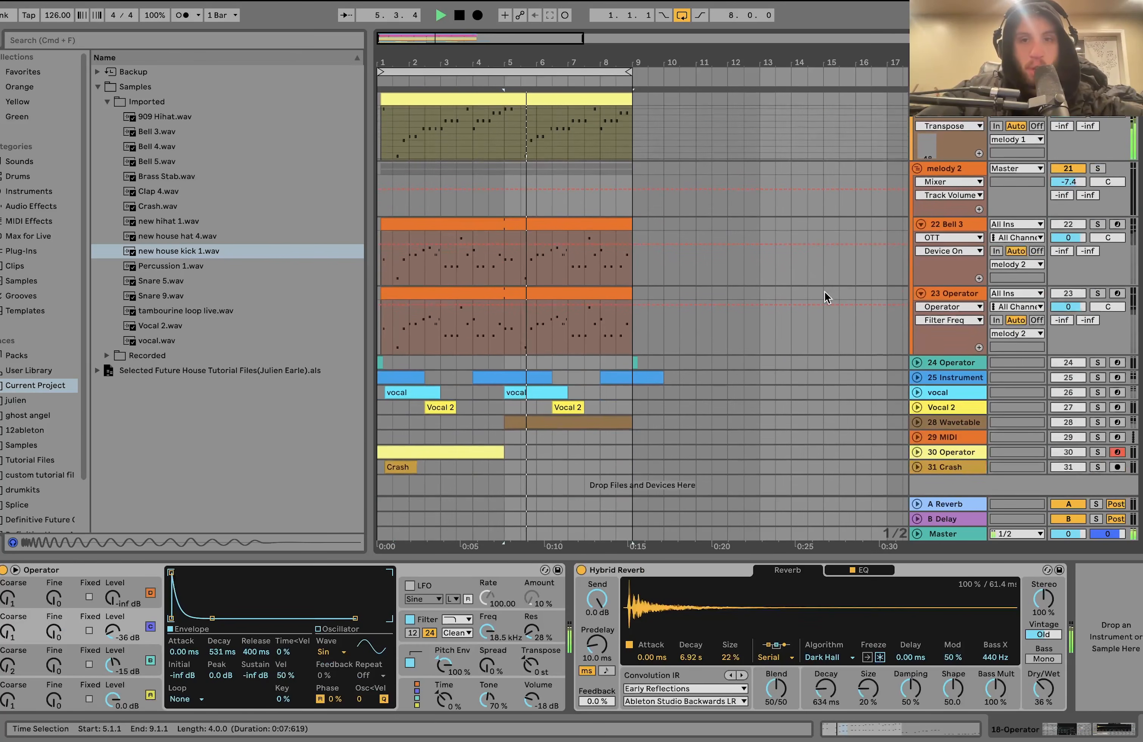
- Add the melody 2 group to the solo and split the 22 Bell 3 clip at bar 5
click(1098, 168)
click(503, 272)
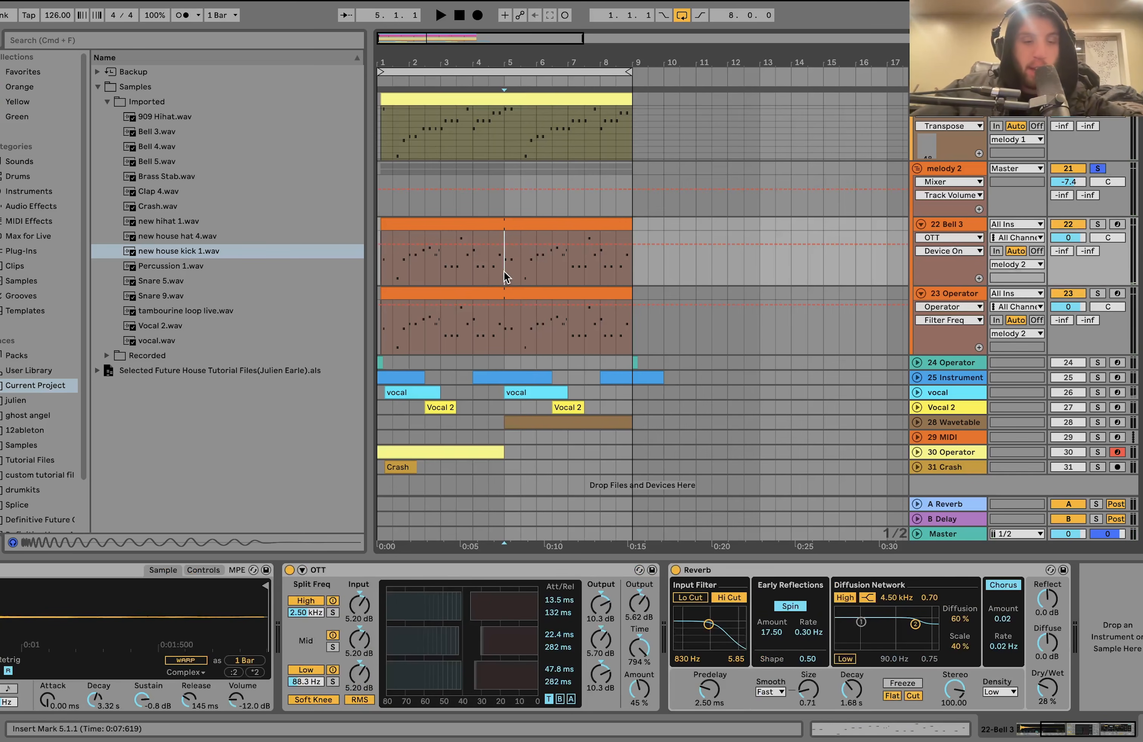
key(super+e)
- Open the second 22 Bell 3 clip's notes, play both melody groups together from bar 5 and return to the track's devices
double_click(540, 227)
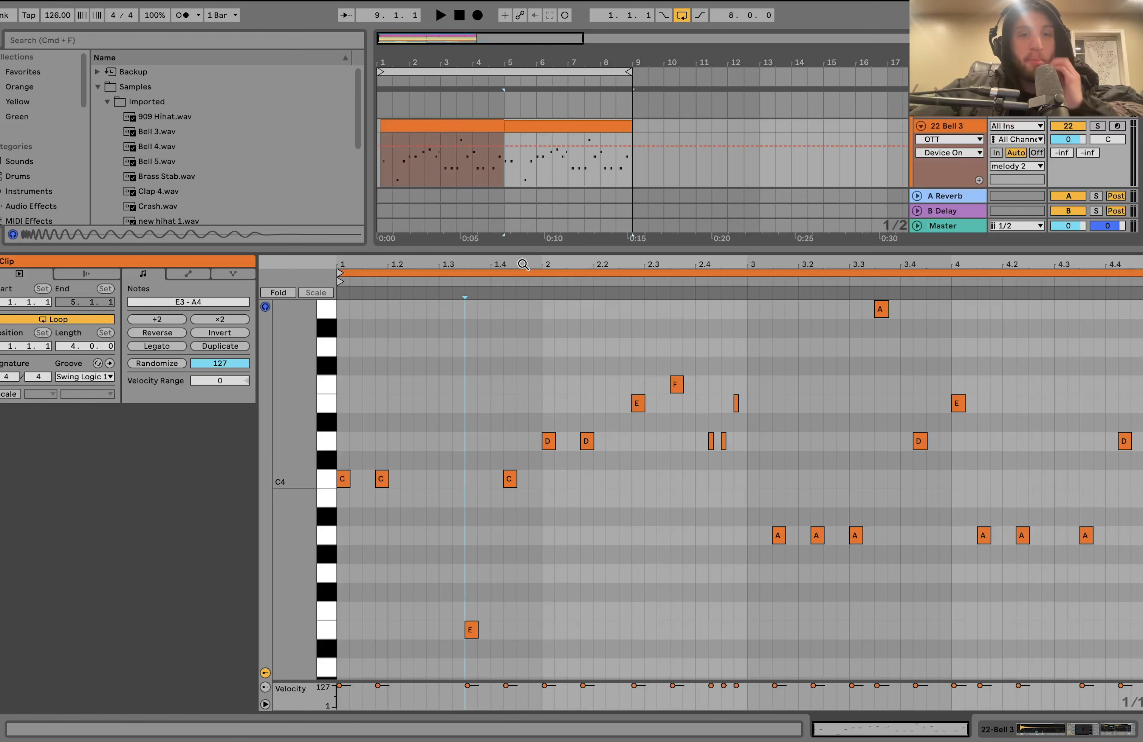
click(474, 372)
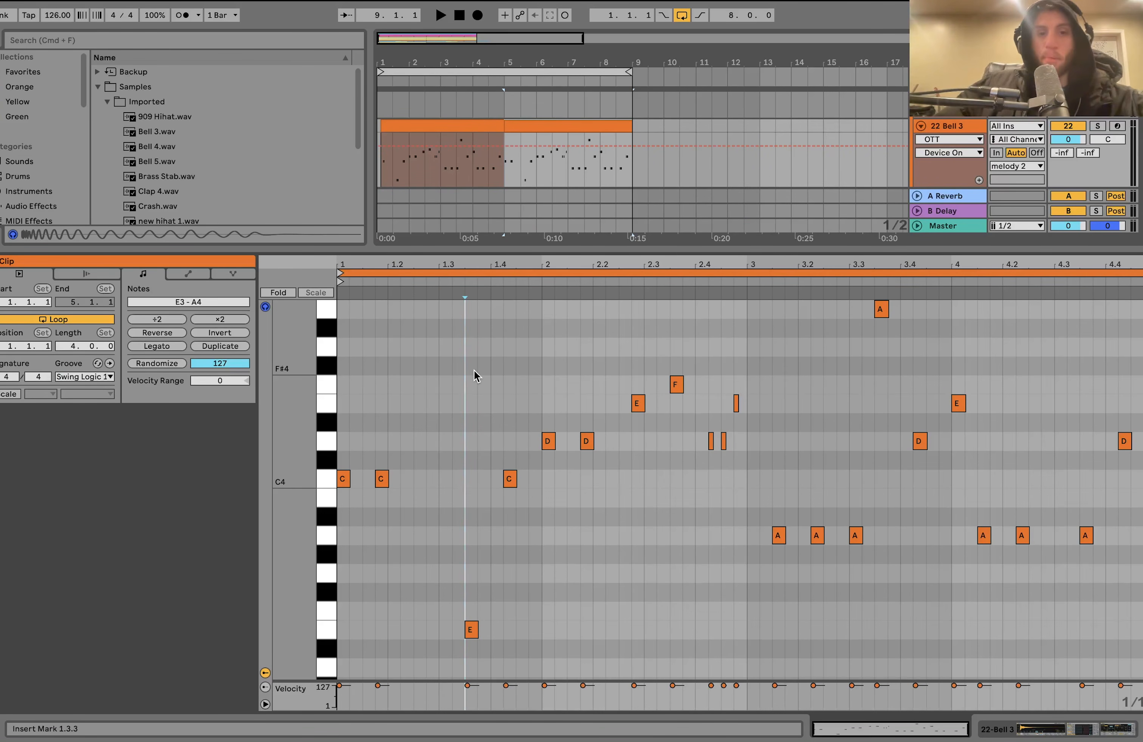
key(space)
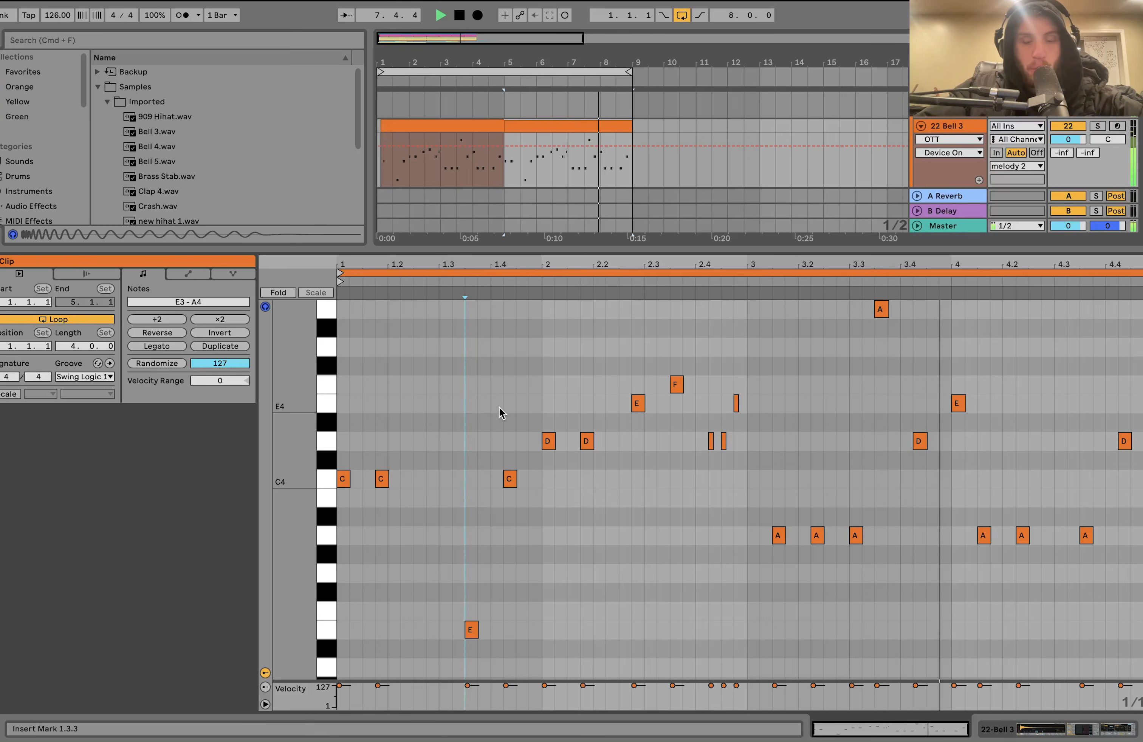
key(space)
click(952, 126)
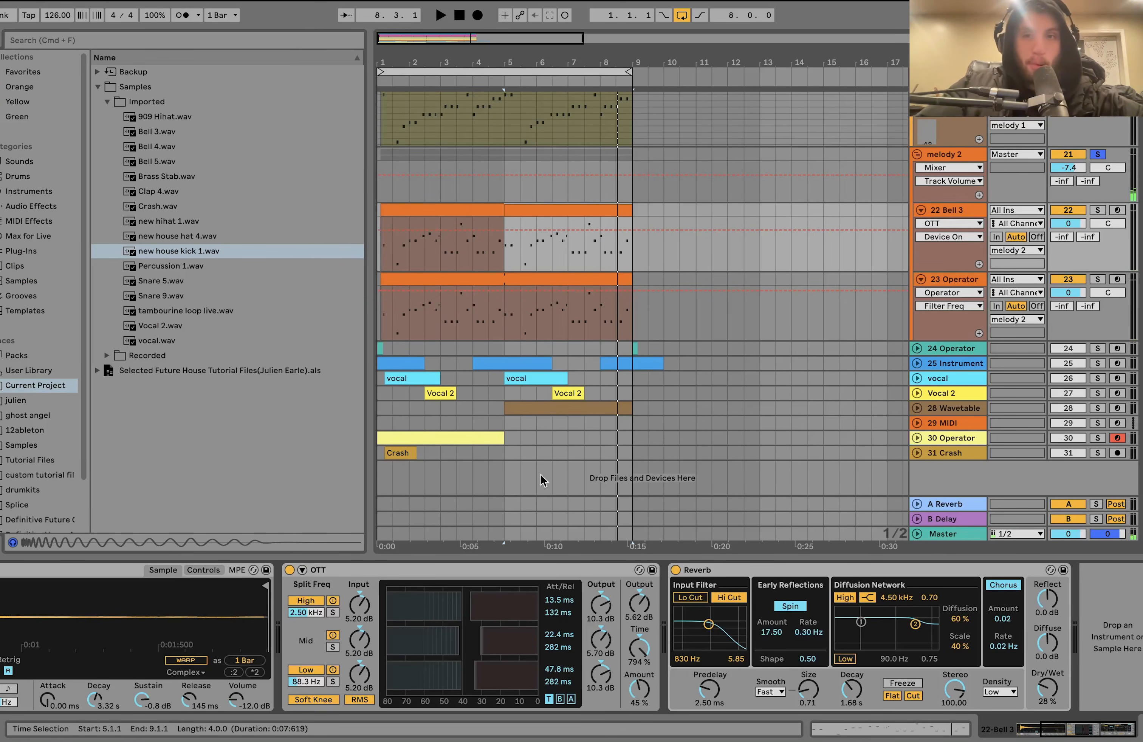
- Review the melody 1 group's layers and play the melodies from the middle of bar 6
scroll(932, 180, up, 5)
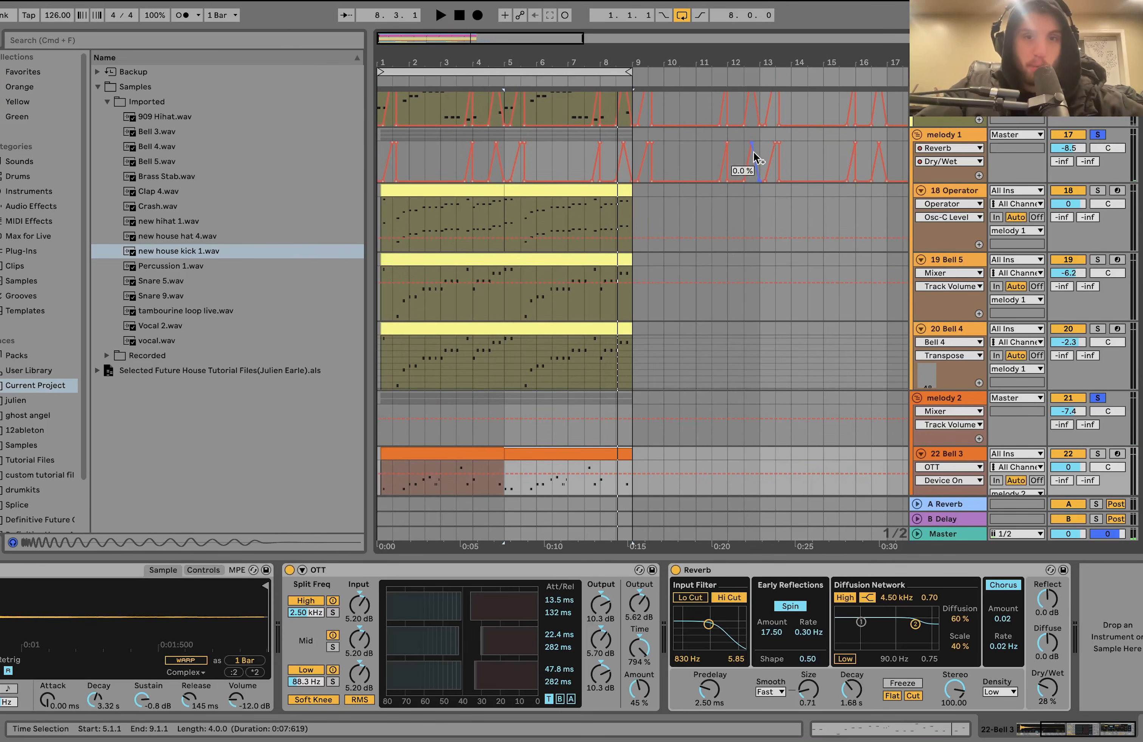
scroll(675, 241, down, 5)
scroll(655, 250, down, 1)
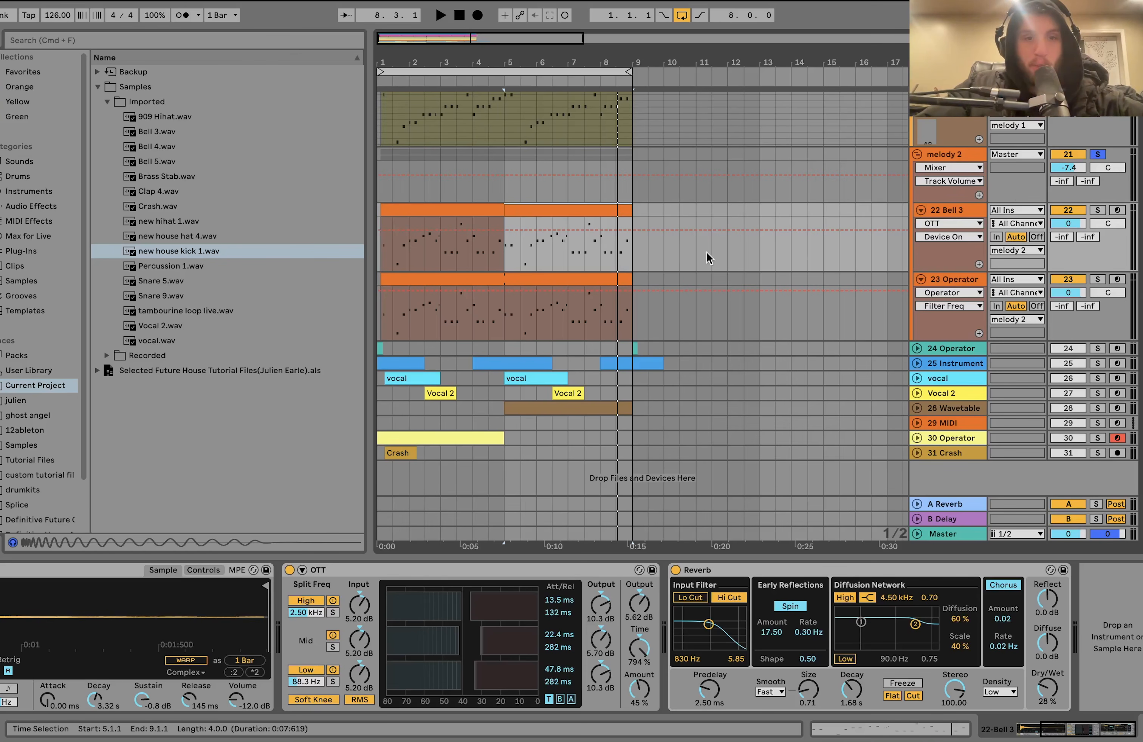
click(552, 252)
key(space)
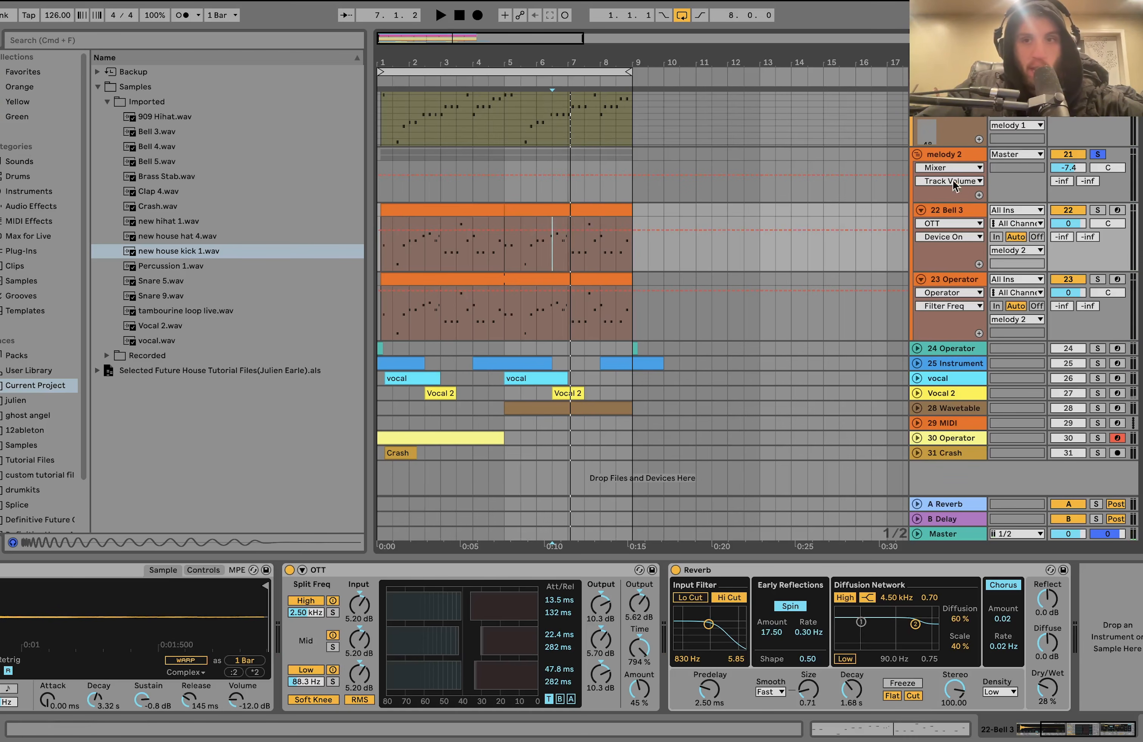
- Show the melody 2 group's Drum Buss, Reverb and Compressor and display its Reverb Dry/Wet automation
click(943, 155)
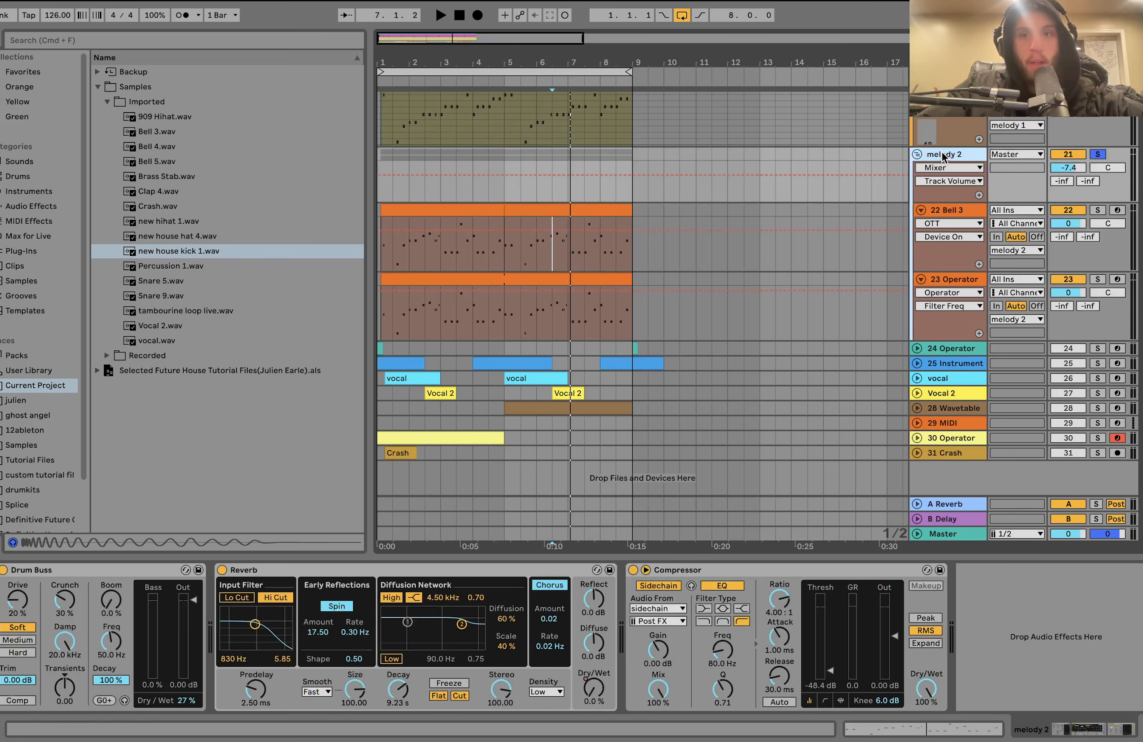
click(1097, 155)
click(1098, 155)
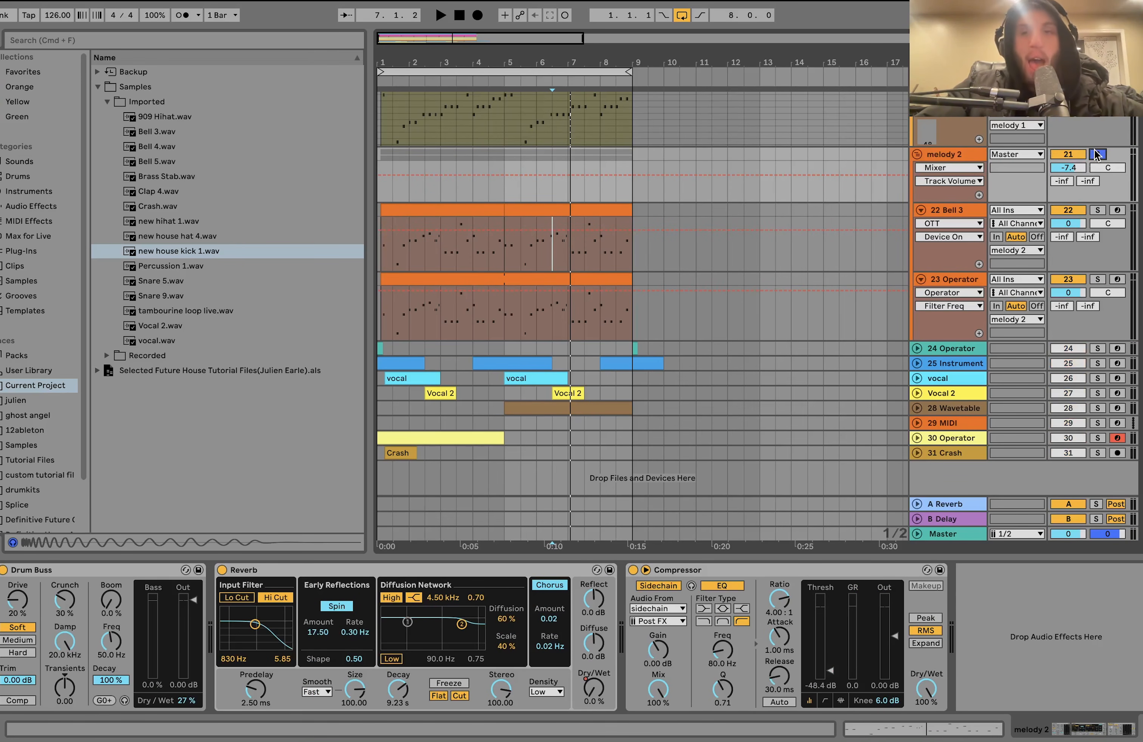
click(504, 197)
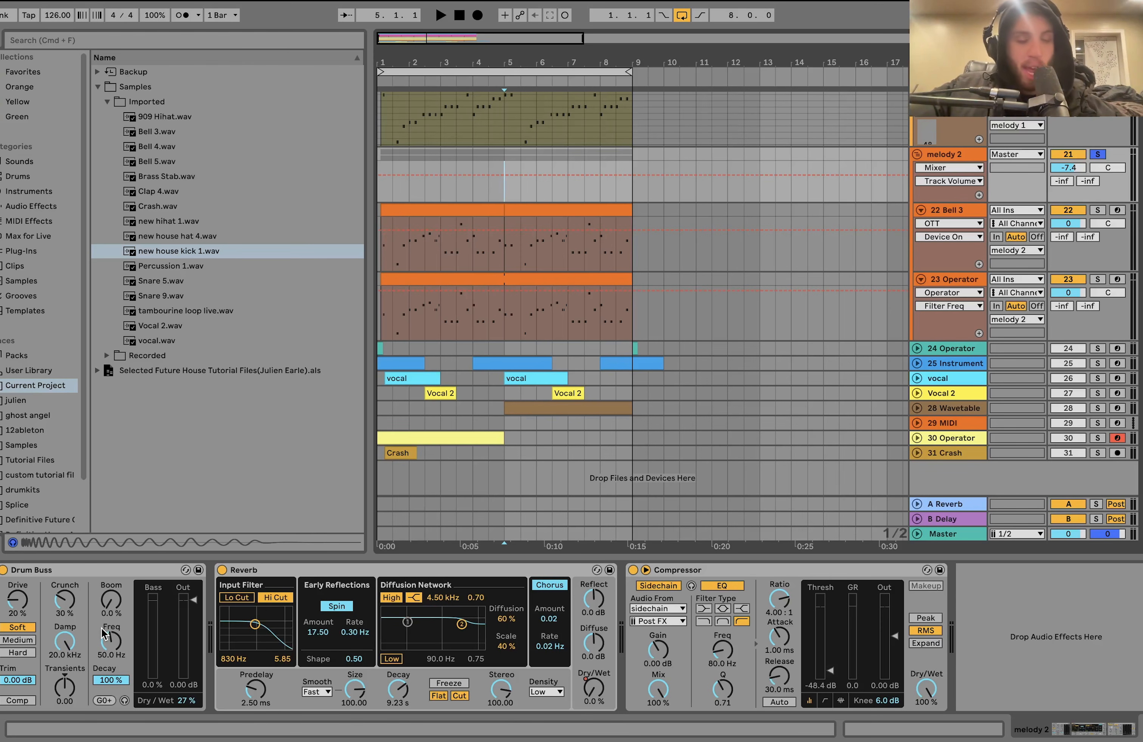
click(597, 692)
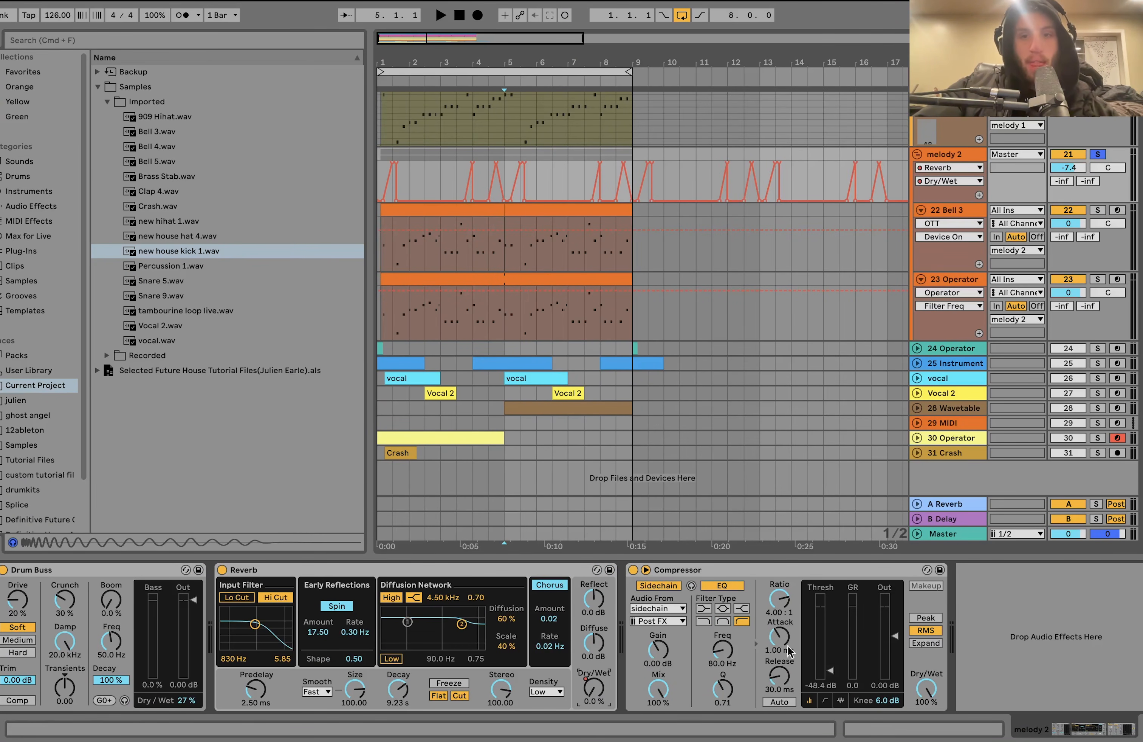
- Solo the 24 Operator and 25 Instrument Rack tracks, unfold the rack track and play them from bar 1 and from 4.3.1
click(1099, 349)
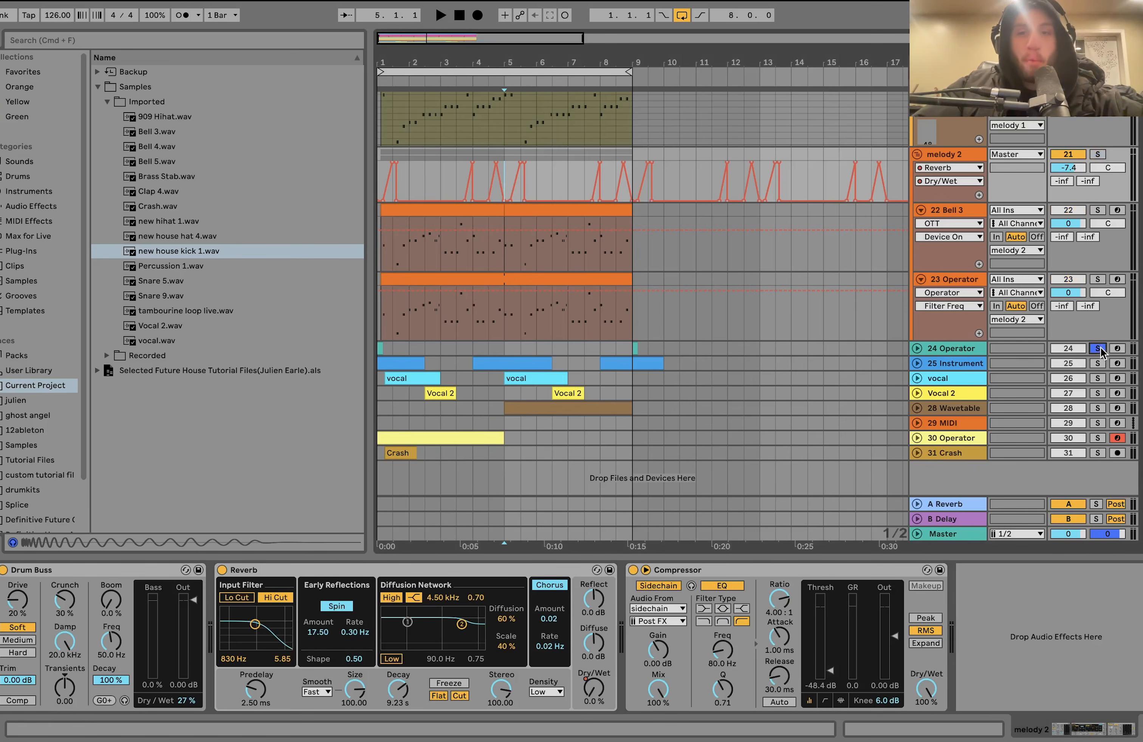
super+click(1098, 365)
click(381, 348)
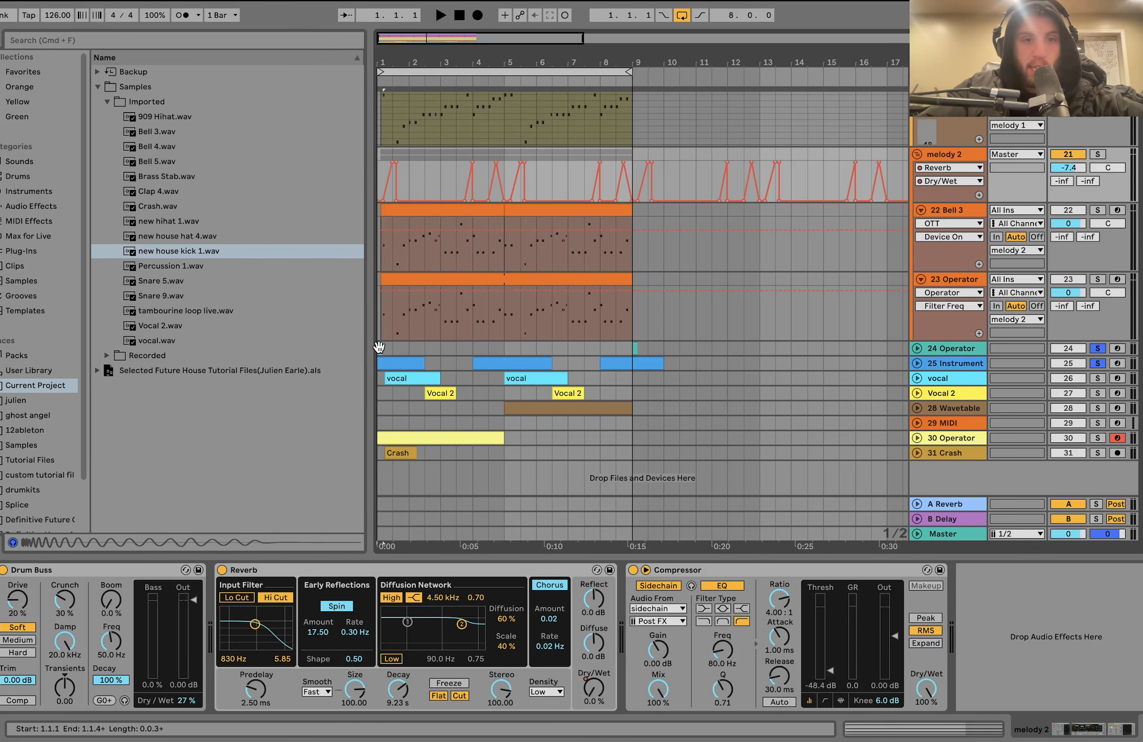
key(space)
click(917, 364)
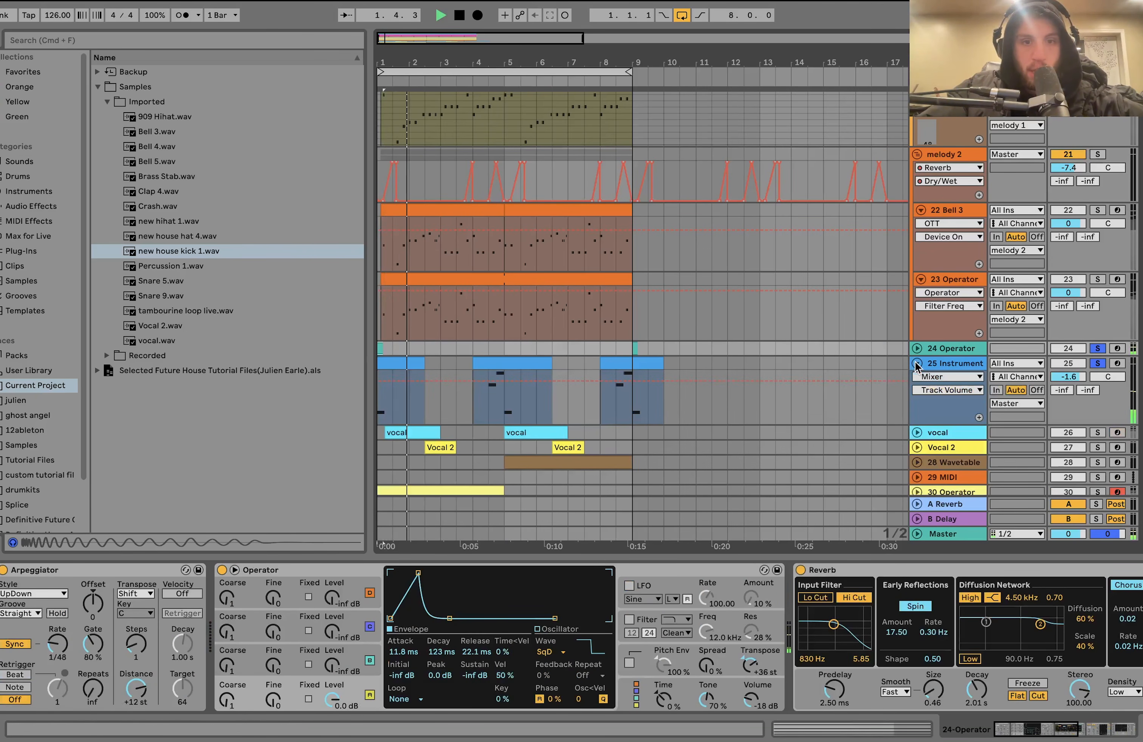
click(489, 396)
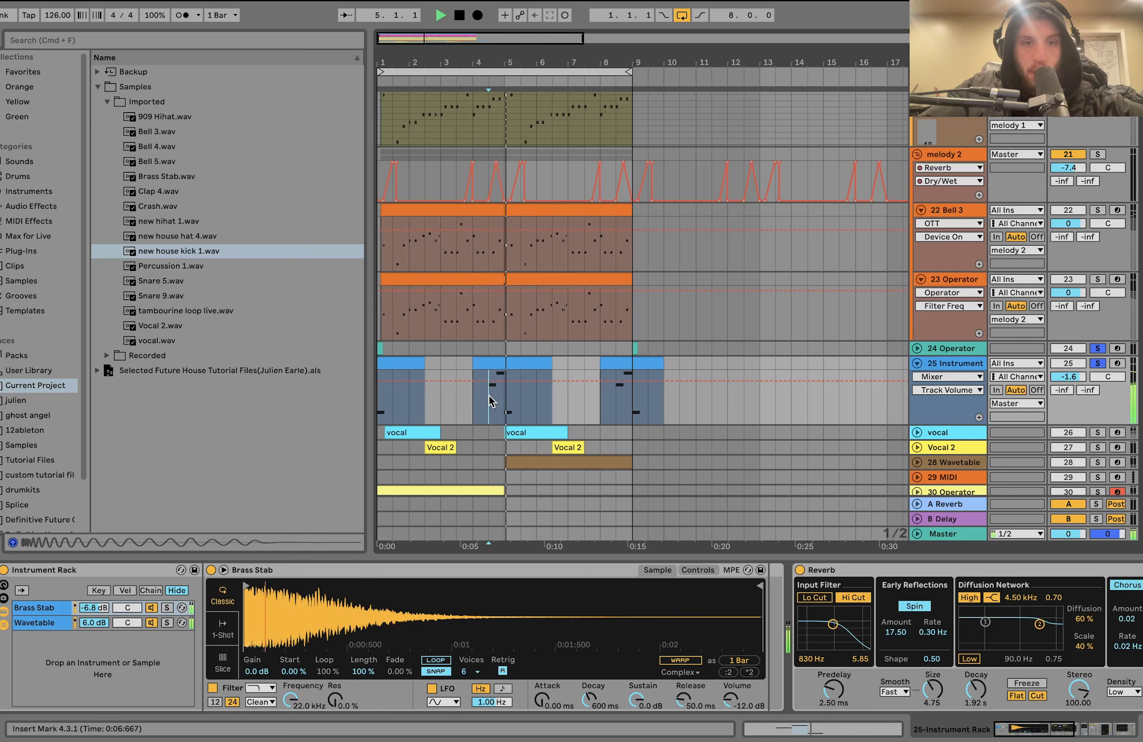
key(space)
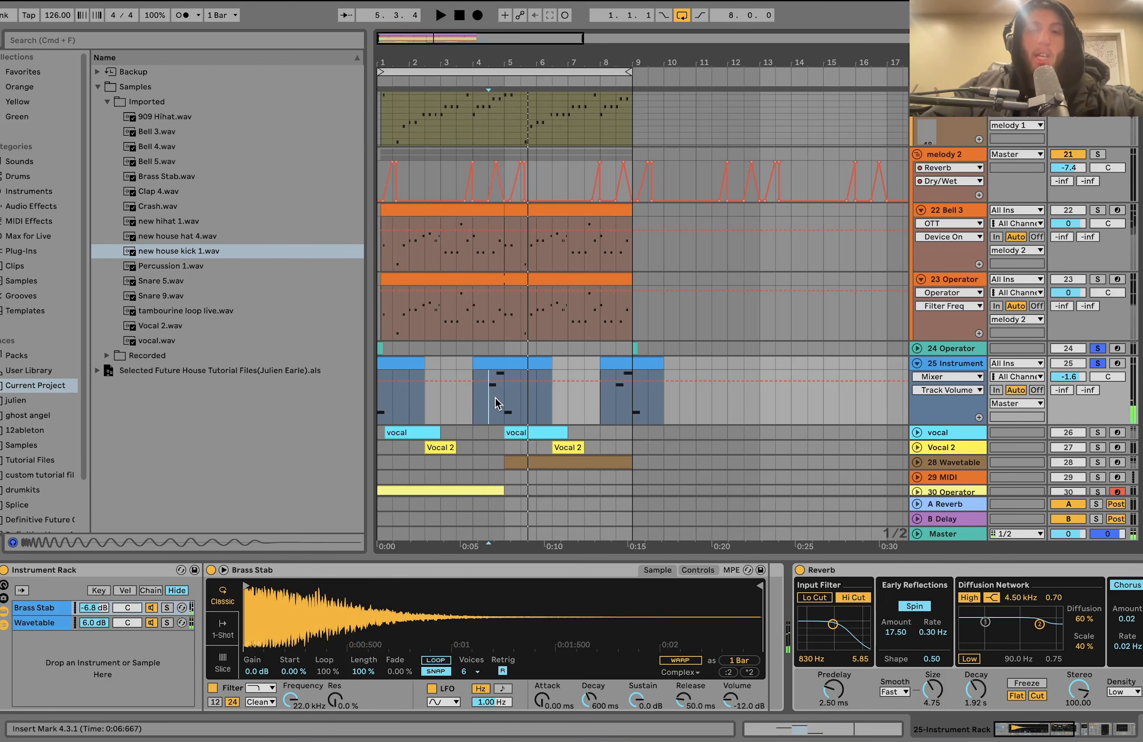
- Show the 24 Operator track's Arpeggiator, Operator and Reverb, and return to the melody 2 group's effects
click(381, 348)
scroll(793, 329, up, 4)
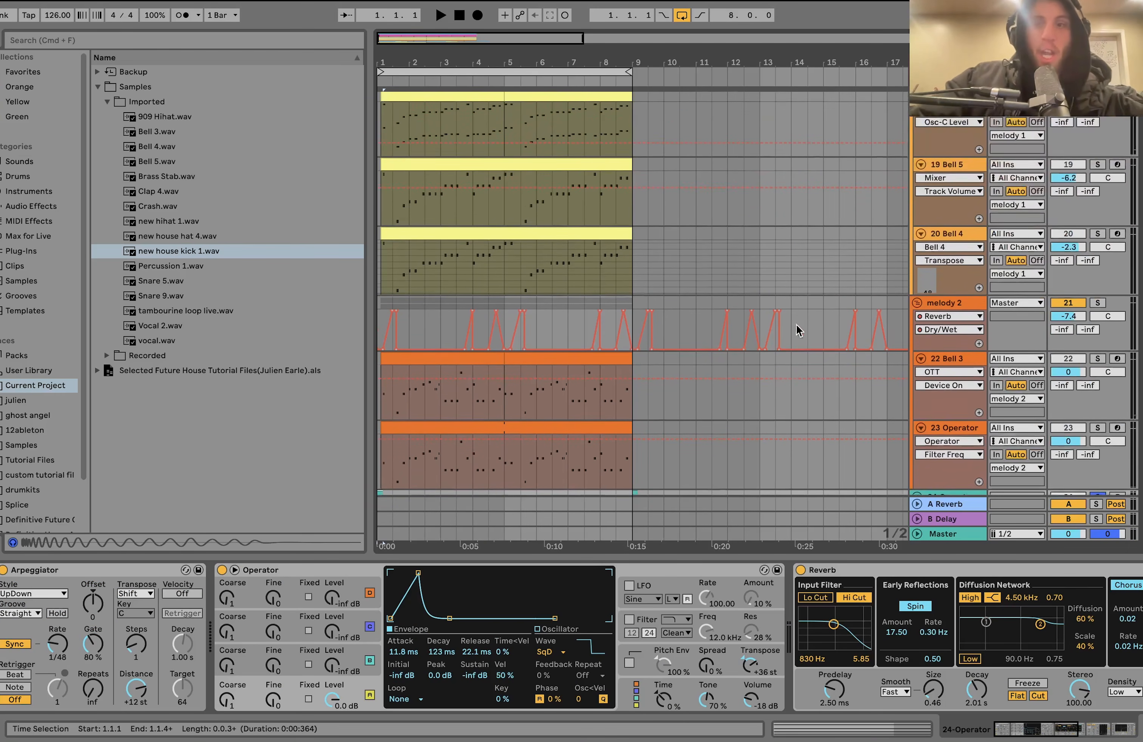
click(947, 303)
scroll(945, 301, up, 9)
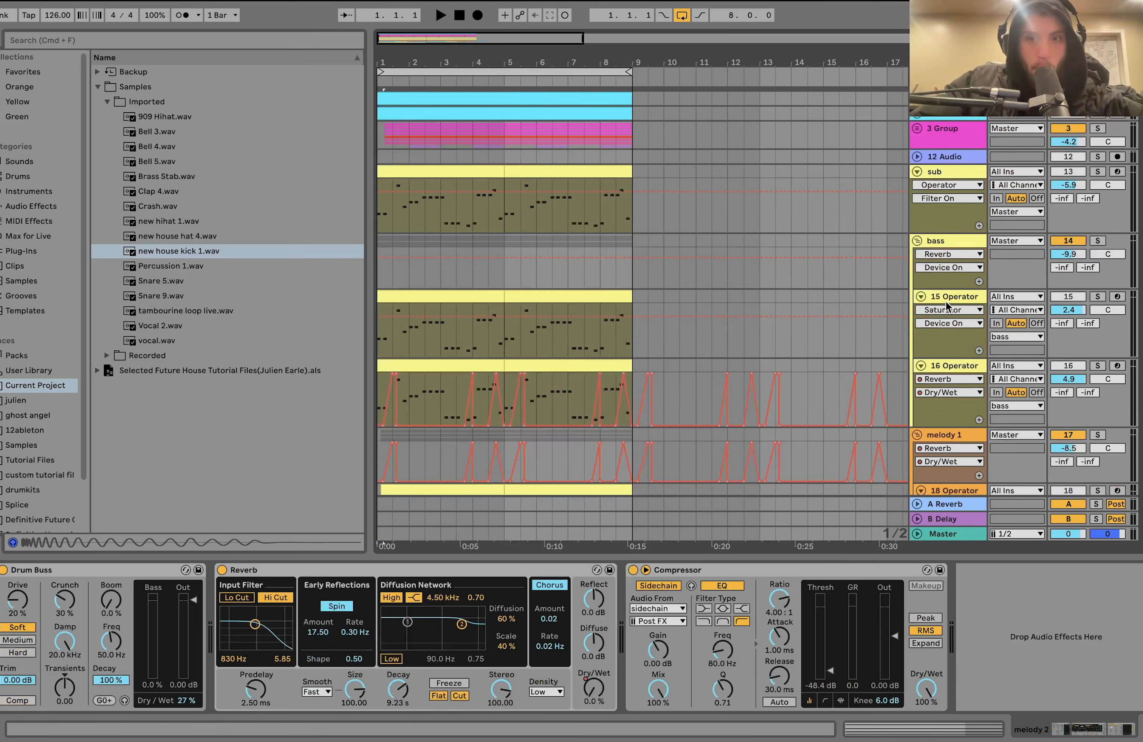
- Solo the drum, bass and melody tracks together and play them from bar 1
shift+click(959, 114)
click(1099, 117)
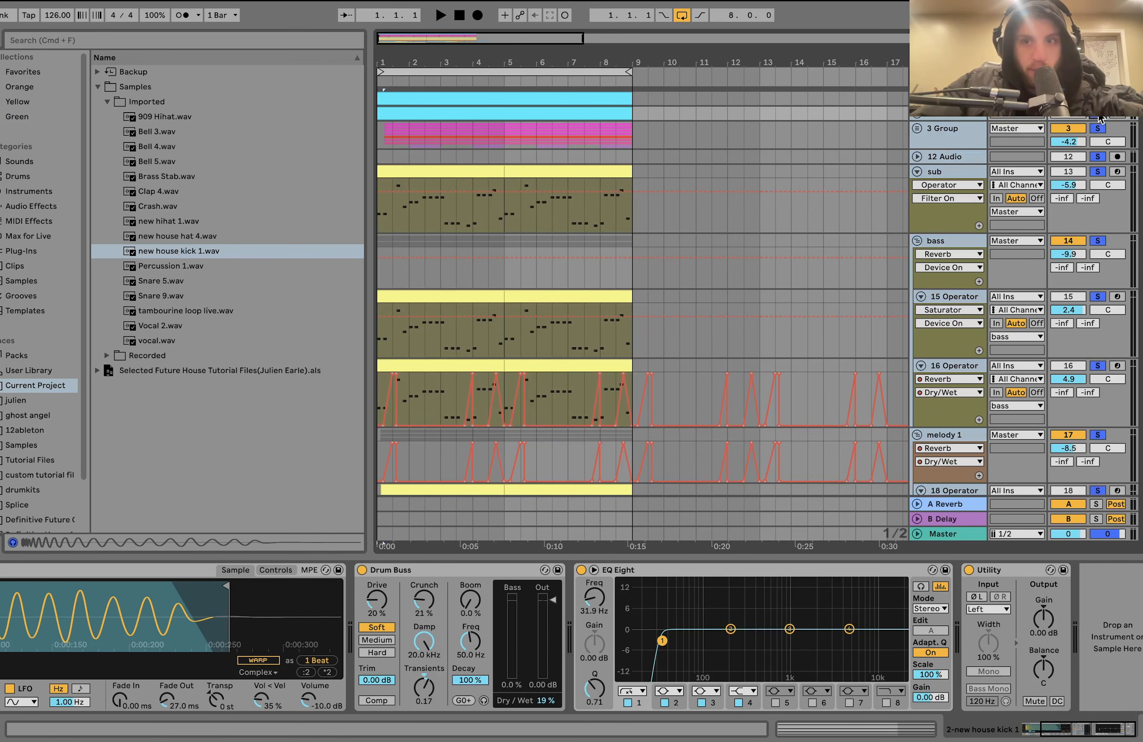
key(space)
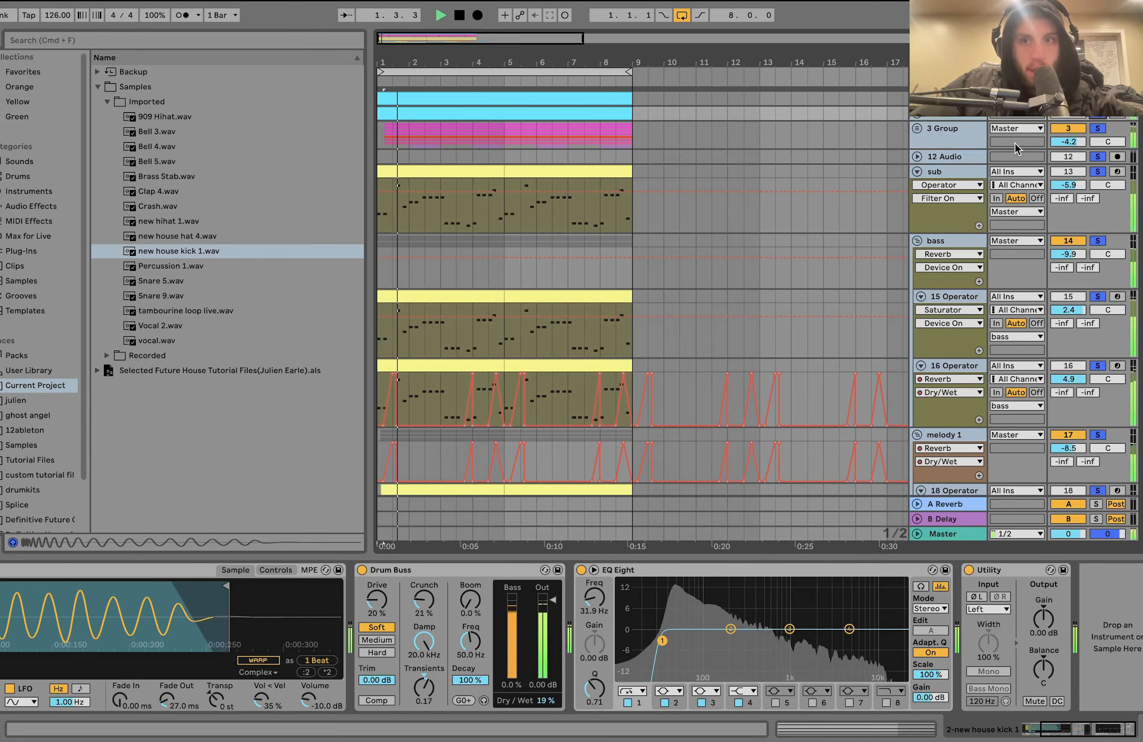
scroll(946, 132, down, 8)
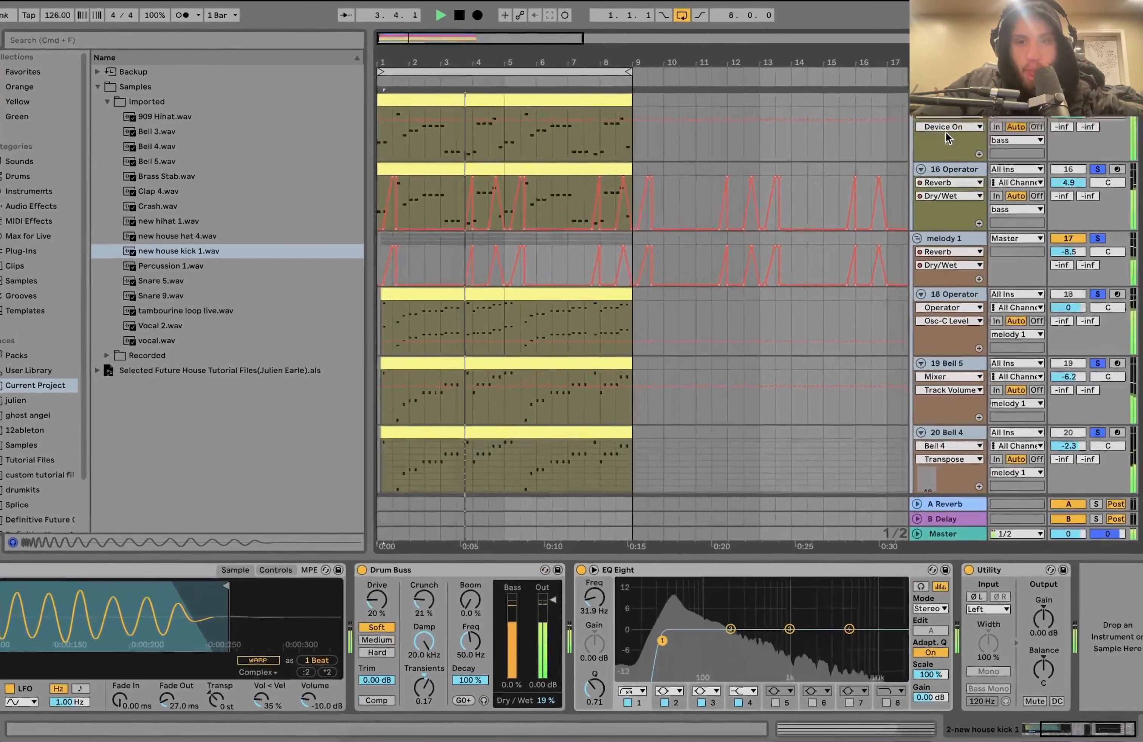
scroll(946, 135, down, 4)
scroll(947, 131, down, 3)
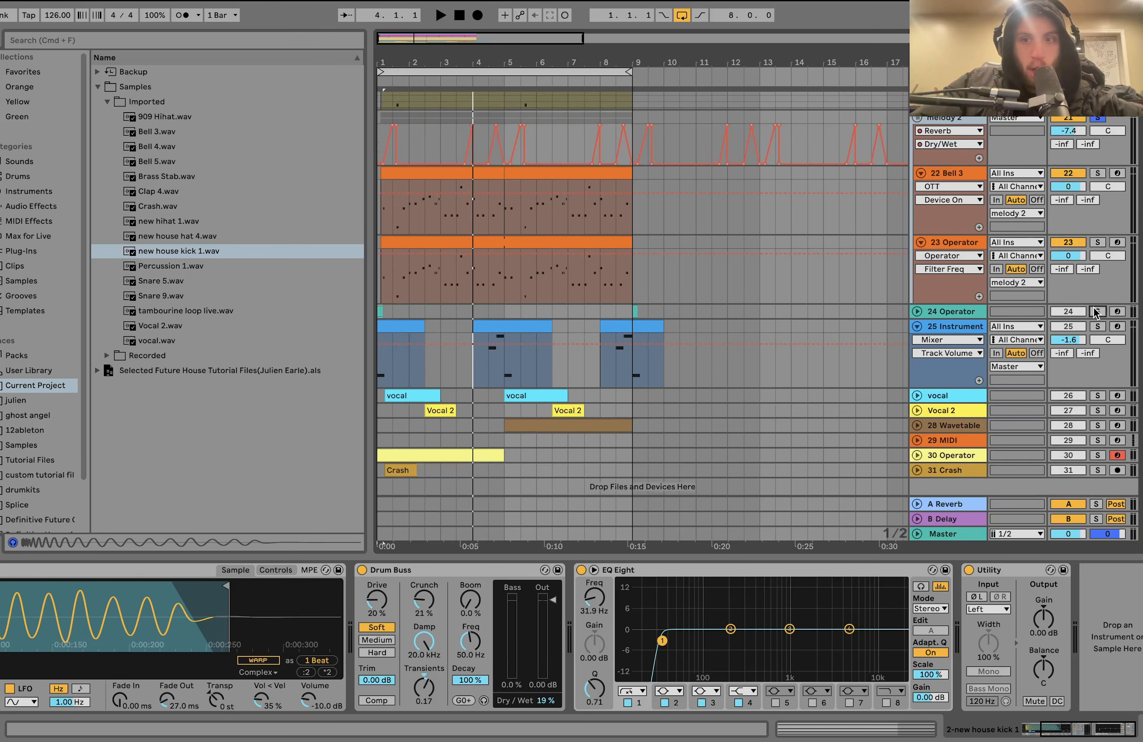
- Add the 24 Operator and 25 Instrument Rack tracks to the solo and play from bar 1 and from 4.3.1
click(1098, 327)
key(space)
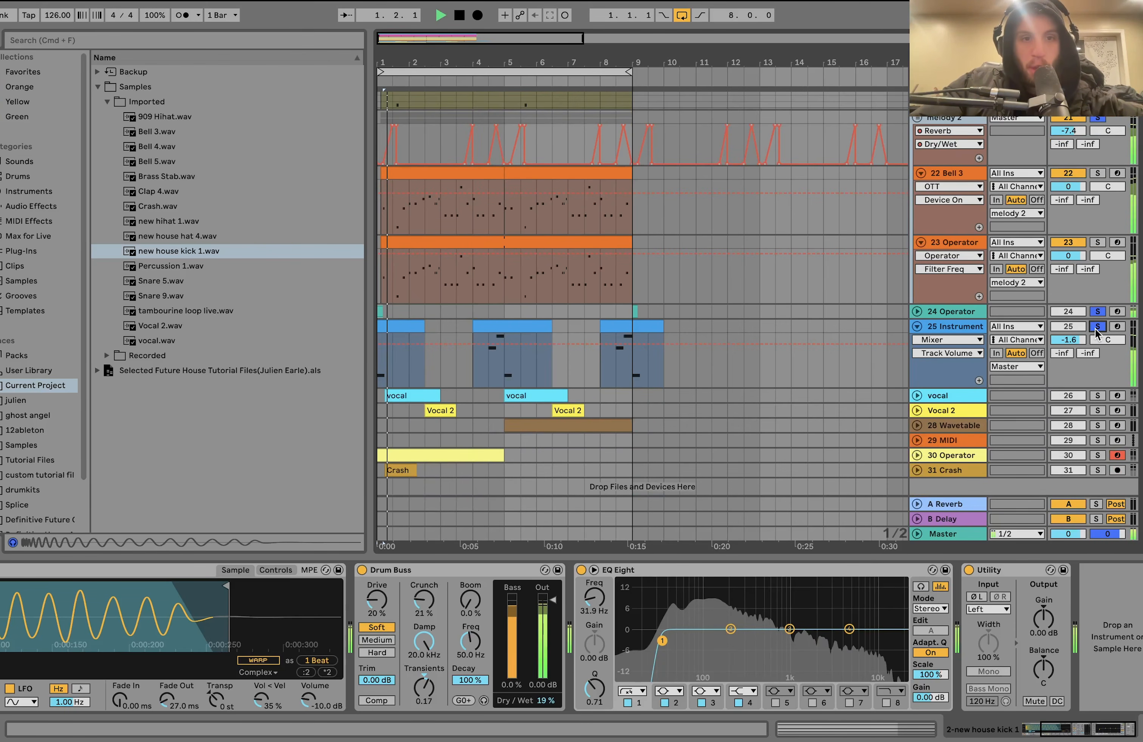
key(space)
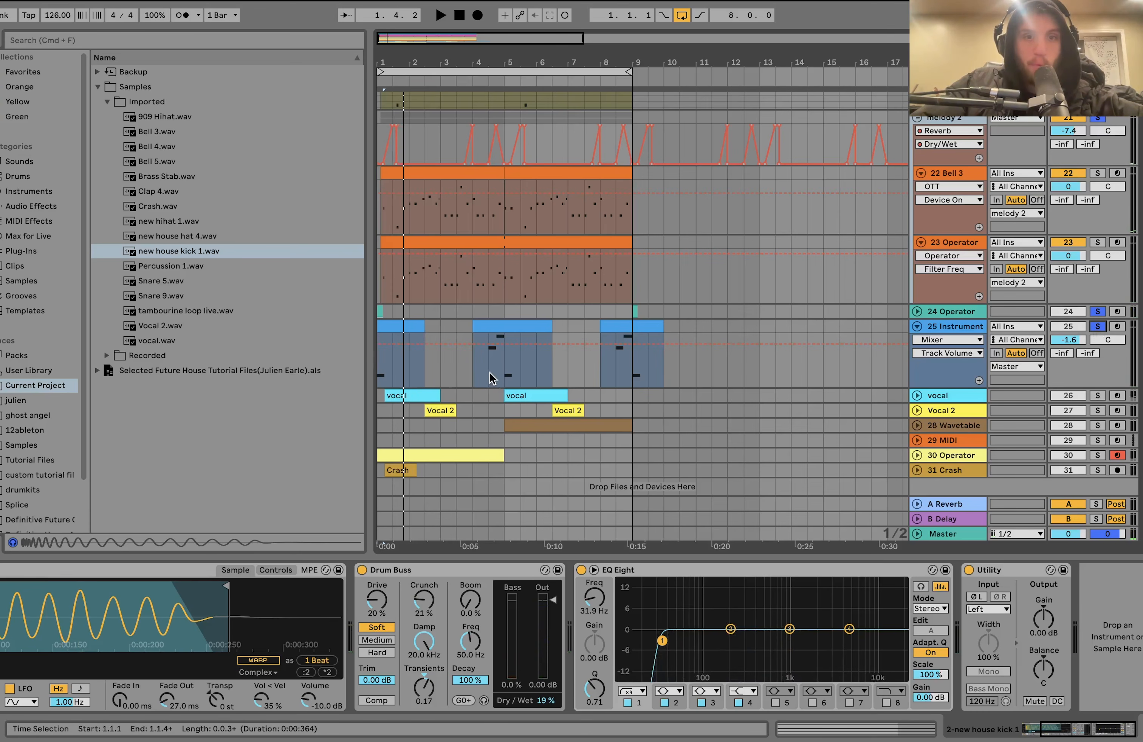
click(489, 386)
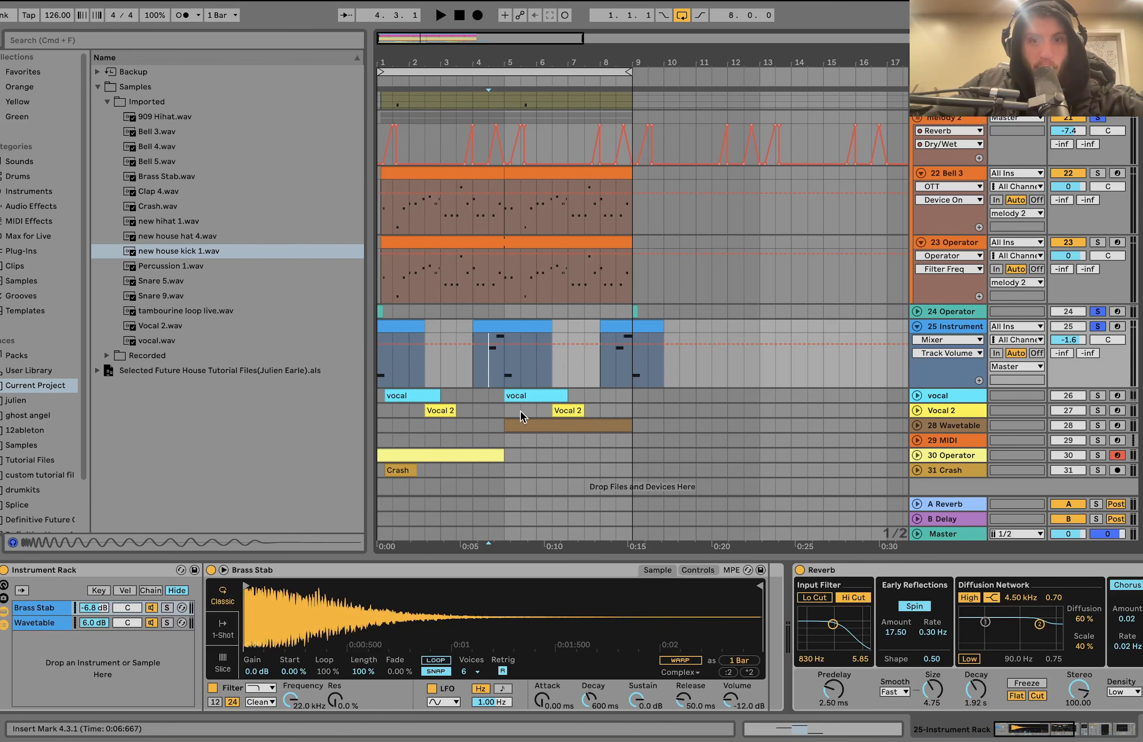
key(space)
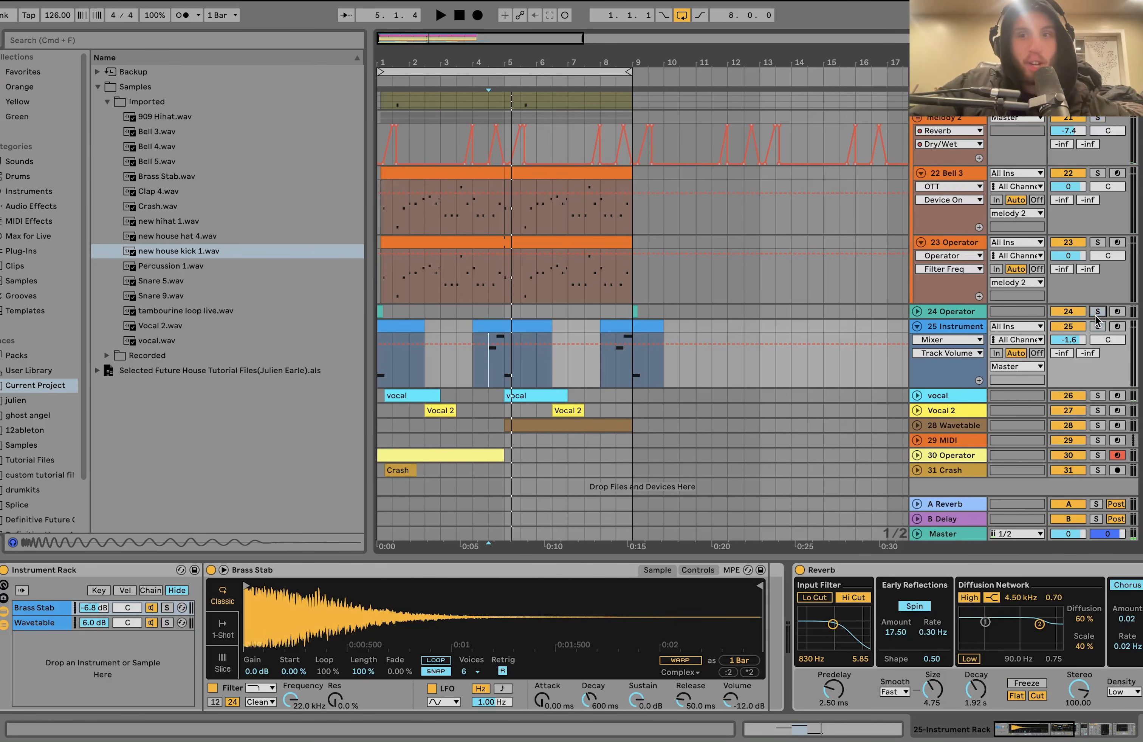
- Solo only the 24 Operator track, unfold it and play its short clip from bar 1 several times
click(958, 313)
click(917, 313)
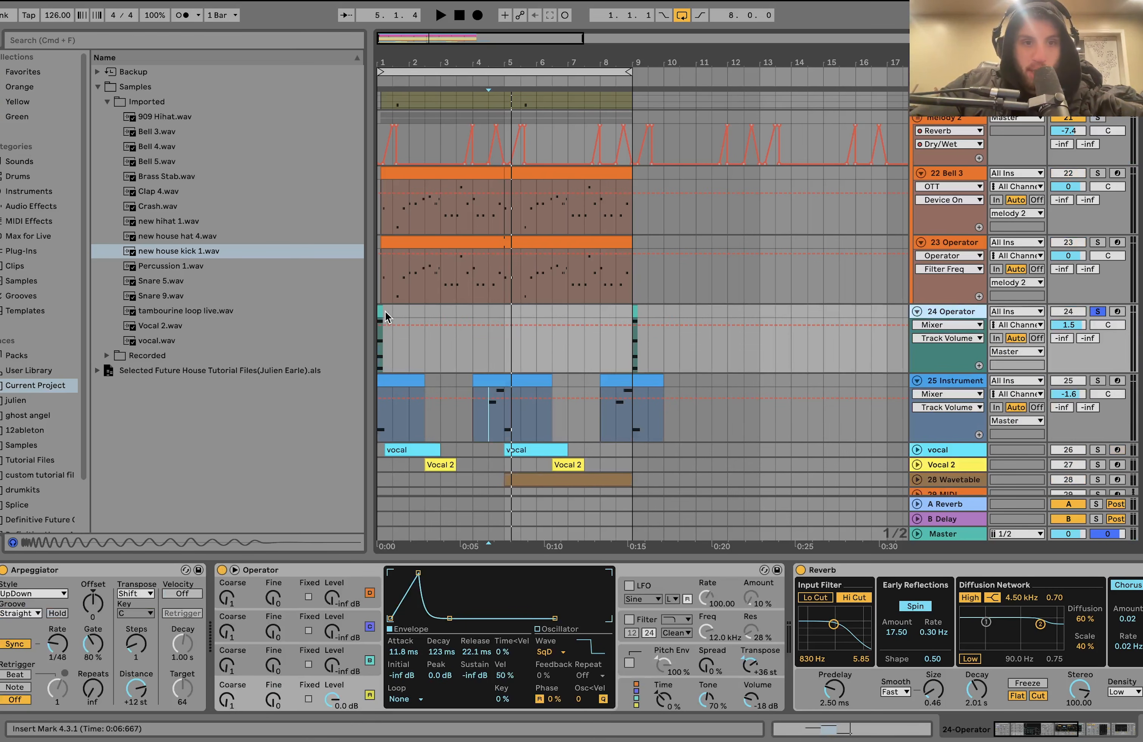
click(382, 313)
key(space)
key(space)
key(space)
key(space)
key(space)
key(space)
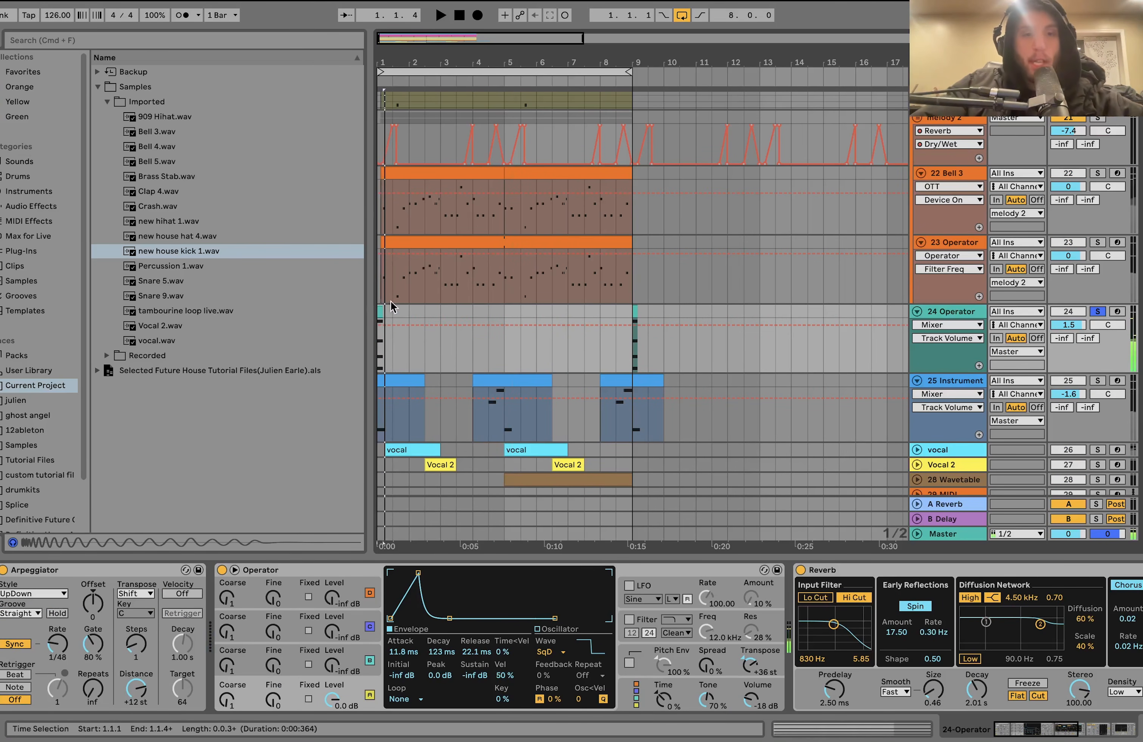
- Examine the notes in the 24 Operator clip, return to the track's Arpeggiator and Operator and play it again
double_click(380, 312)
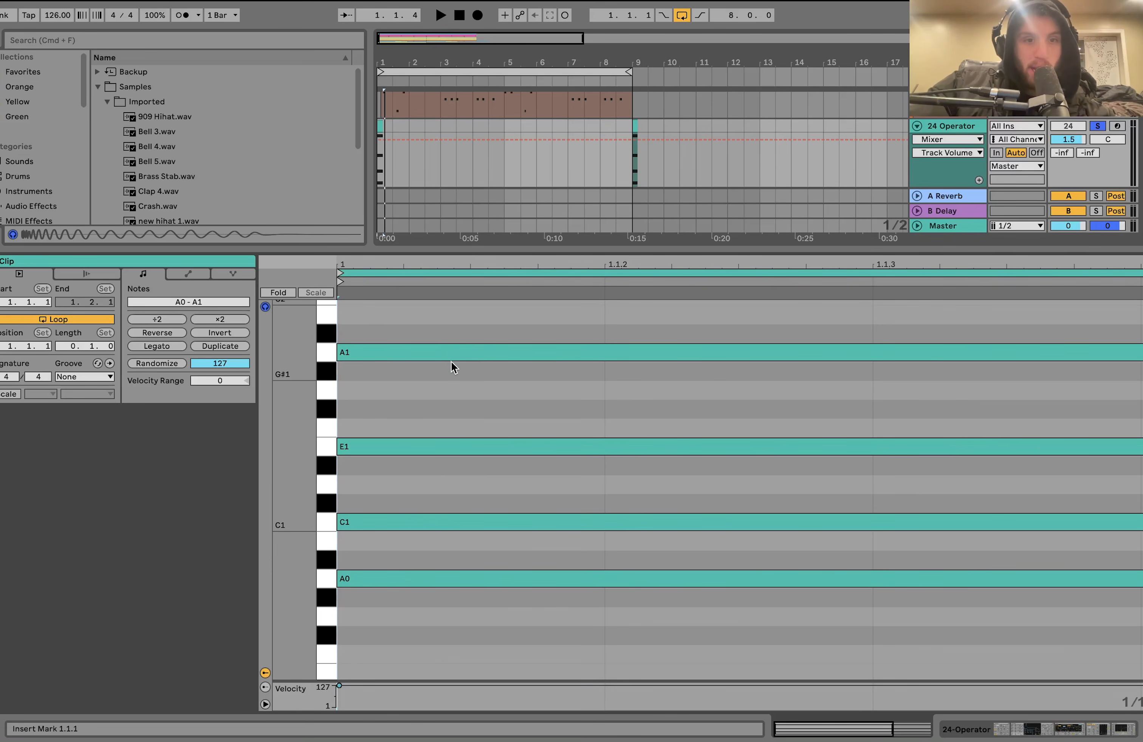
key(shift+Tab)
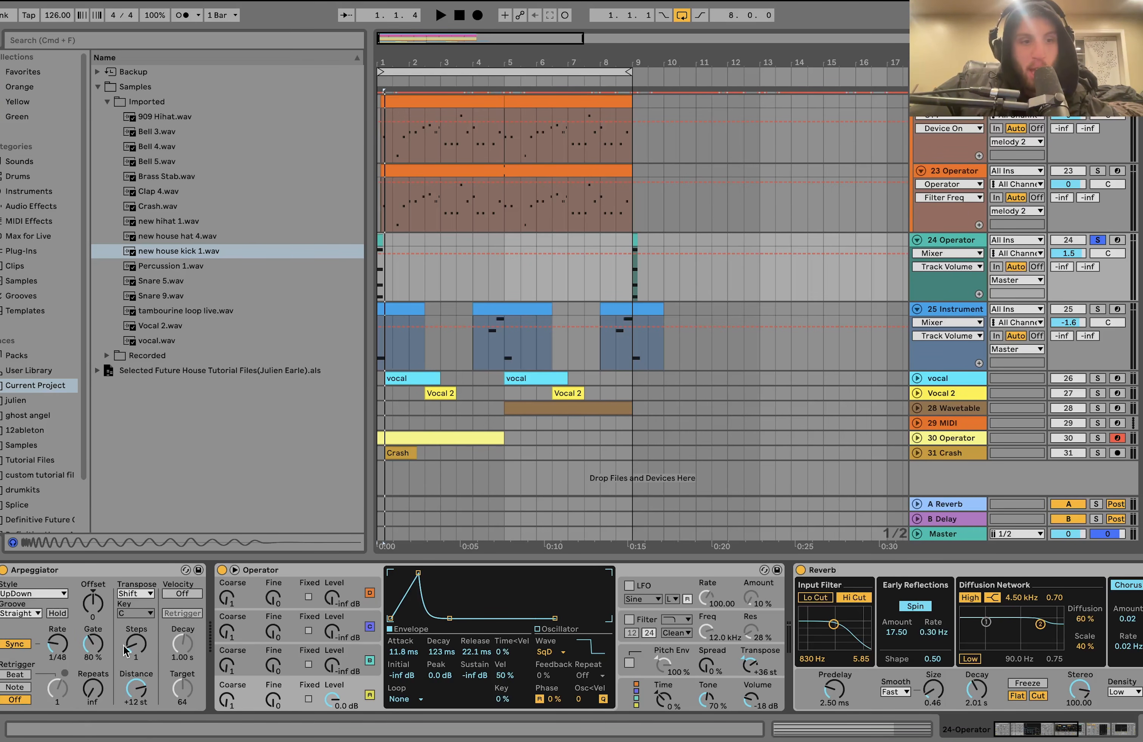
key(space)
key(space)
key(space)
key(space)
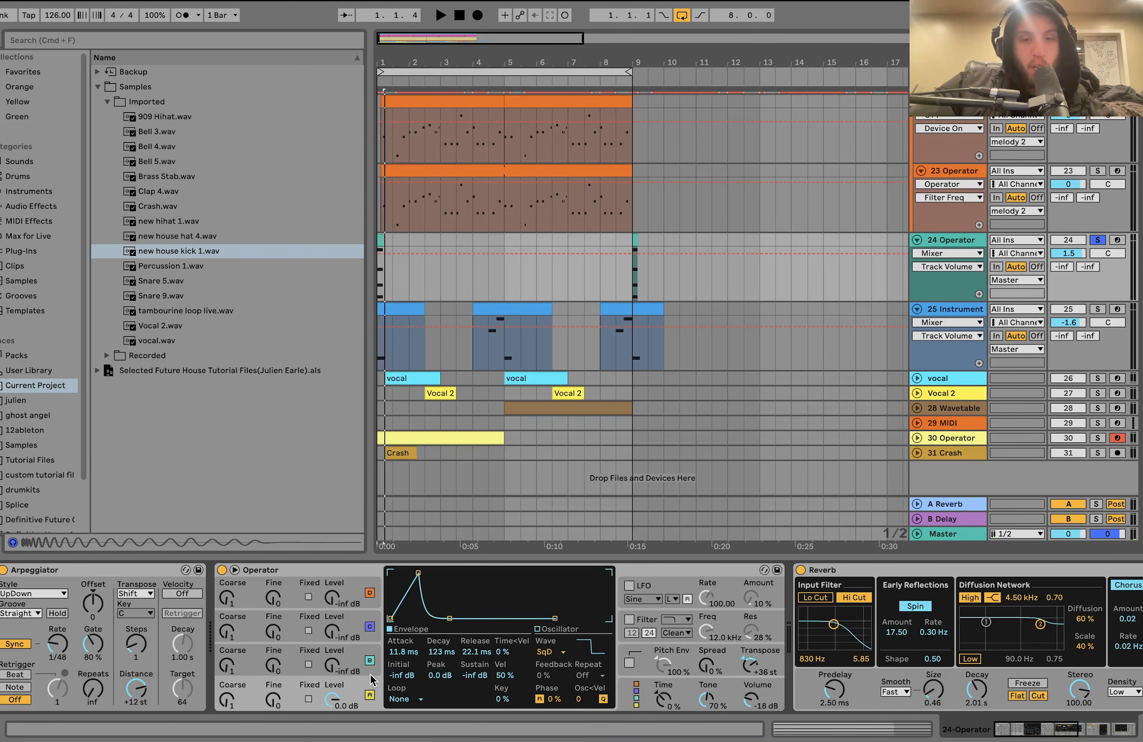
- Try an Attack of 0.00 ms in the 24 Operator track's synth, play it, undo the change and replay the original
drag(402, 653, 402, 685)
key(space)
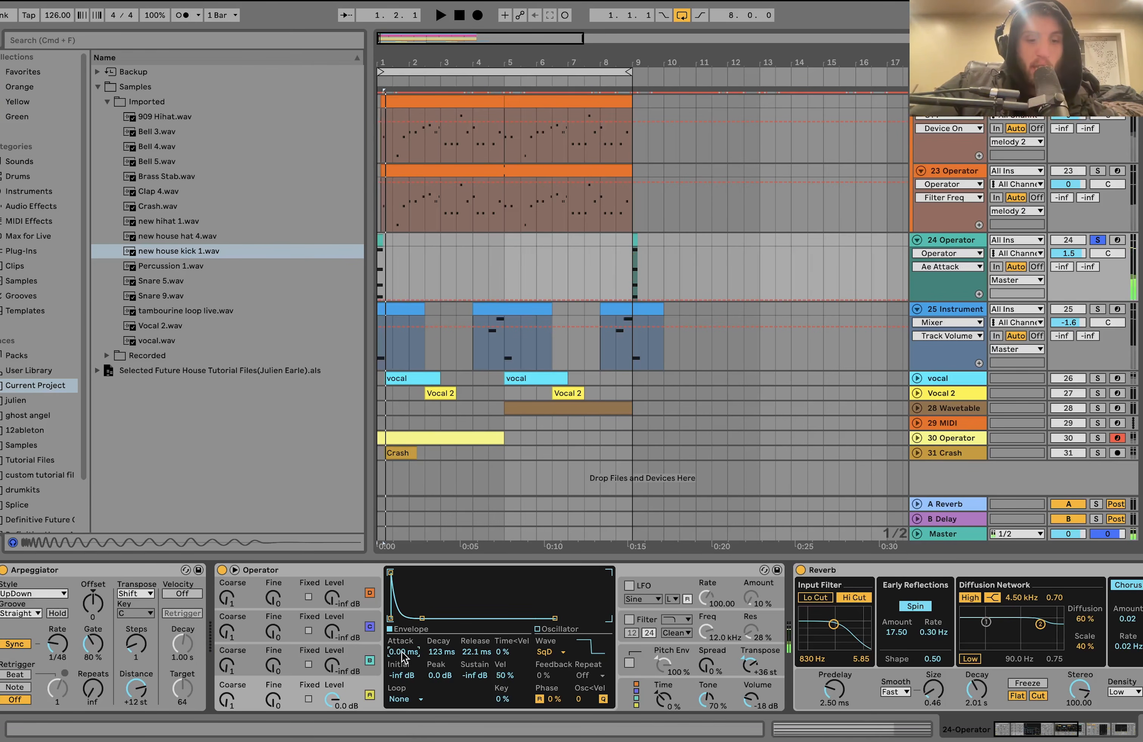
key(super+z)
key(space)
key(space)
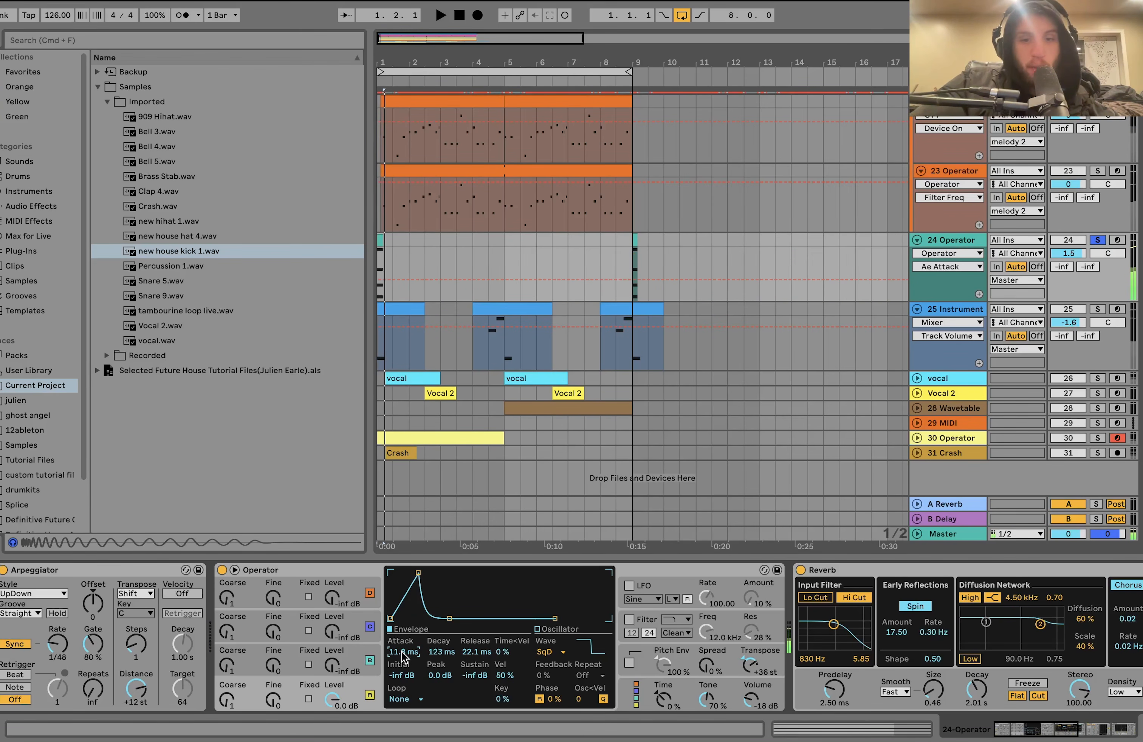
- Show the 24 Operator track's Reverb, Compressor and Auto Filter
scroll(486, 637, right, 10)
scroll(487, 637, right, 8)
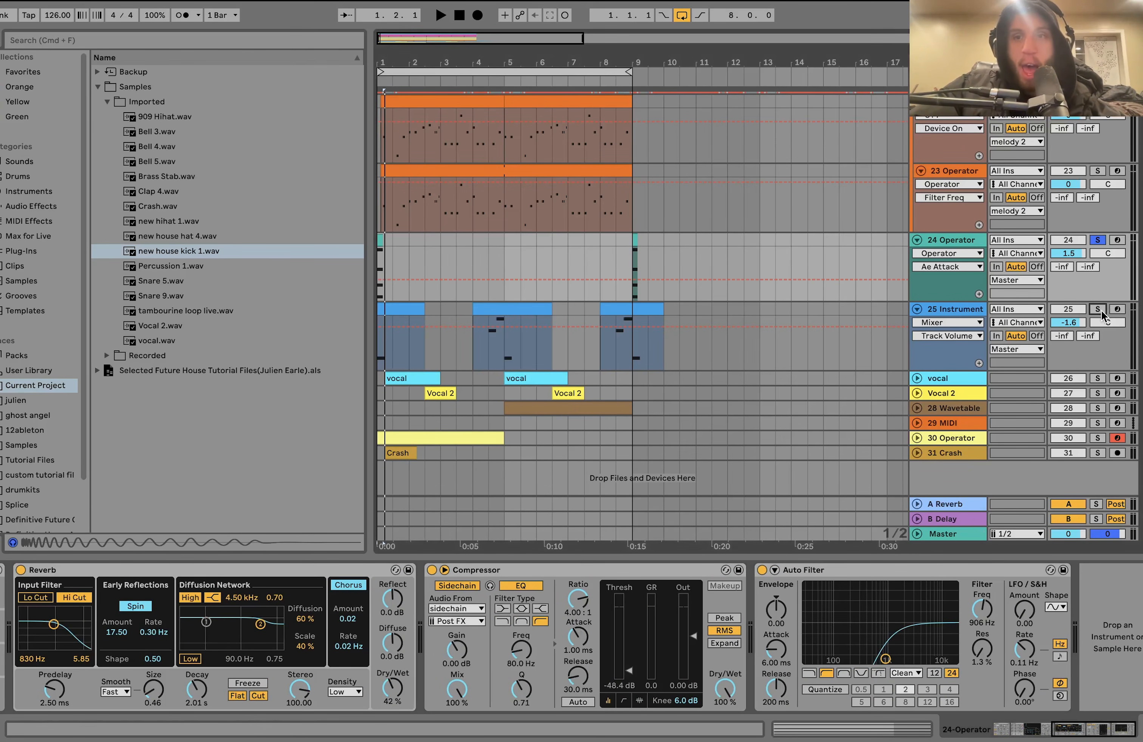
- Solo the 25 Instrument Rack track, play it, open its clip at bar 4 and audition the E3 and A2 notes
click(961, 304)
key(space)
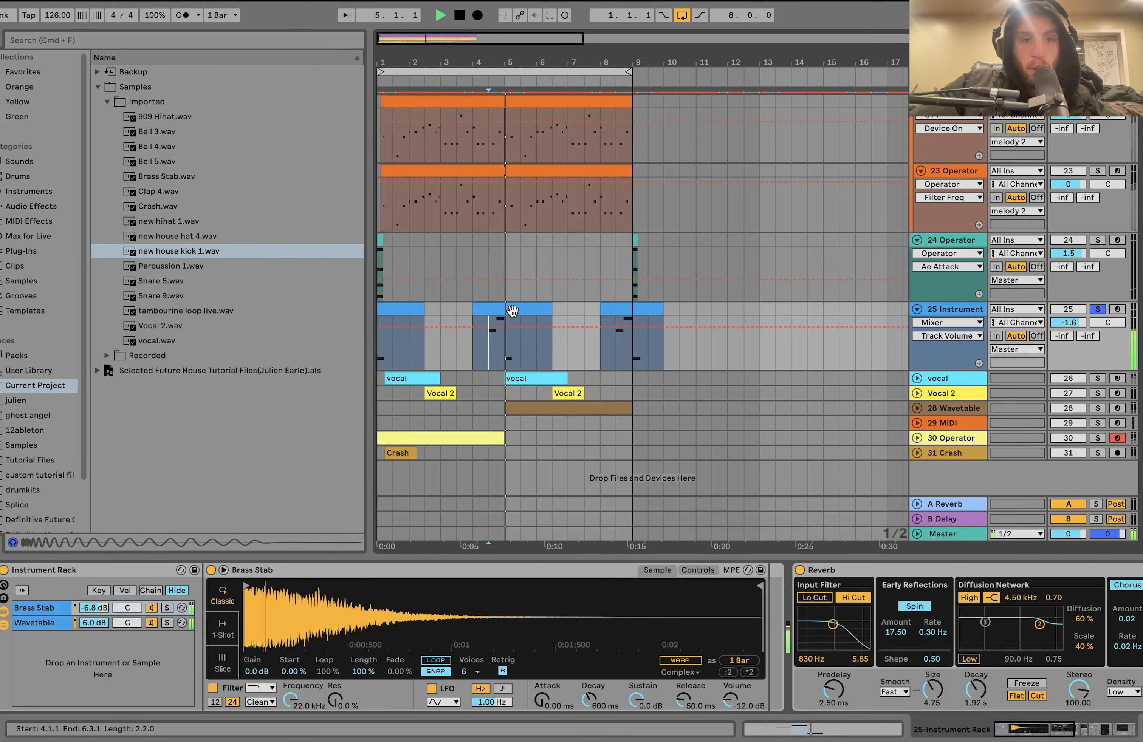
double_click(485, 344)
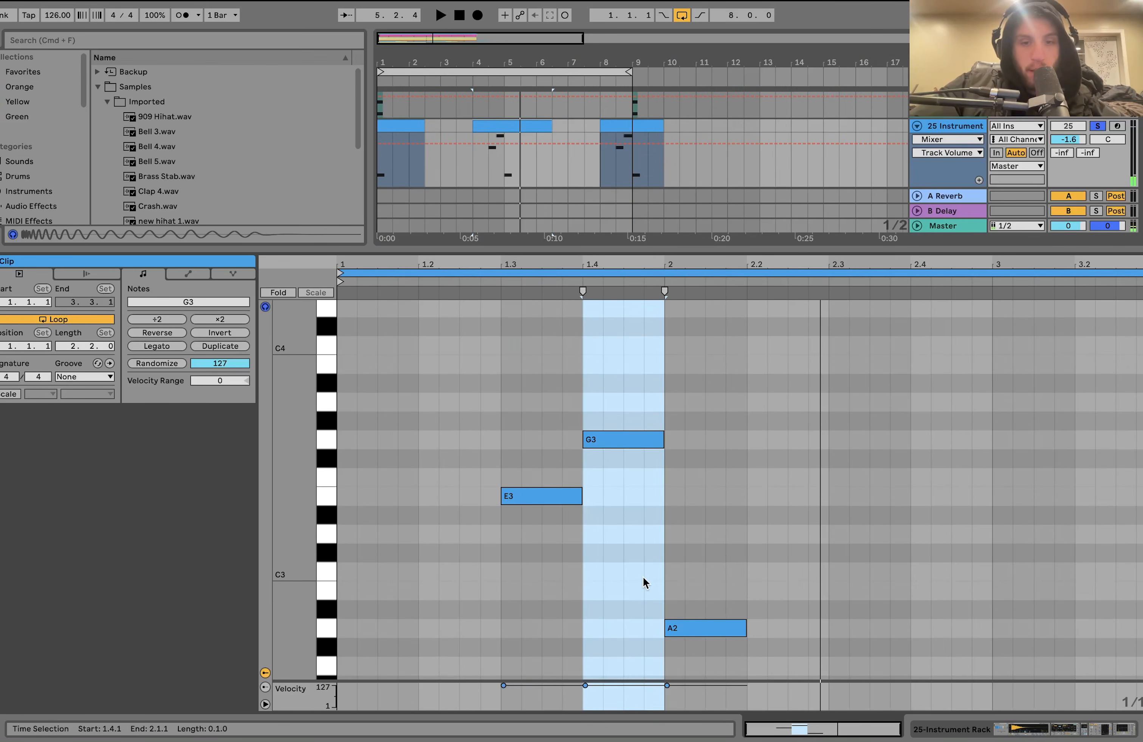
click(690, 634)
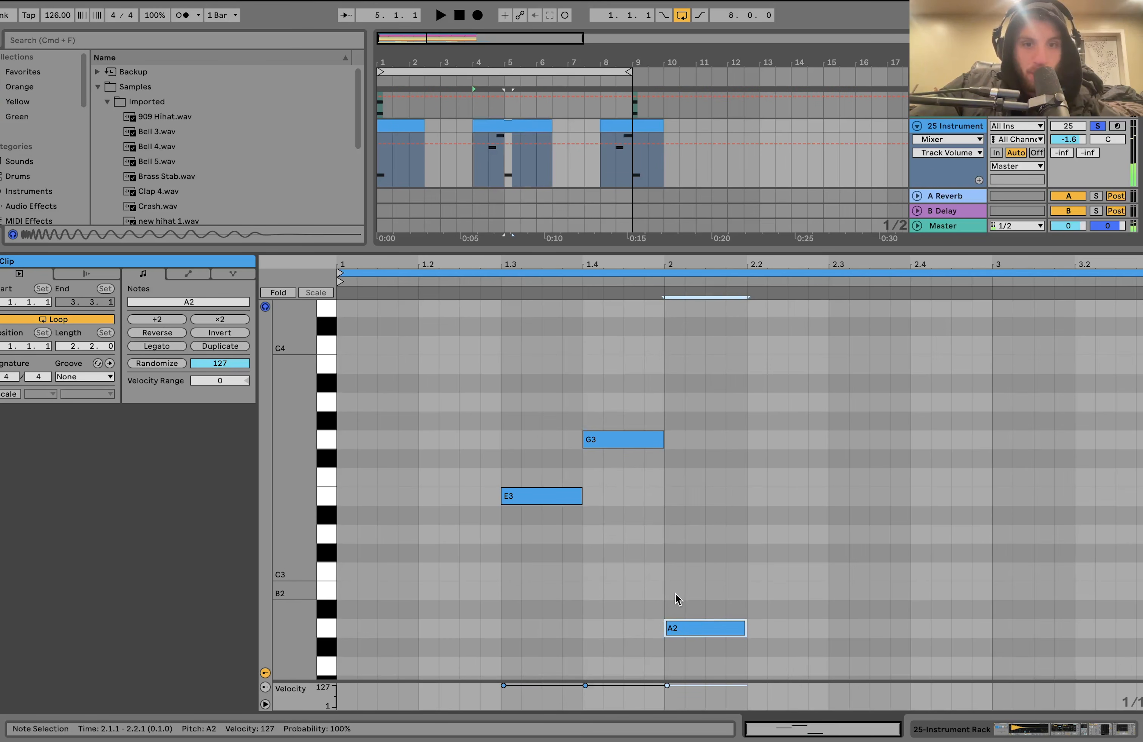
click(570, 501)
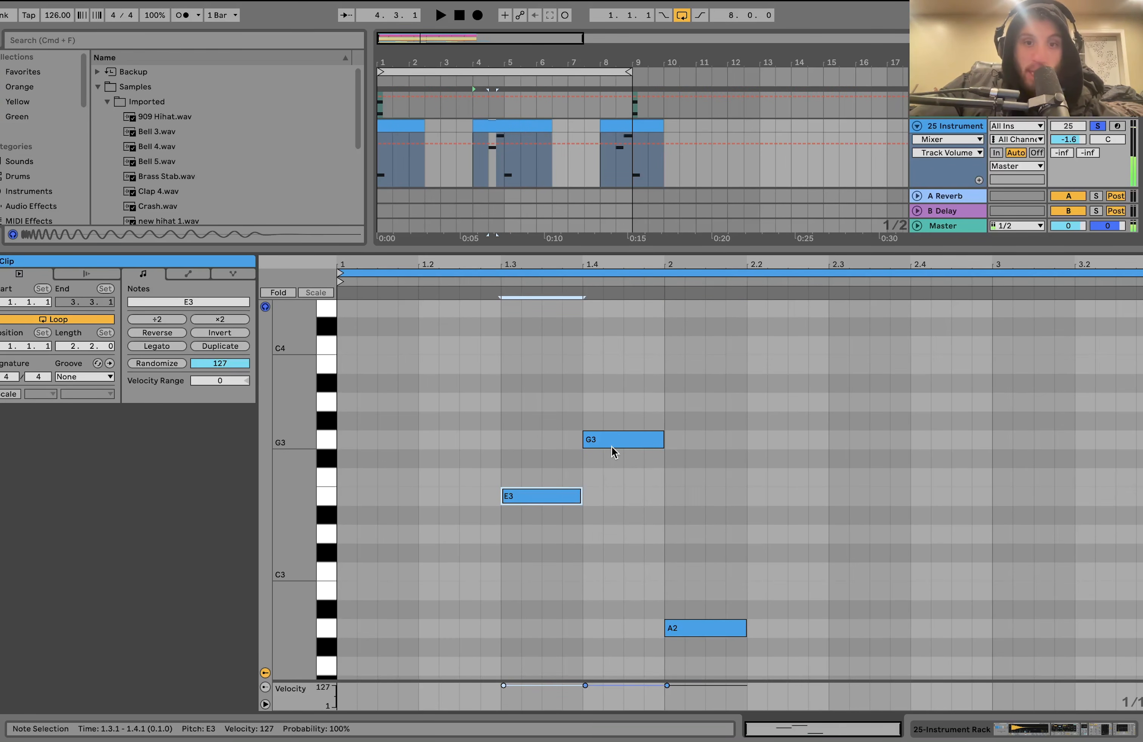
click(694, 630)
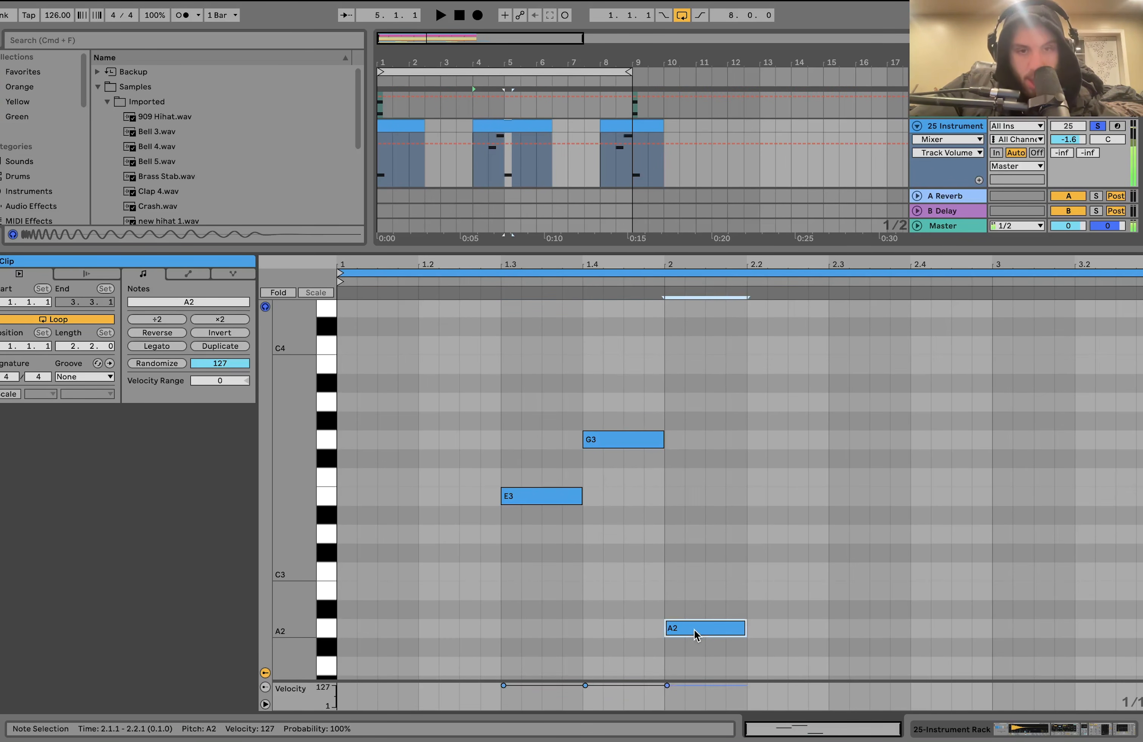
- Try the clip's A2 note an octave higher and move it back down an octave
key(shift+Up)
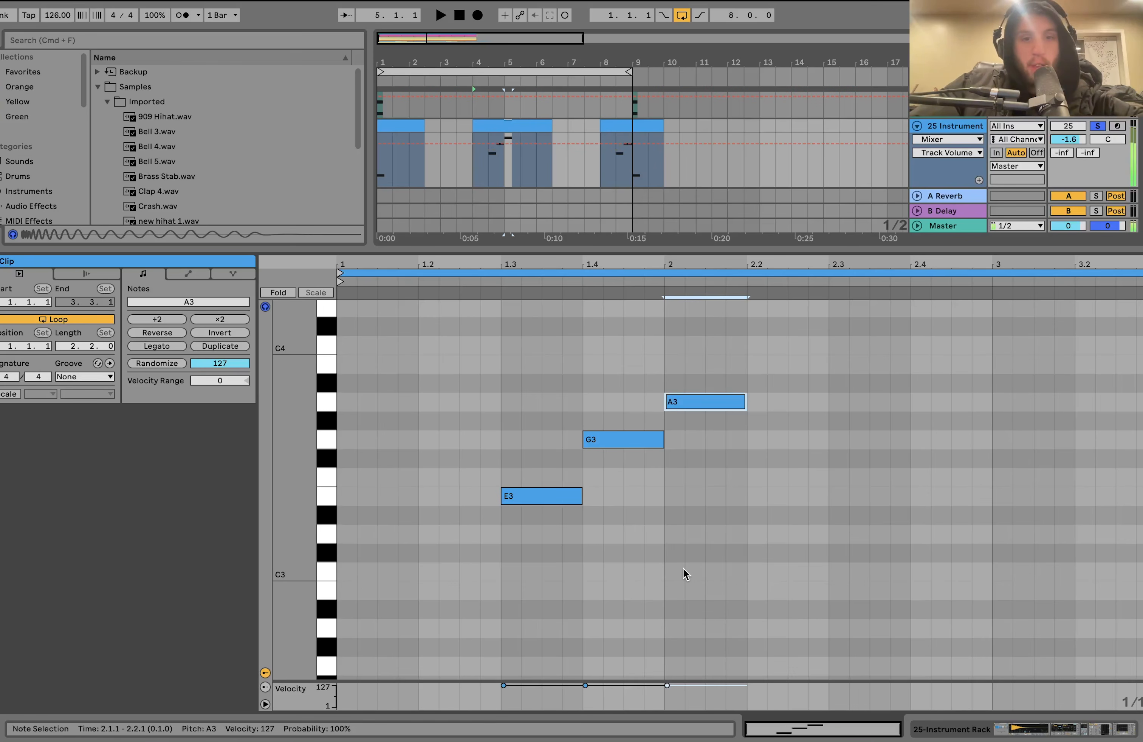
drag(557, 561, 675, 379)
drag(700, 365, 701, 472)
key(shift+Down)
drag(604, 408, 672, 677)
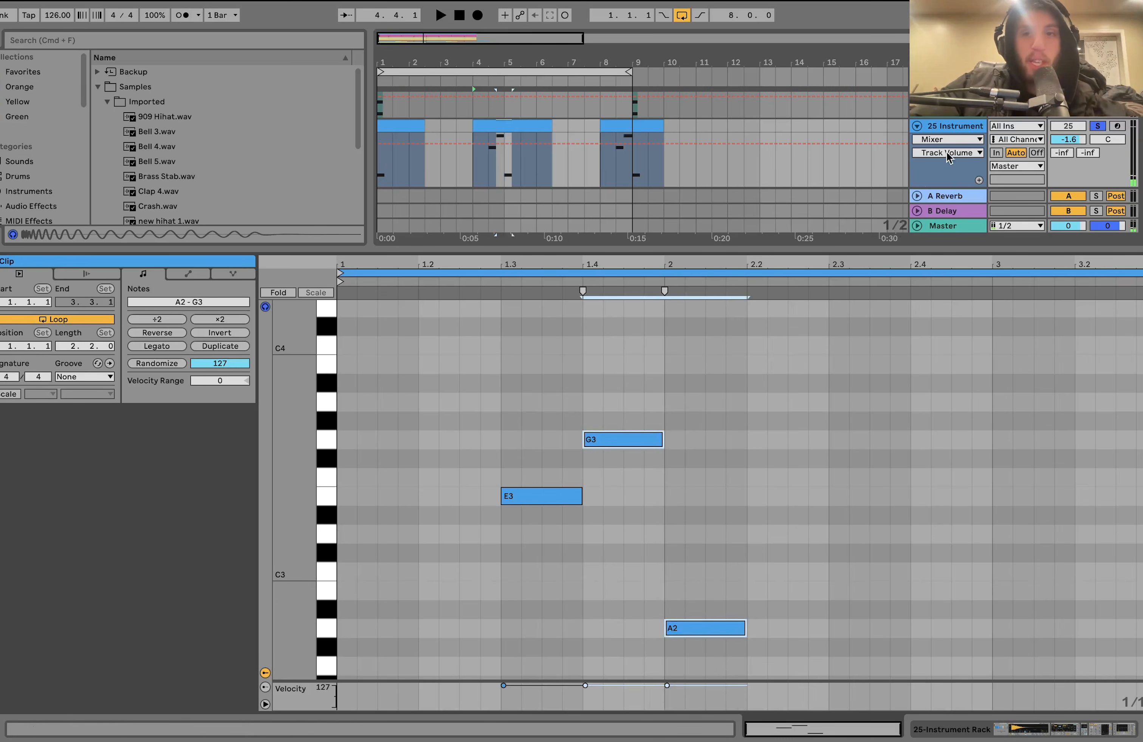
- Return to the rack's devices, solo the Brass Stab chain and play it from 4.3.1
key(shift+Tab)
click(488, 360)
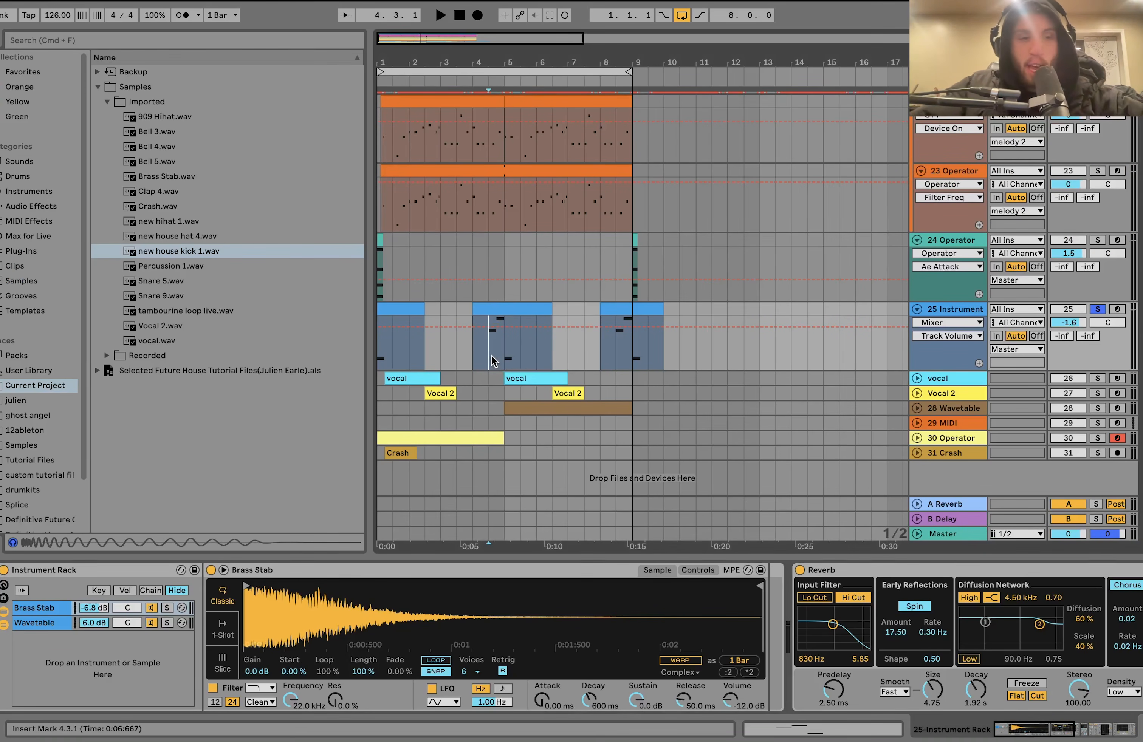
click(167, 608)
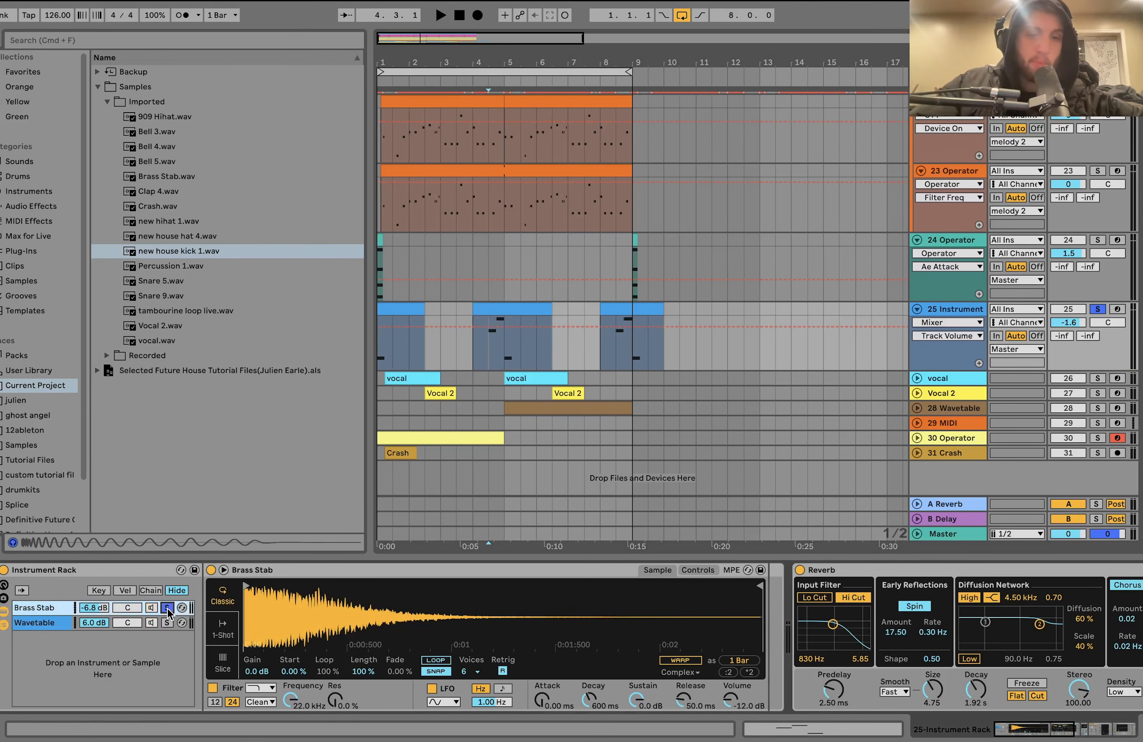
key(space)
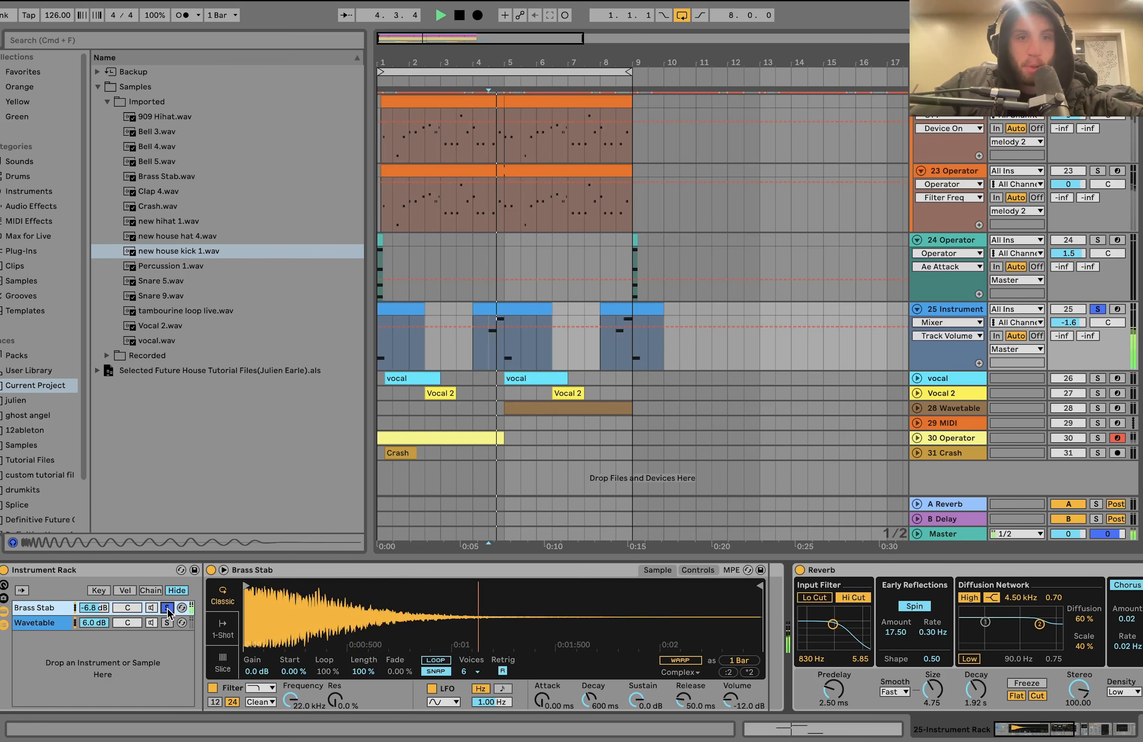
key(space)
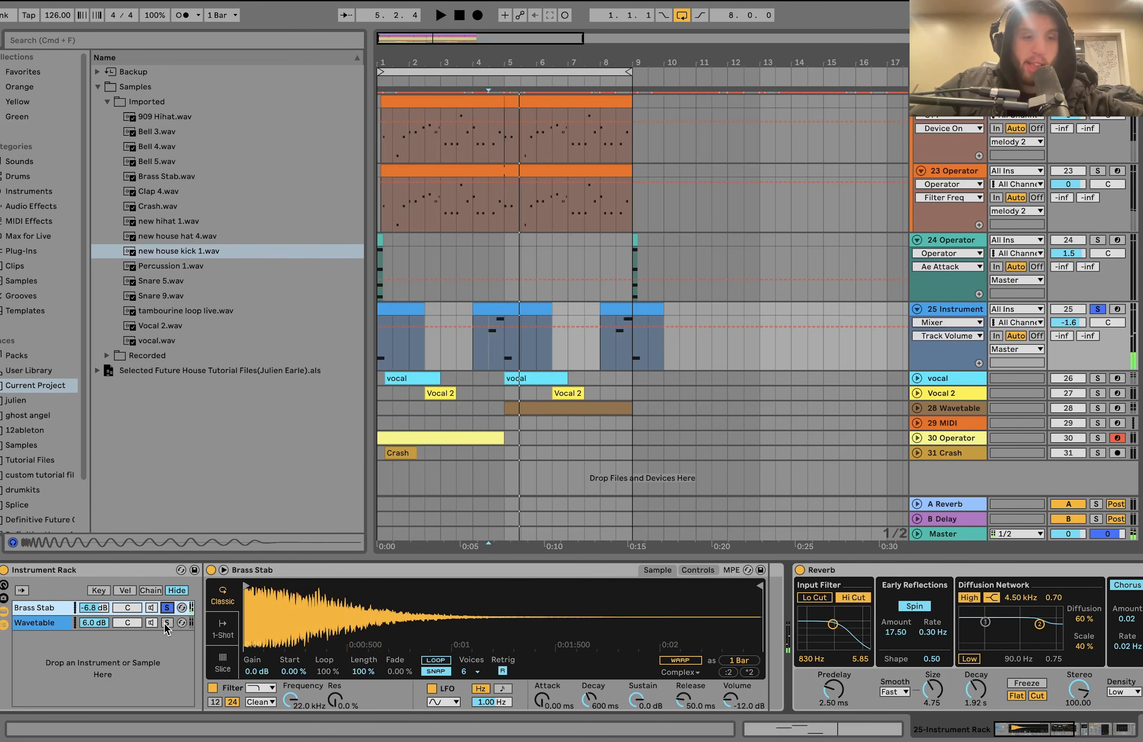
- Solo the rack's Wavetable chain and play it, and play both chains together with the chain solos off
click(167, 623)
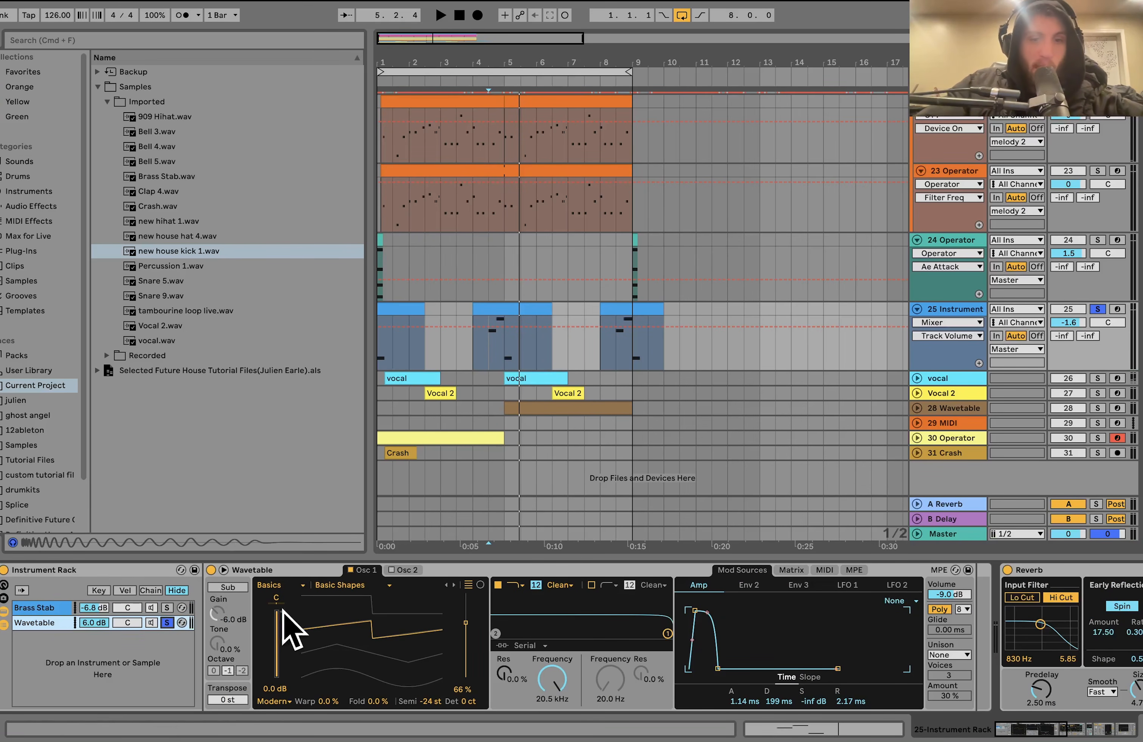
key(space)
key(space)
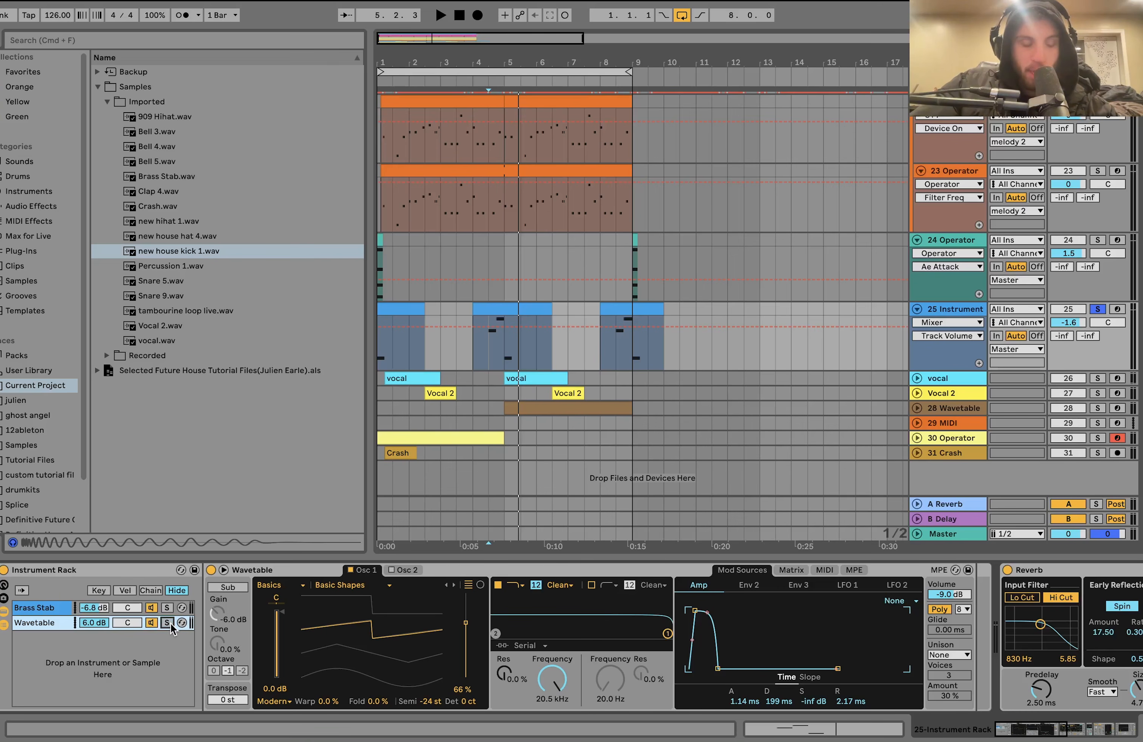
key(space)
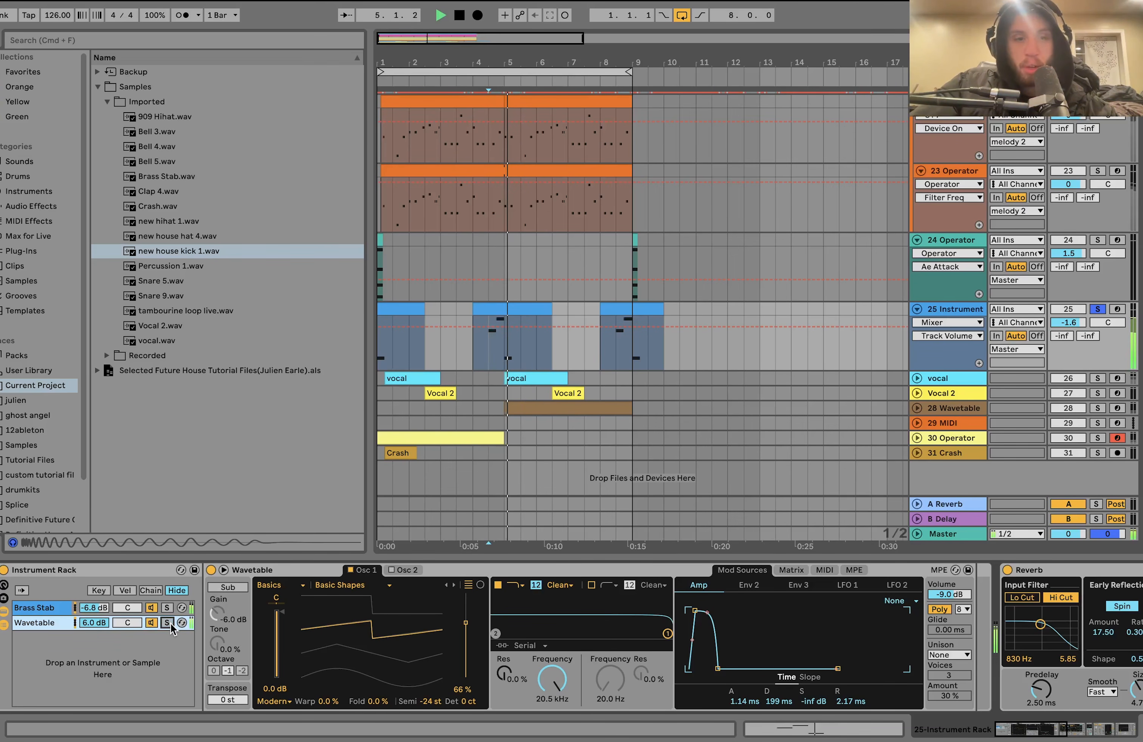
key(space)
- Review the rack track's Reverb, Overdrive, Compressor and Auto Filter, playing the sound with Overdrive bypassed before re-enabling it
scroll(172, 628, right, 10)
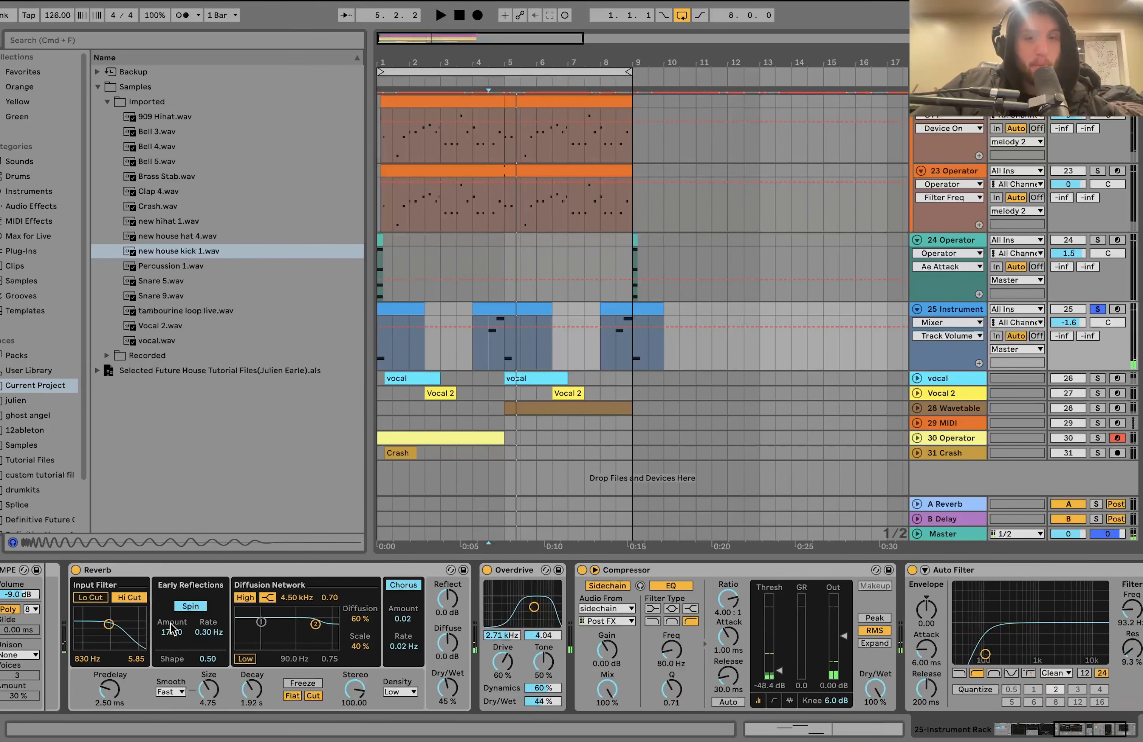
scroll(172, 629, left, 3)
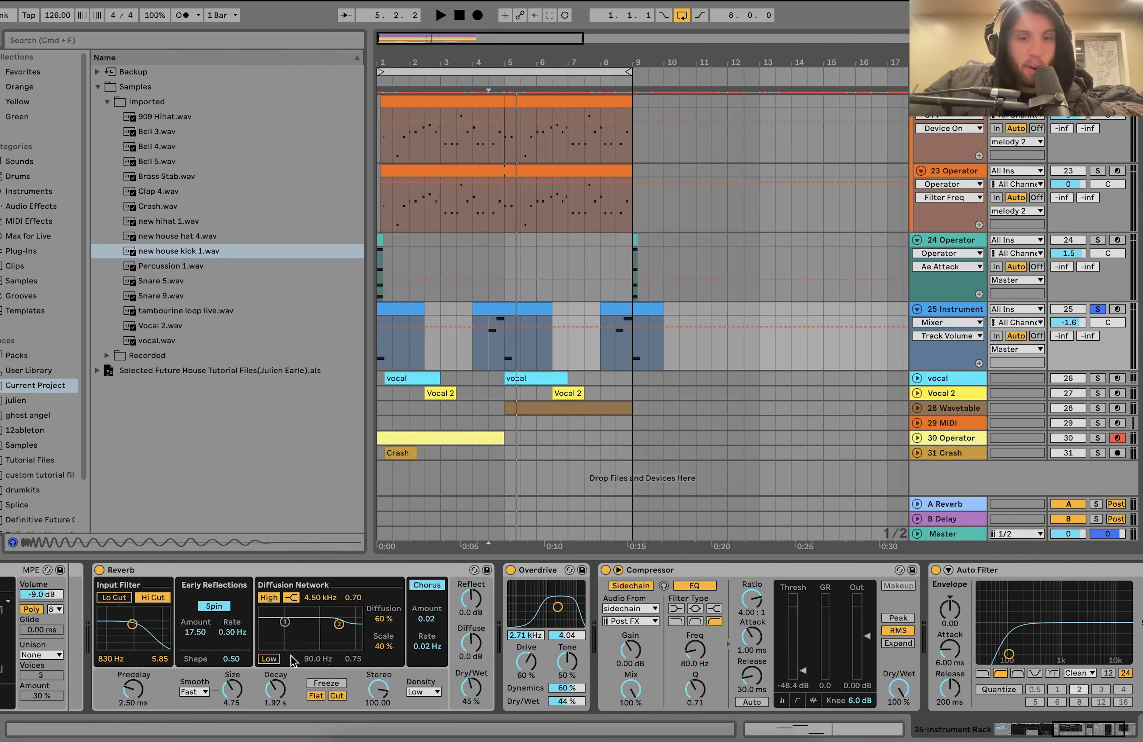
click(510, 570)
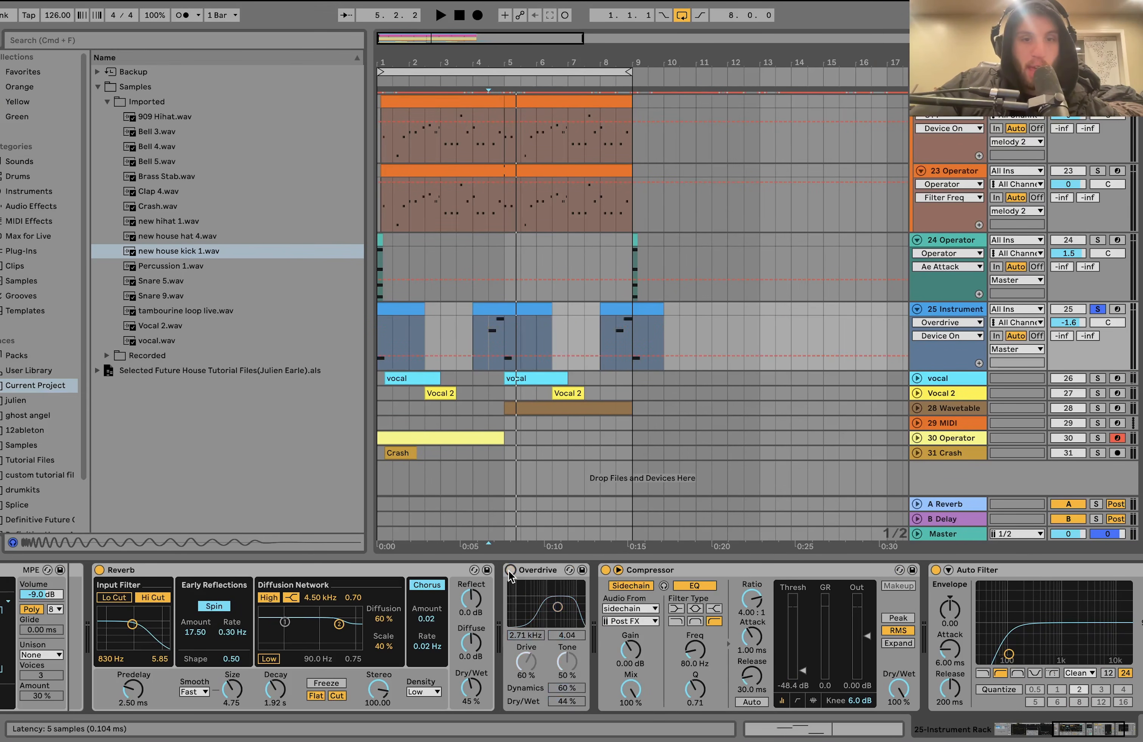
key(space)
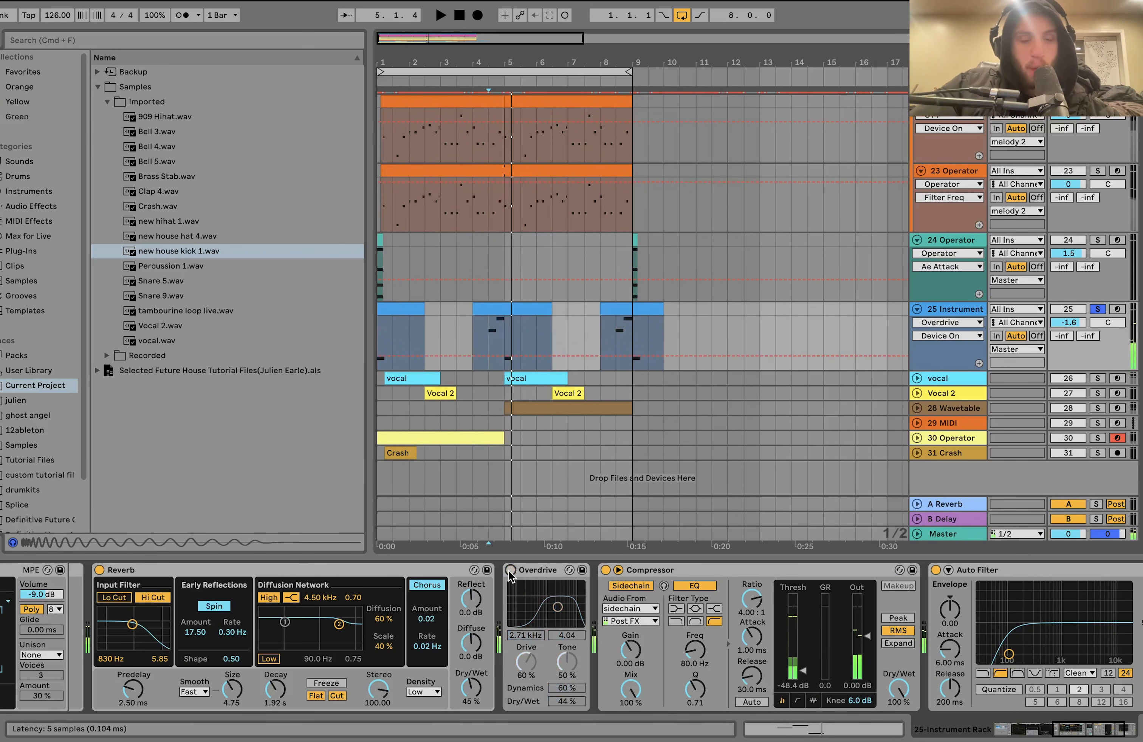
click(510, 570)
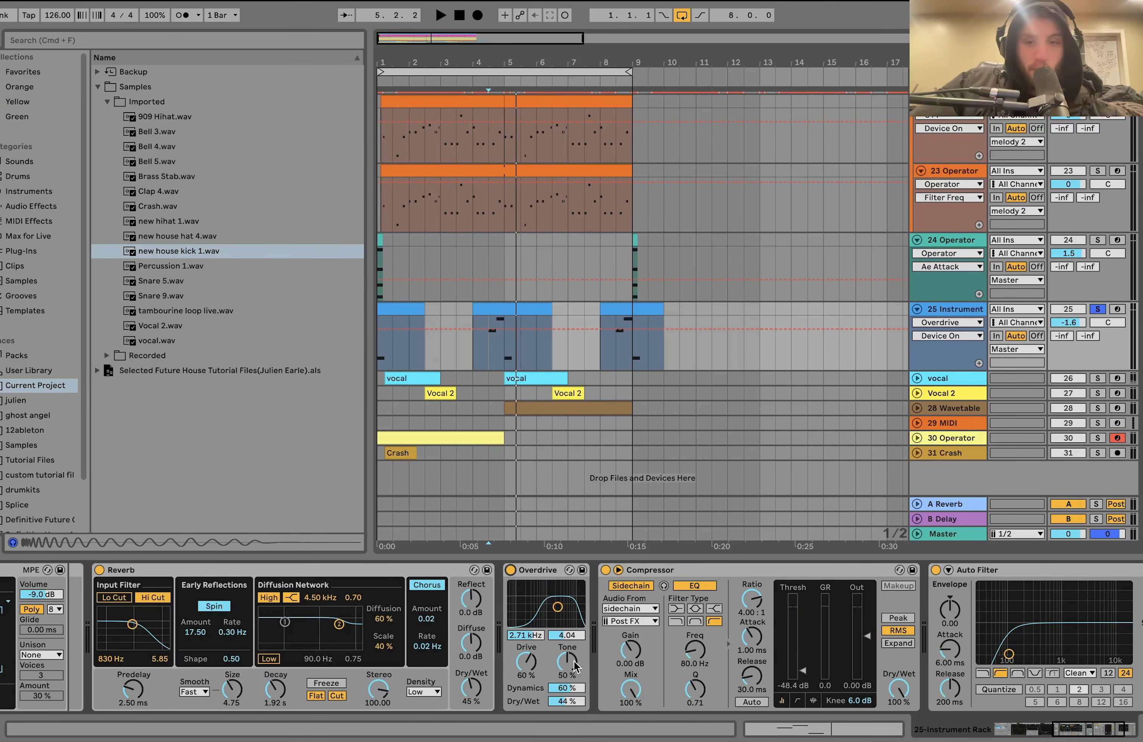
scroll(568, 651, right, 5)
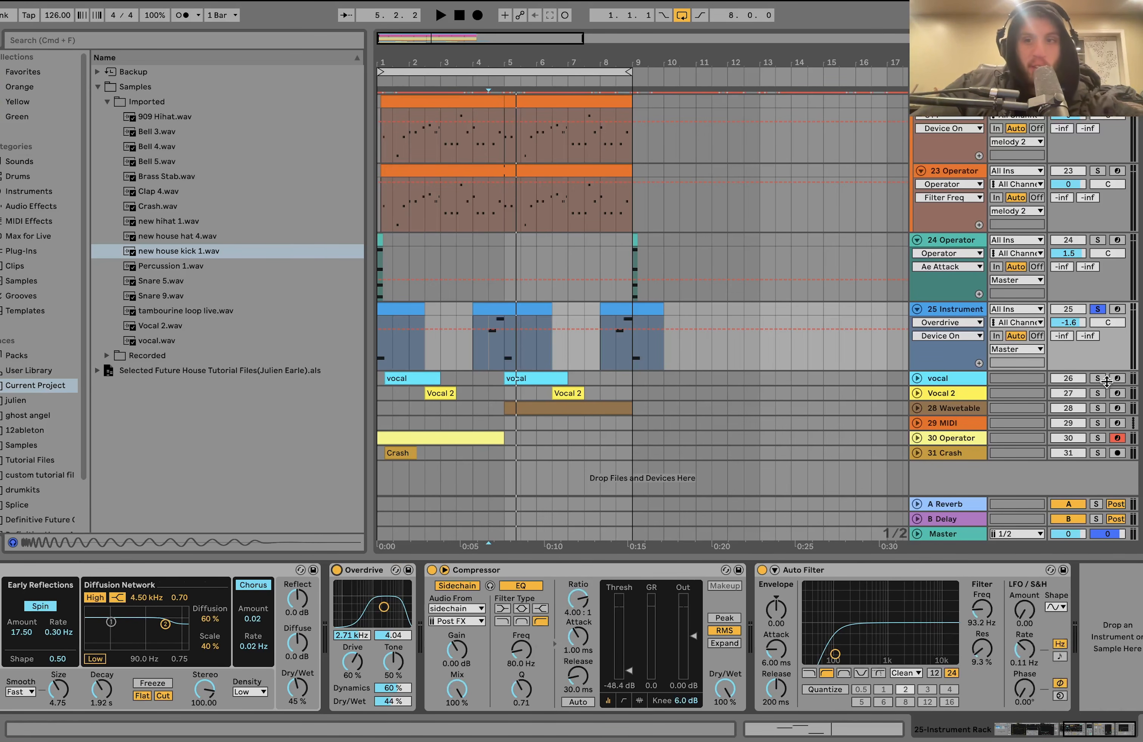
- Solo and unfold the vocal and Vocal 2 tracks, play from the first vocal clip and select the first Vocal 2 clip
click(918, 393)
click(917, 379)
click(410, 379)
key(space)
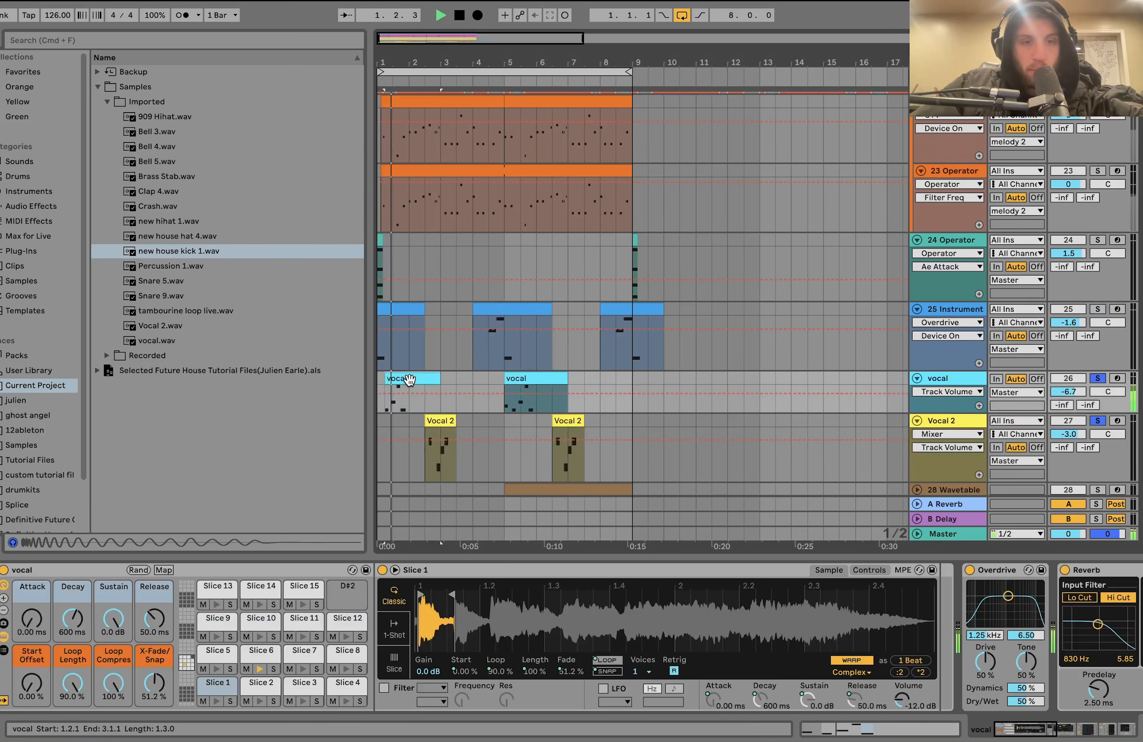
click(439, 419)
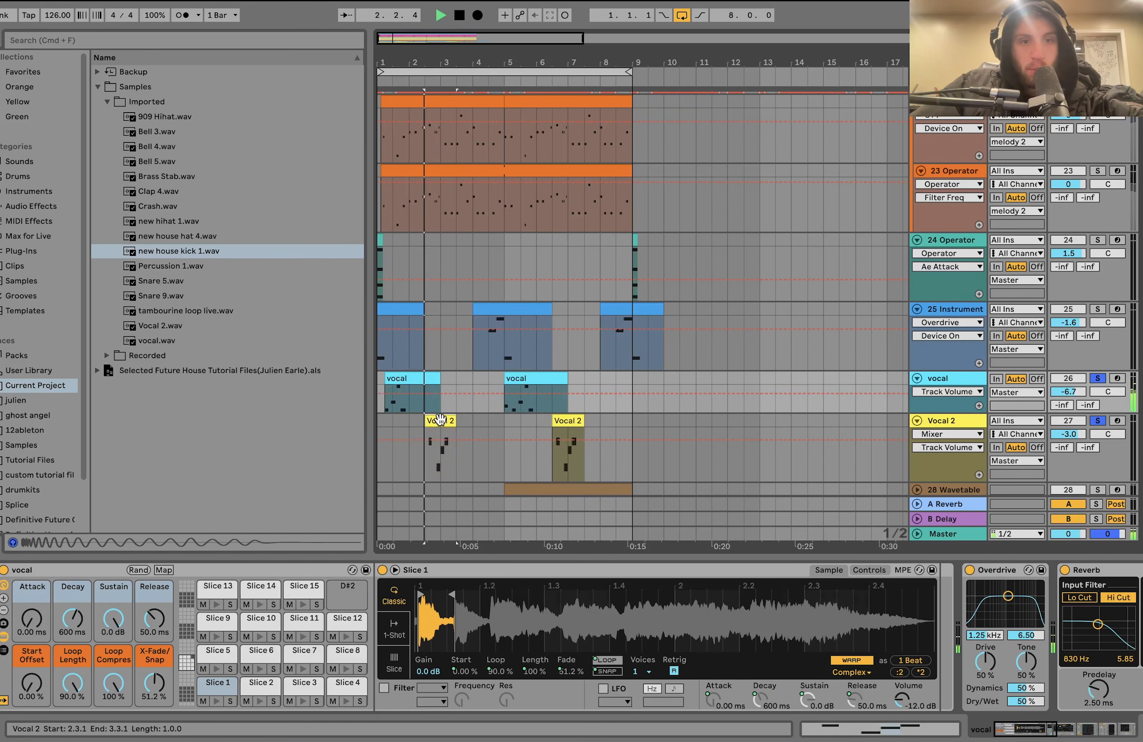
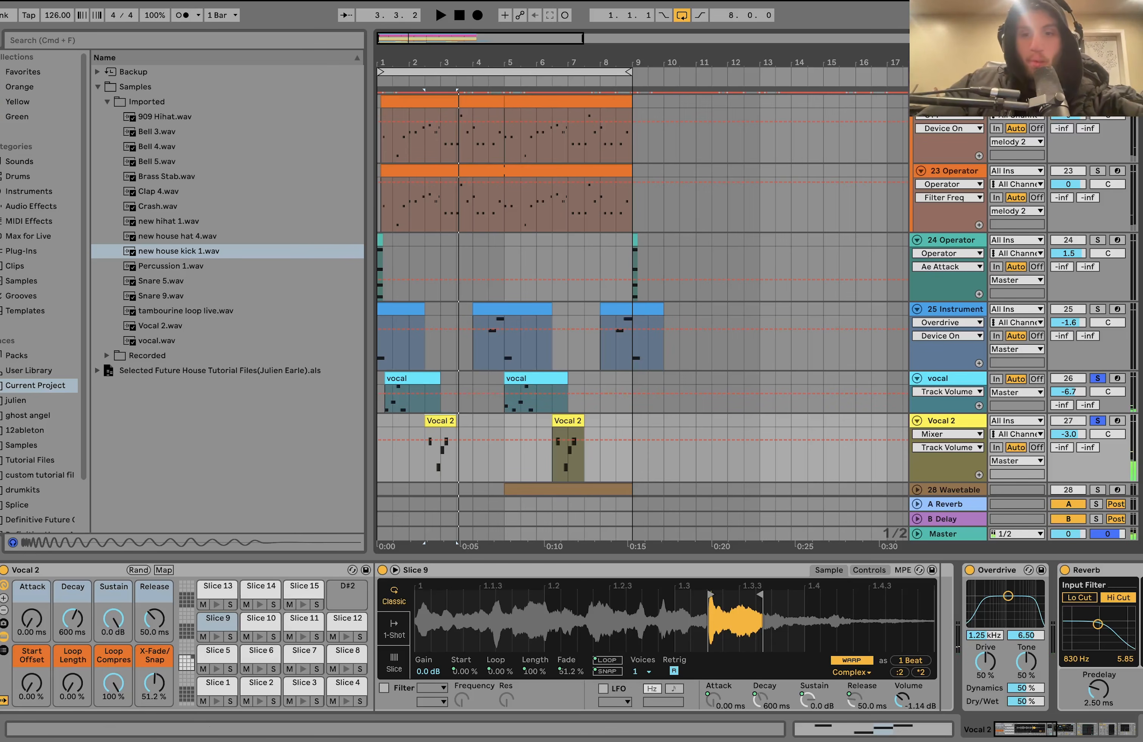
- Turn off the vocal solos, play all tracks together from 1.1.1, and solo the vocal track
click(1097, 380)
scroll(1054, 382, up, 15)
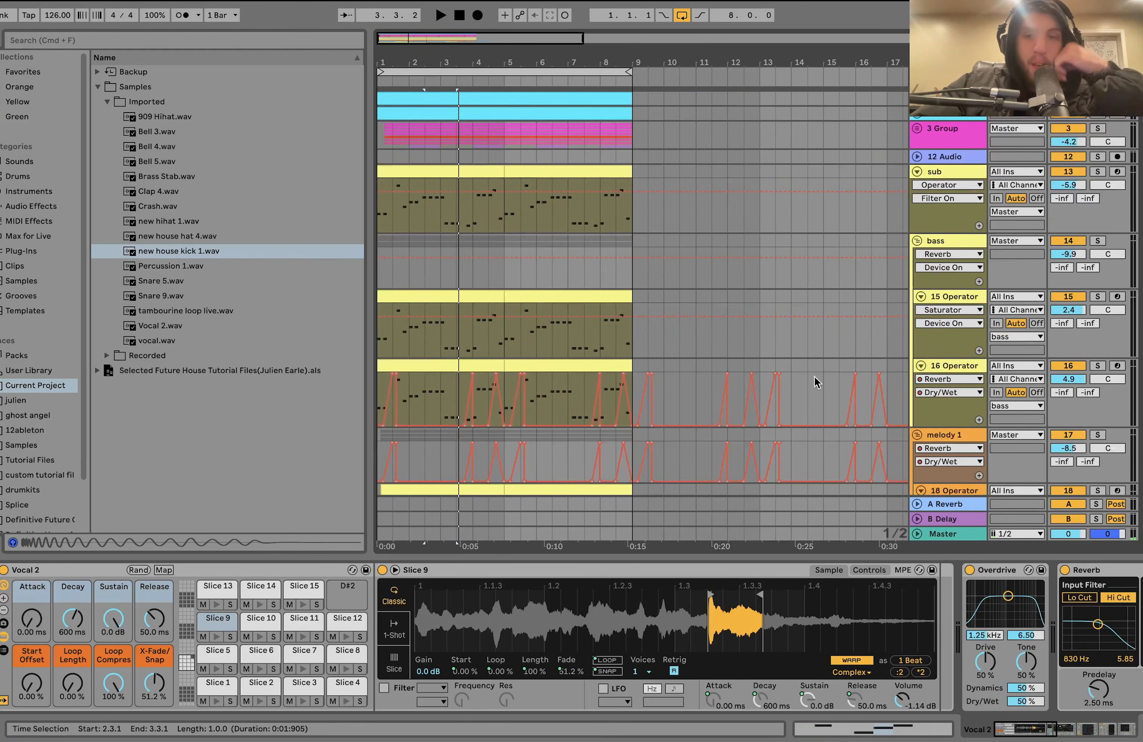
scroll(813, 387, down, 16)
scroll(814, 388, down, 2)
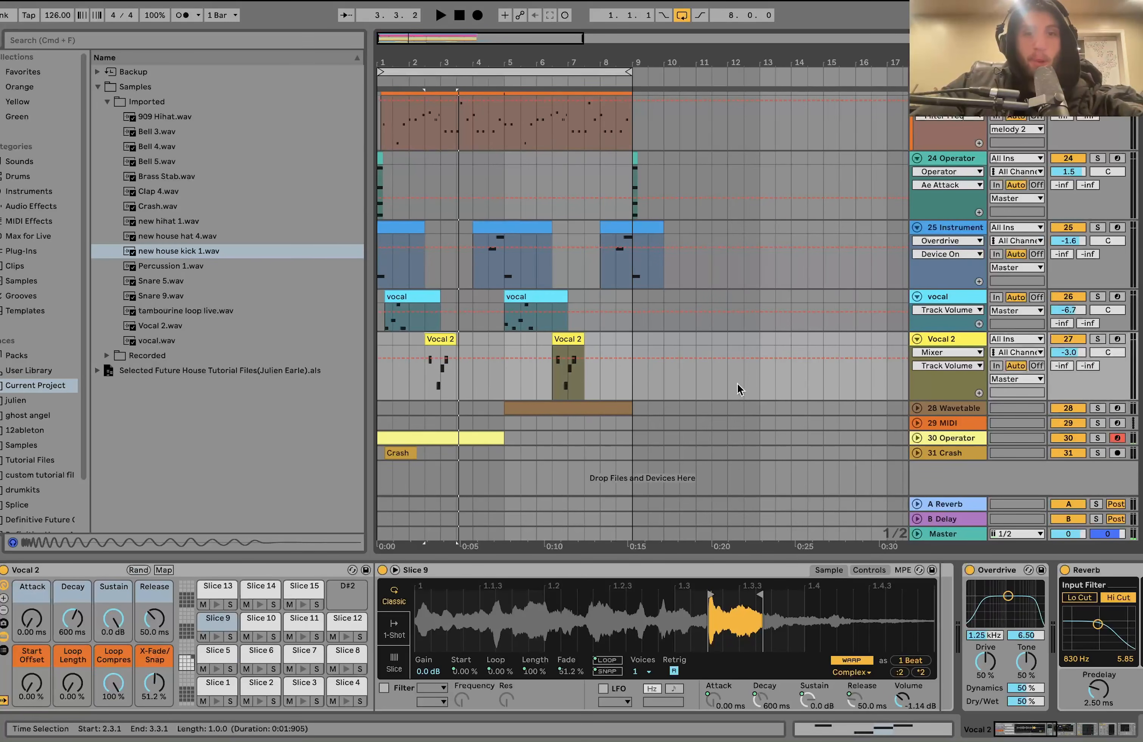
click(378, 294)
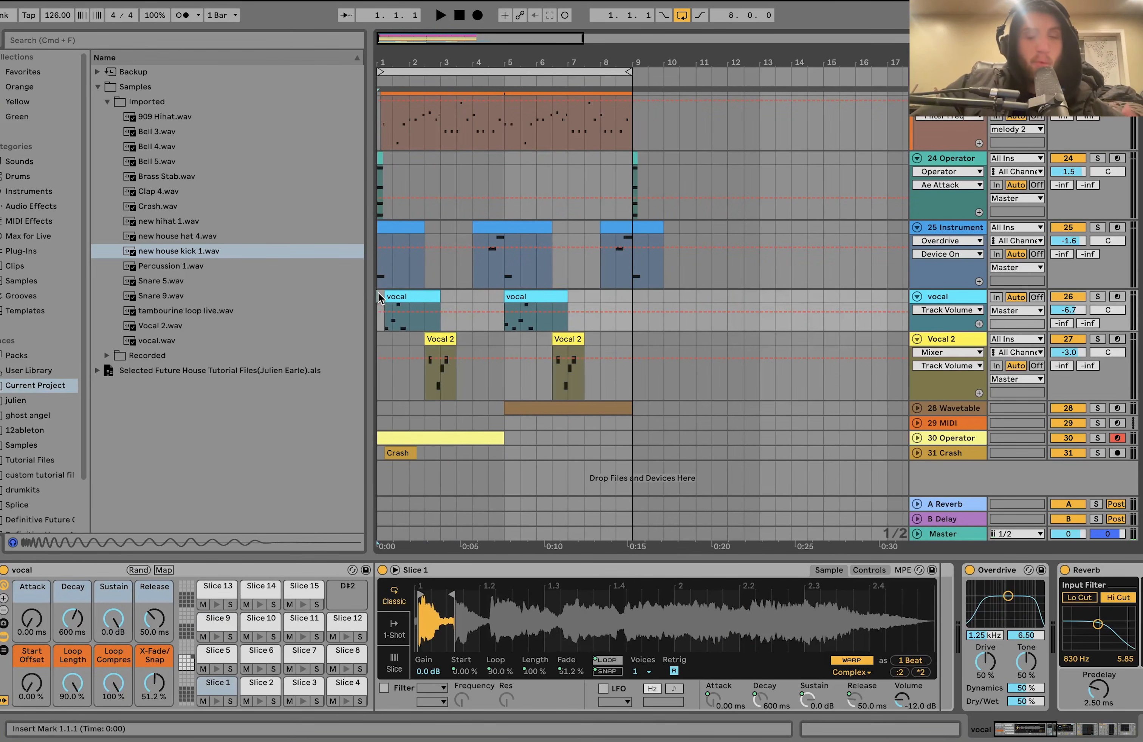
key(space)
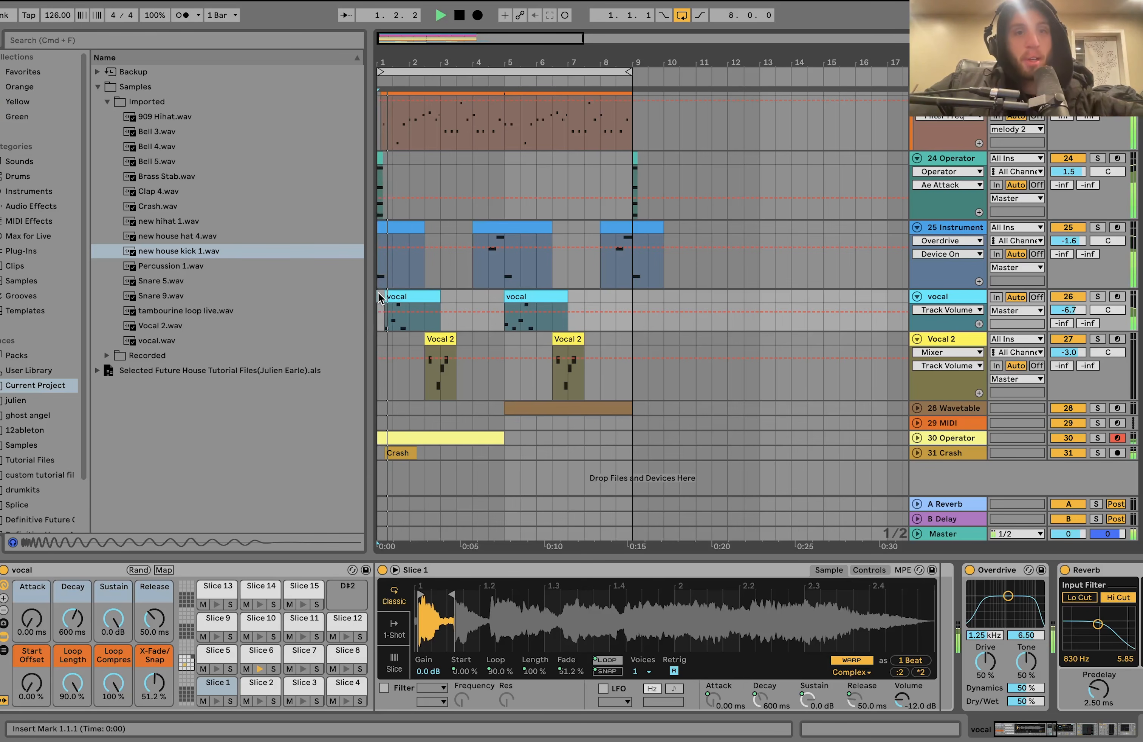
click(1098, 297)
key(space)
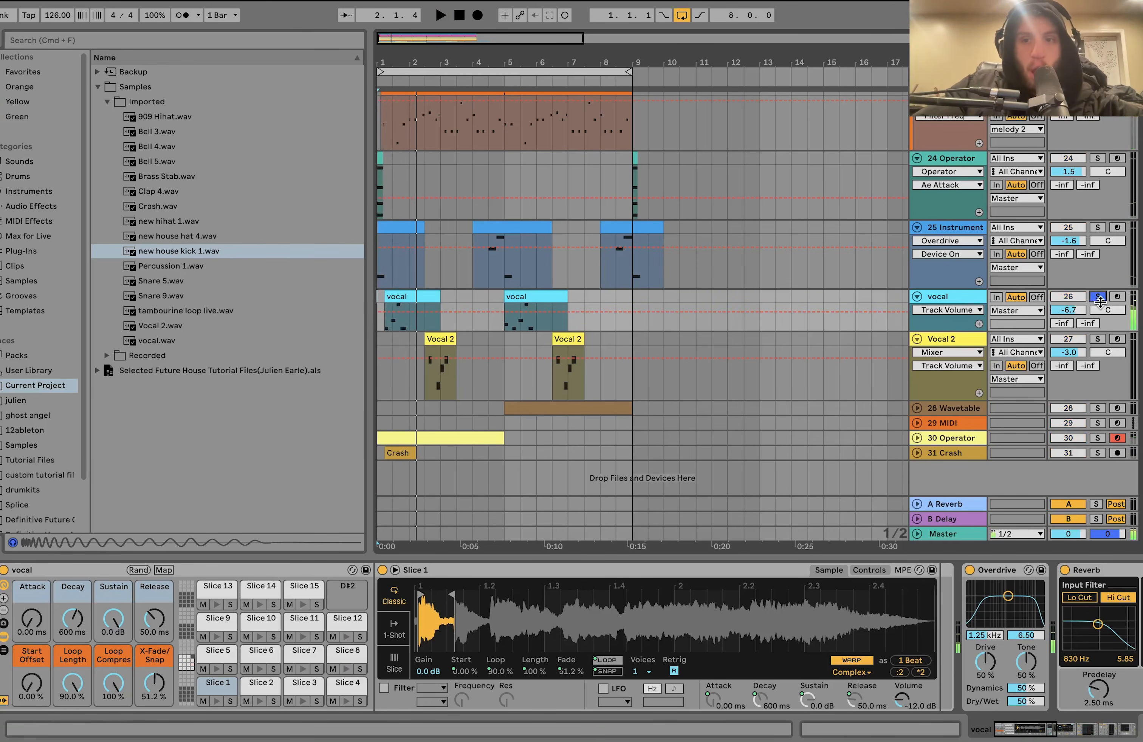
- Show the Controls of the vocal track's Slice 1 and examine the Transpose setting and its option for copying the value to sibling slices
click(945, 298)
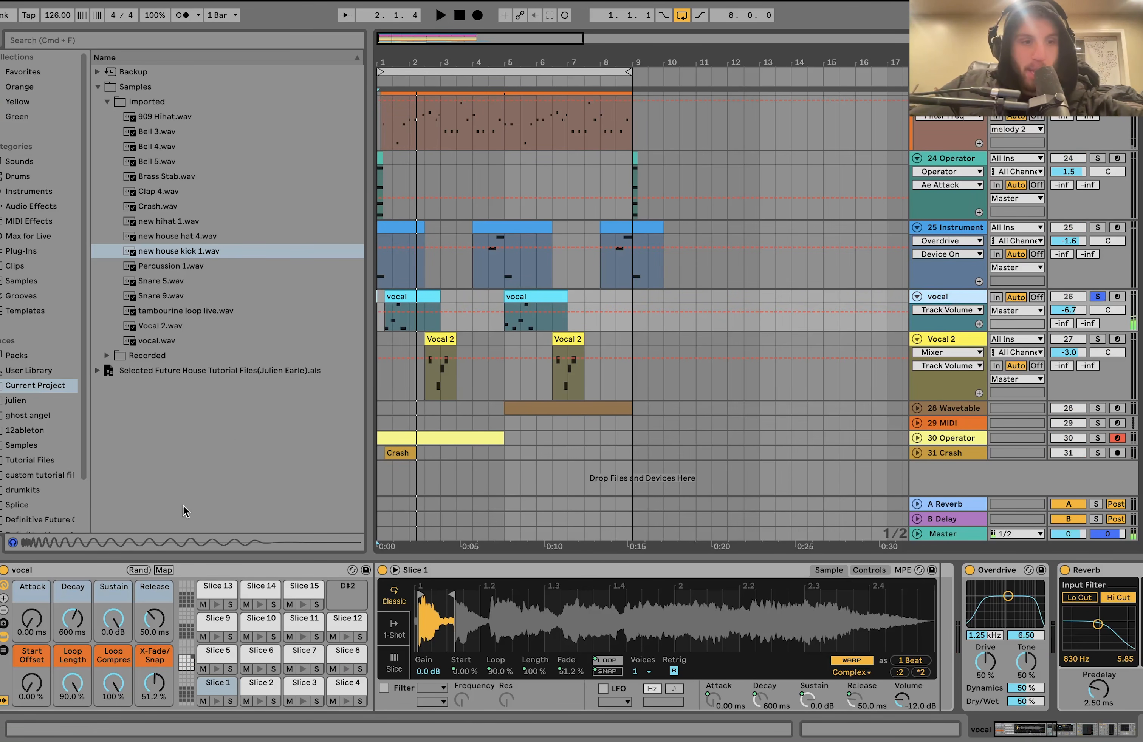
click(869, 571)
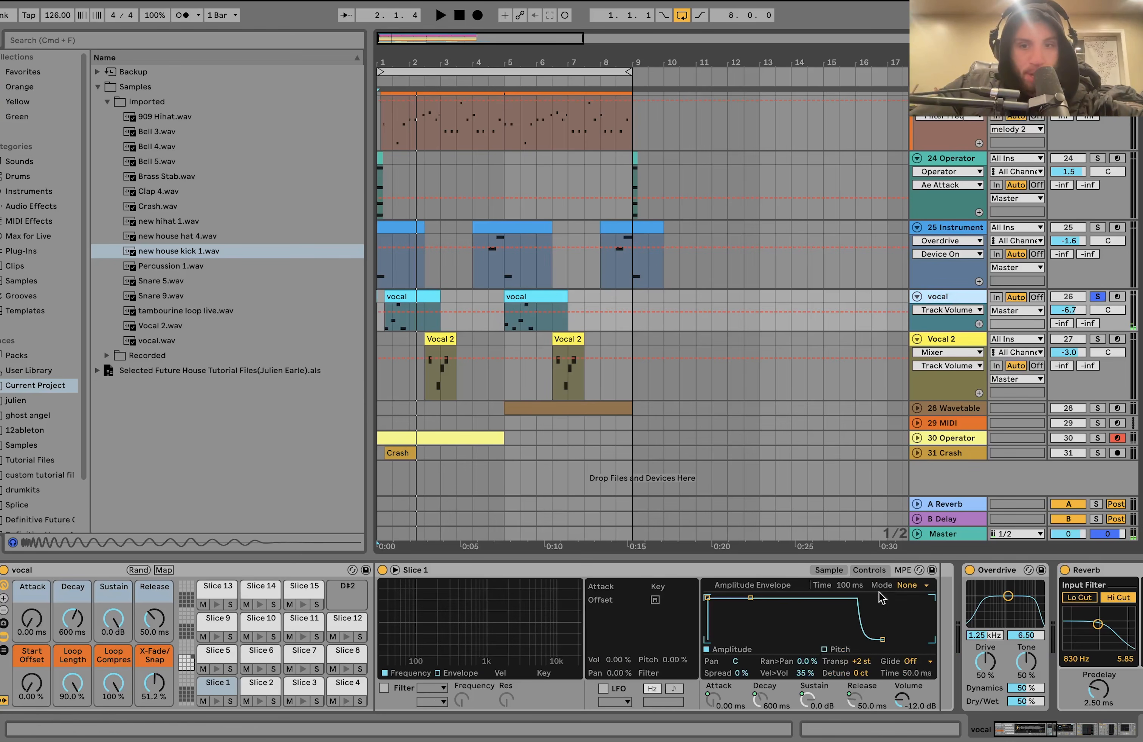
click(861, 663)
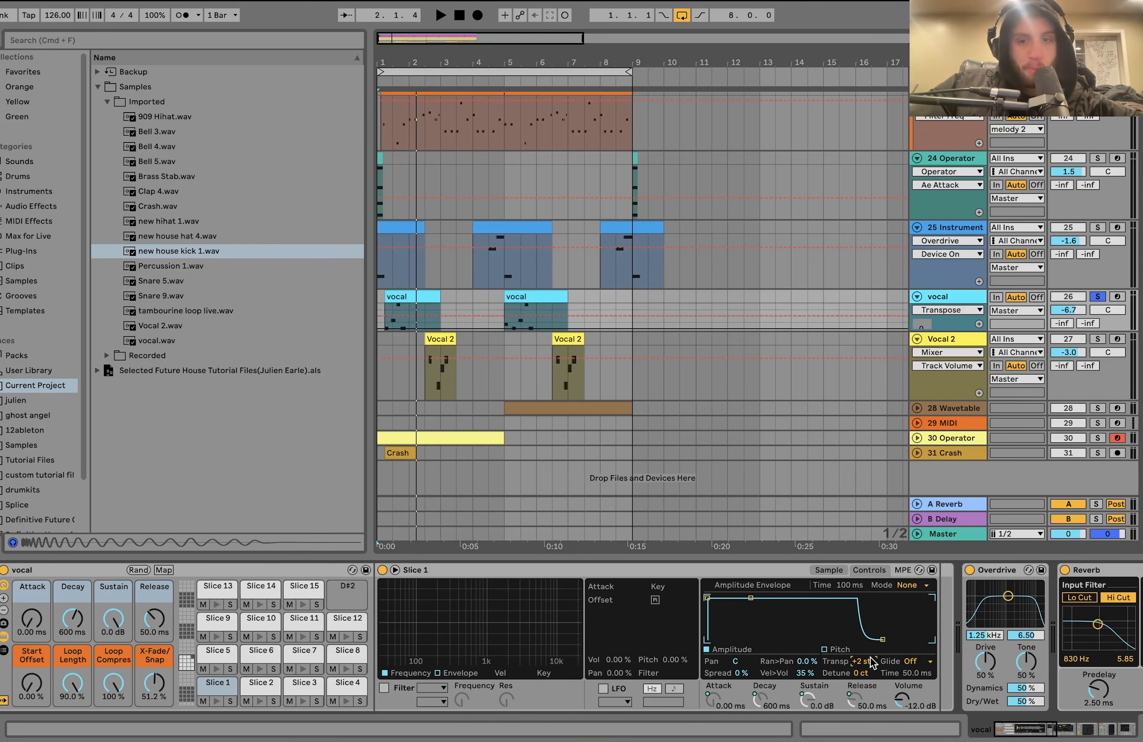
right_click(870, 658)
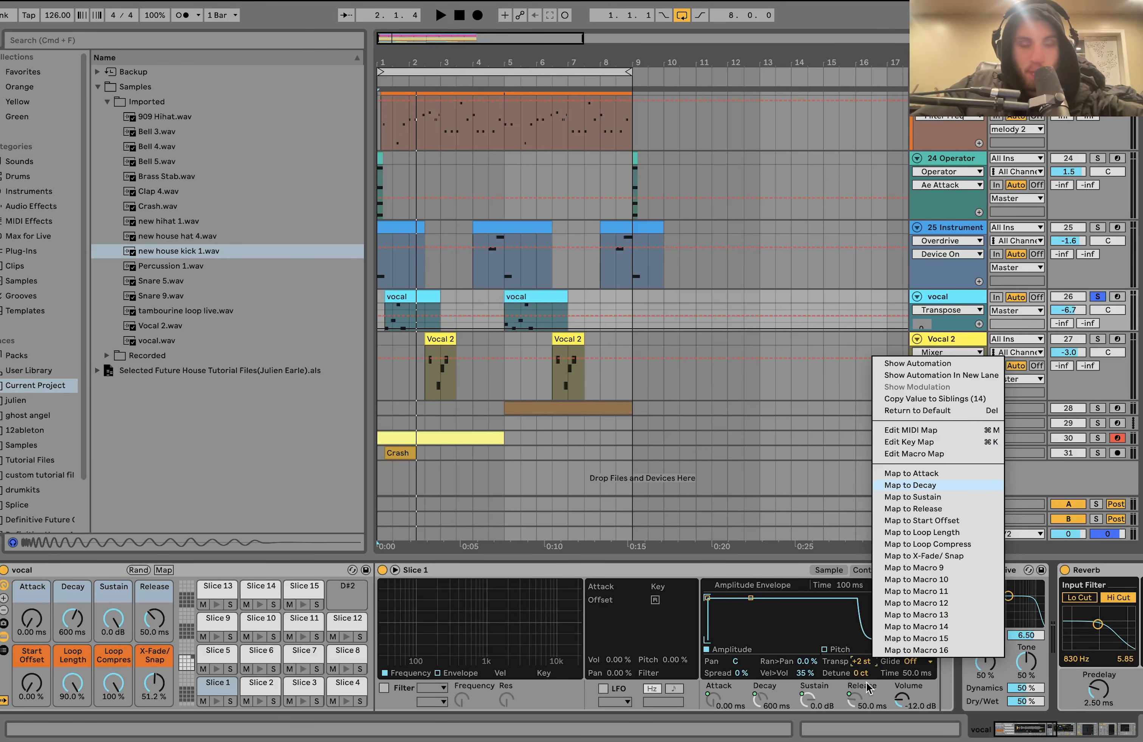
click(501, 705)
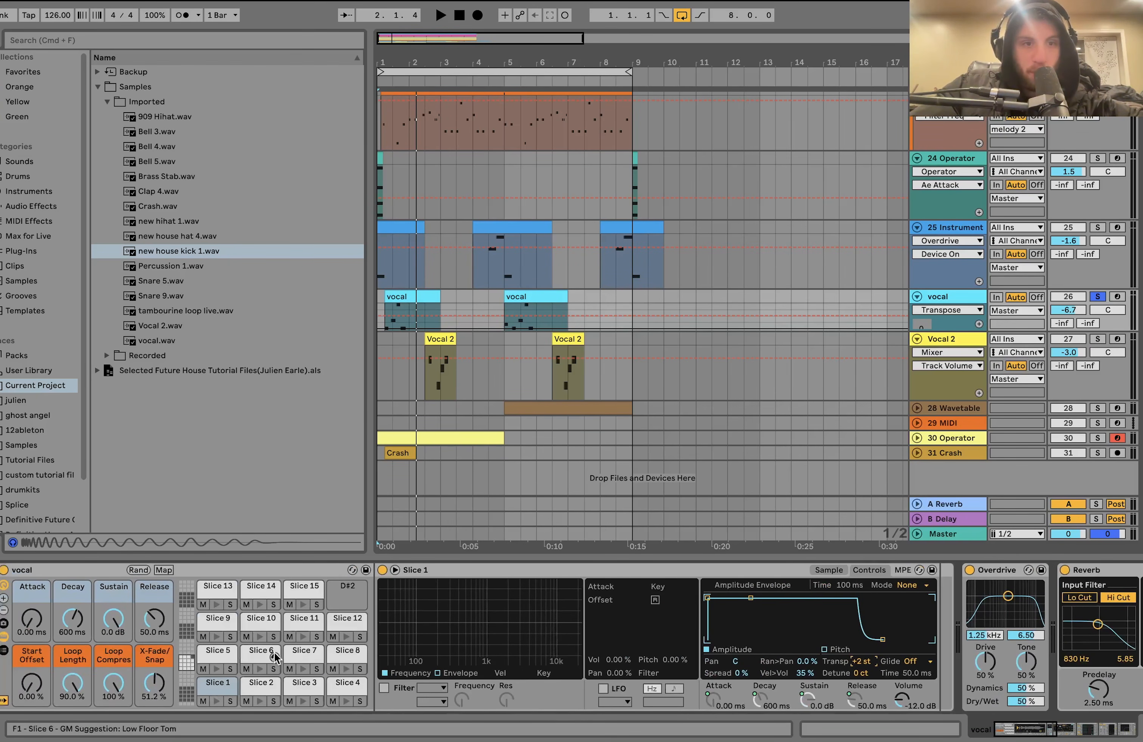
- Slice Vocal 2.wav to a new MIDI track by Transient with the Built-in preset, and delete the resulting track
right_click(163, 328)
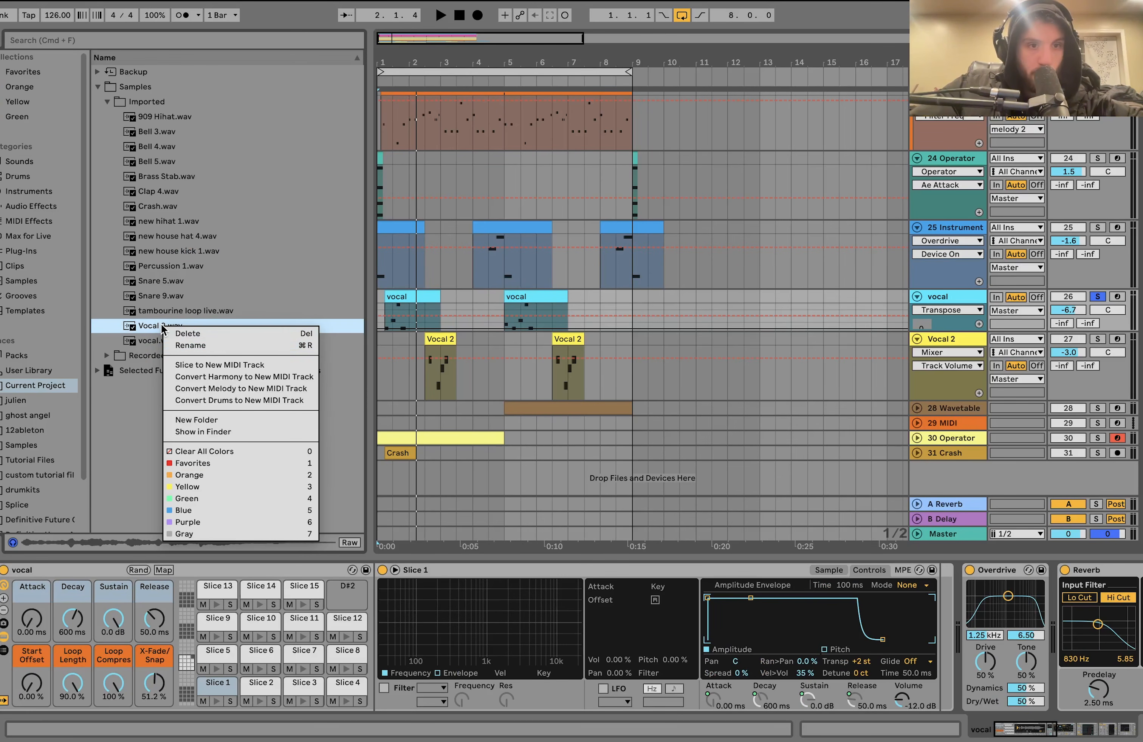
click(202, 364)
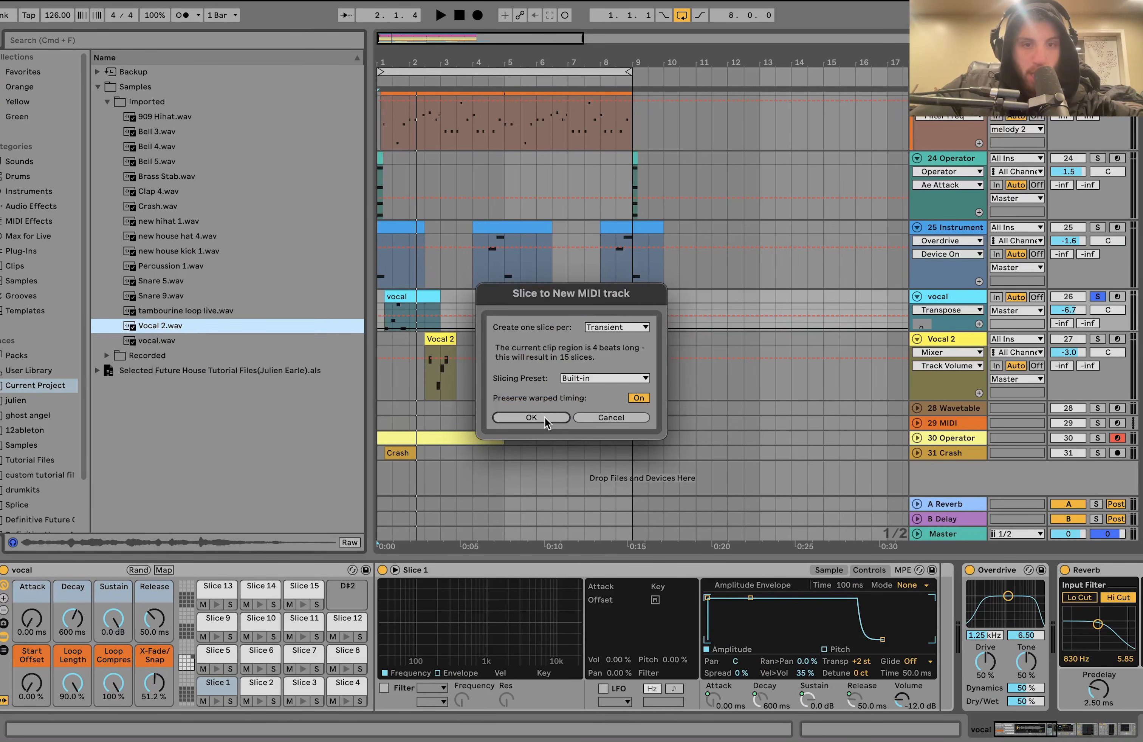
click(531, 418)
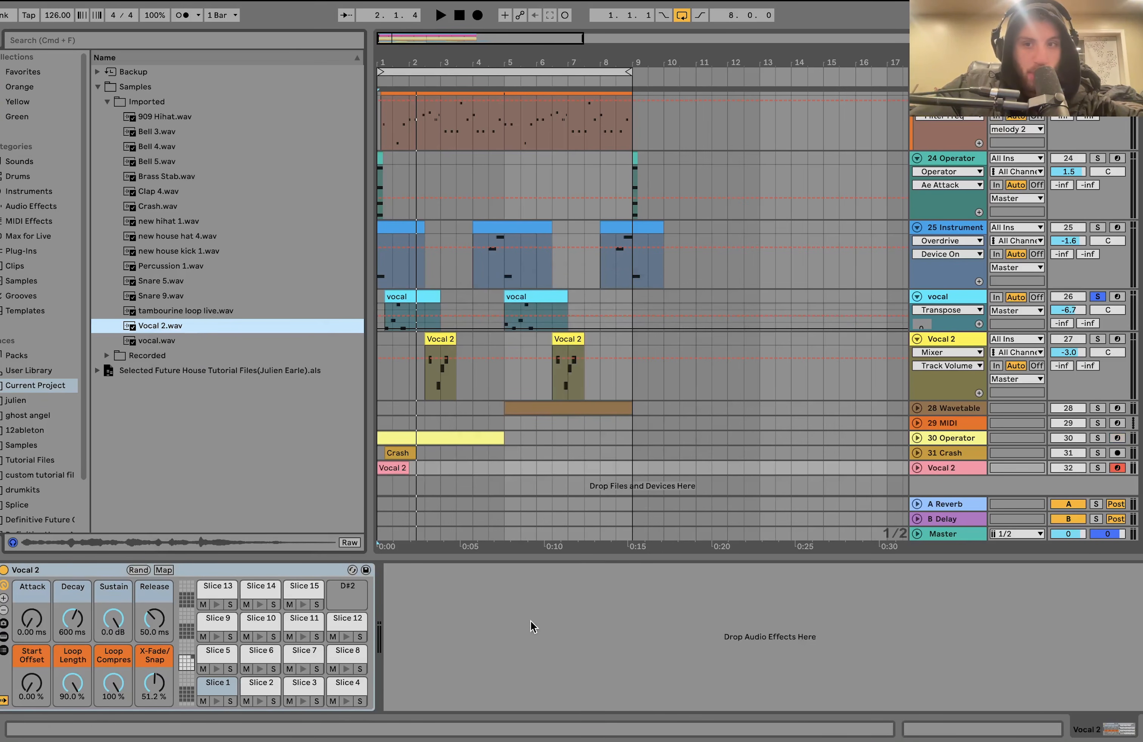
click(951, 470)
key(Delete)
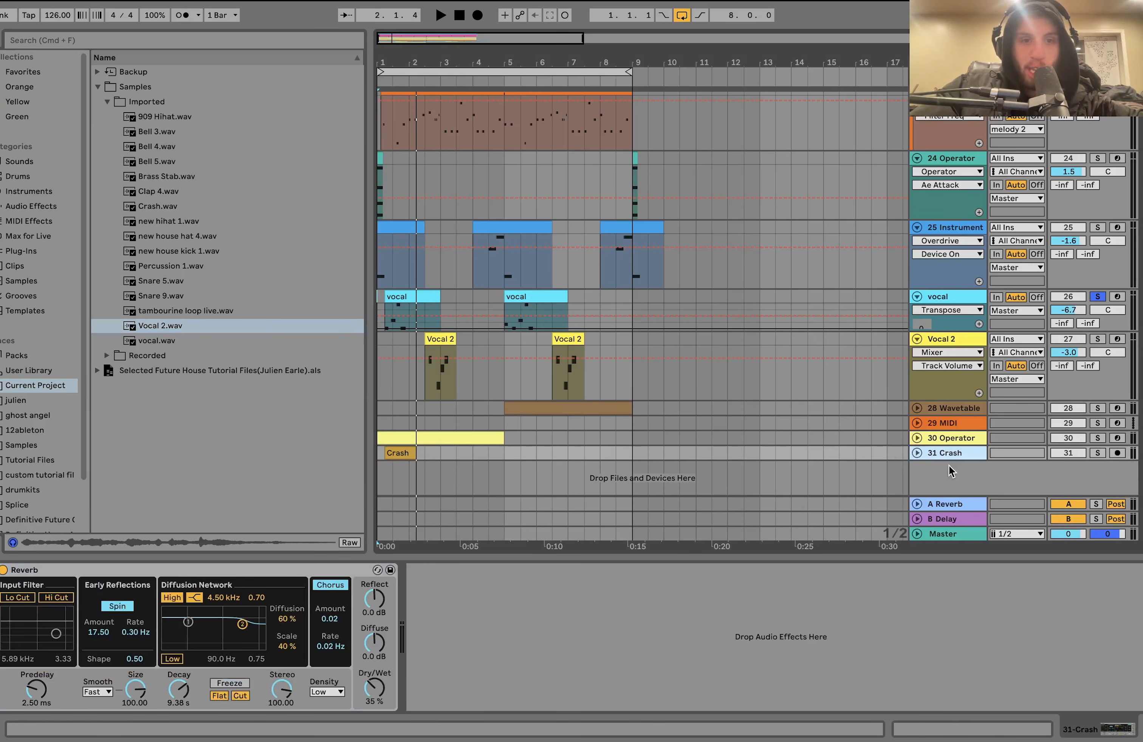
- Play the first clip of the soloed vocal track with Overdrive bypassed, and re-enable Overdrive
click(977, 302)
scroll(526, 664, right, 5)
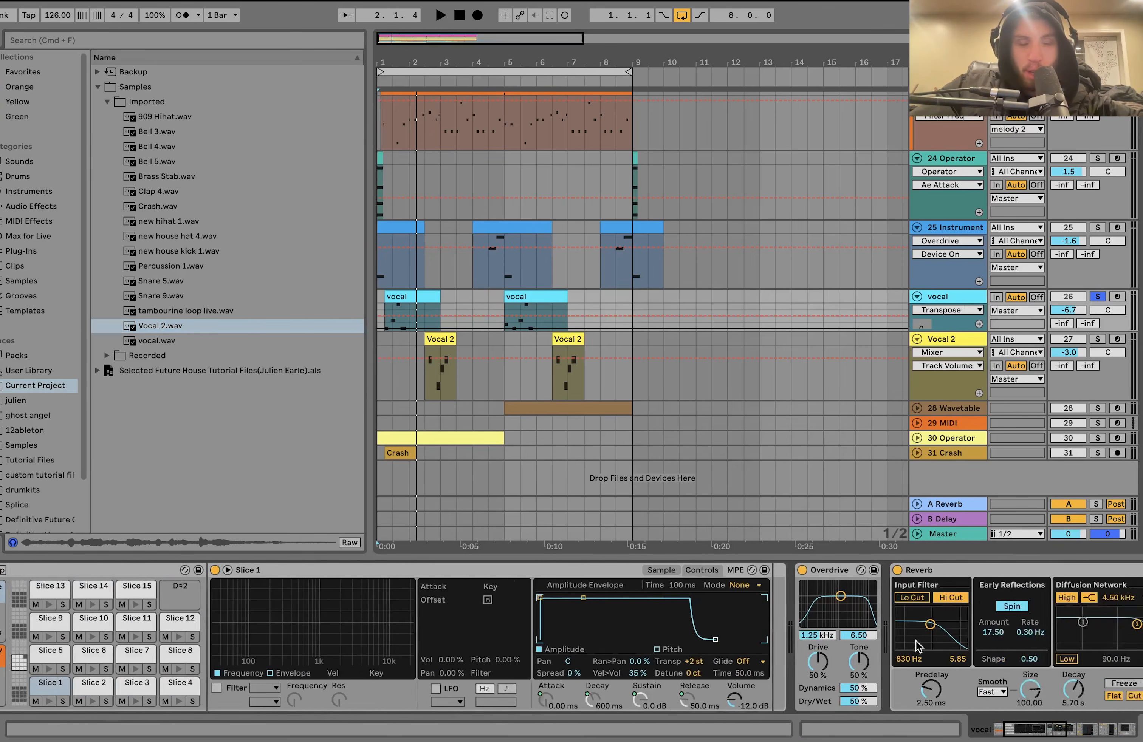
click(397, 298)
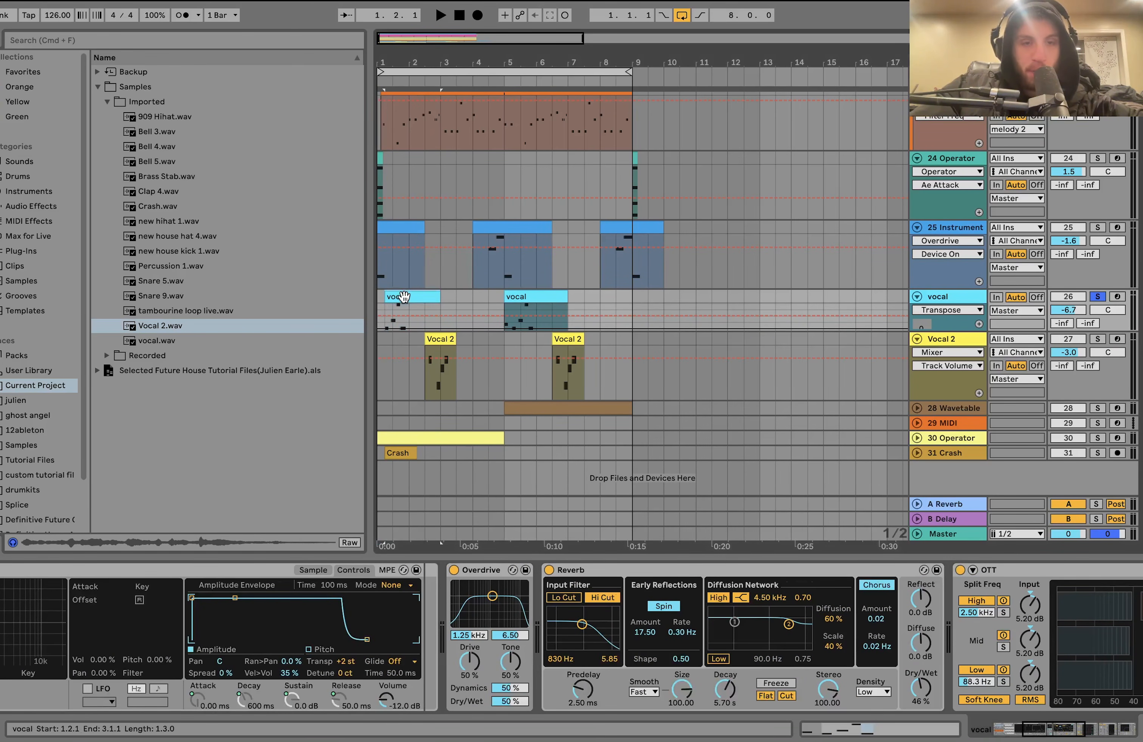
key(space)
click(454, 571)
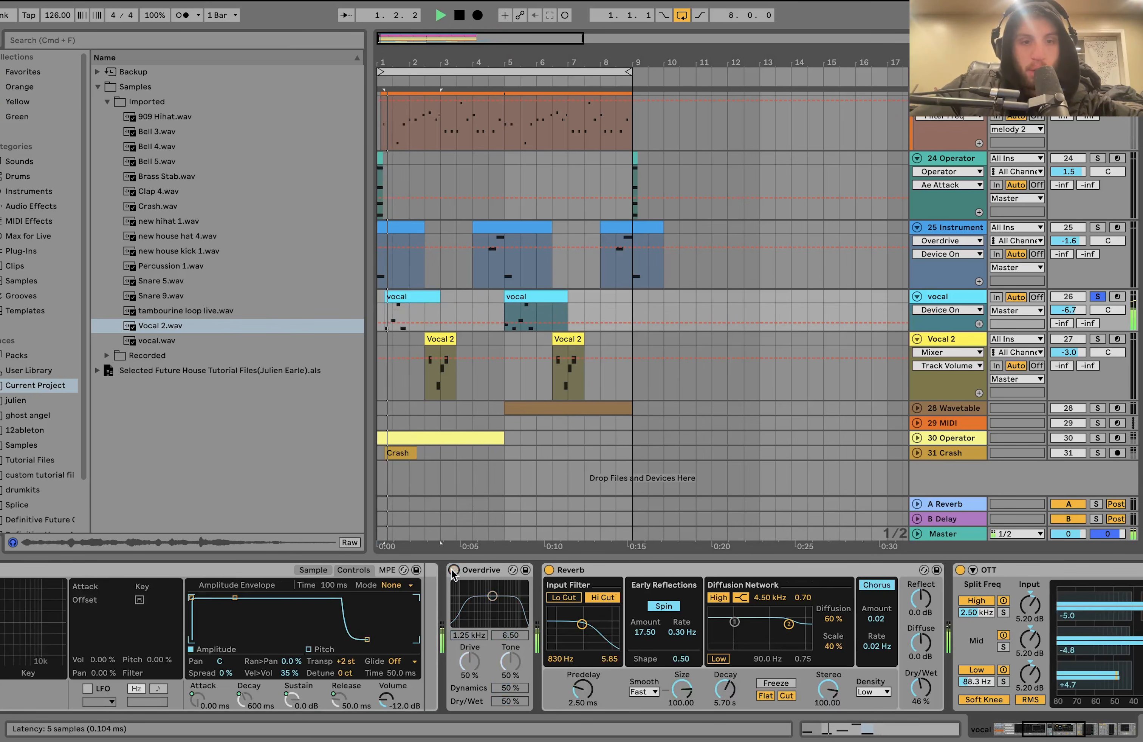
click(453, 570)
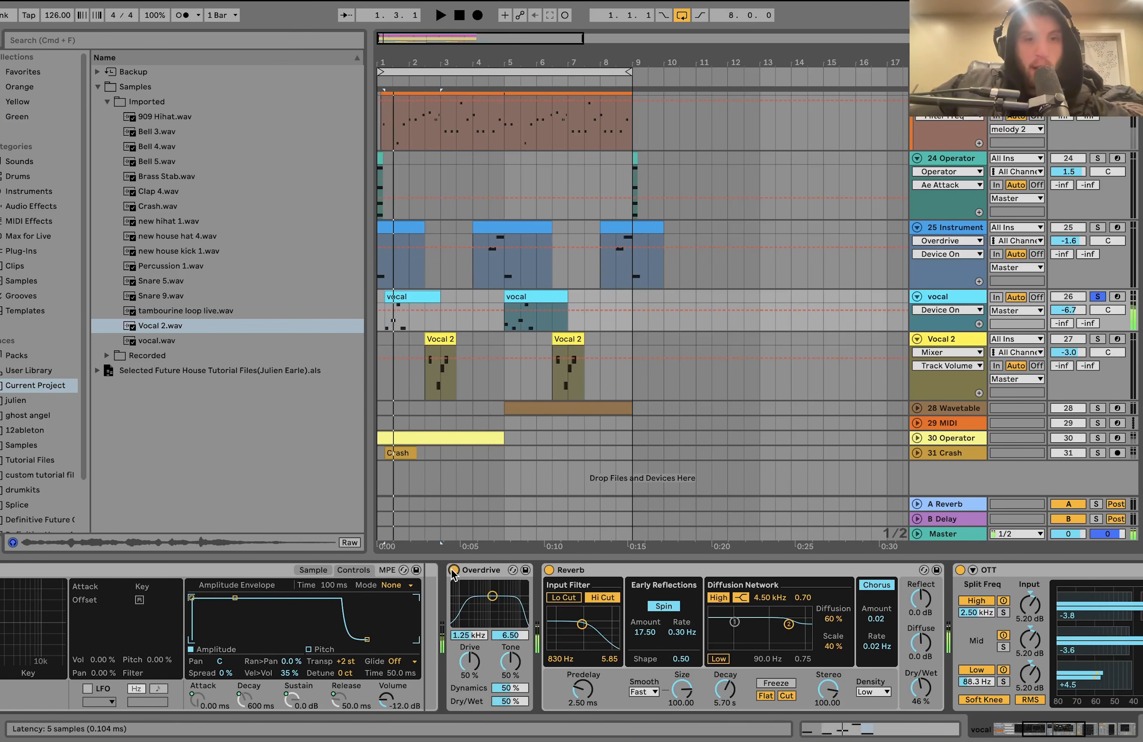
- Review the vocal track's Reverb and play the clip with OTT bypassed before re-enabling OTT
scroll(448, 665, right, 5)
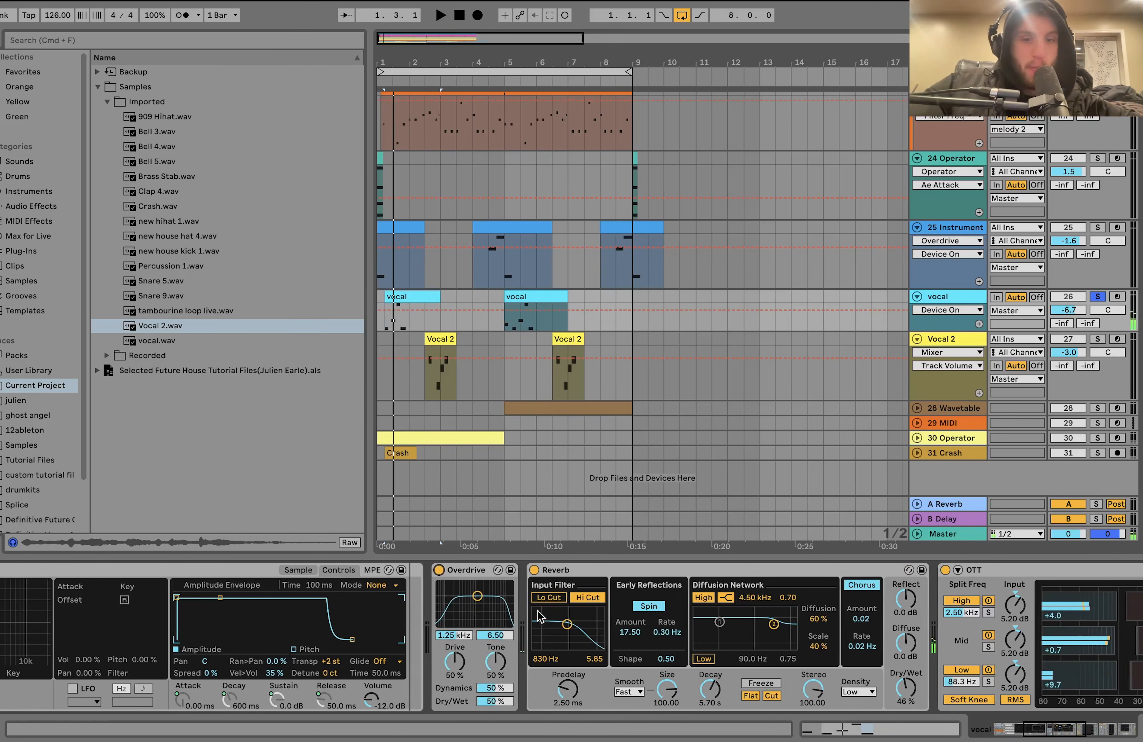
scroll(449, 665, right, 15)
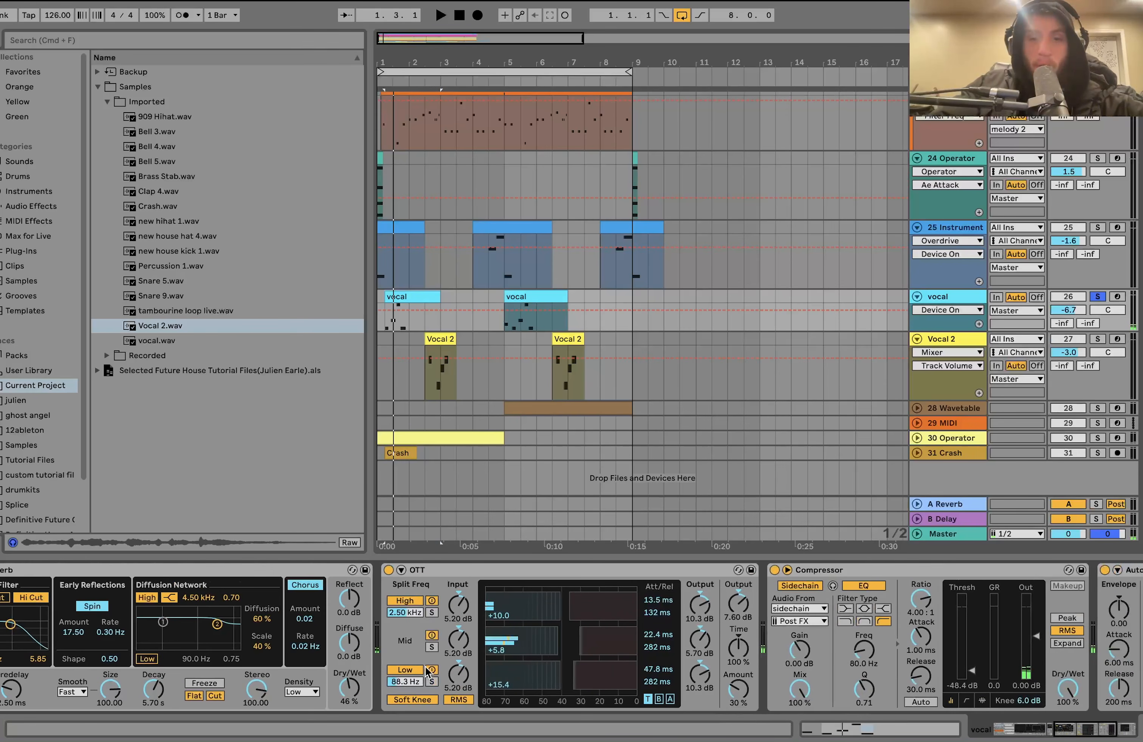
click(388, 570)
key(space)
click(389, 571)
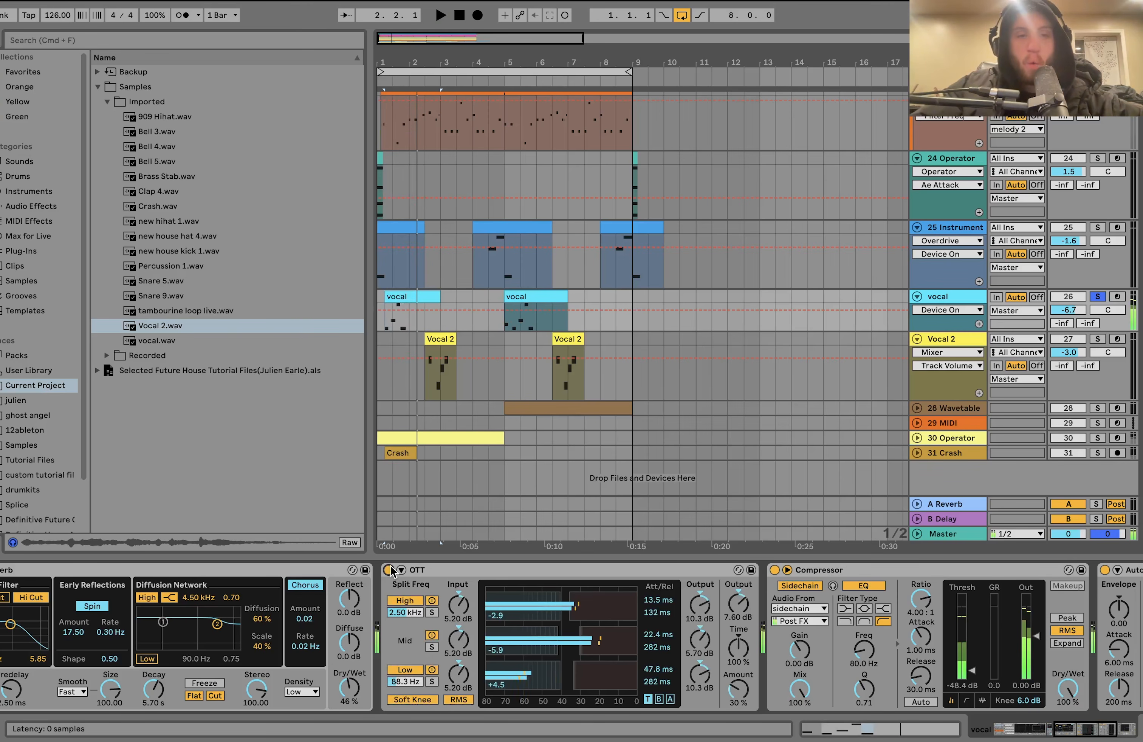
- Review the vocal track's sidechain Compressor and play the clip with Auto Filter bypassed before re-enabling the filter
scroll(391, 571, right, 3)
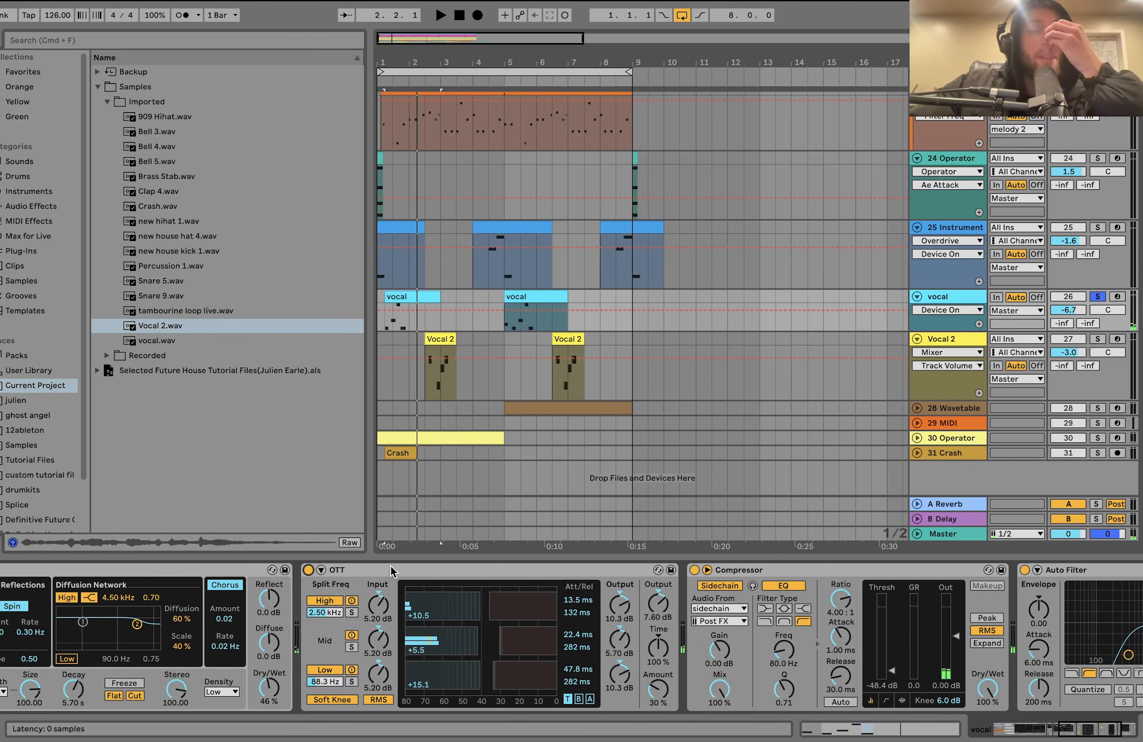
scroll(391, 567, right, 6)
scroll(391, 567, right, 3)
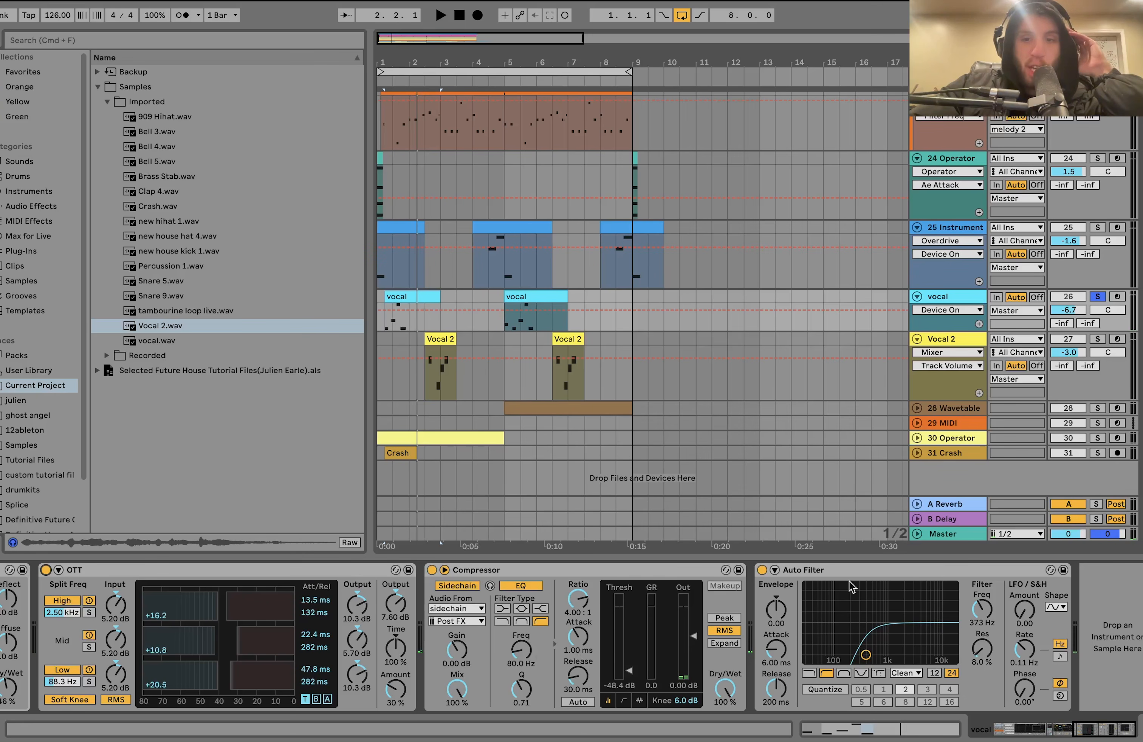
click(761, 570)
key(space)
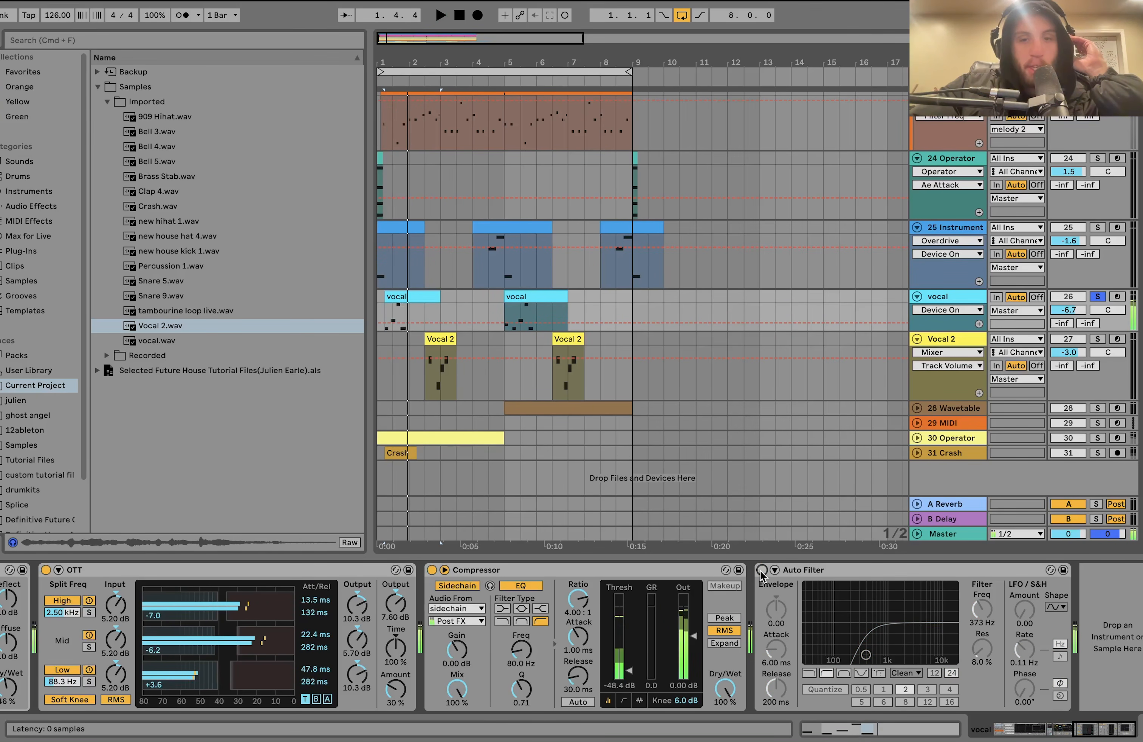
click(762, 571)
- Solo Vocal 2, play its first clip while reviewing its effects, and add the vocal track to the solo
scroll(631, 299, up, 15)
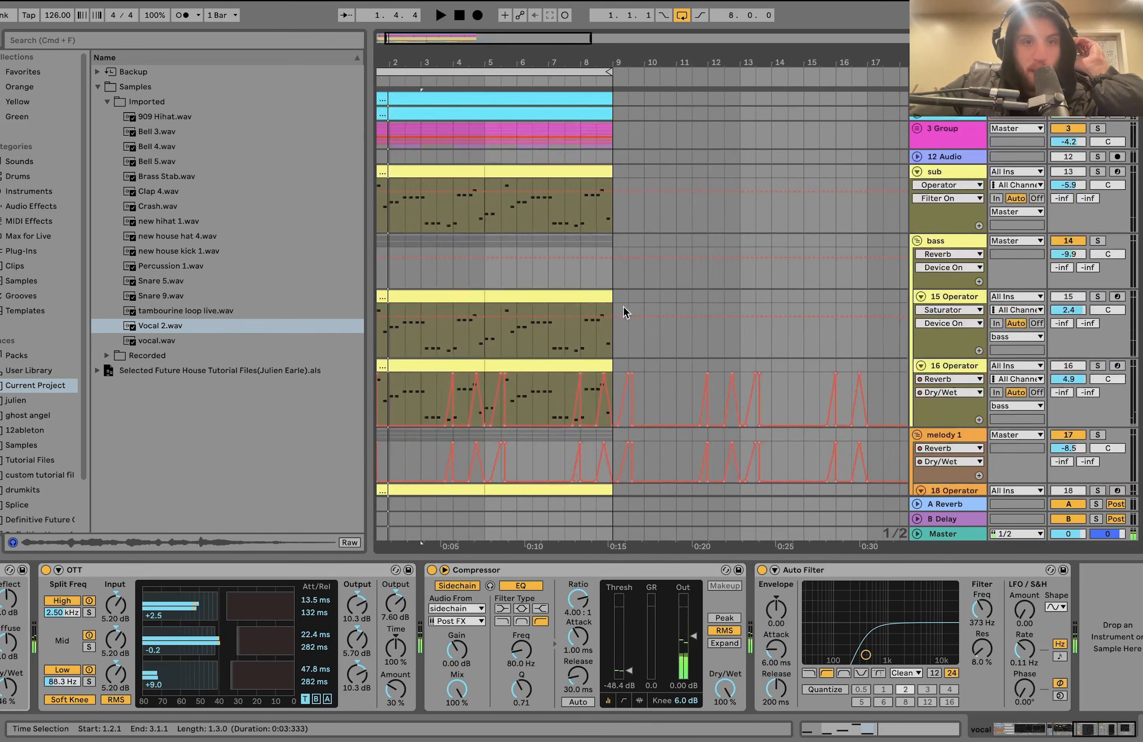
scroll(468, 261, down, 15)
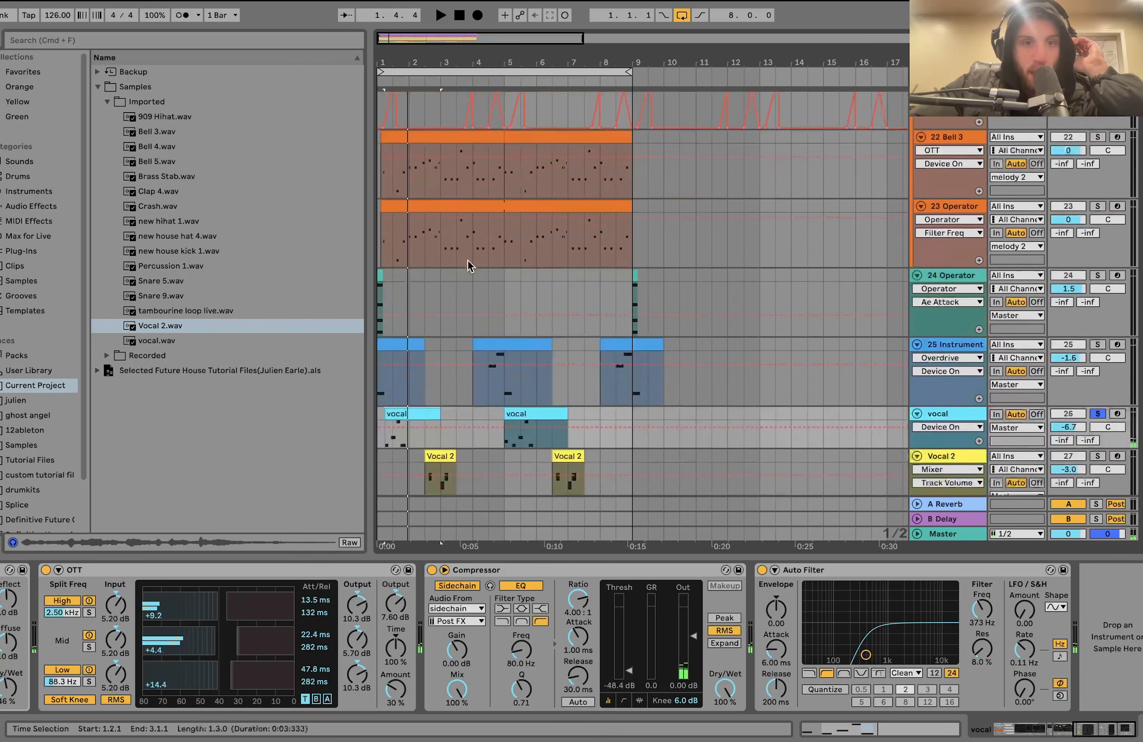
scroll(468, 261, down, 5)
click(1097, 339)
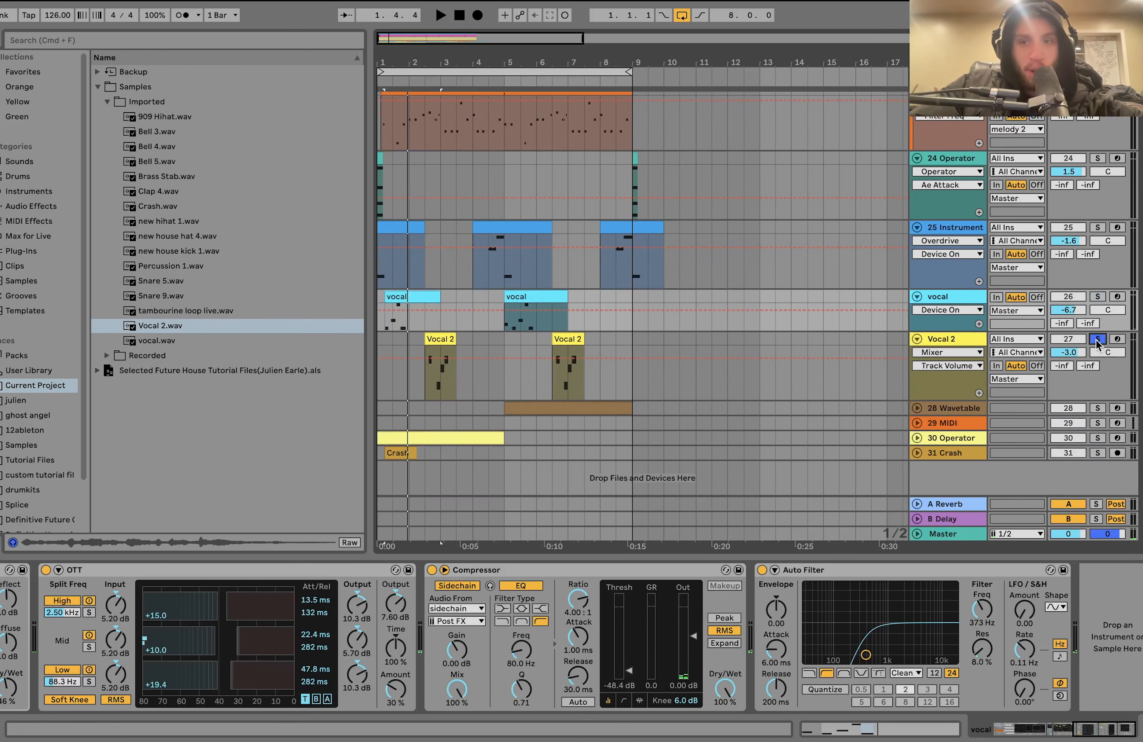
click(437, 340)
key(space)
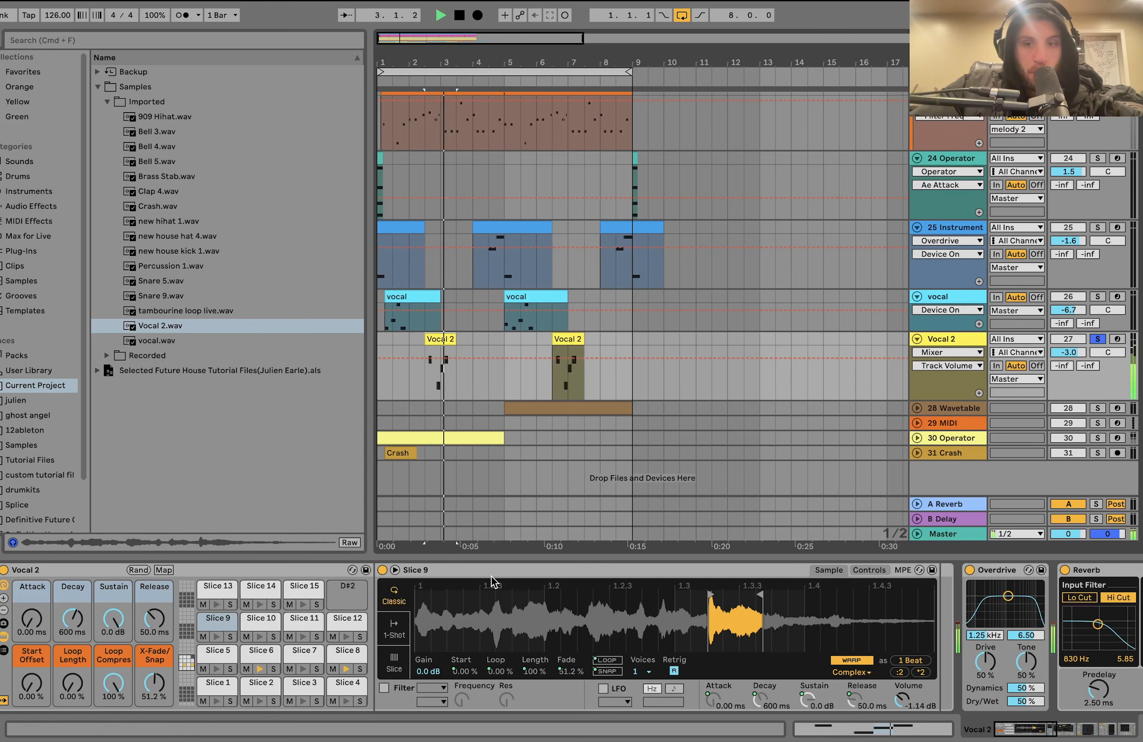
scroll(491, 626, right, 10)
scroll(600, 662, right, 5)
scroll(599, 662, left, 5)
key(space)
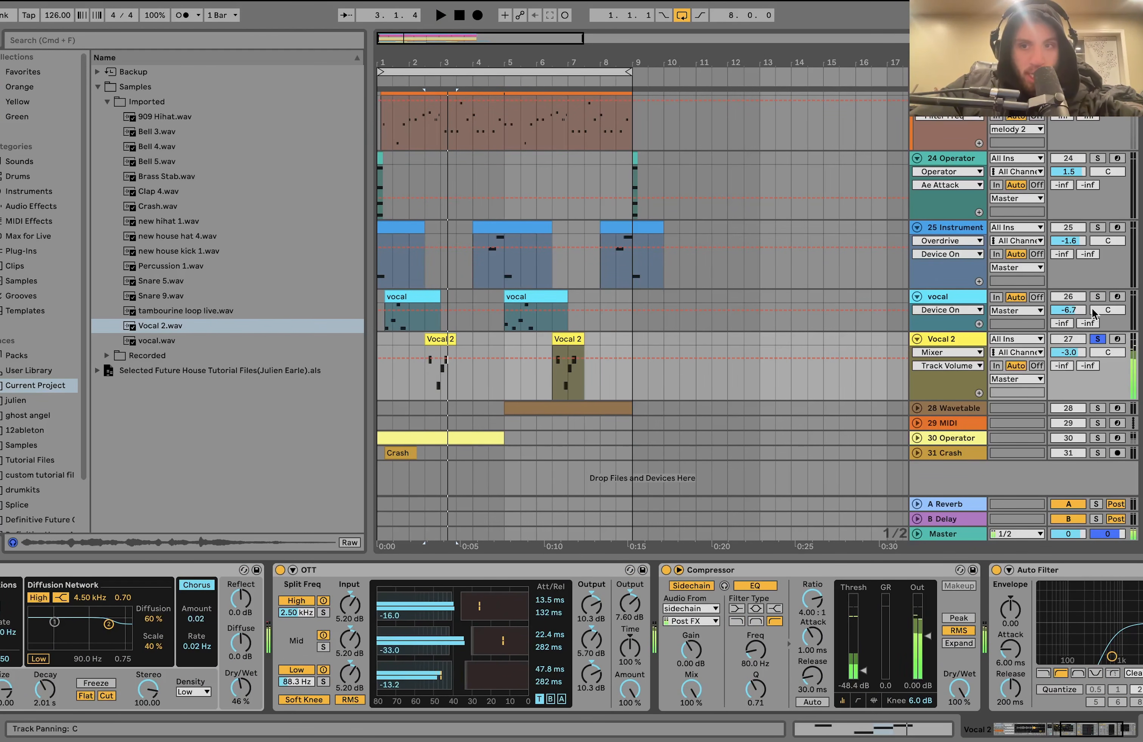
super+click(1099, 296)
key(space)
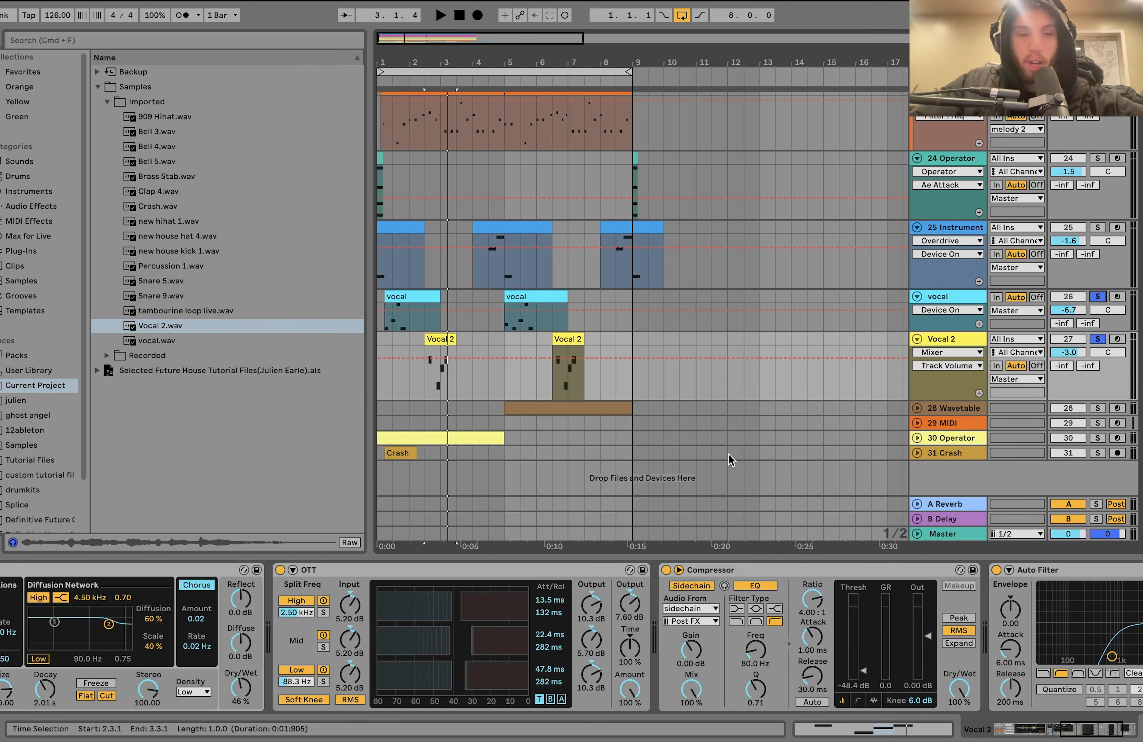
- Solo 28 Wavetable, 30 Operator and 31 Crash in place of the vocals and play them from the 30 Operator clip
click(1101, 408)
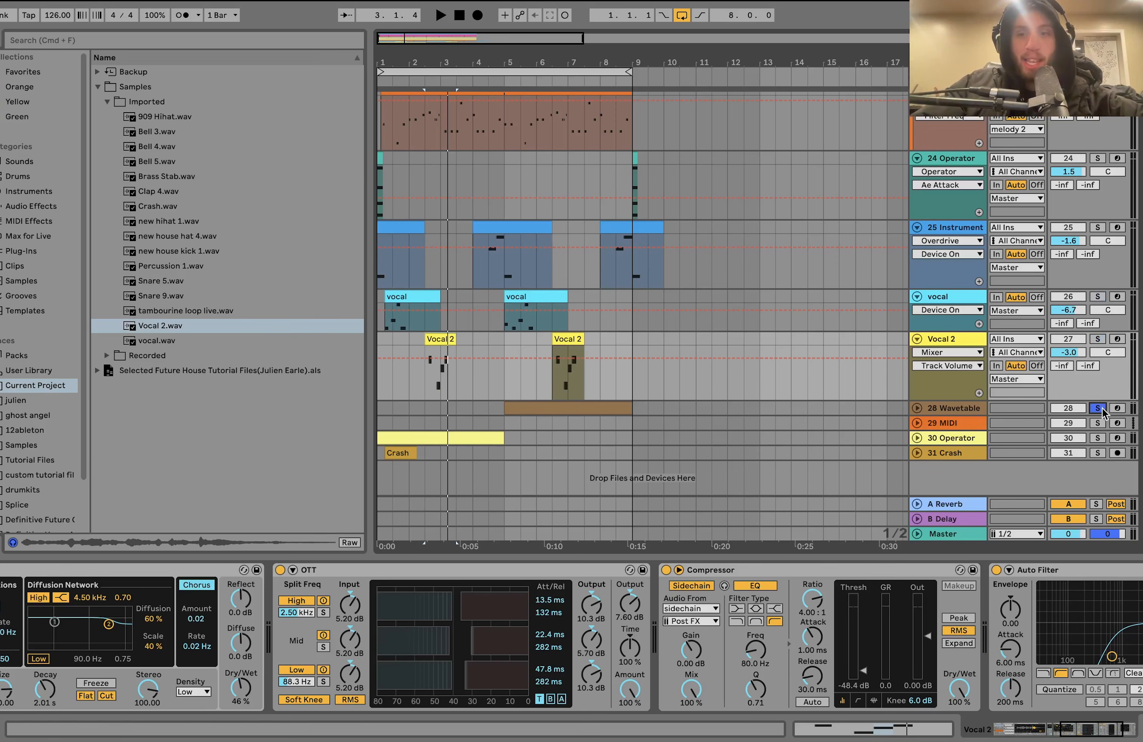
key(space)
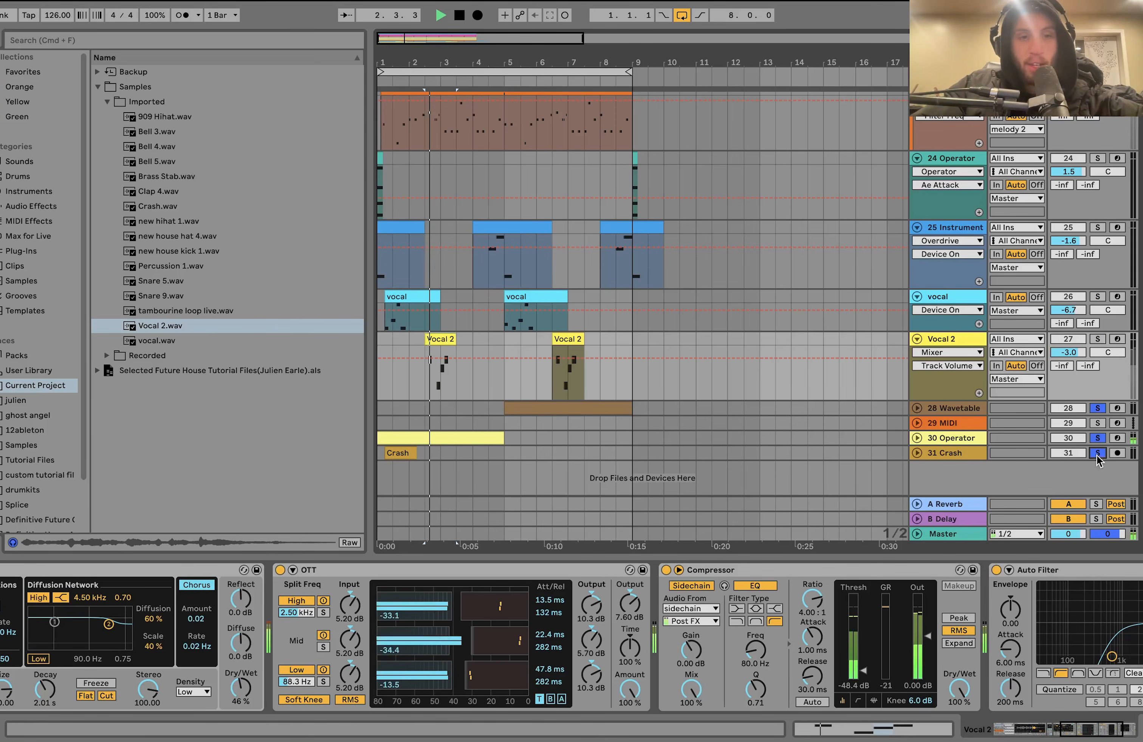
key(space)
click(456, 438)
key(space)
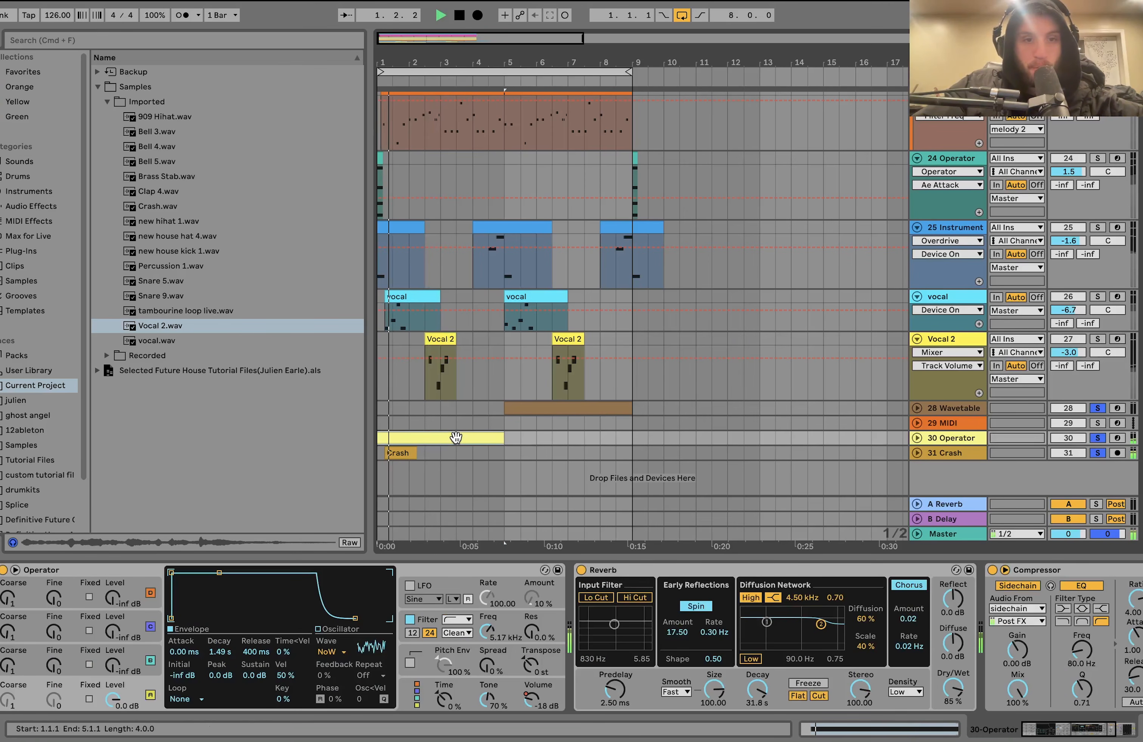
key(space)
- Play the soloed tracks from 7.3.1 and unfold the 28 Wavetable track
click(582, 426)
key(space)
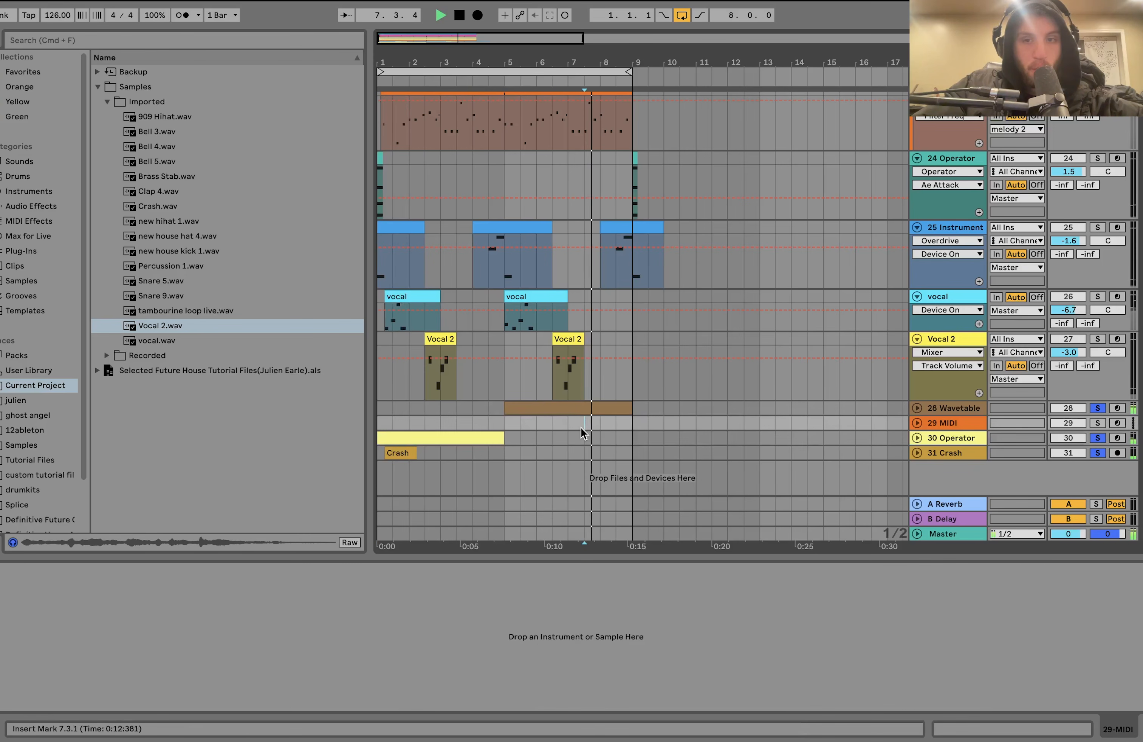
click(917, 409)
key(space)
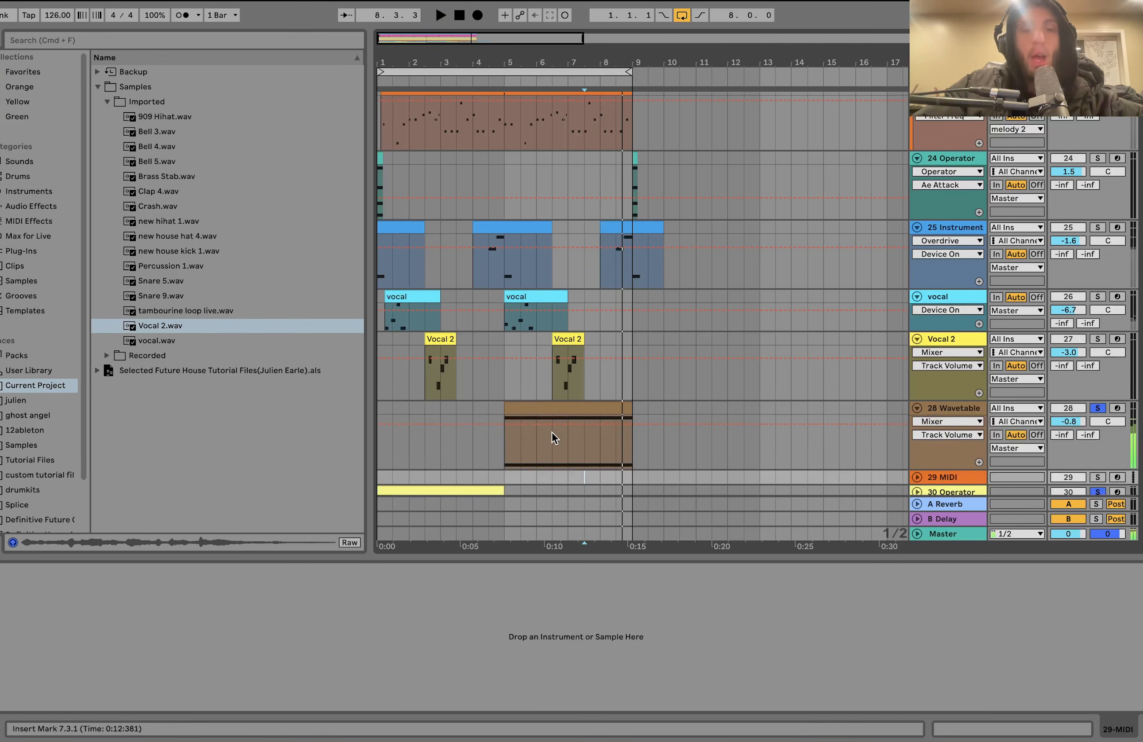
- View the 30 Operator and 31 Crash devices and play 31 Crash from the start with 30 Operator out of the solo
scroll(552, 433, down, 3)
click(420, 433)
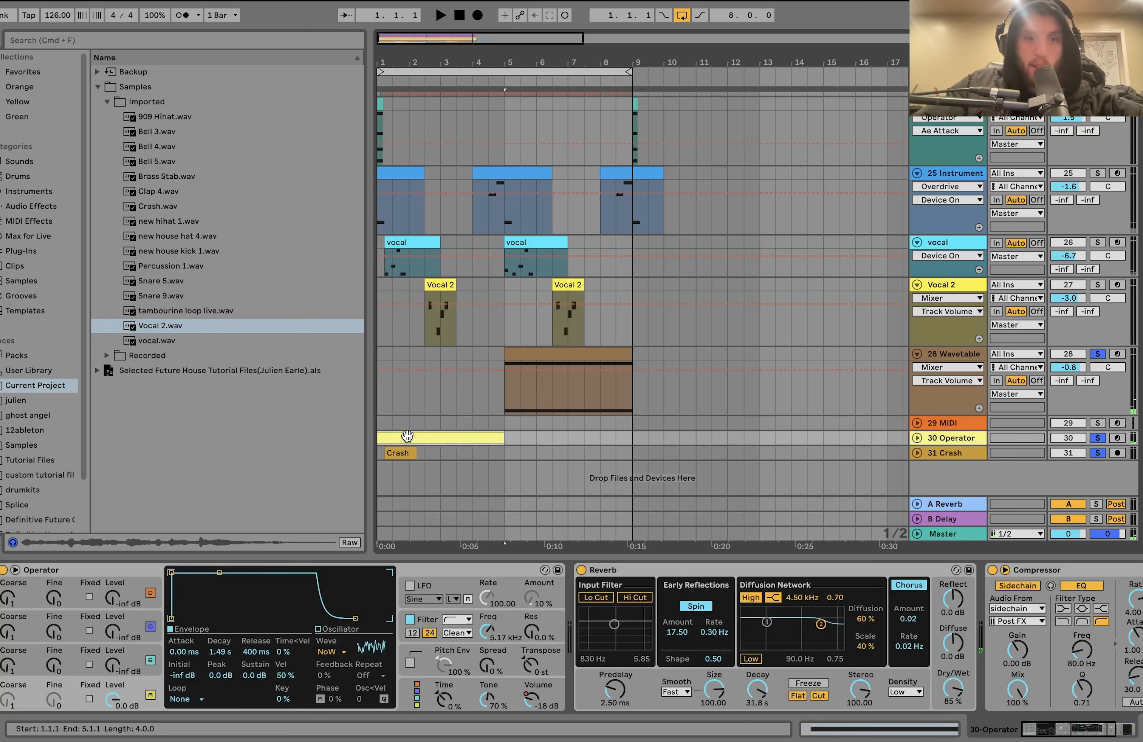
click(933, 455)
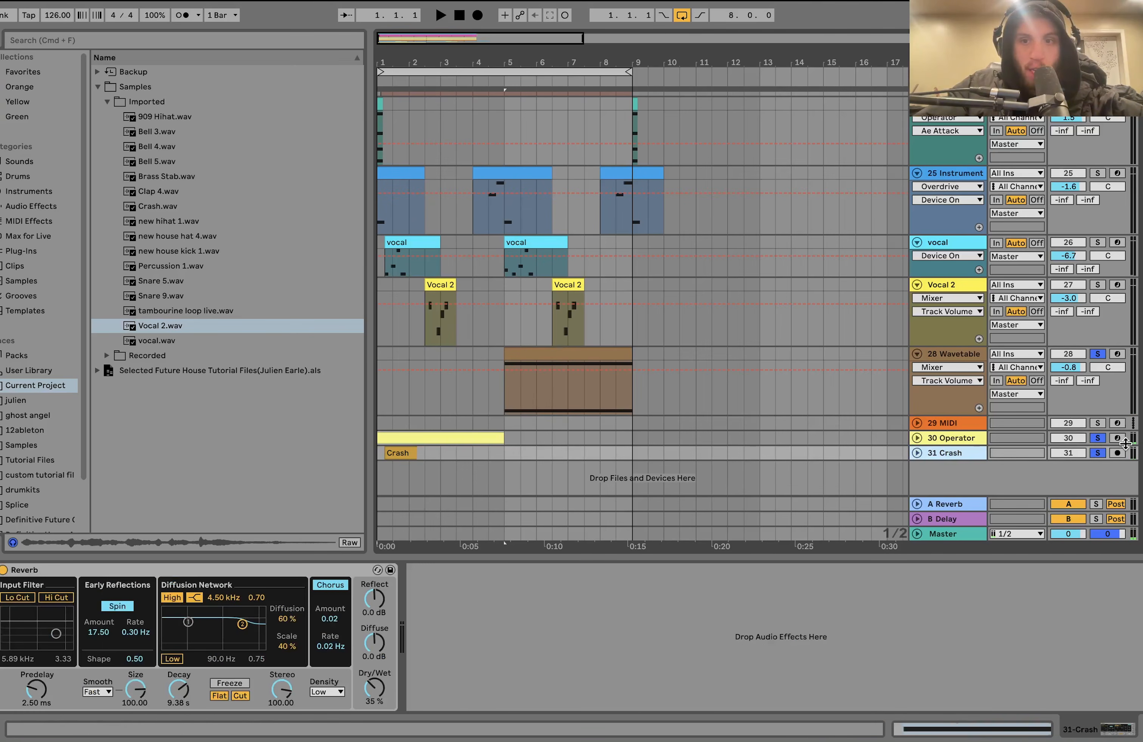
click(1100, 450)
key(space)
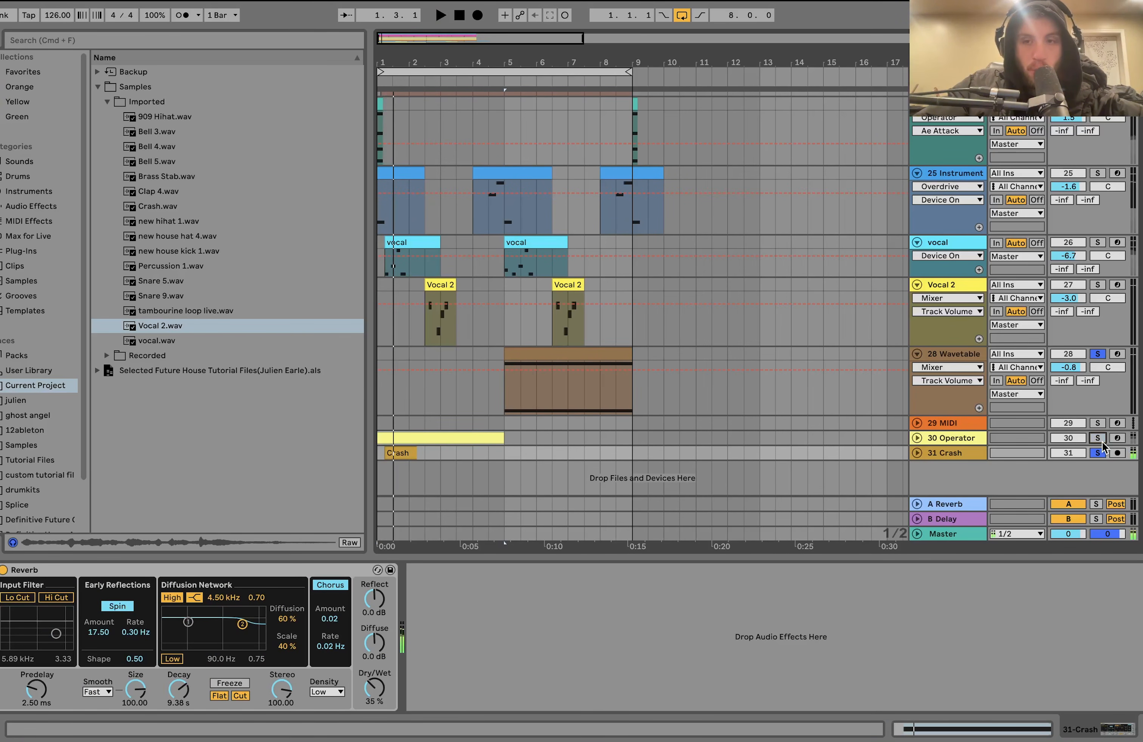
- Unfold the 30 Operator track and play it soloed from the start, alone and together with 31 Crash
click(917, 439)
key(space)
click(489, 451)
scroll(487, 434, down, 2)
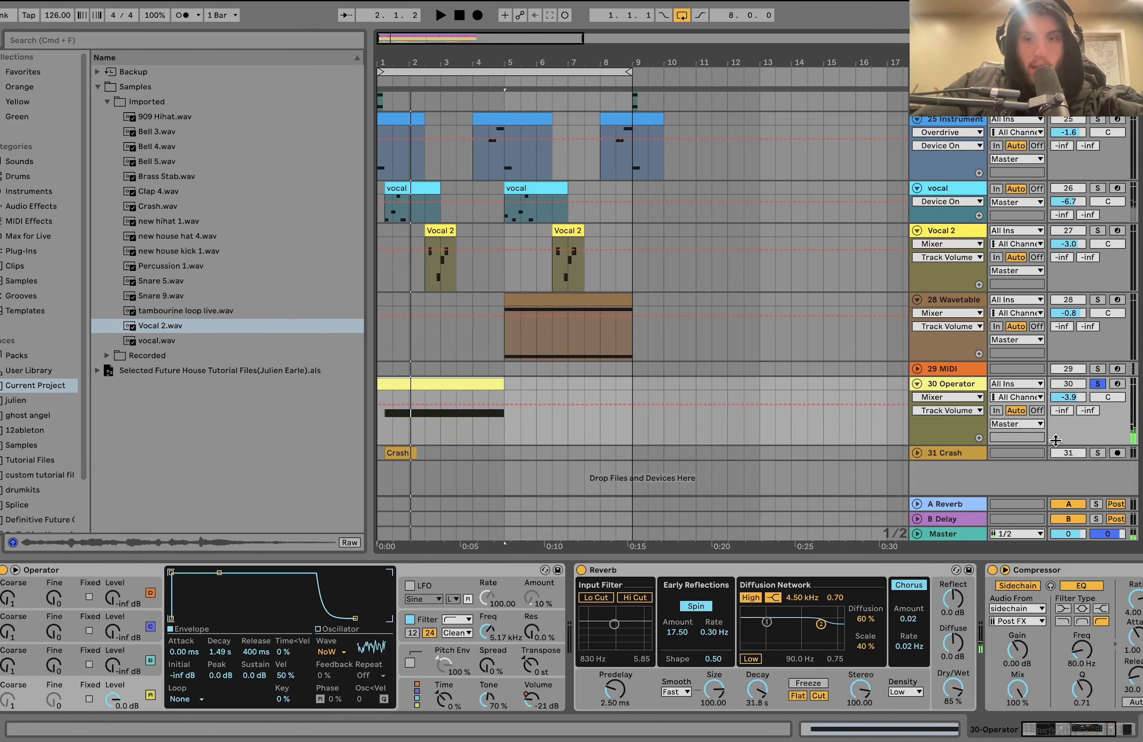
key(space)
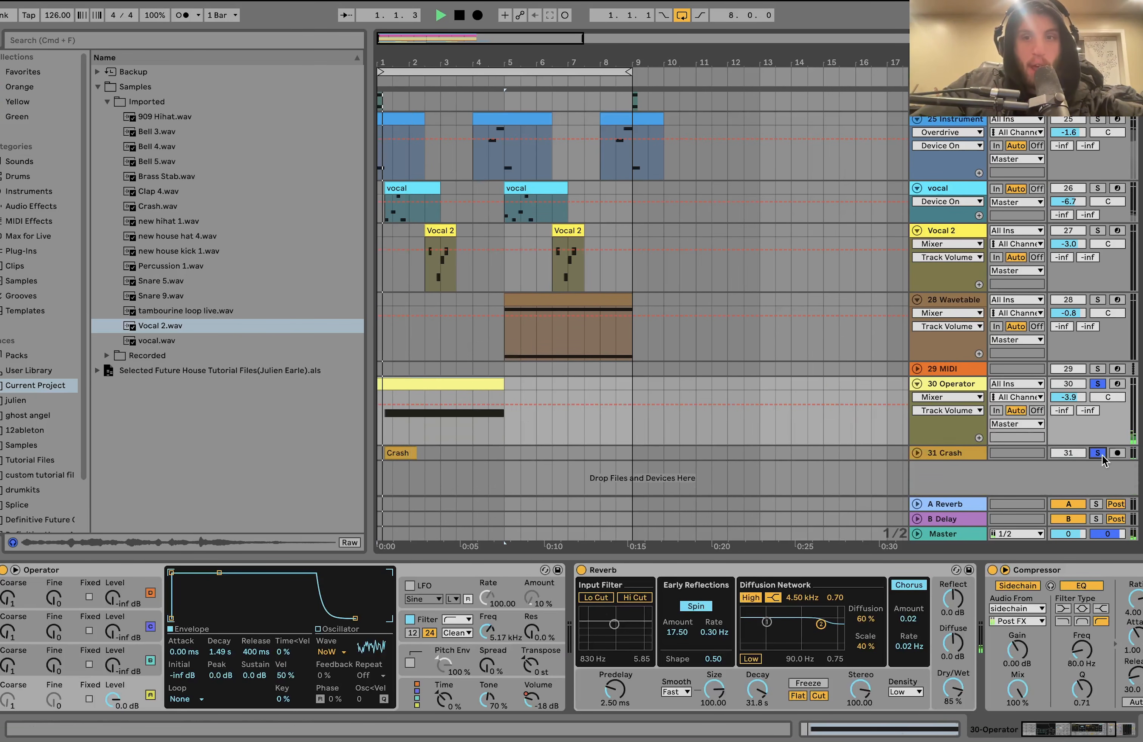
- Review the 31 Crash Reverb and 30 Operator's filter settings, and play with Operator's filter off before turning it back on
click(959, 455)
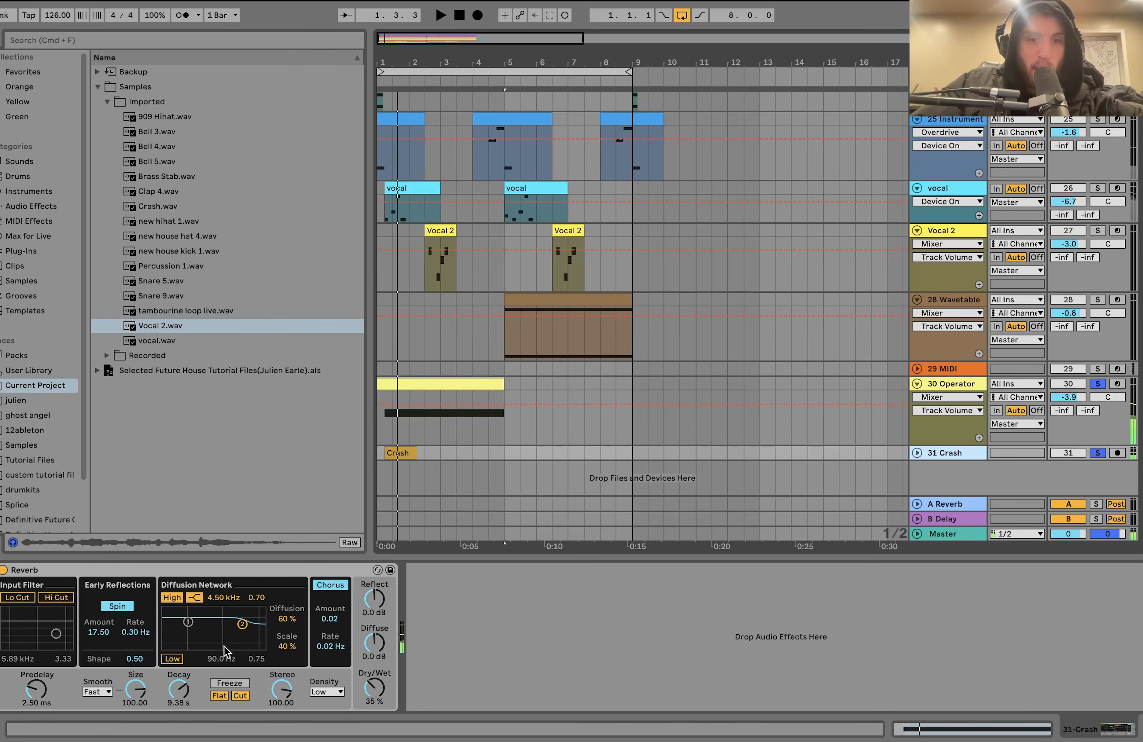
click(950, 384)
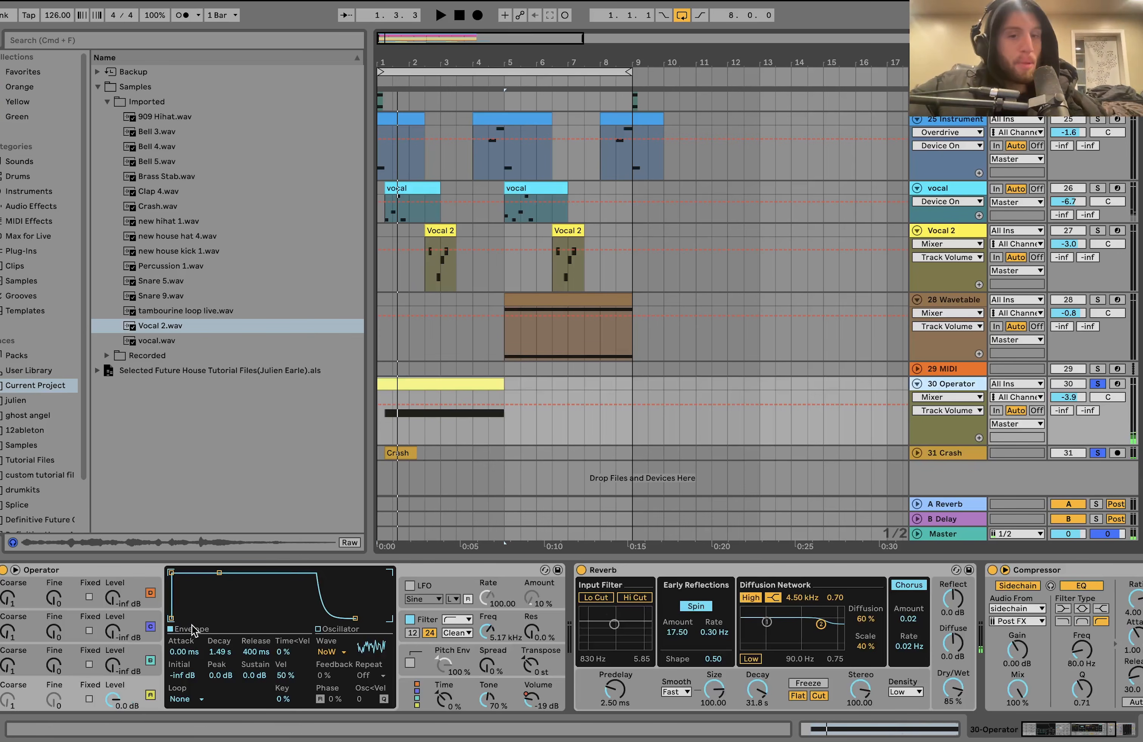
click(495, 632)
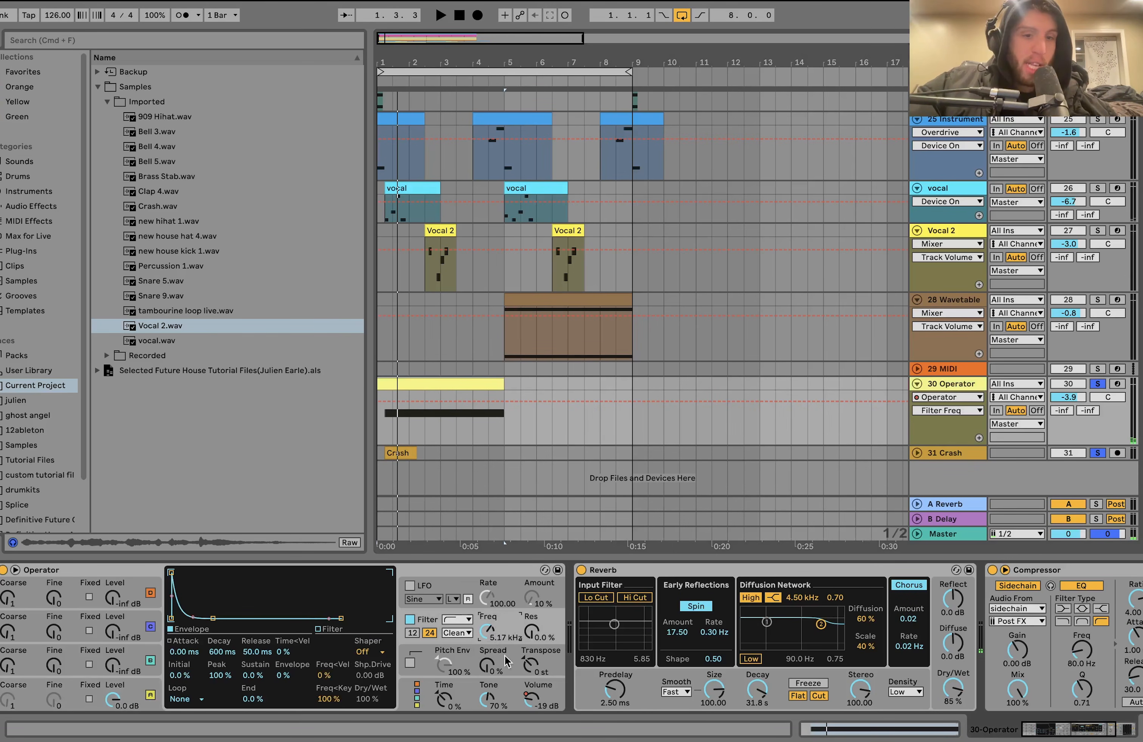
click(409, 620)
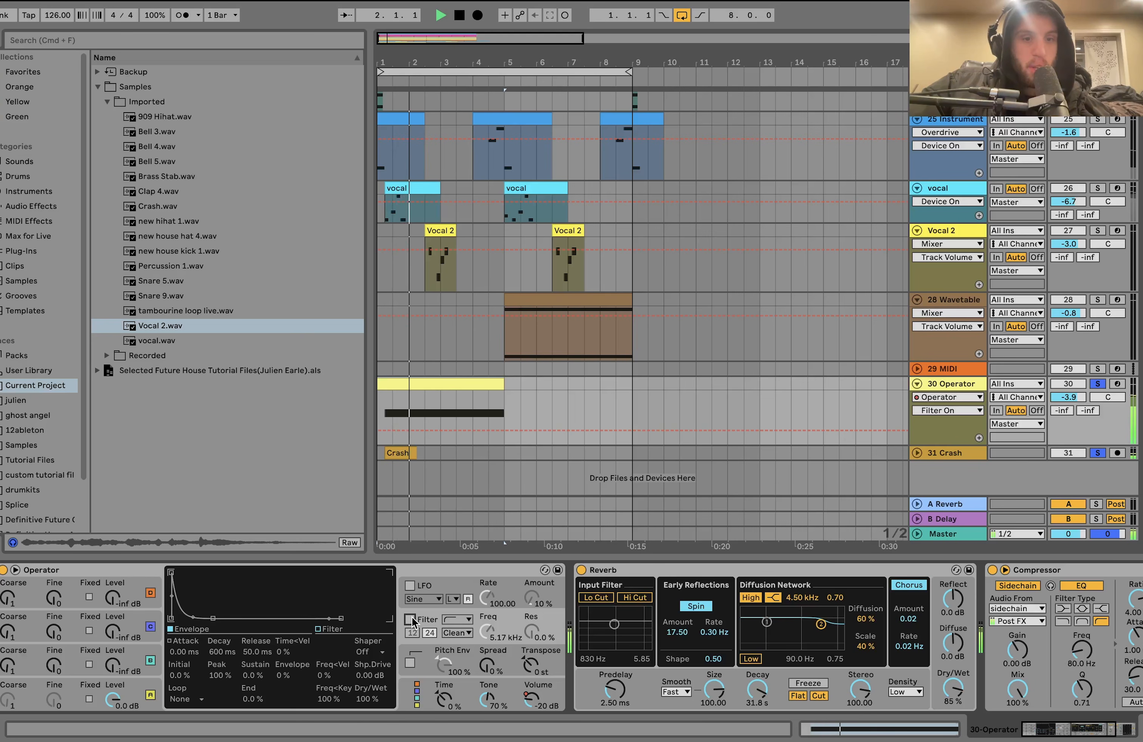
key(space)
click(409, 619)
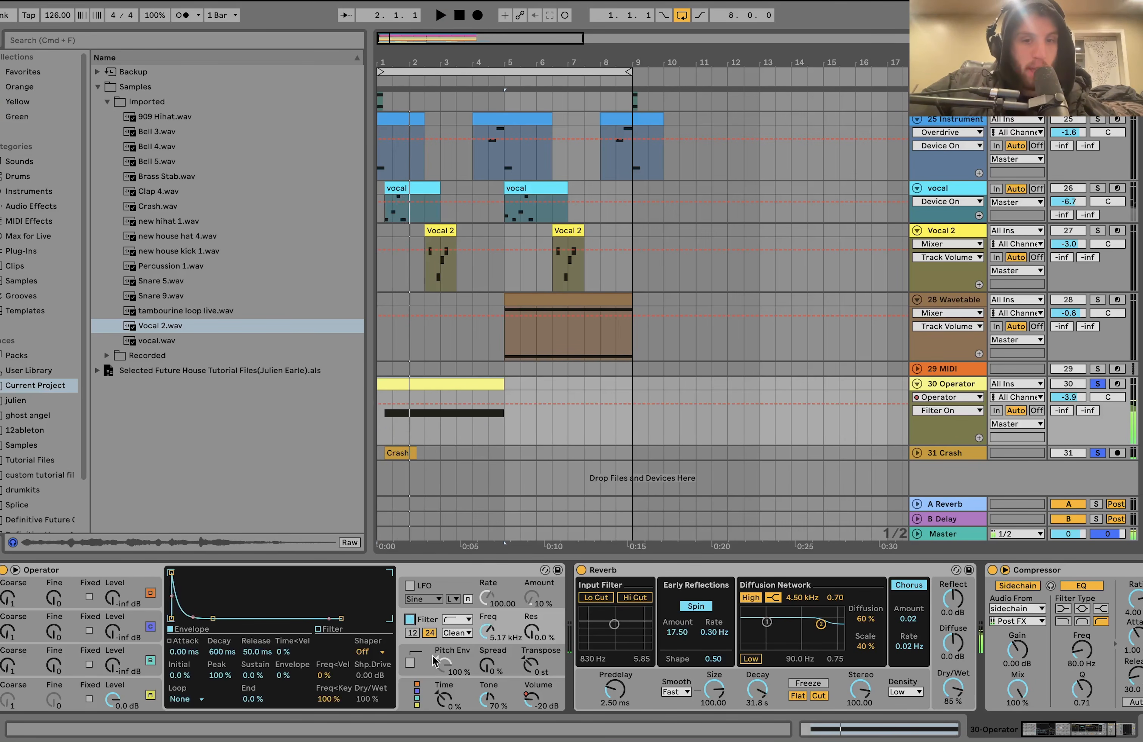
- Show Operator's Volume automation on the 30 Operator track and play the clip while comparing it with Reverb bypassed and enabled
click(536, 700)
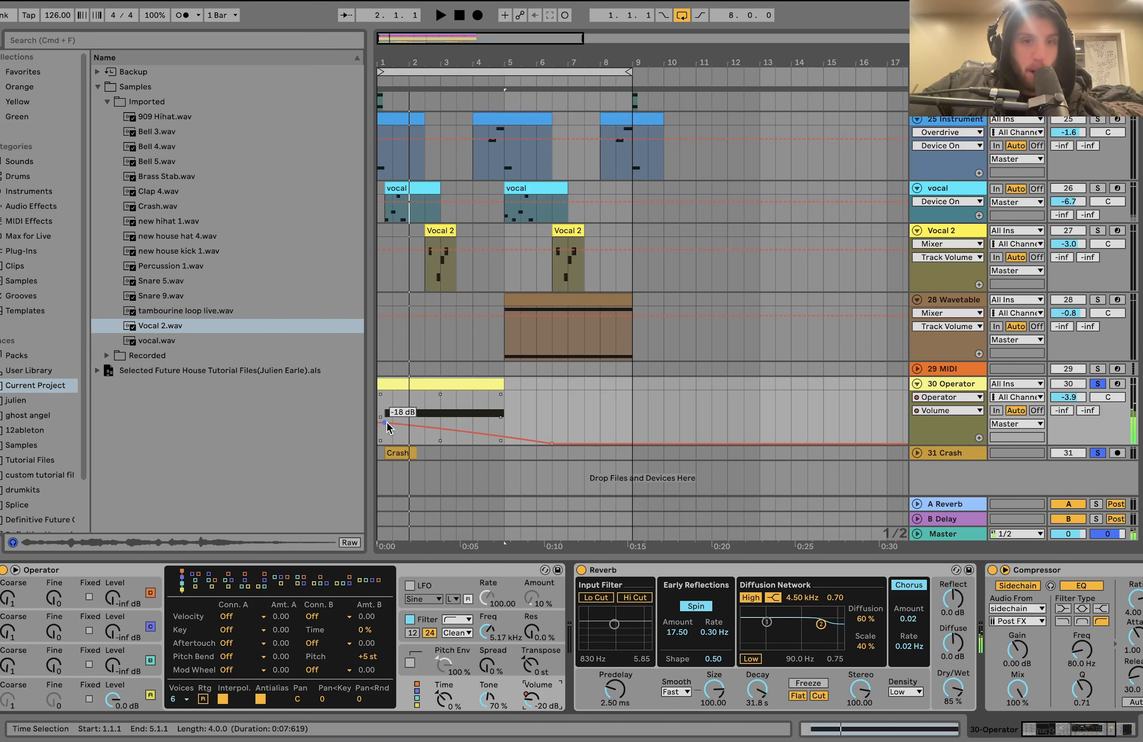
key(space)
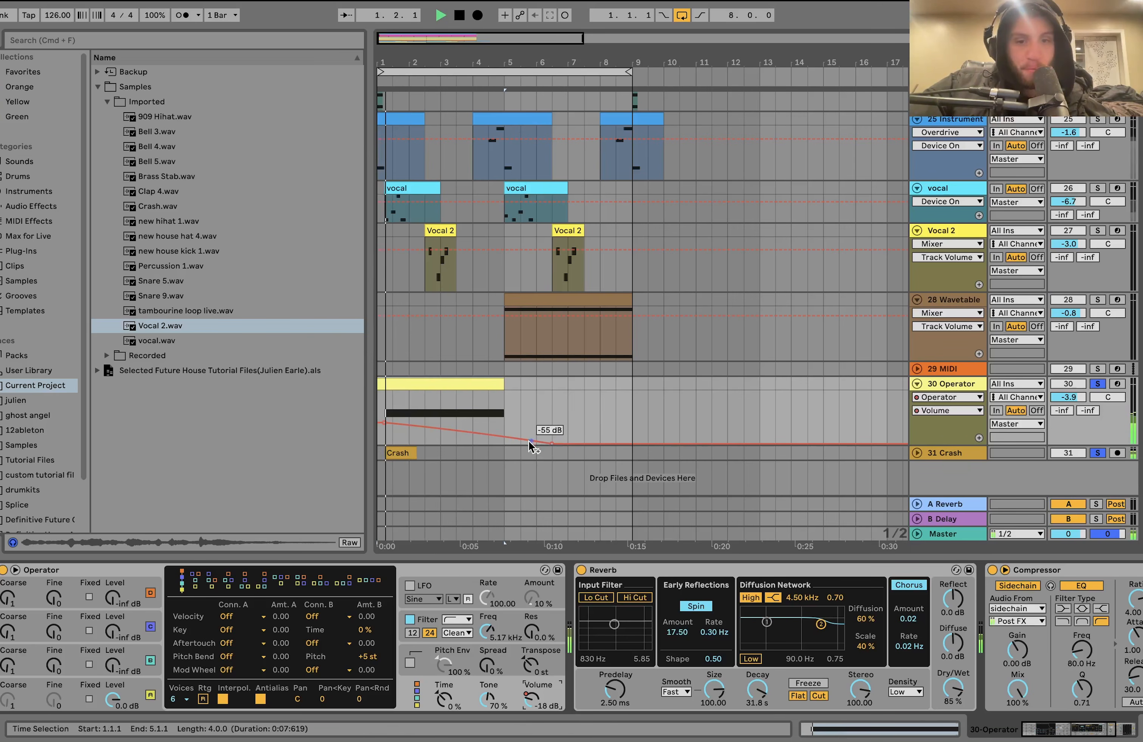
scroll(476, 643, right, 3)
click(475, 569)
click(475, 569)
key(space)
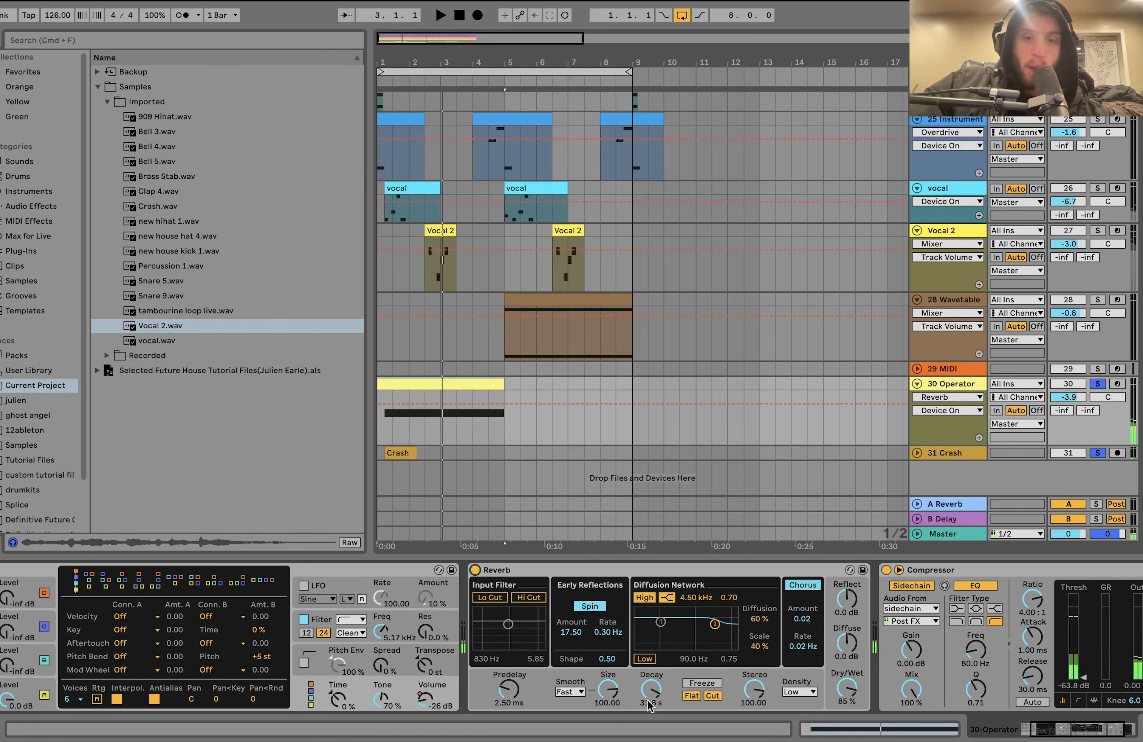
scroll(647, 700, right, 4)
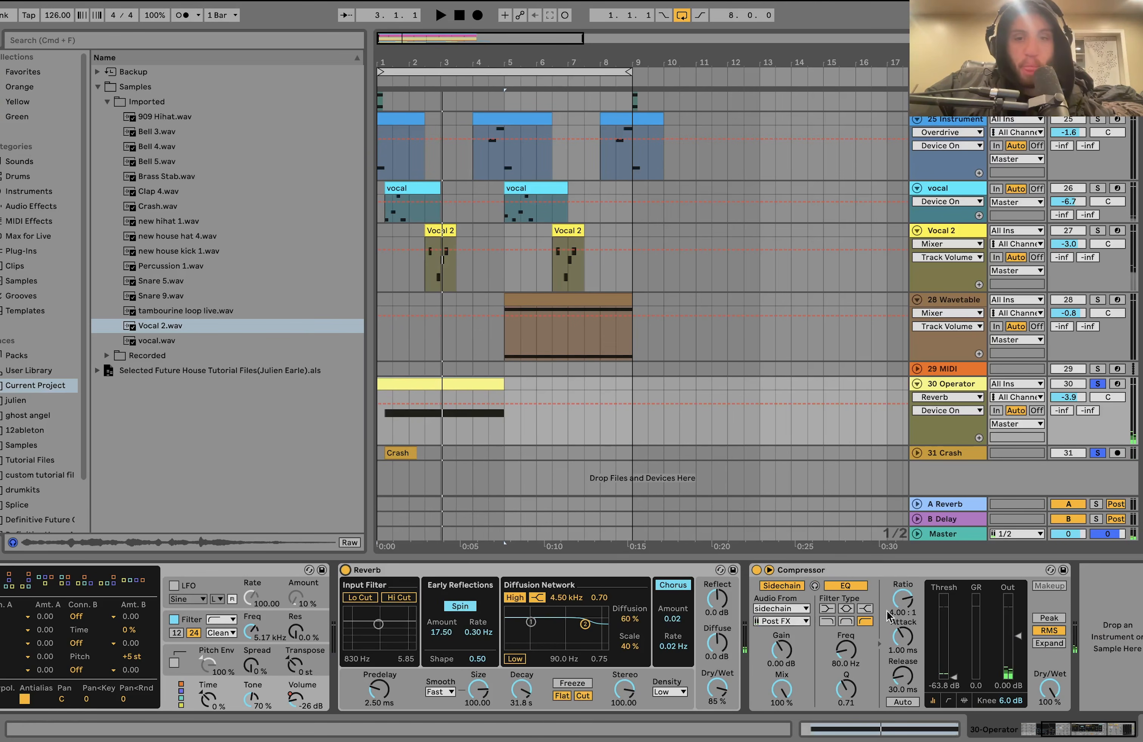
- Solo only 28 Wavetable and play from 5.1.1 with looping turned off, briefly lifting the solo before restoring it
click(1098, 299)
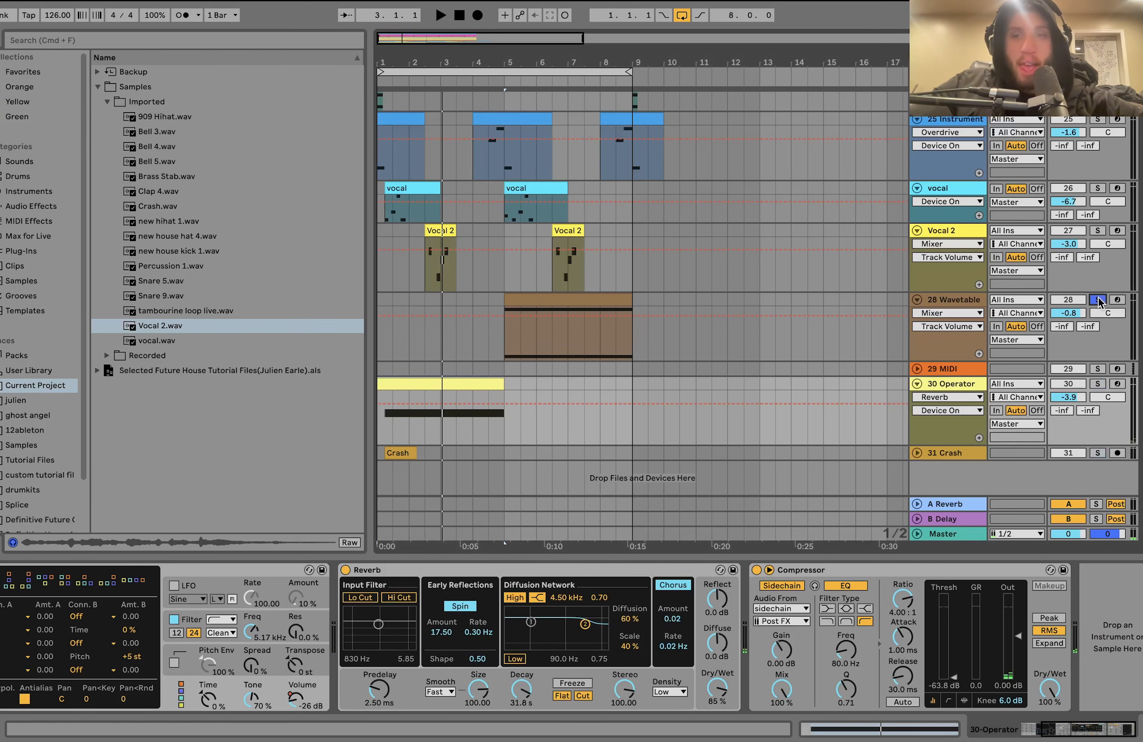
click(502, 343)
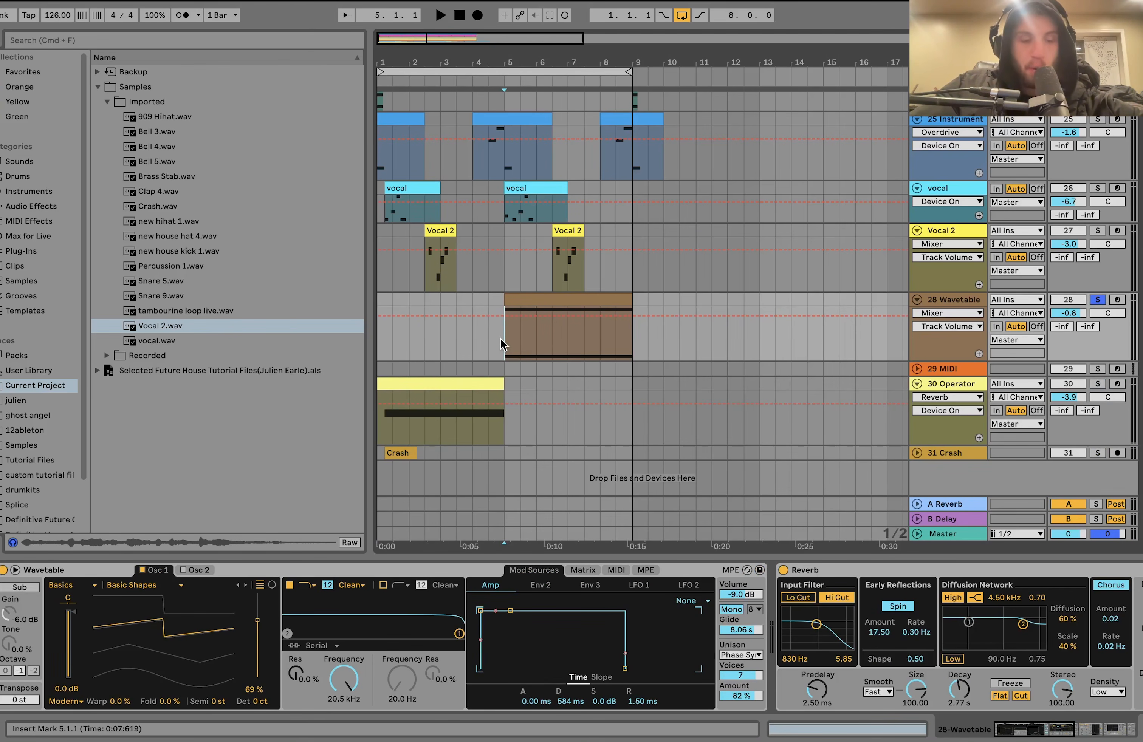
key(space)
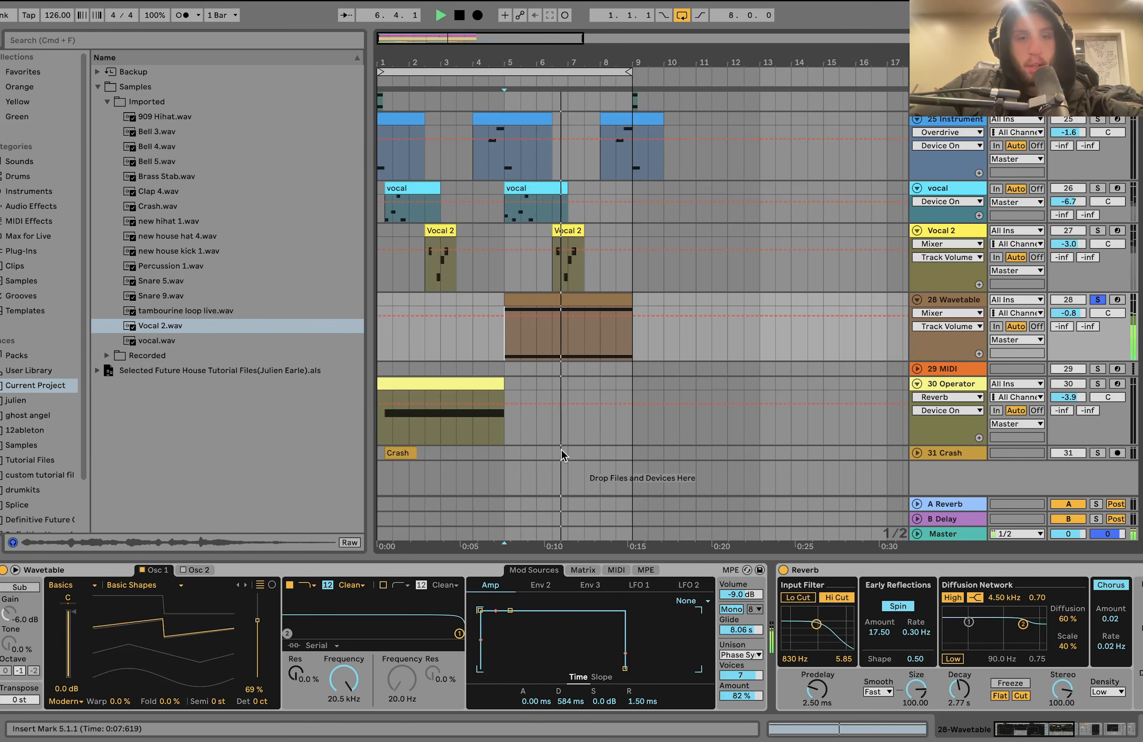
key(super+l)
click(1097, 300)
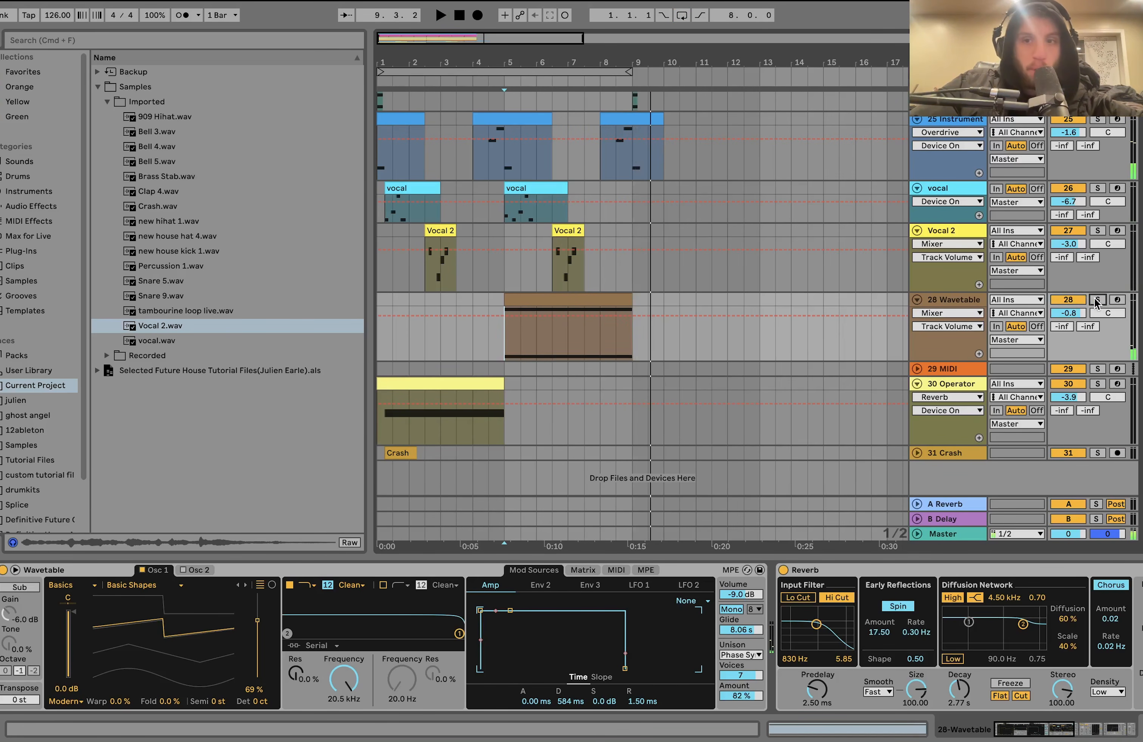
click(1097, 300)
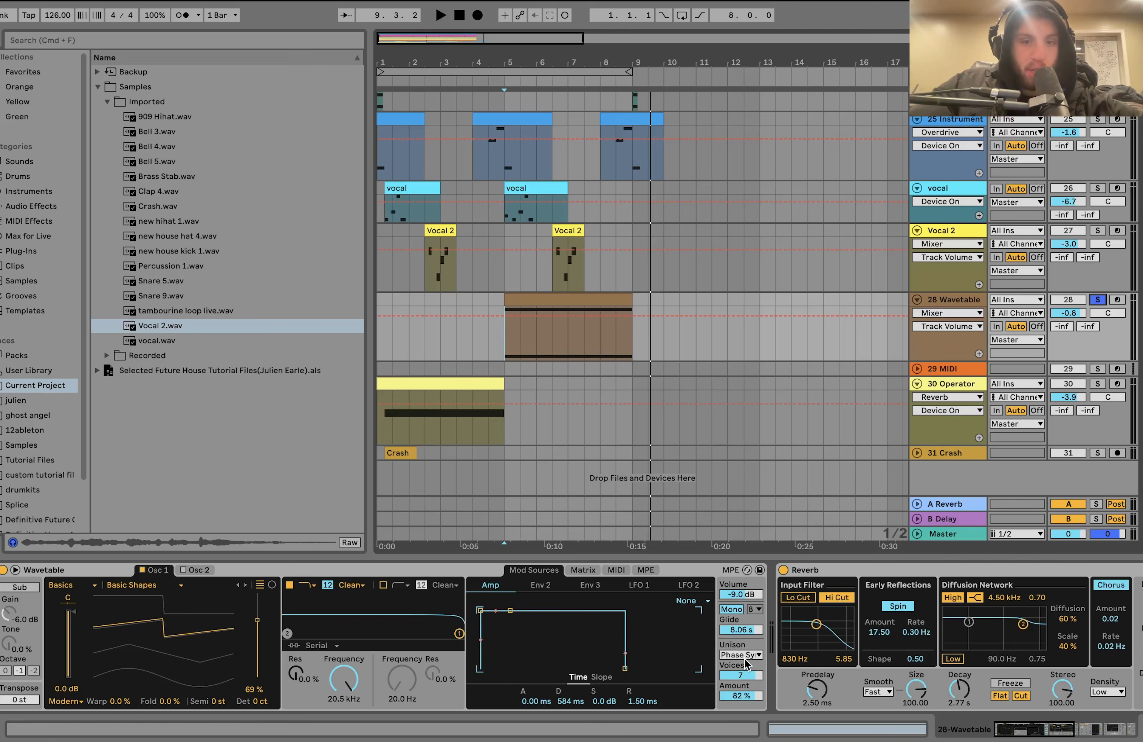
- Examine the Glide and Unison settings of 28 Wavetable and the sustained A3 and A4 notes in its clip
scroll(664, 700, right, 3)
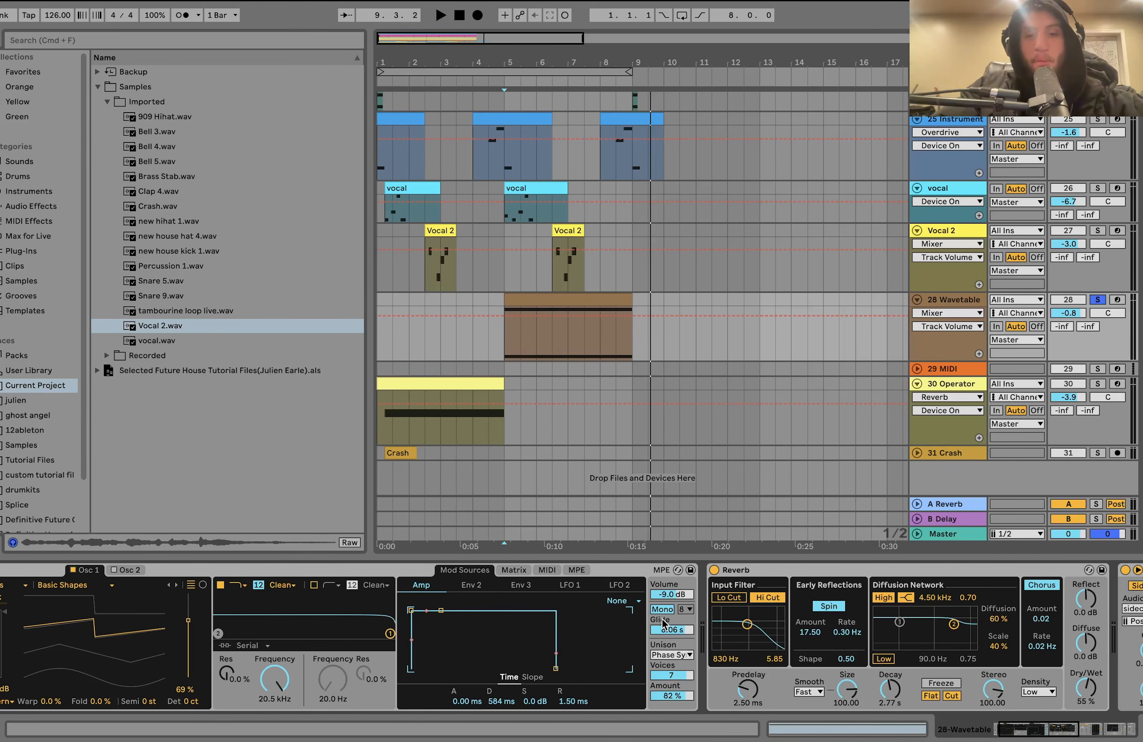
double_click(540, 304)
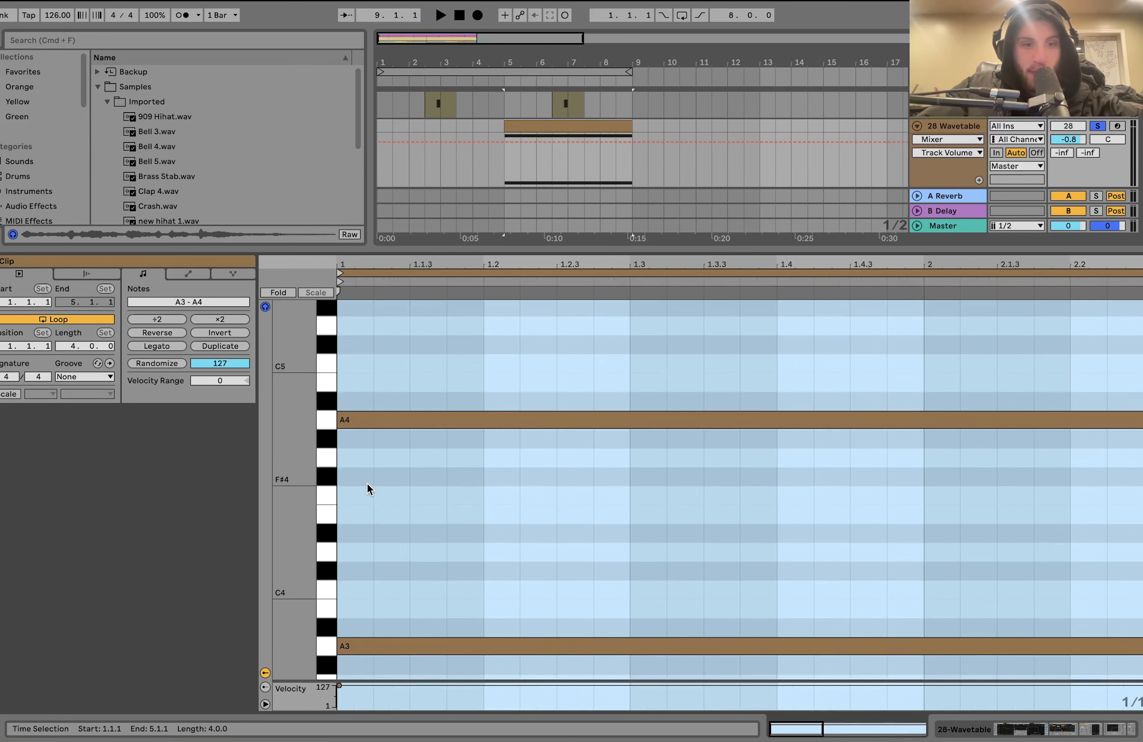
scroll(367, 483, up, 3)
scroll(367, 483, down, 3)
scroll(367, 483, down, 5)
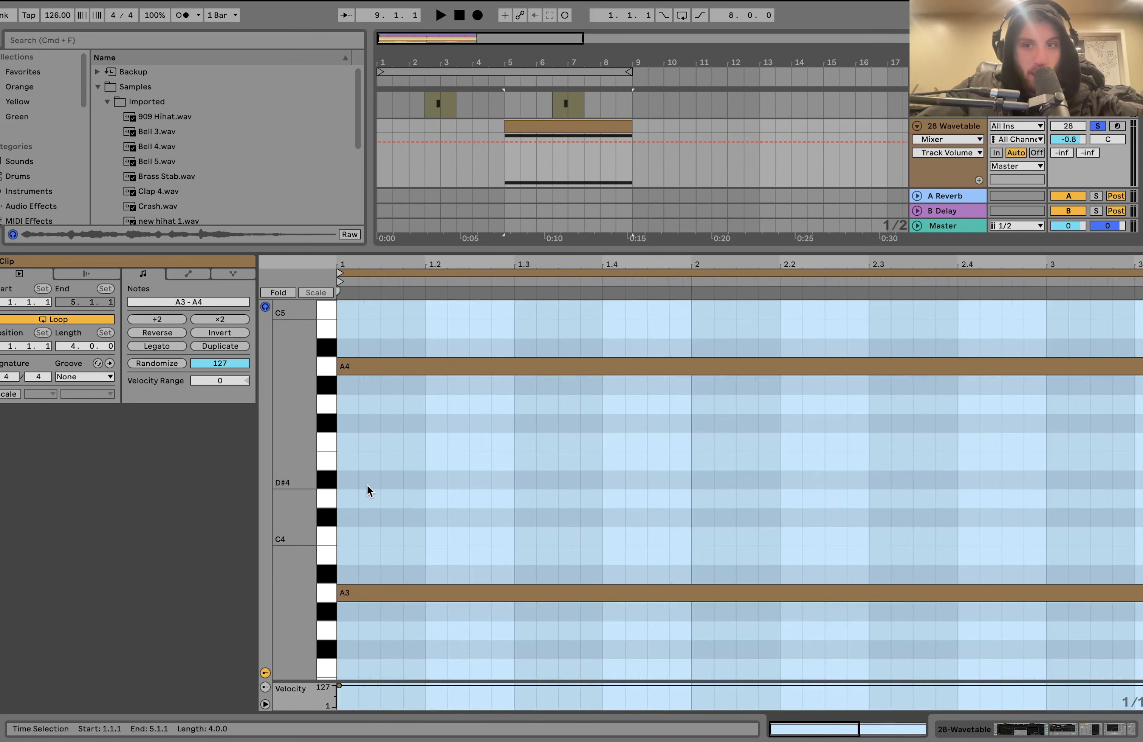
scroll(367, 485, down, 3)
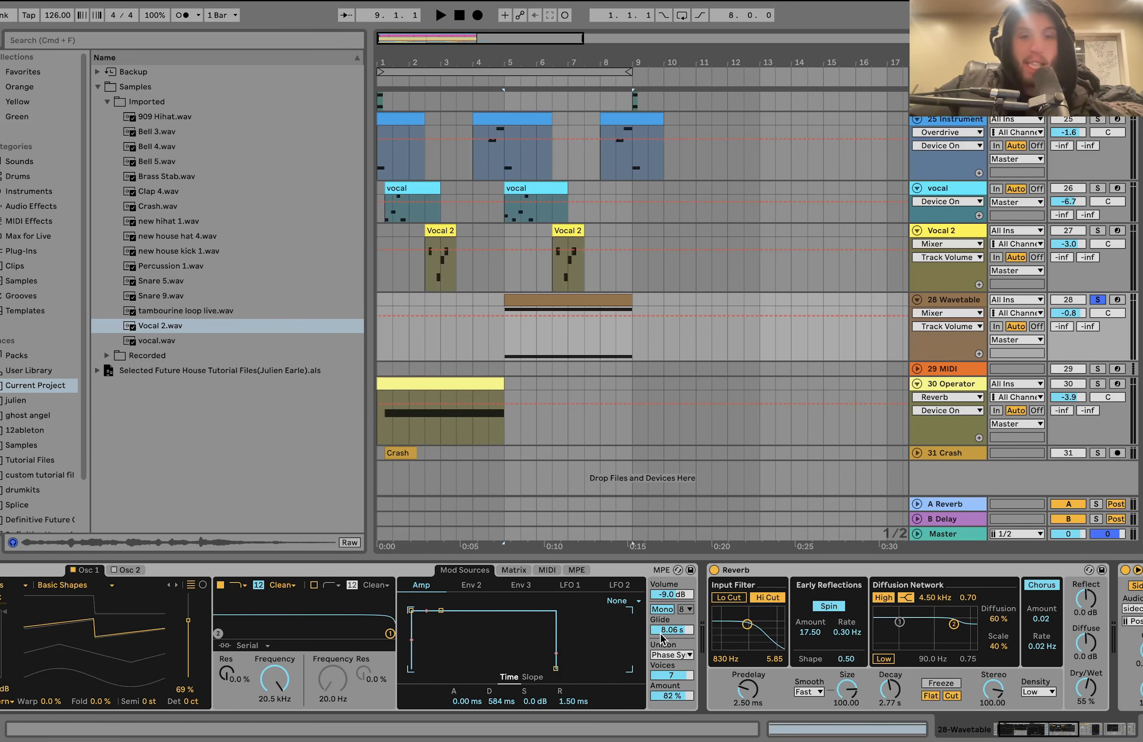
- Play the soloed 28 Wavetable clip from 5.1.1 several times while testing Wavetable's Glide time
key(space)
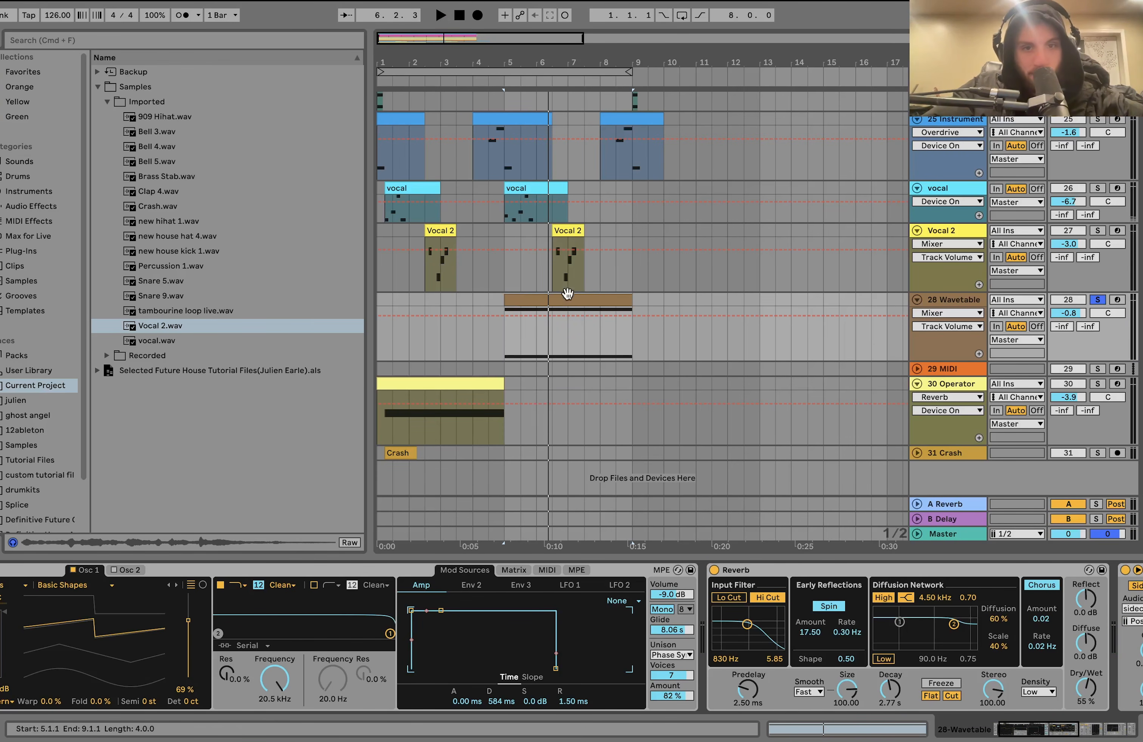
key(space)
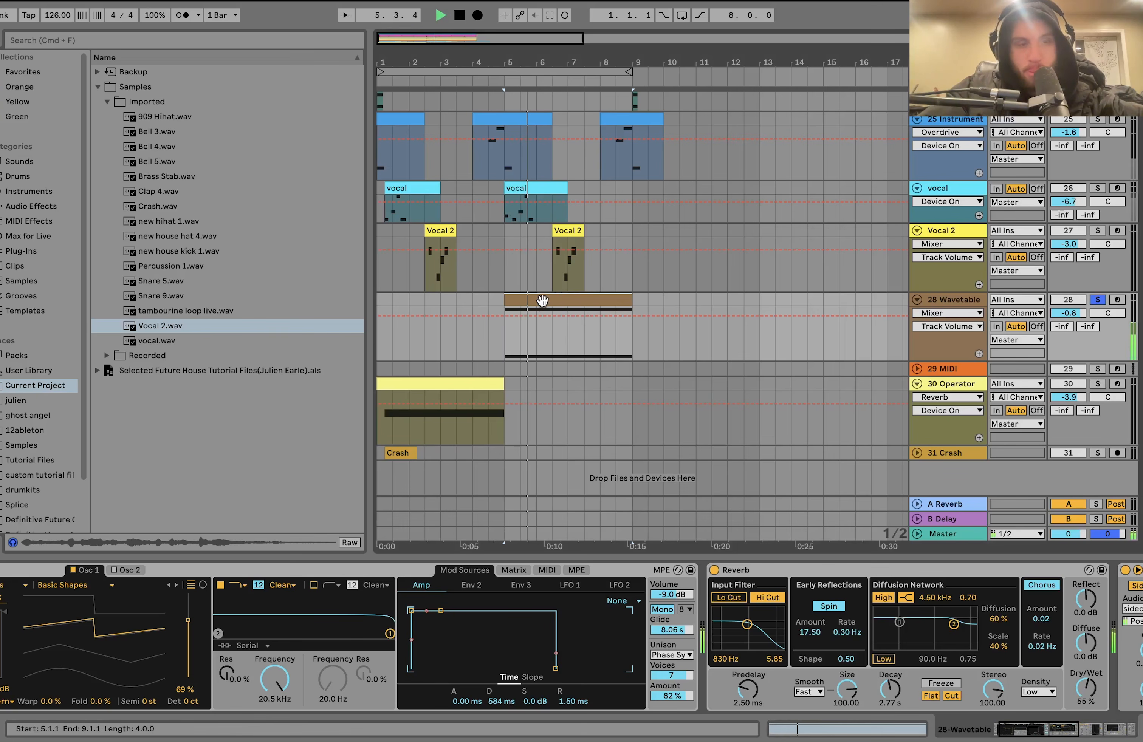
key(space)
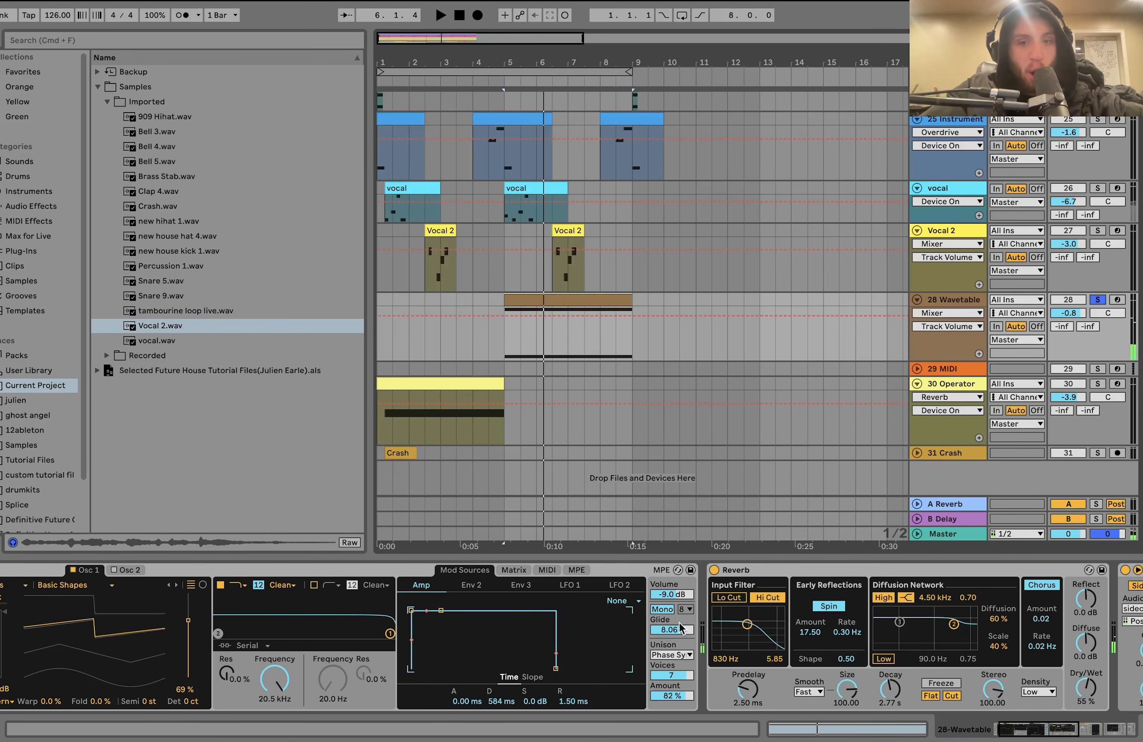
drag(670, 632, 670, 645)
key(space)
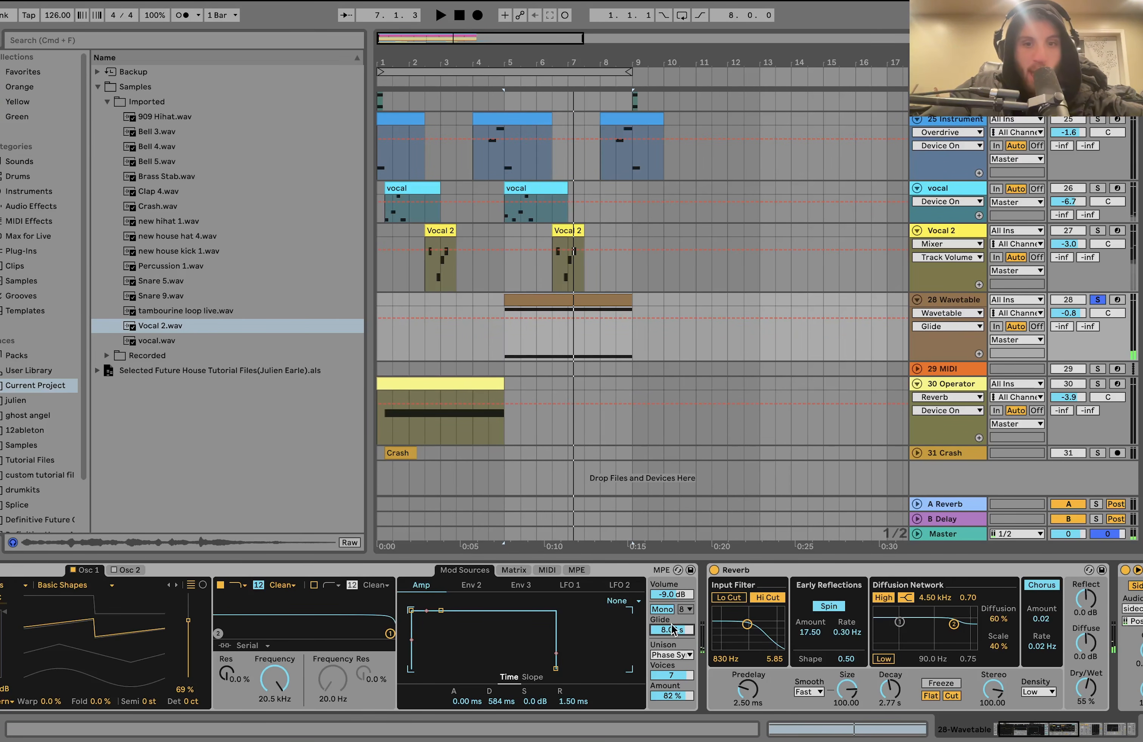
- Play 28 Wavetable with Auto Filter bypassed, re-enable the filter, and show the Utility Gain automation on the track
scroll(682, 640, right, 10)
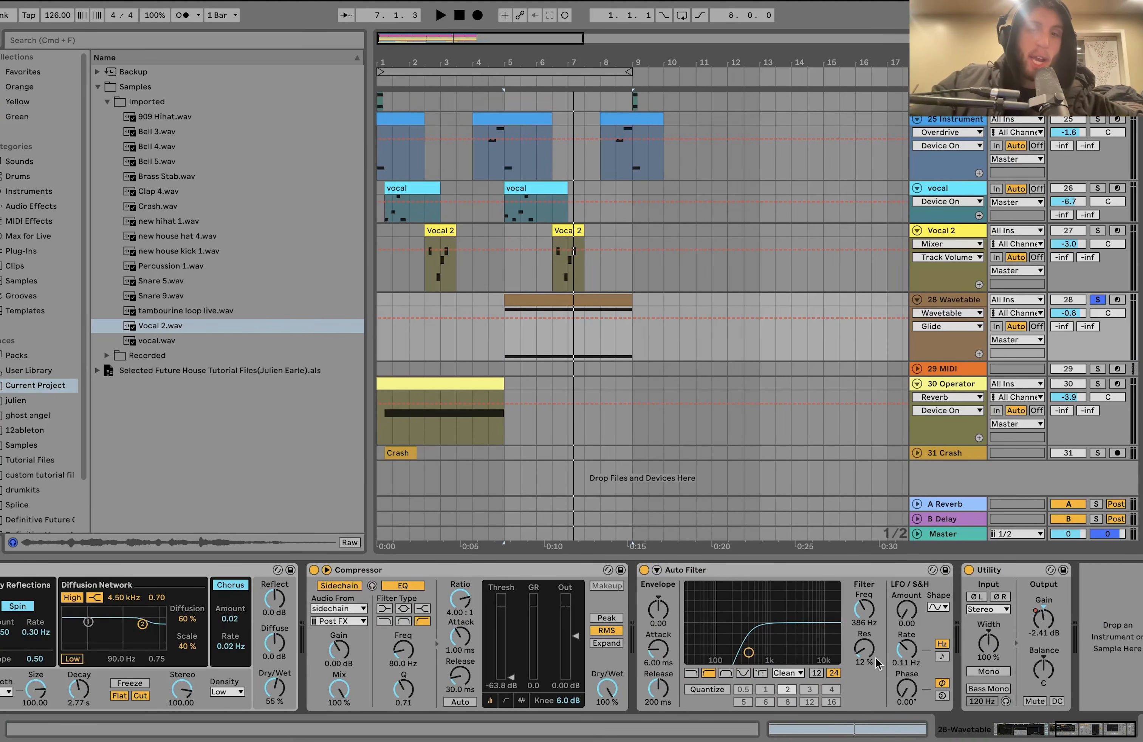
click(644, 570)
key(space)
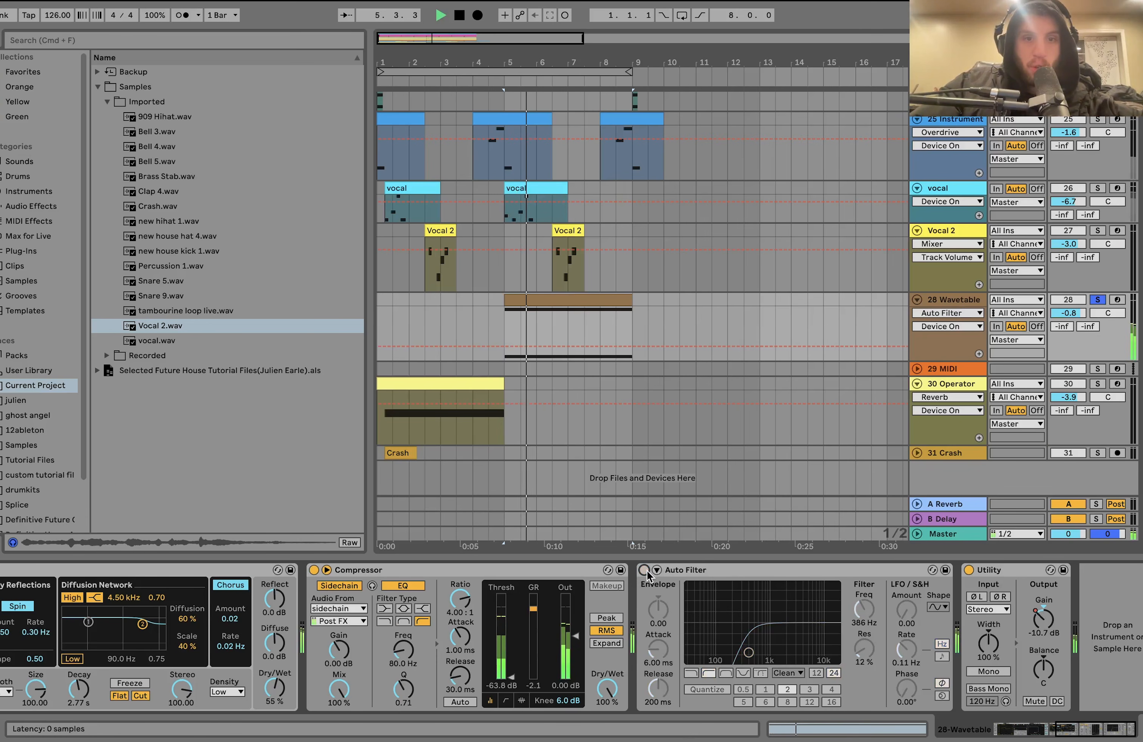
click(645, 571)
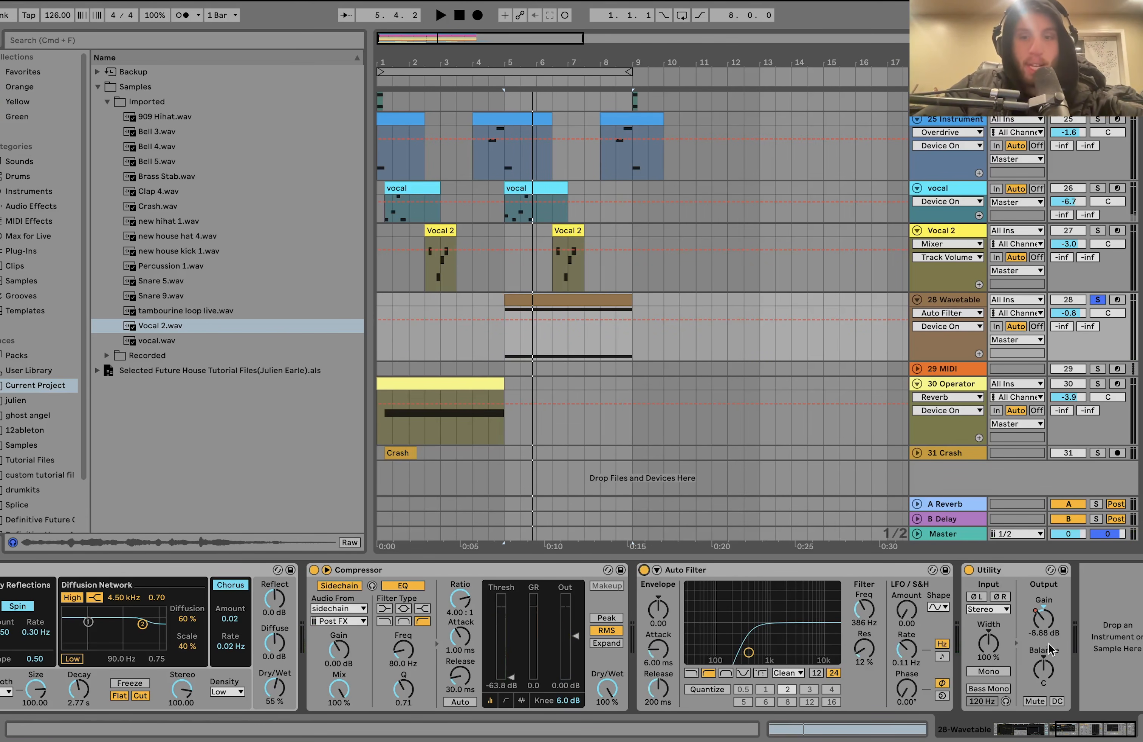
click(1043, 629)
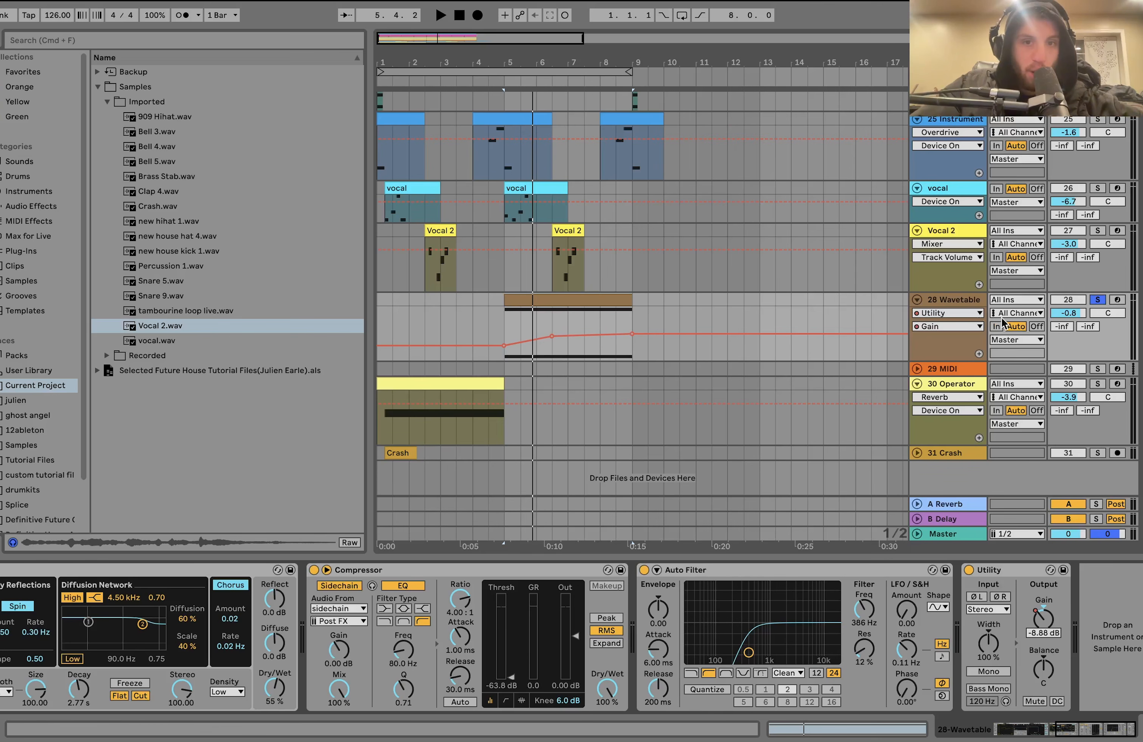
- Unsolo 28 Wavetable and play the full arrangement from 5.1.1 past bar 9 while looking over the tracks
click(1098, 299)
key(space)
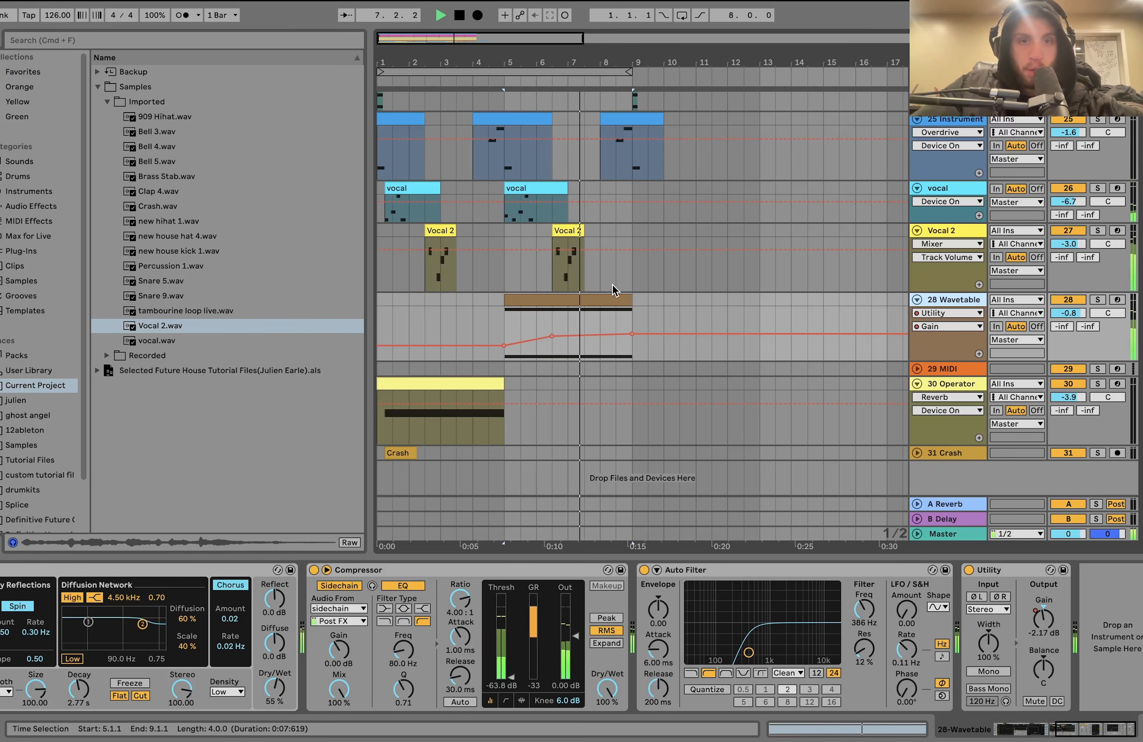
scroll(608, 288, up, 15)
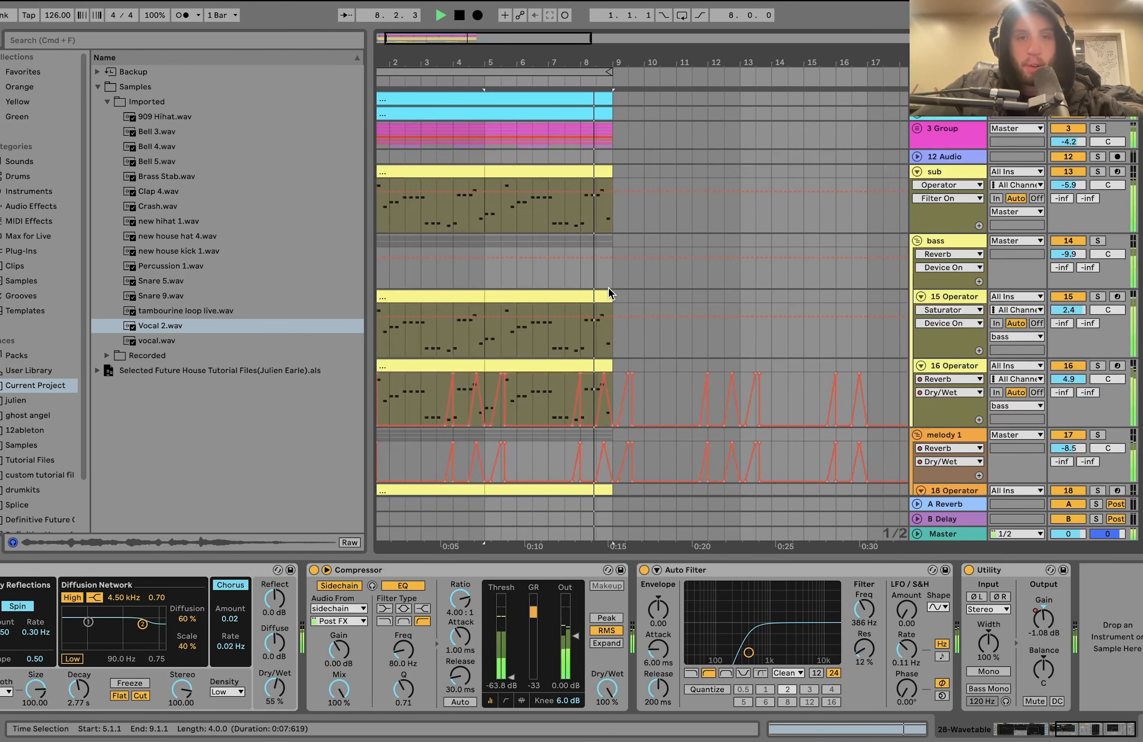
scroll(609, 287, down, 12)
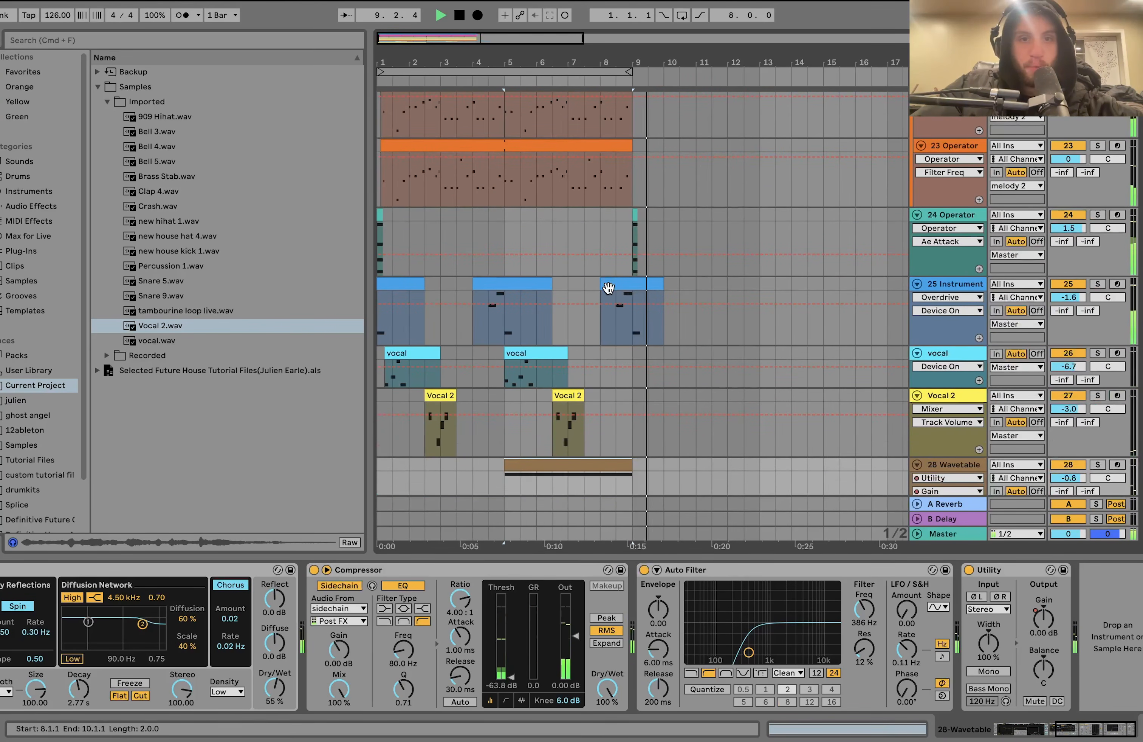
key(space)
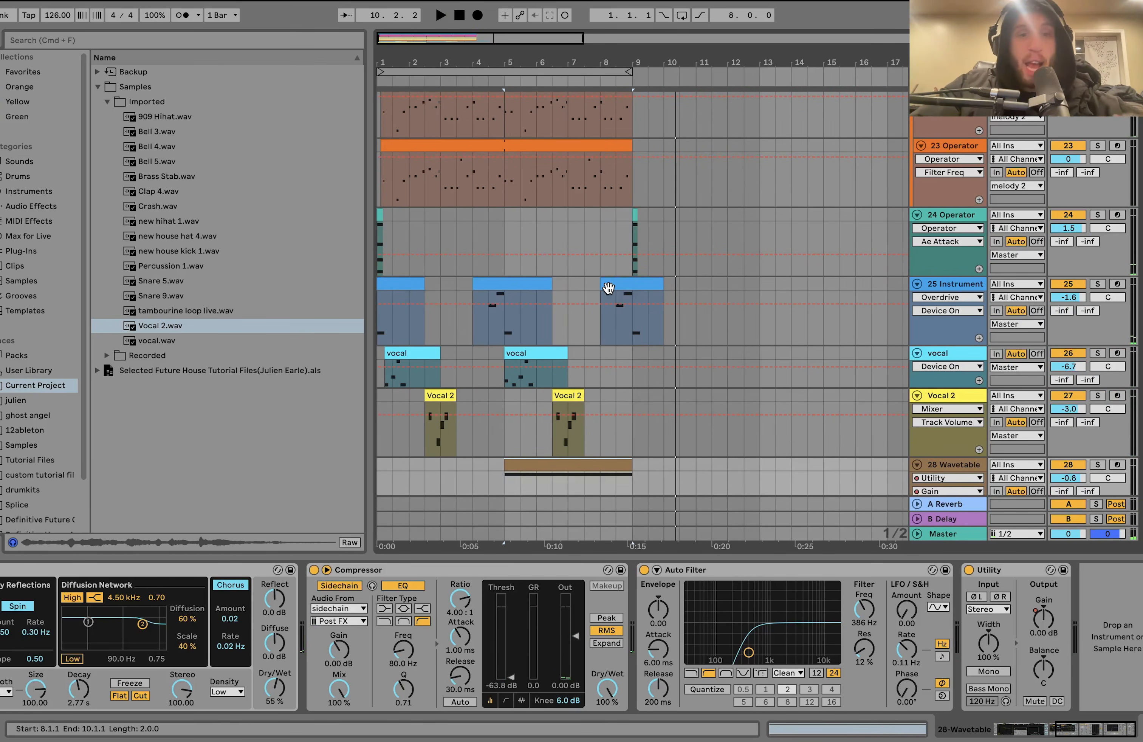
- Select the 23 Operator clip and loop the arrangement over its eight bars, from 1.1.1 to 9.1.1
scroll(609, 288, up, 3)
scroll(608, 288, down, 2)
scroll(609, 289, down, 2)
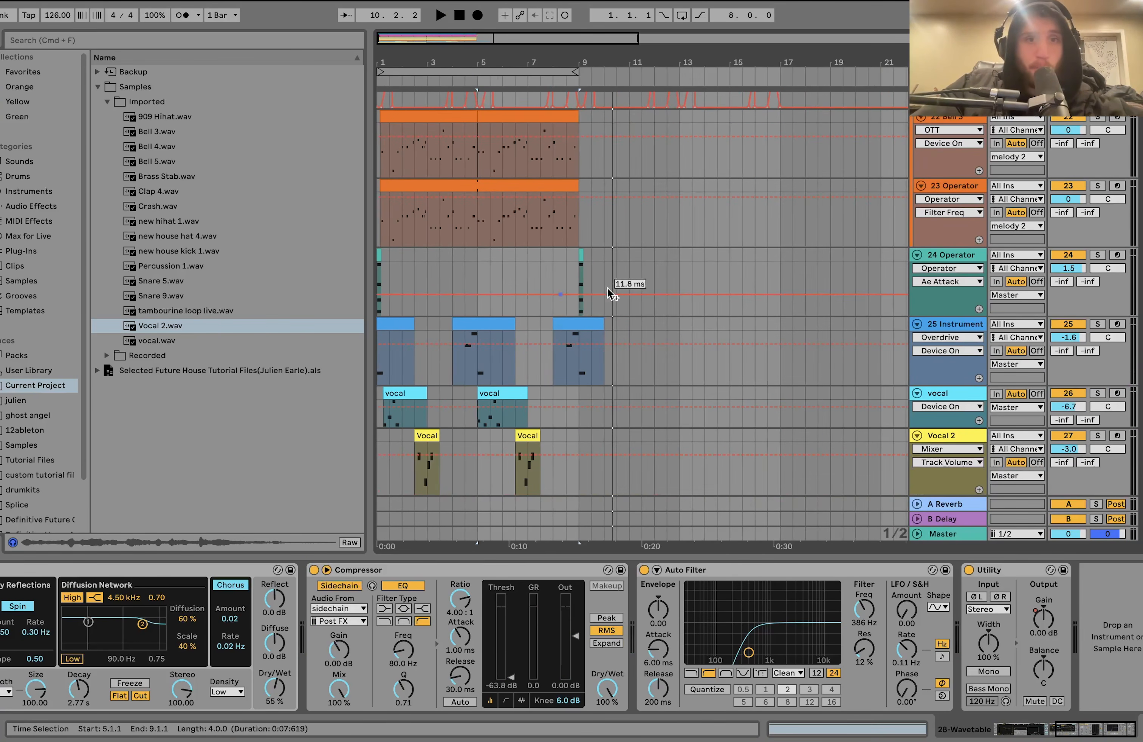
click(484, 189)
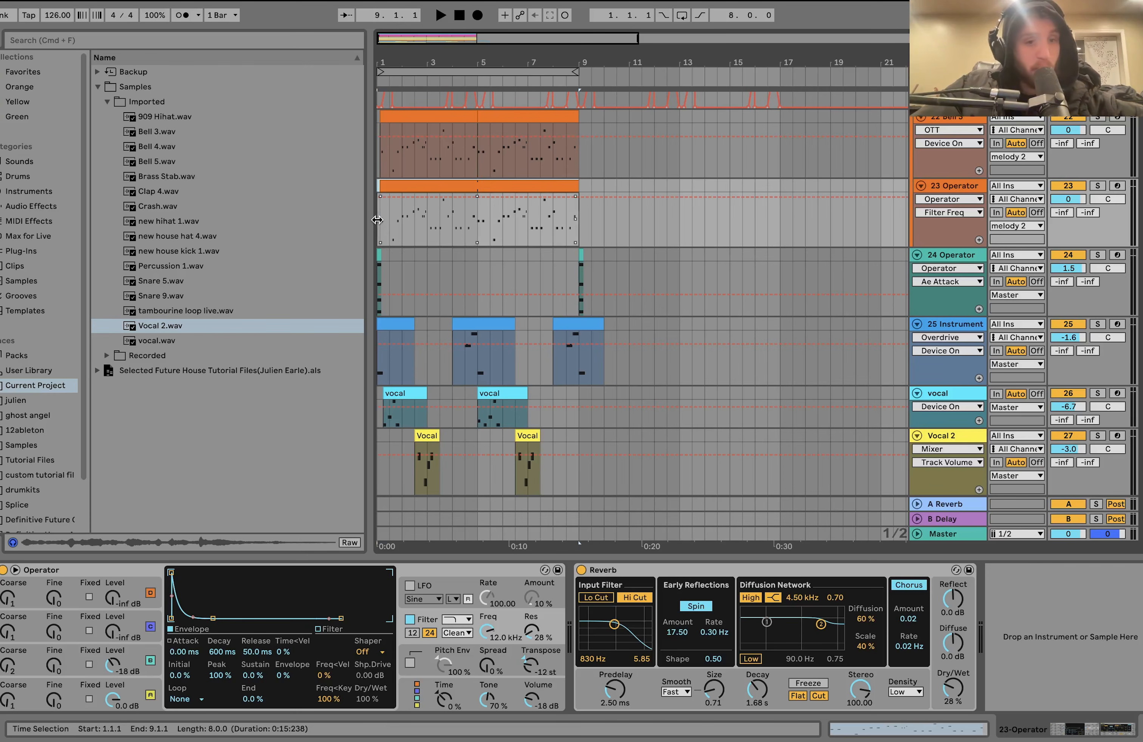
key(super+l)
- Select the arrangement's first four bars on 3 Group, 1.1.1 to 5.1.1, followed by the second four, 5.1.1 to 9.1.1
drag(401, 62, 425, 120)
drag(427, 63, 434, 64)
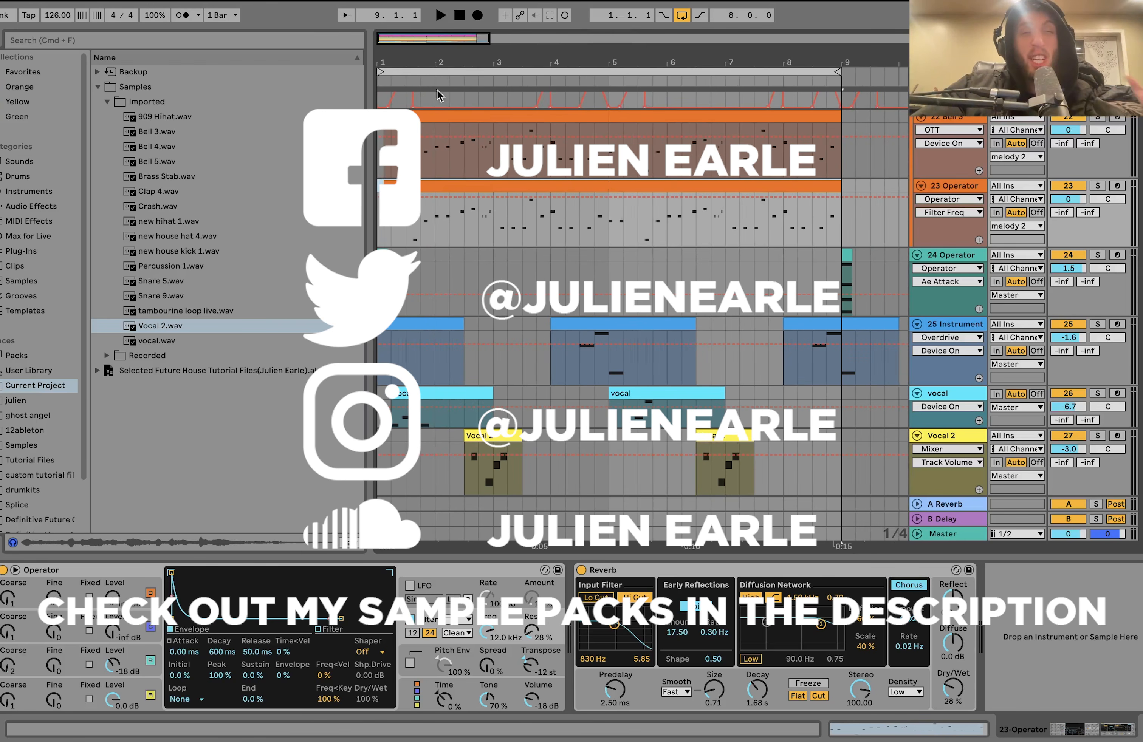
click(434, 72)
scroll(456, 206, up, 10)
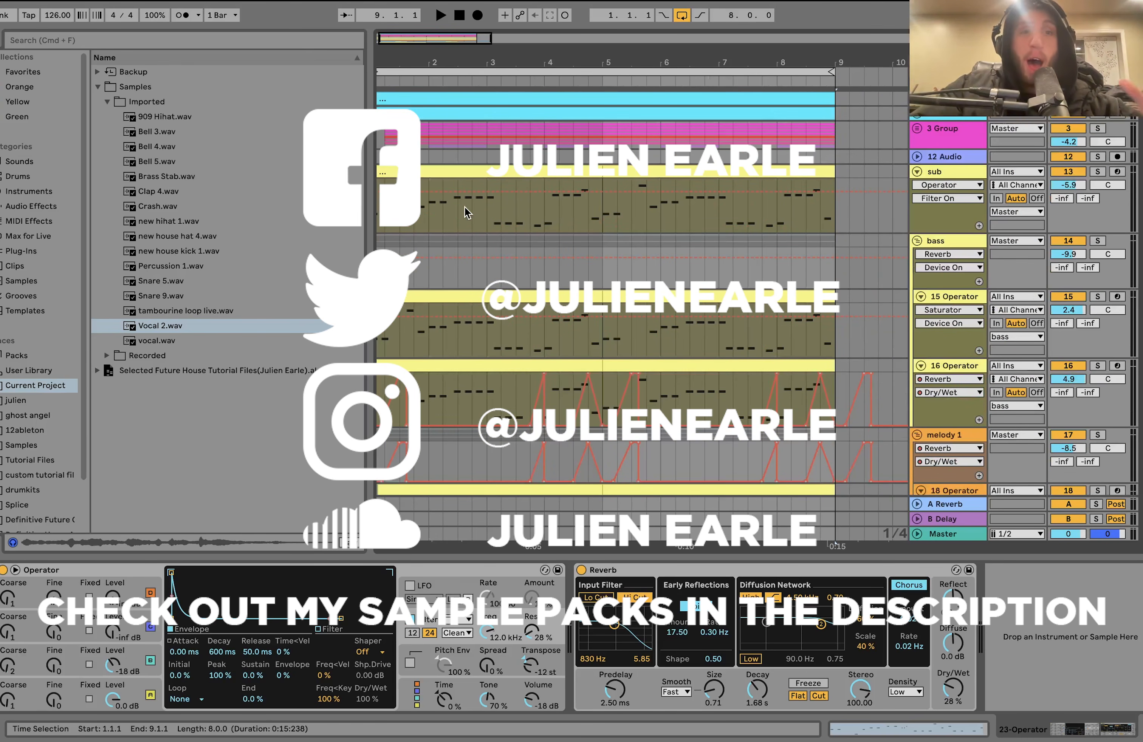
scroll(390, 133, down, 2)
drag(379, 113, 610, 140)
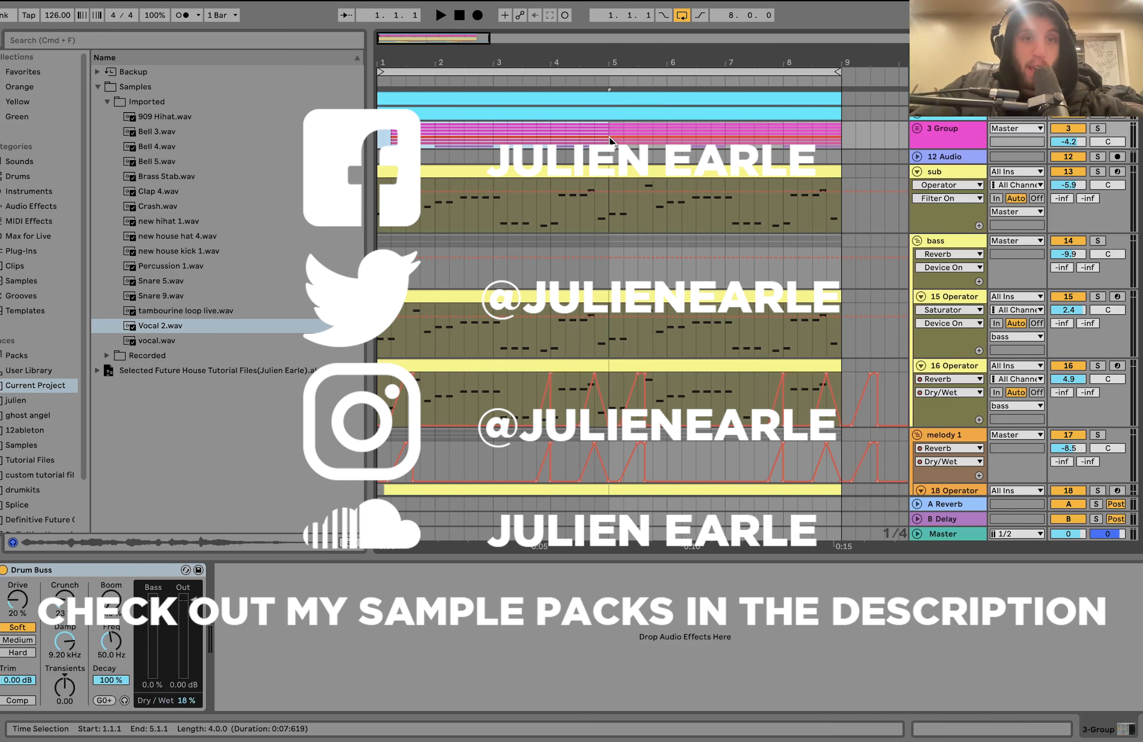
drag(610, 140, 845, 111)
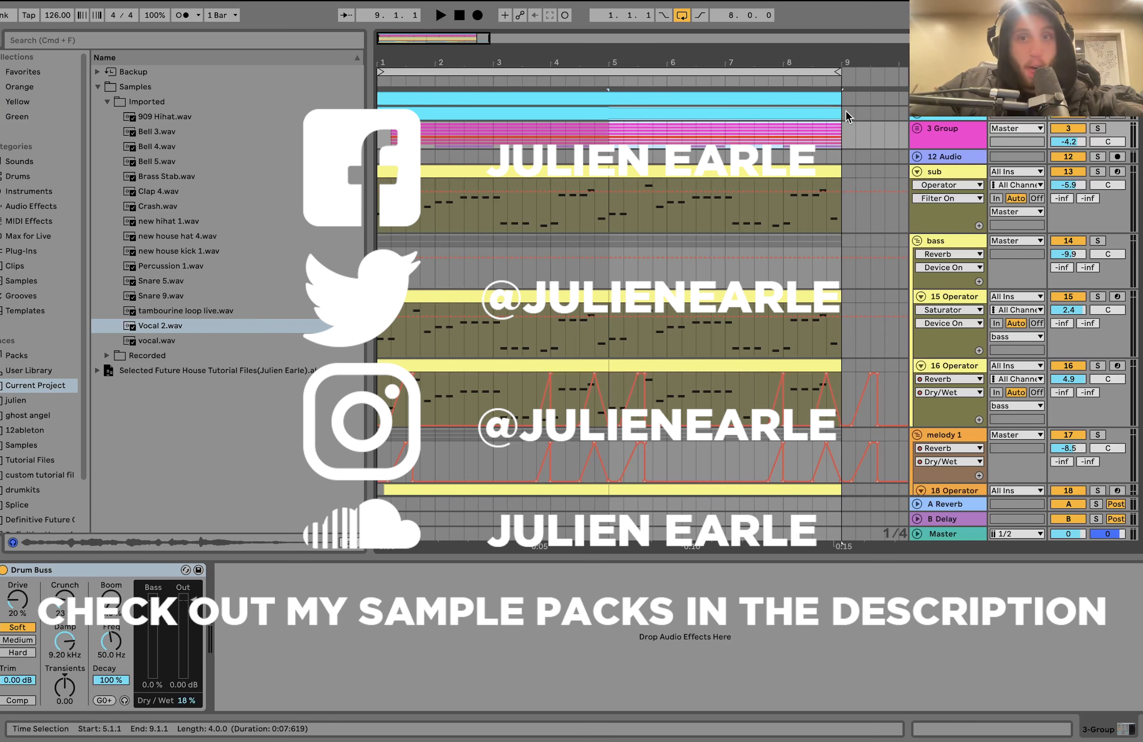